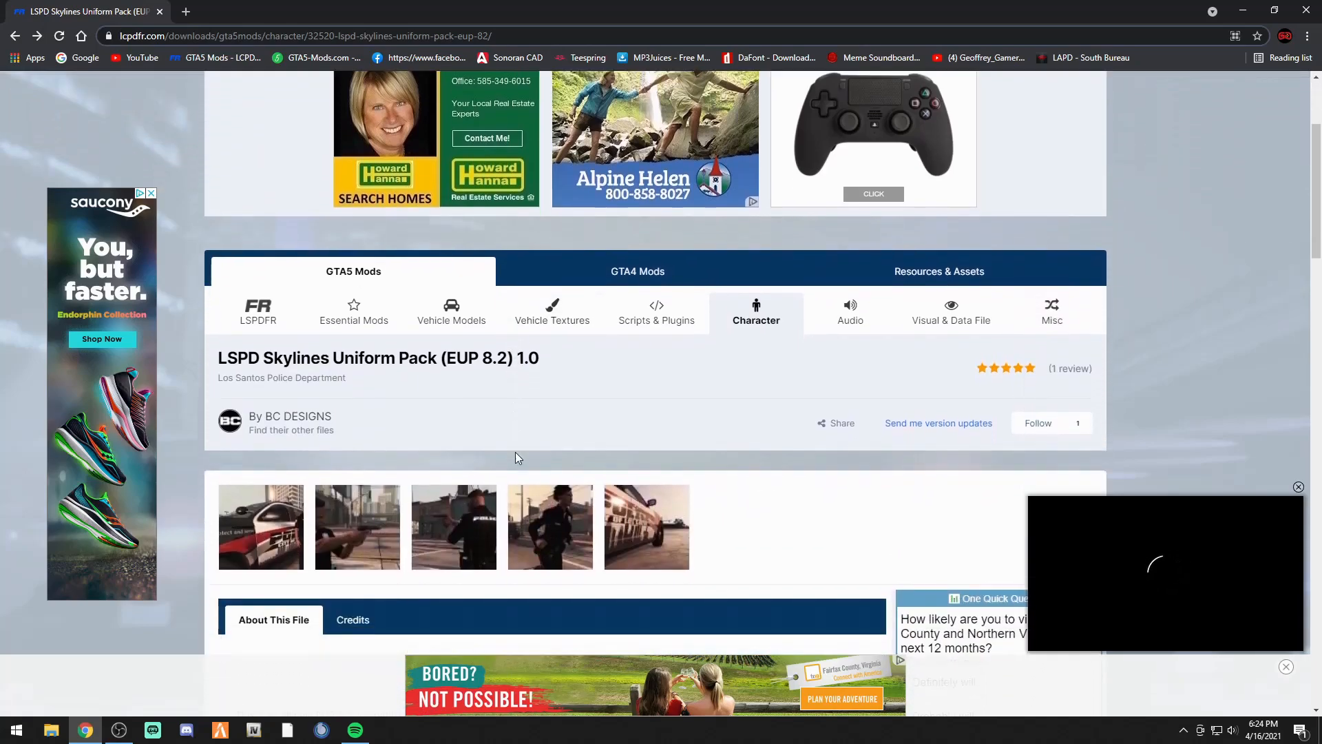
Download the LSPD Skylines Uniform Pack (EUP 8.2) and minimise its opened archive window
{"action": "left_click", "coordinate": [1299, 488]}
{"action": "scroll", "coordinate": [589, 392], "scroll_direction": "down", "scroll_amount": 4}
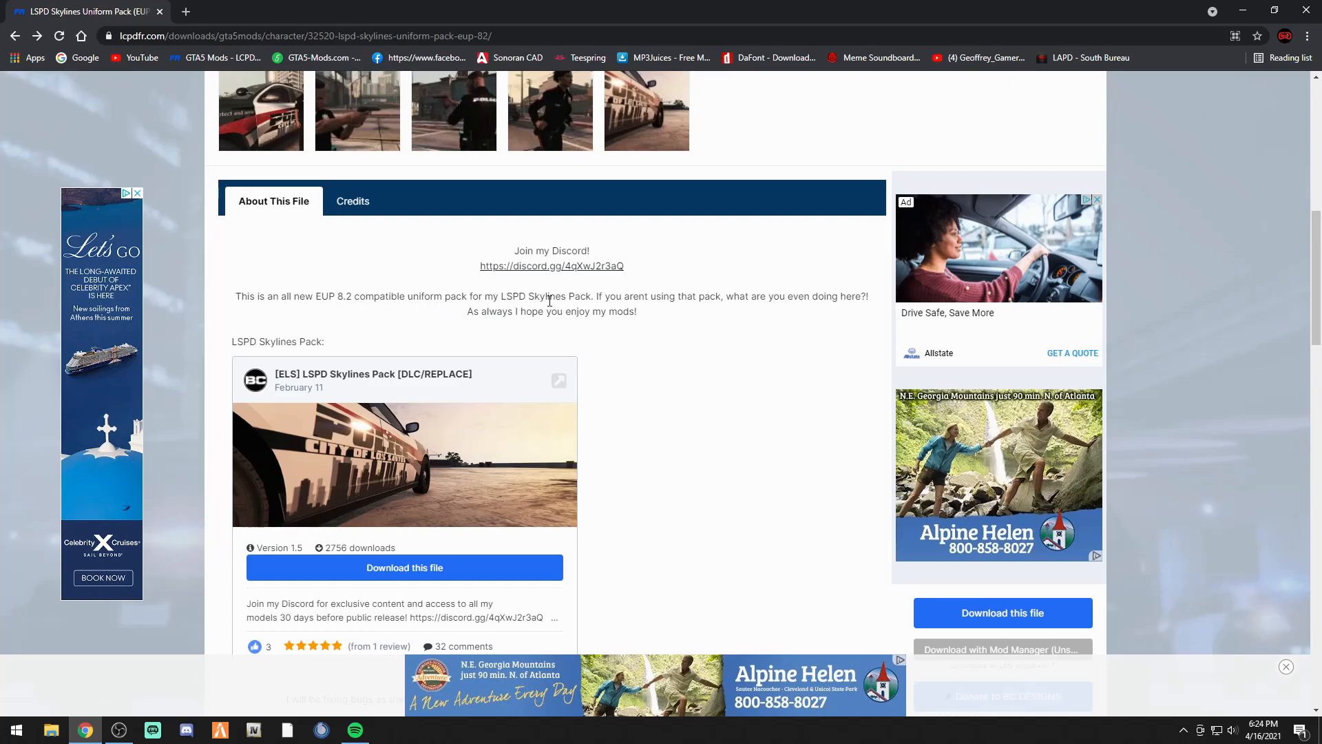
{"action": "scroll", "coordinate": [400, 294], "scroll_direction": "up", "scroll_amount": 3}
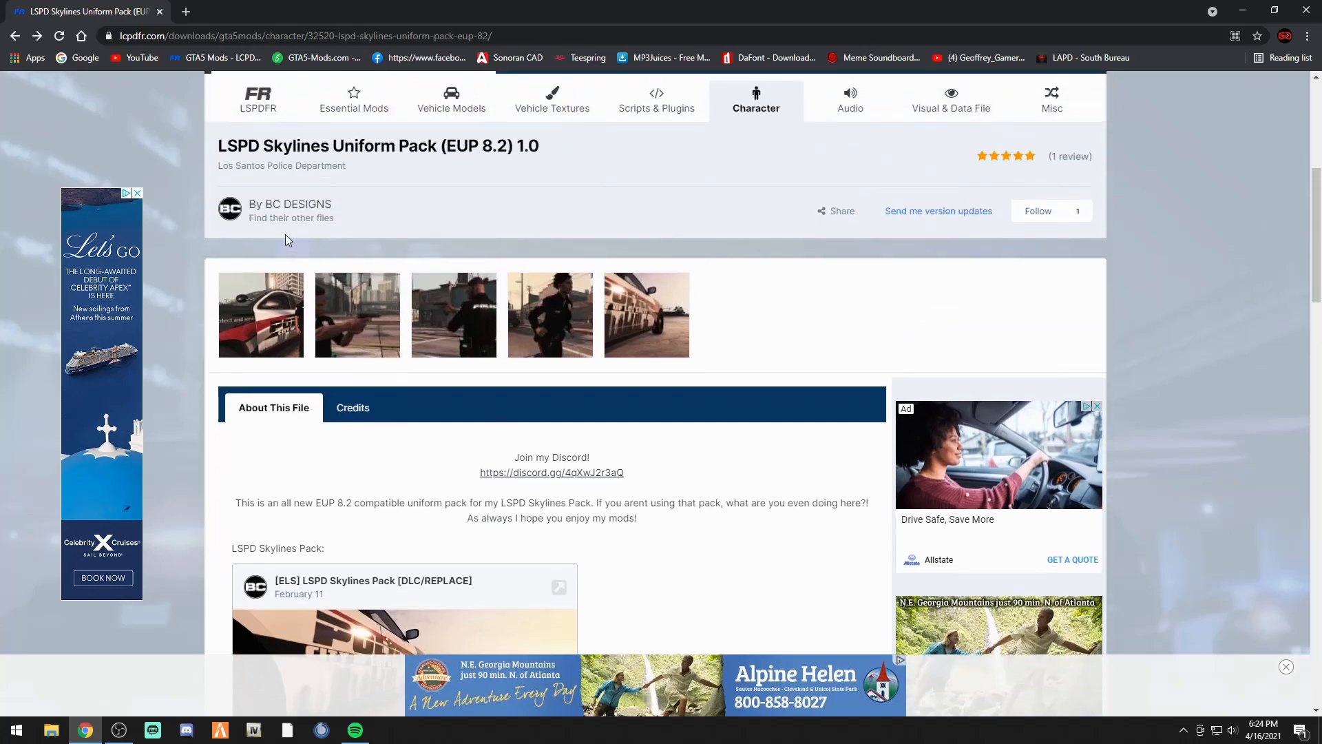
{"action": "scroll", "coordinate": [365, 262], "scroll_direction": "down", "scroll_amount": 3}
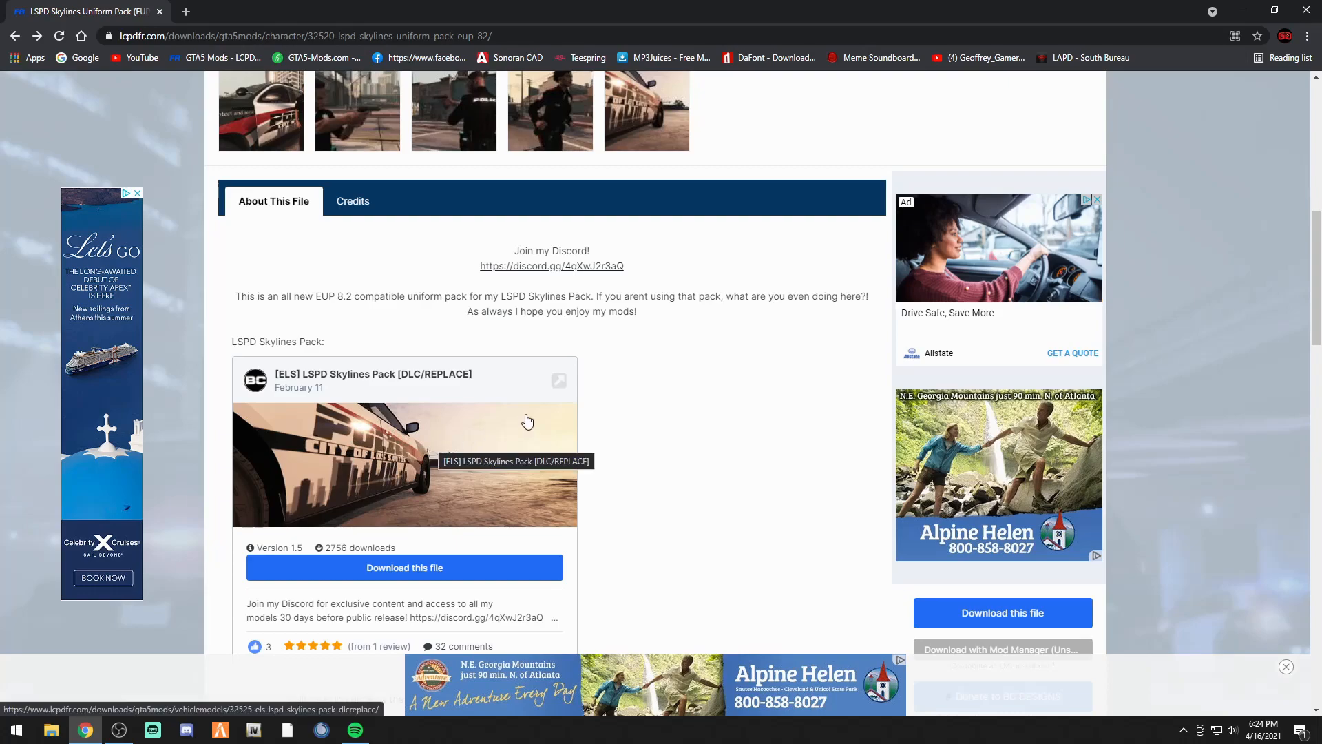
{"action": "scroll", "coordinate": [433, 449], "scroll_direction": "down", "scroll_amount": 3}
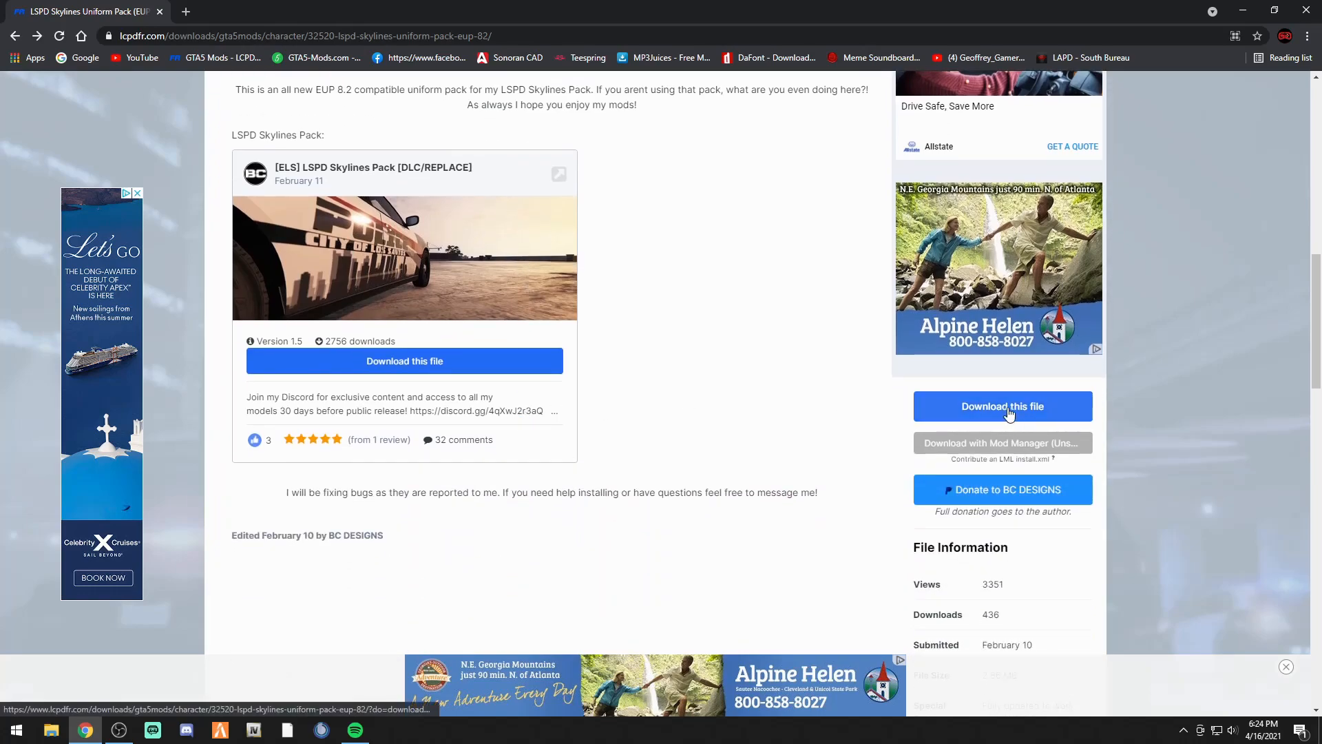
{"action": "left_click", "coordinate": [1007, 408]}
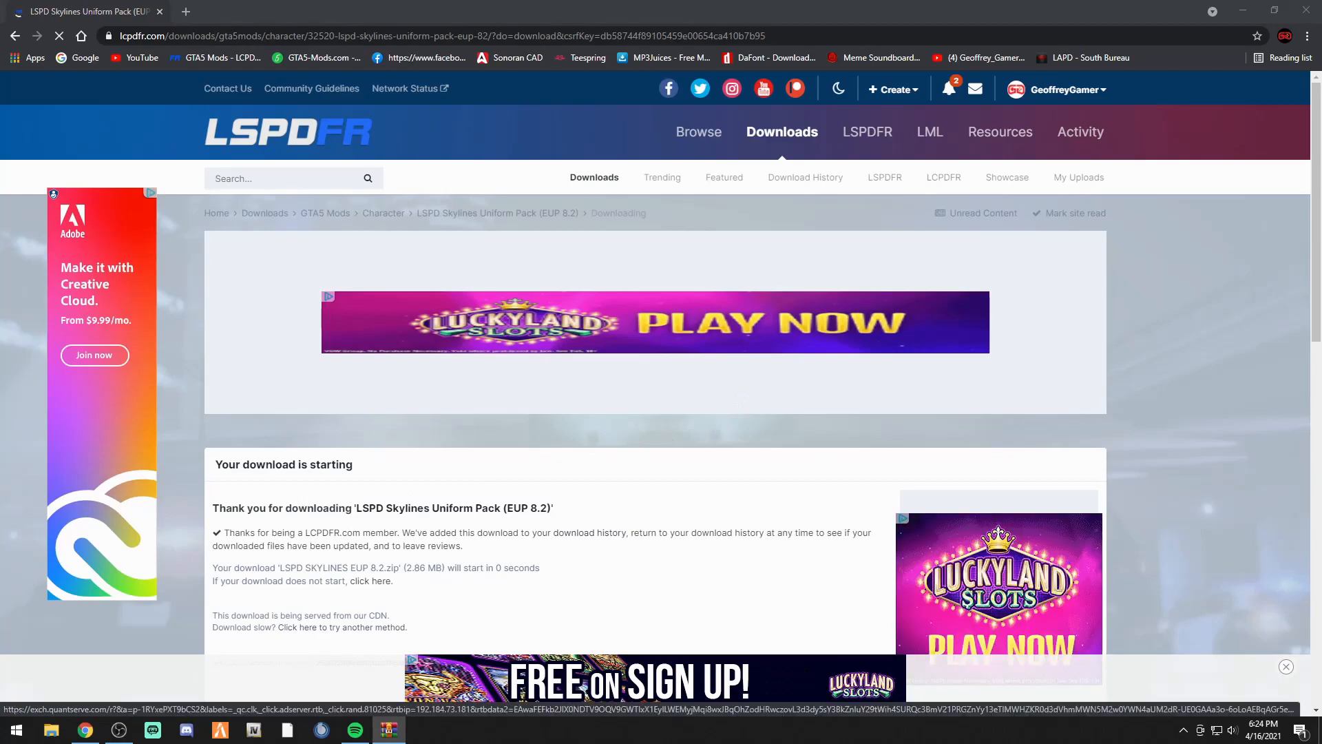
{"action": "left_click_drag", "start_coordinate": [145, 159], "coordinate": [746, 134]}
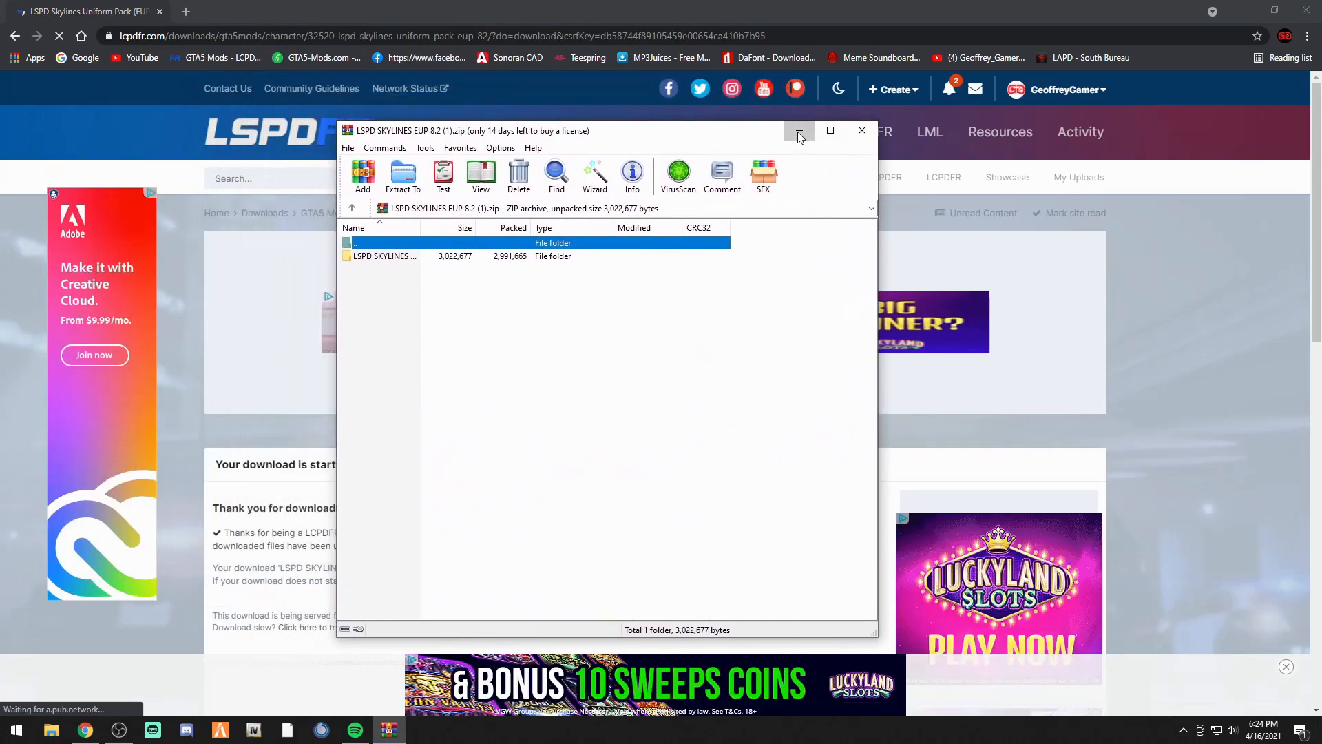
{"action": "left_click", "coordinate": [799, 133]}
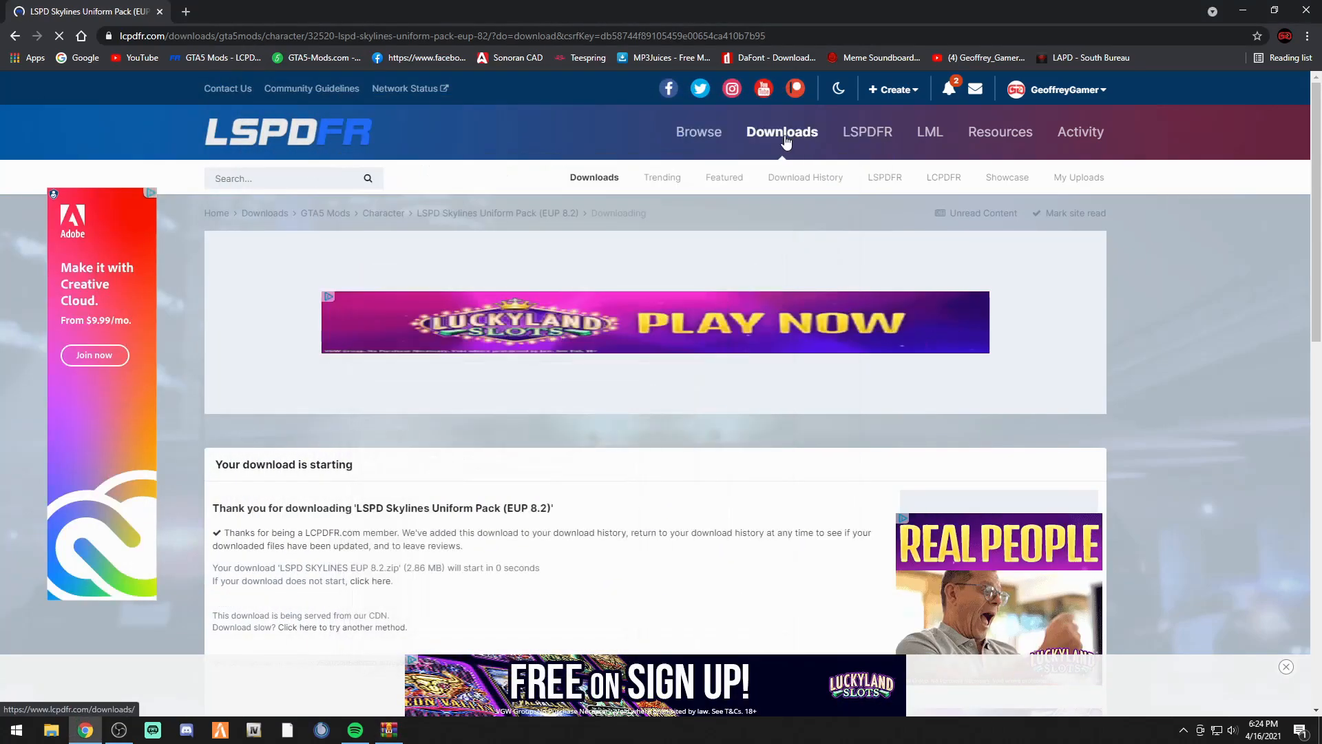
Return to the uniform pack page, open the linked [ELS] LSPD Skylines Pack [DLC/REPLACE] page and start its download
{"action": "left_click", "coordinate": [14, 36]}
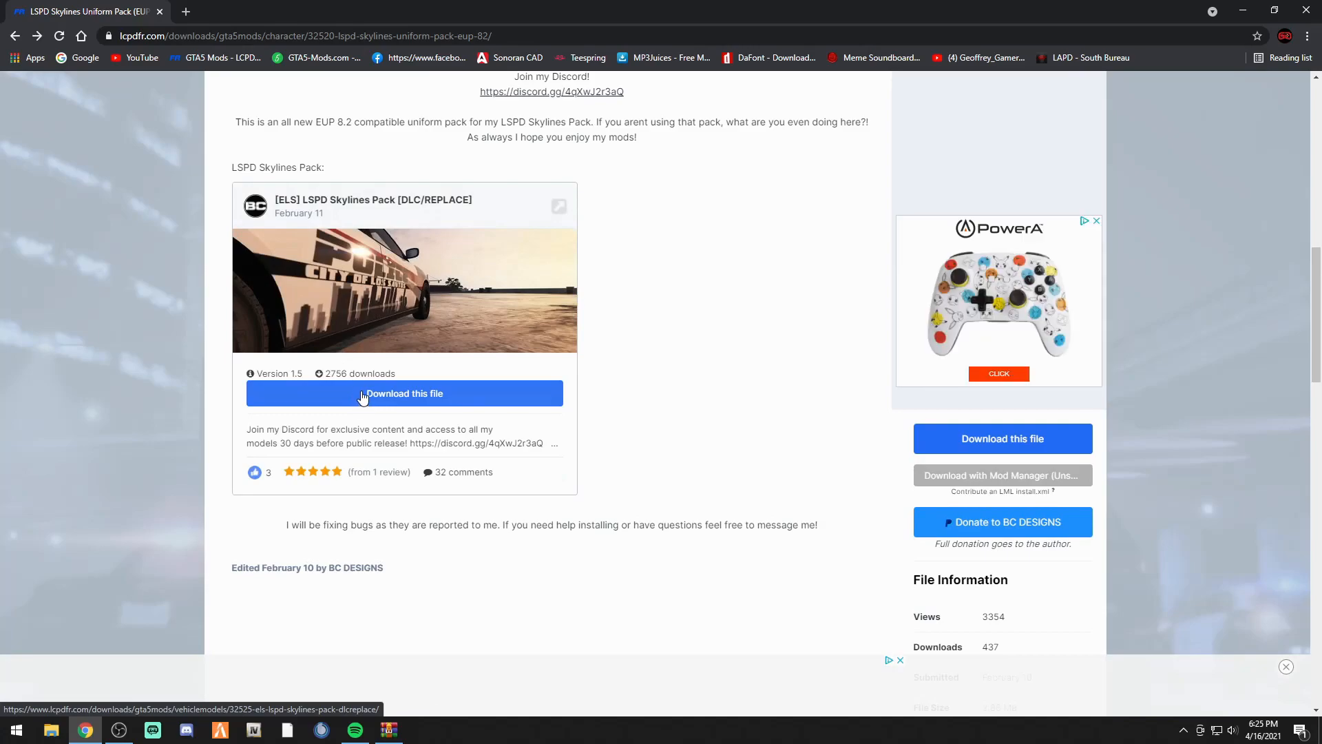
{"action": "left_click", "coordinate": [379, 393]}
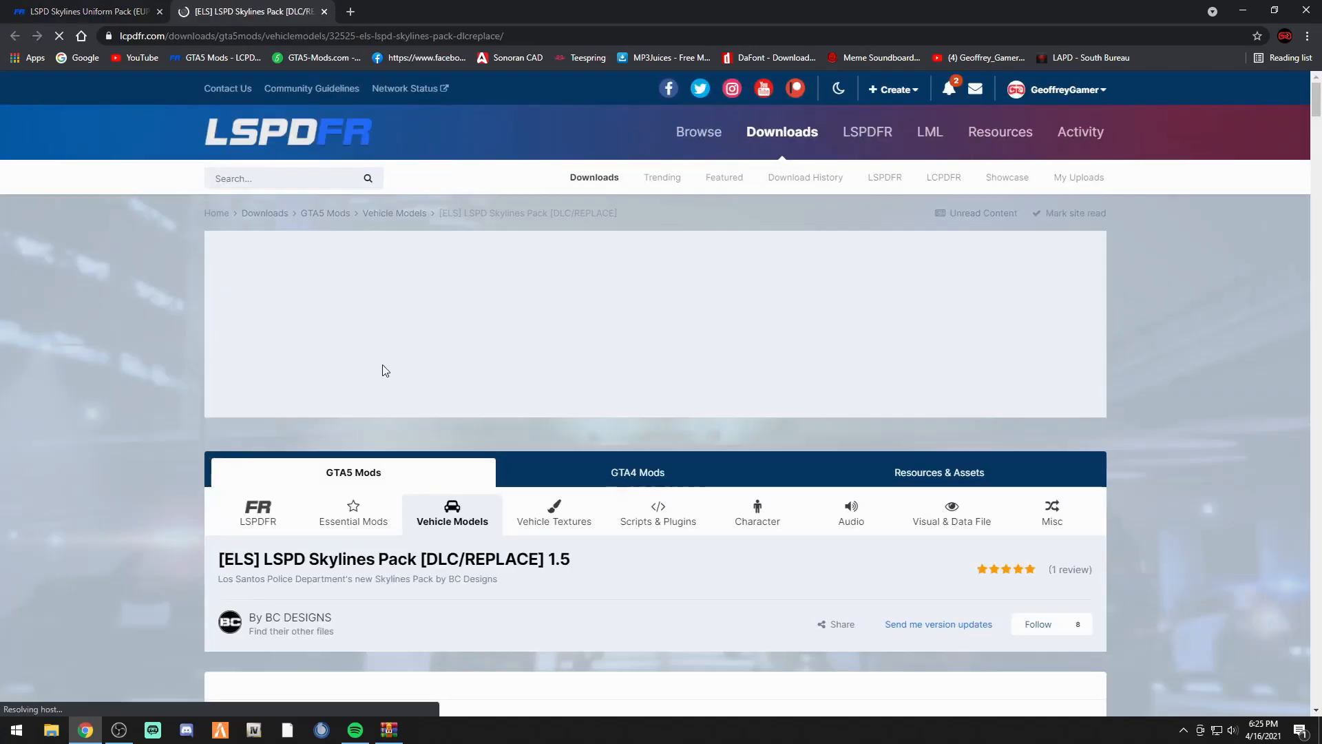
{"action": "scroll", "coordinate": [541, 491], "scroll_direction": "down", "scroll_amount": 1}
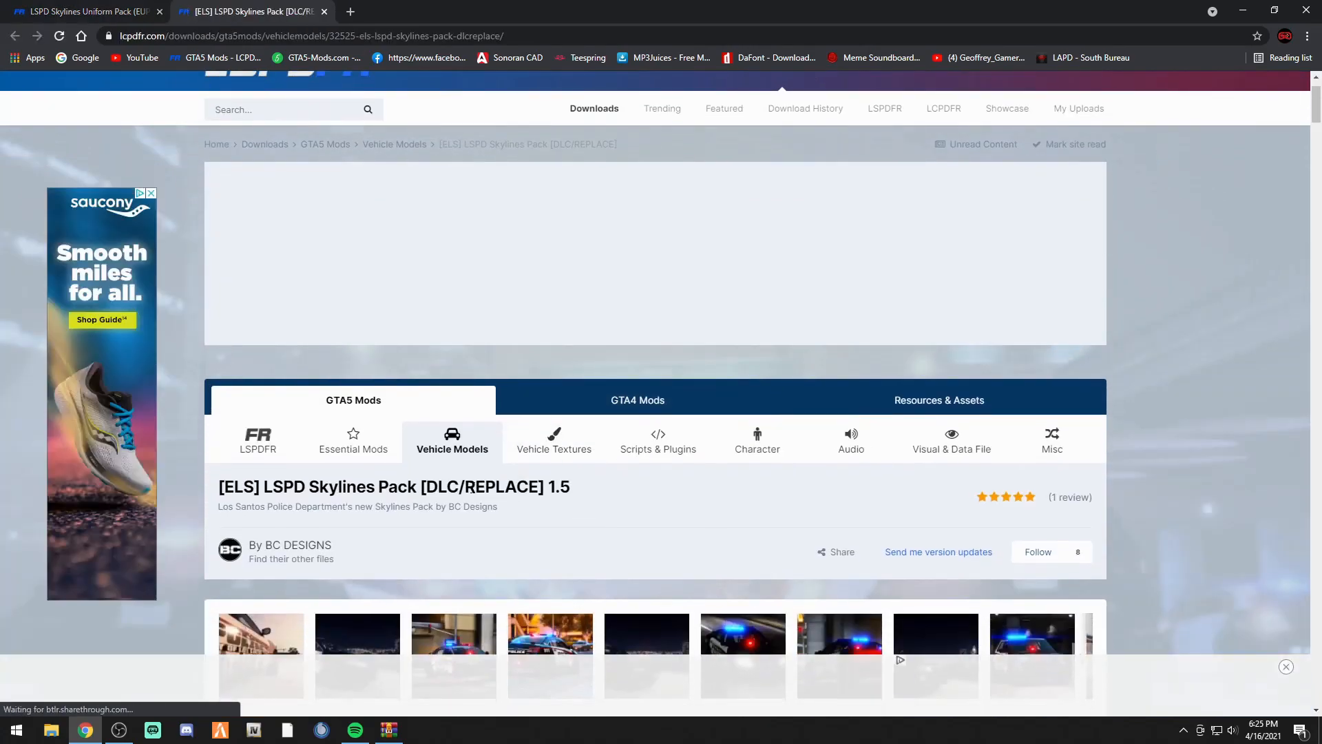
{"action": "scroll", "coordinate": [541, 490], "scroll_direction": "down", "scroll_amount": 2}
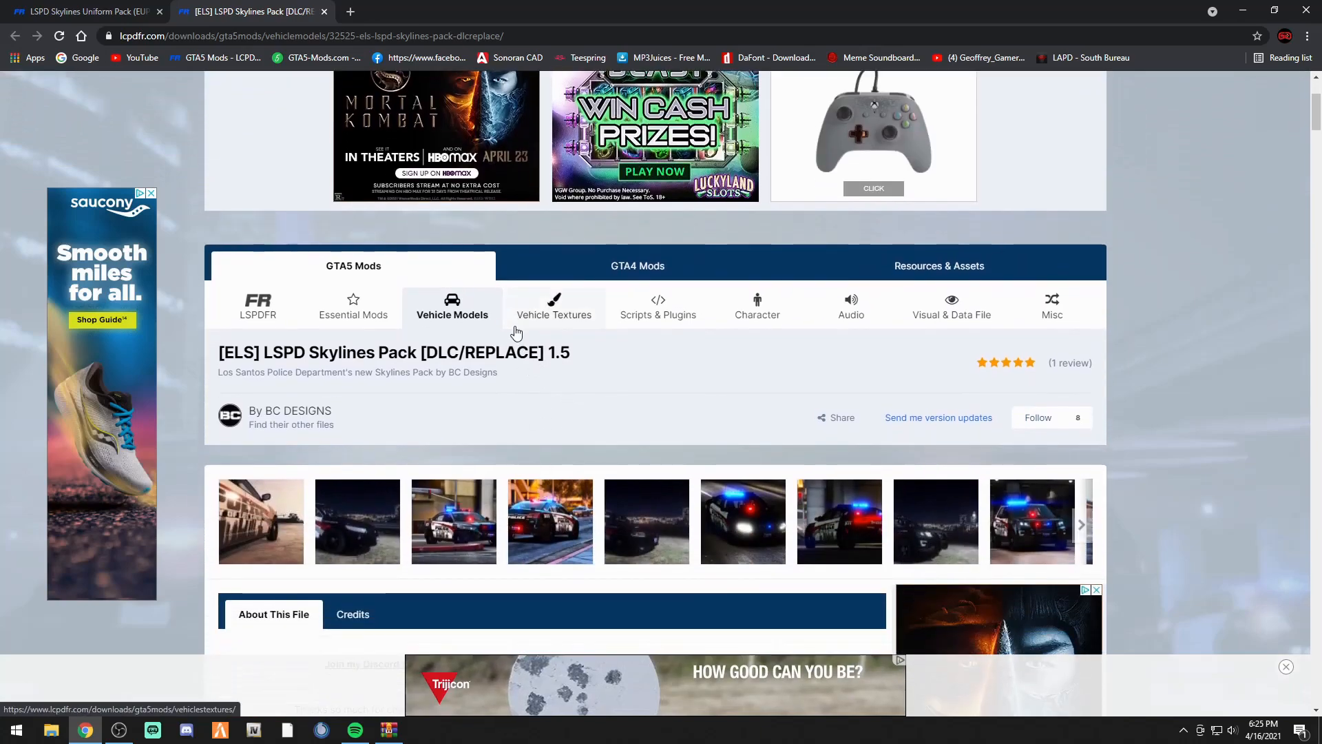
{"action": "left_click_drag", "start_coordinate": [459, 350], "coordinate": [545, 352]}
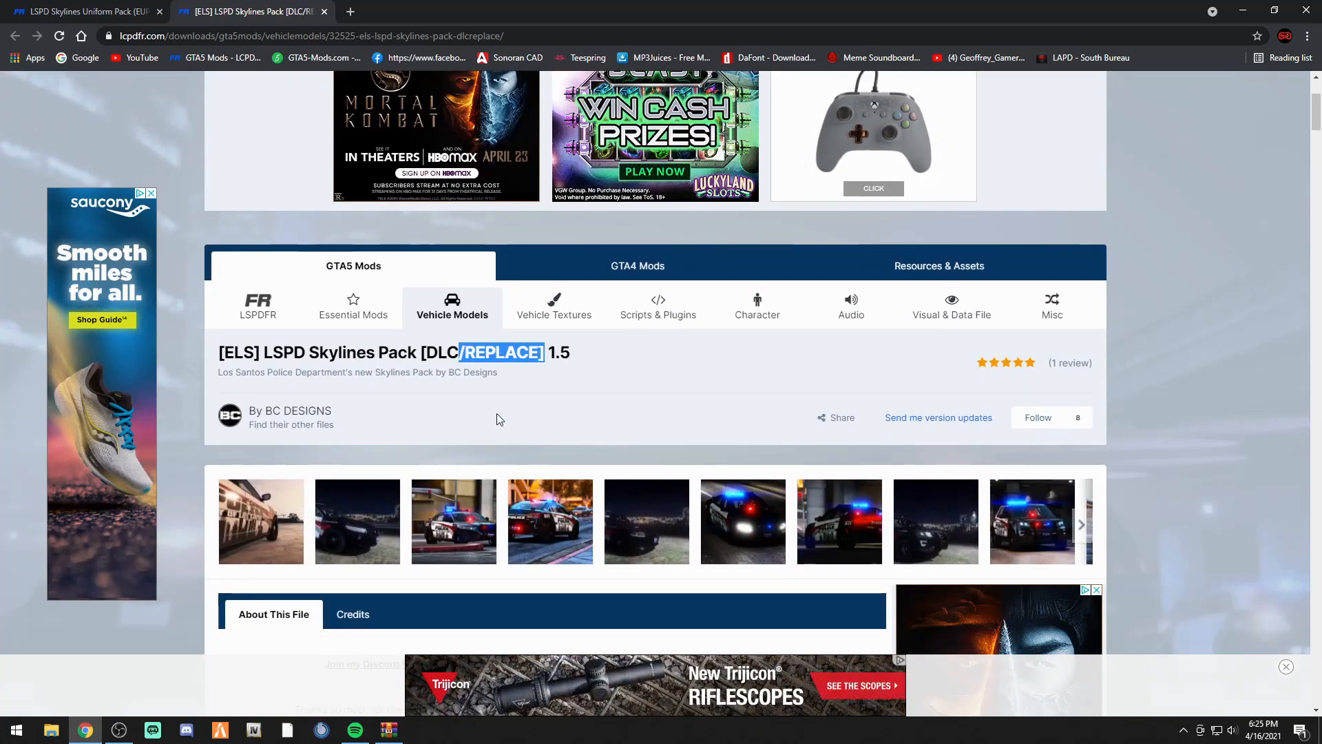
{"action": "scroll", "coordinate": [552, 396], "scroll_direction": "down", "scroll_amount": 2}
{"action": "scroll", "coordinate": [553, 397], "scroll_direction": "down", "scroll_amount": 7}
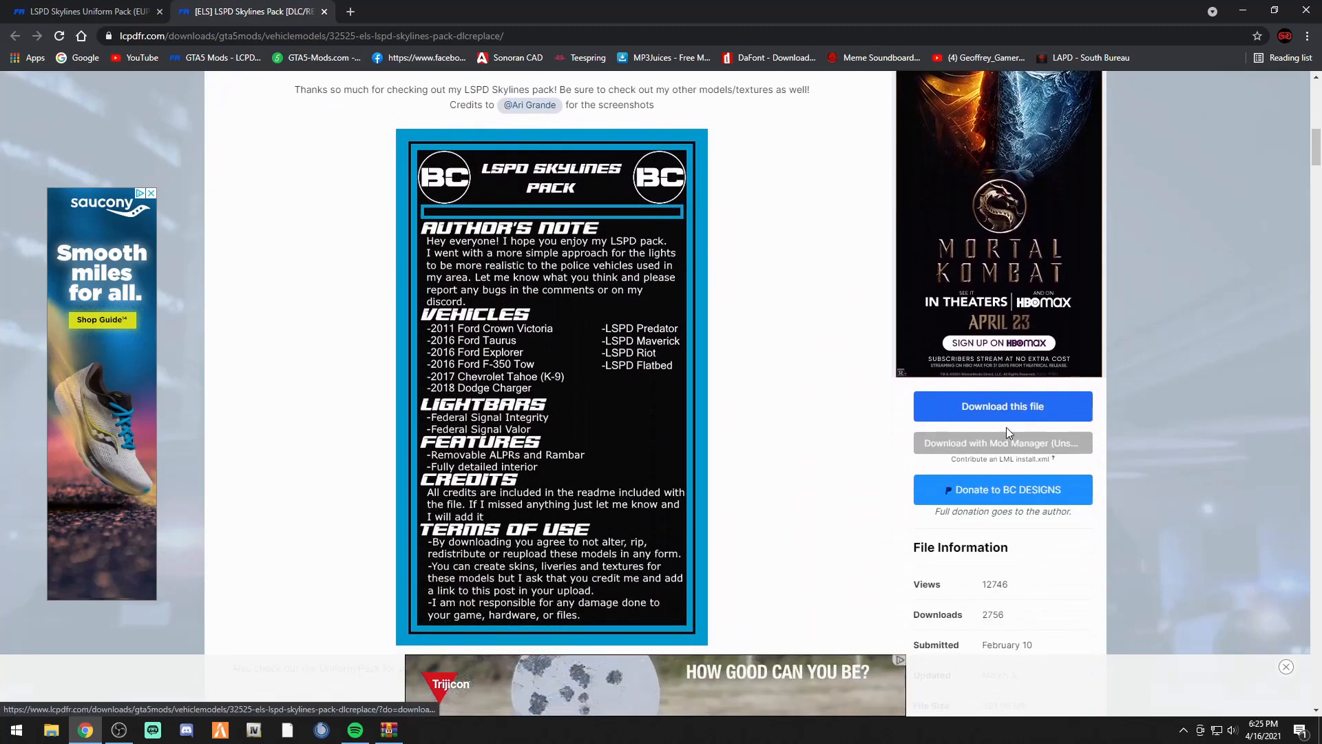
{"action": "left_click", "coordinate": [1014, 416]}
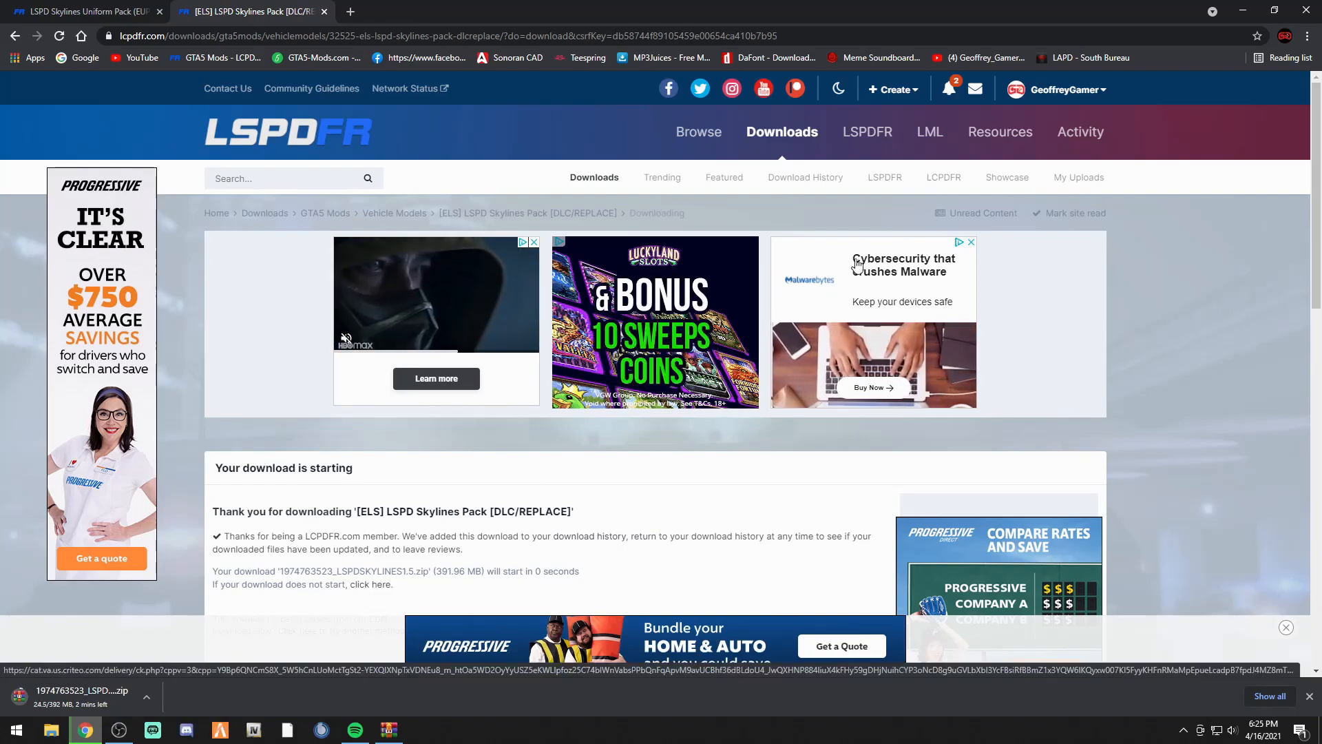
Minimise the browser, launch OpenIV for Grand Theft Auto V on Windows and move its window aside
{"action": "left_click", "coordinate": [1246, 15]}
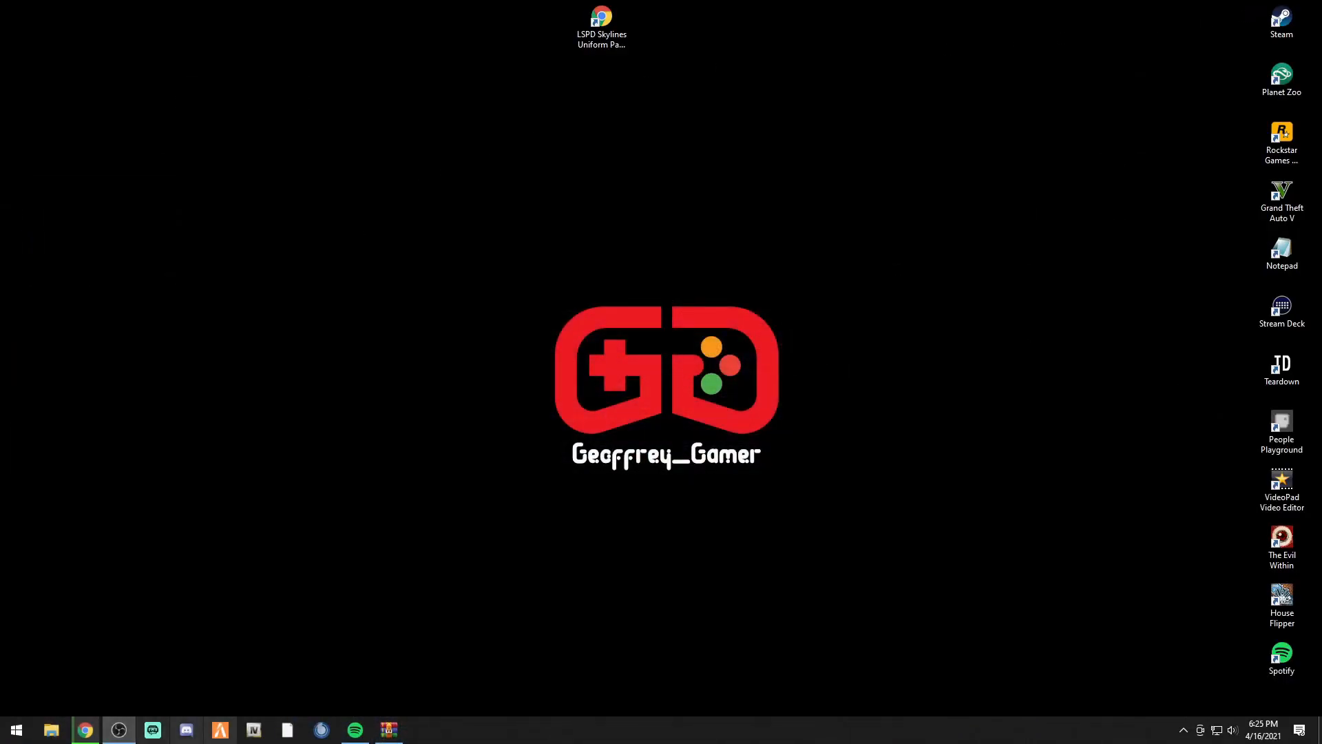
{"action": "left_click", "coordinate": [256, 730]}
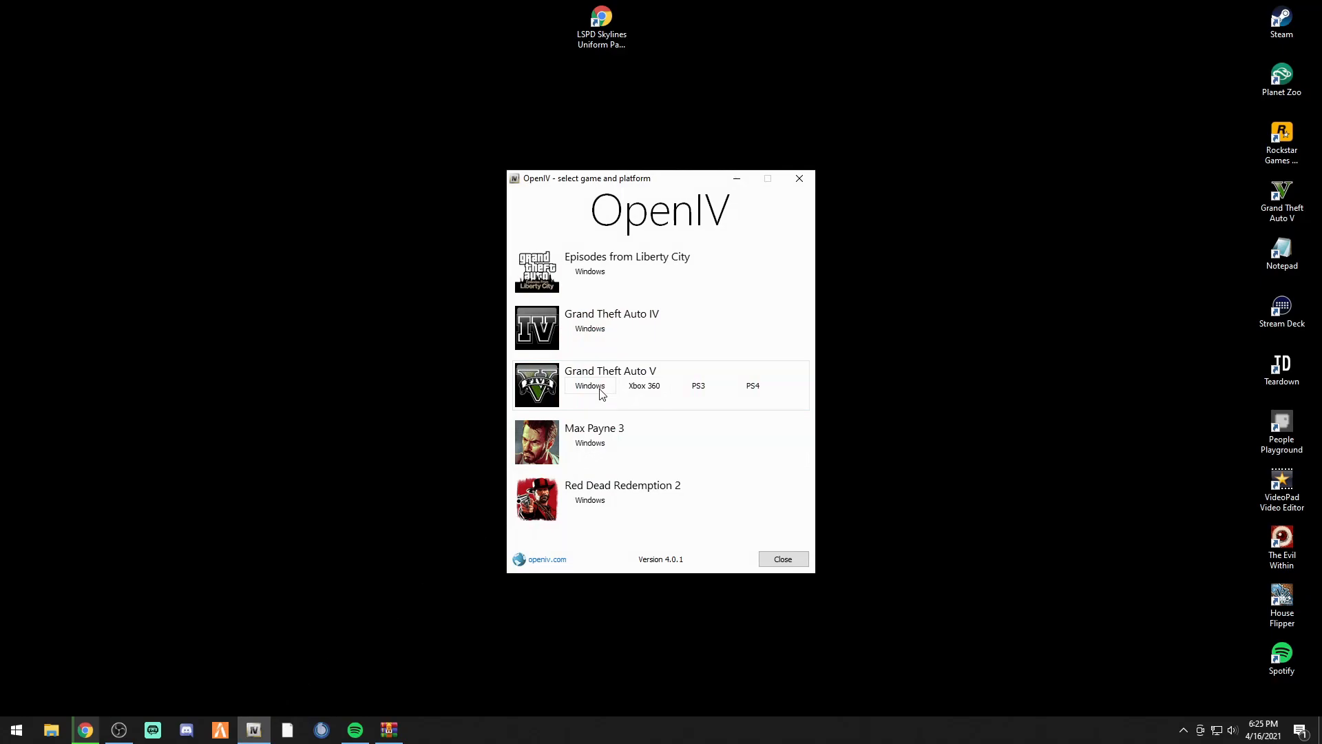
{"action": "left_click", "coordinate": [590, 386]}
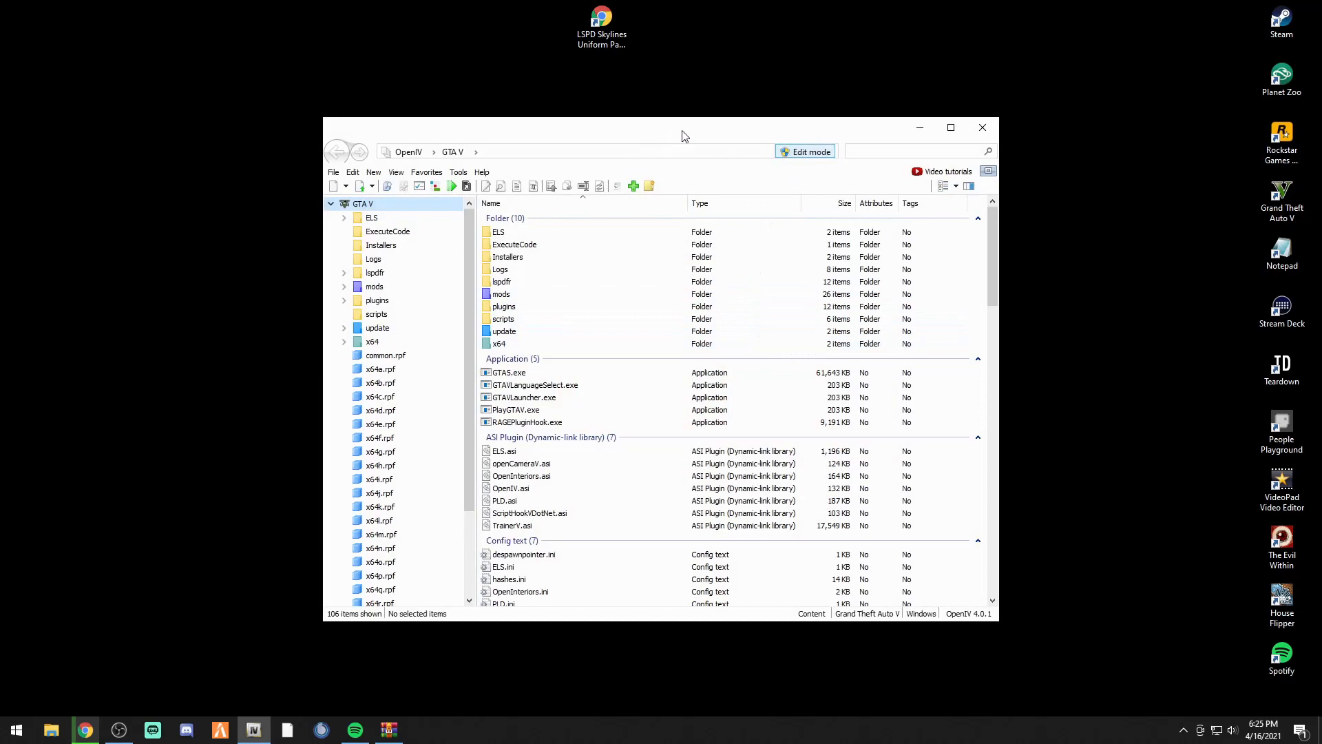
{"action": "left_click_drag", "start_coordinate": [683, 136], "coordinate": [378, 136]}
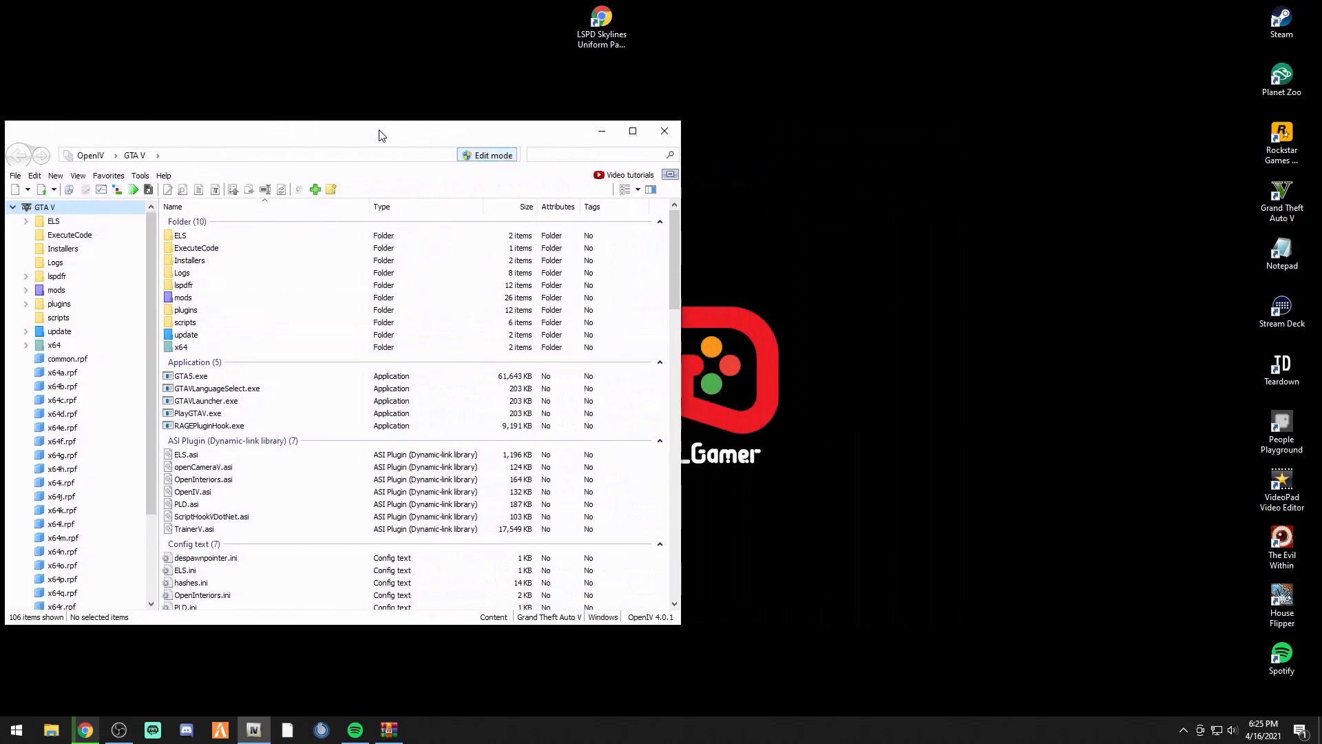
Set OpenIV's default work mode to Edit in the general options
{"action": "left_click", "coordinate": [139, 176]}
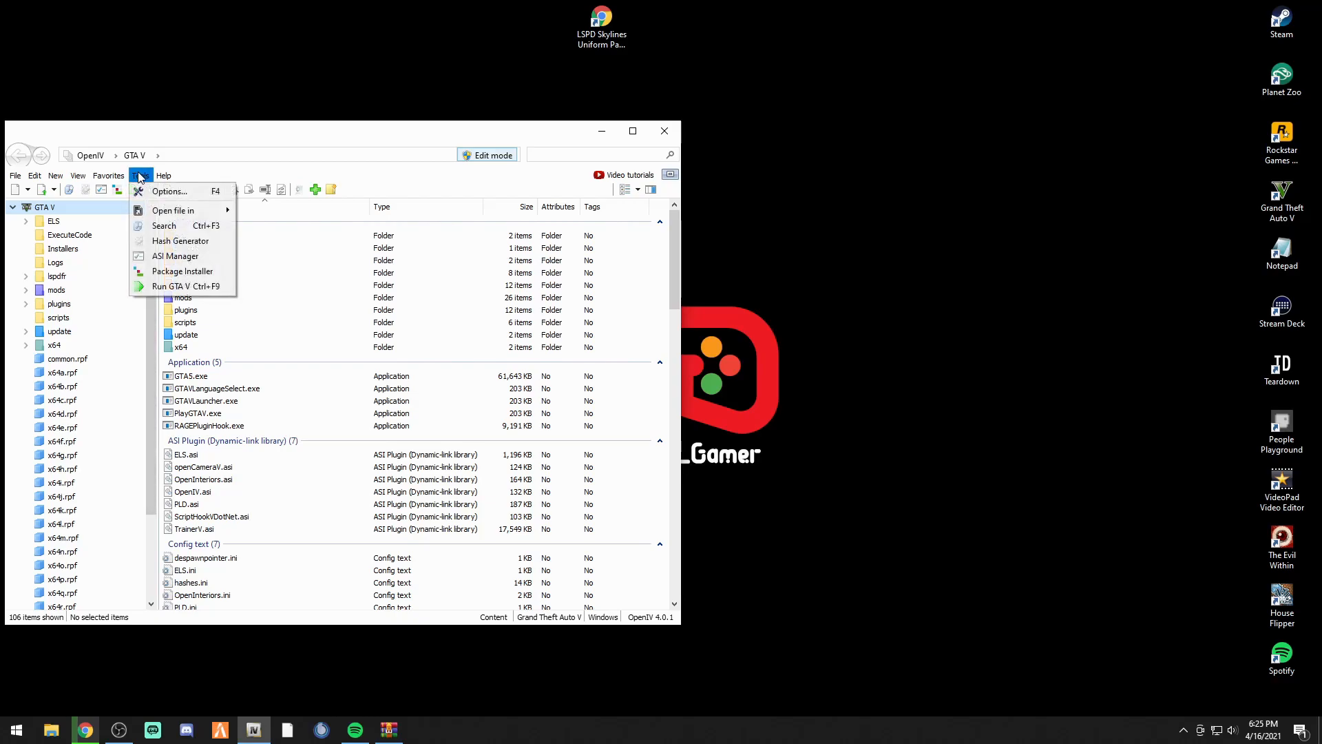
{"action": "left_click", "coordinate": [158, 189]}
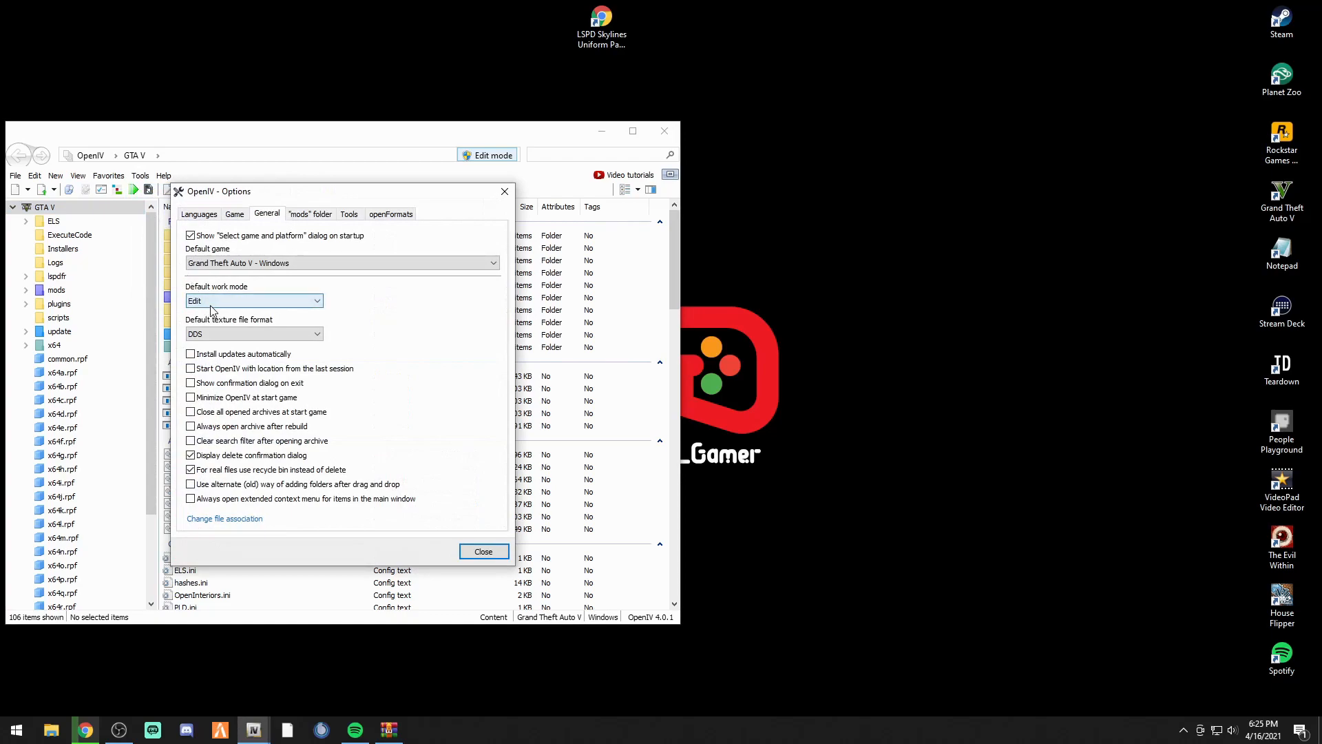
{"action": "left_click", "coordinate": [319, 304]}
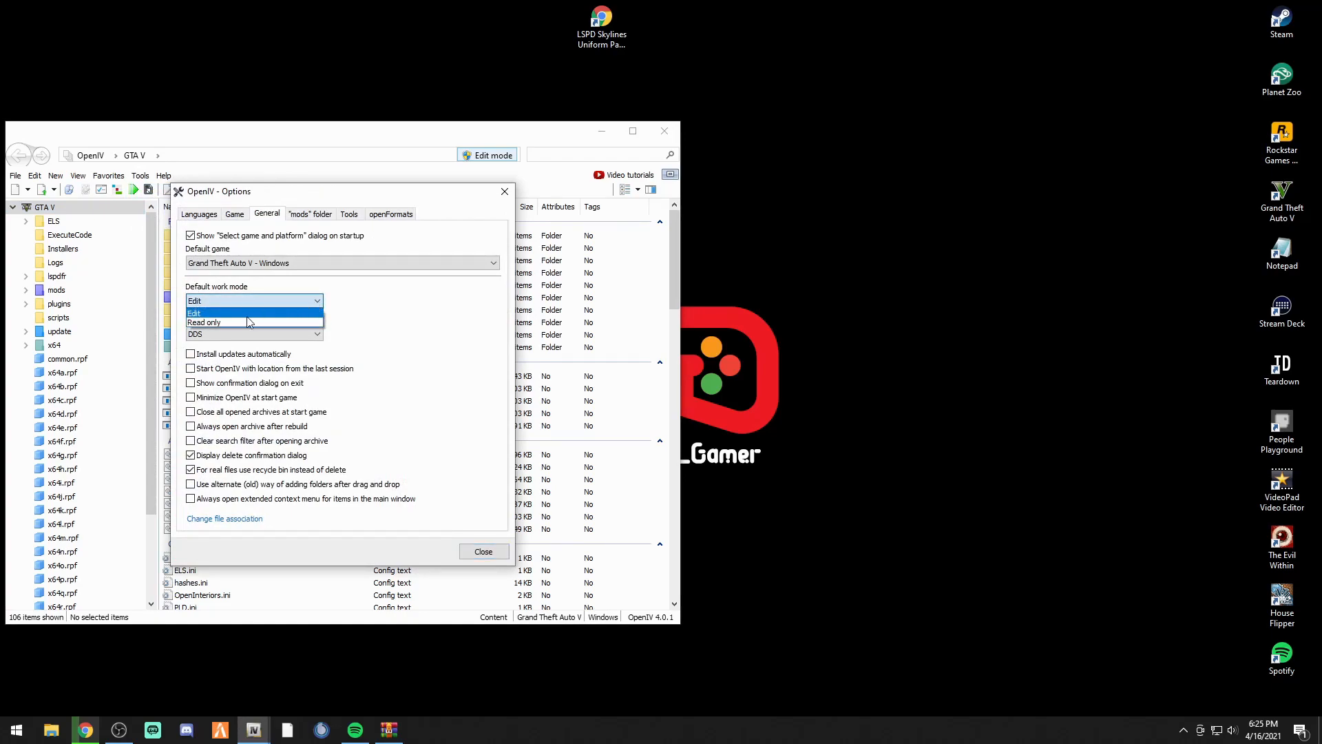
{"action": "left_click", "coordinate": [204, 313]}
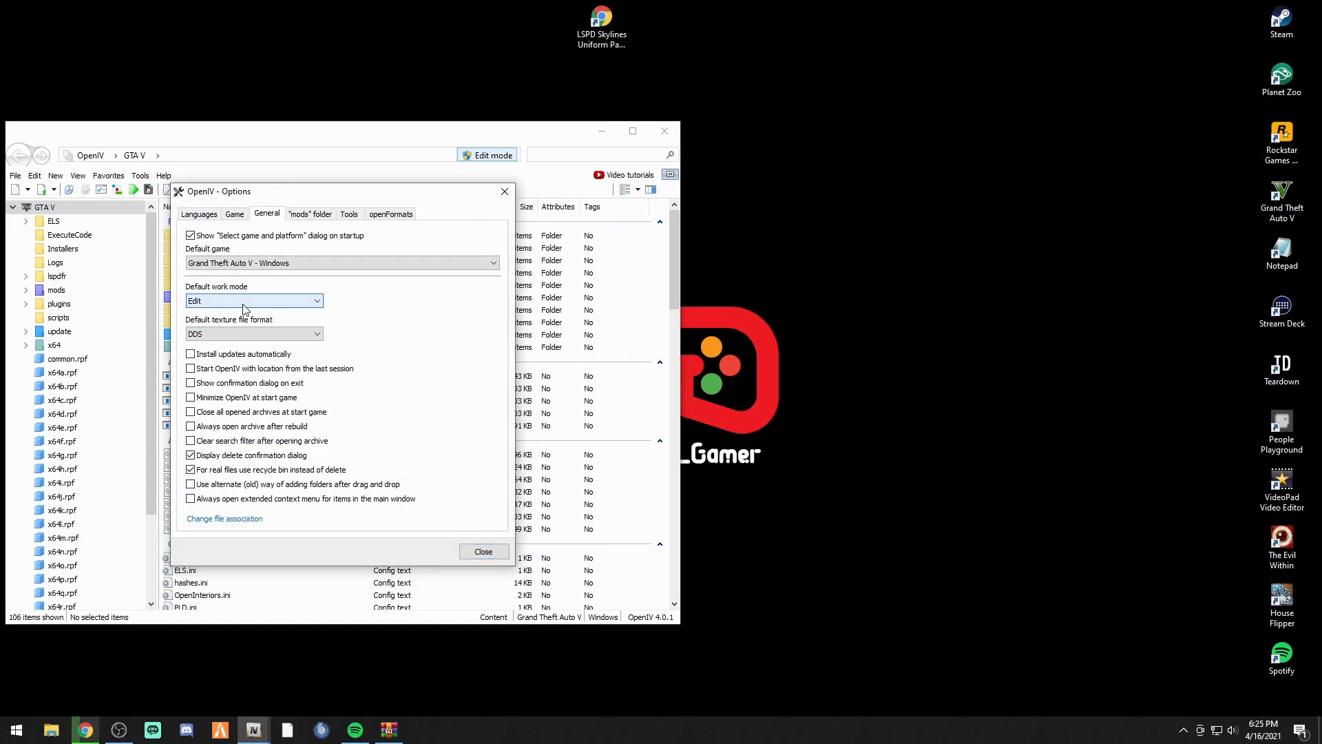
{"action": "left_click", "coordinate": [461, 555]}
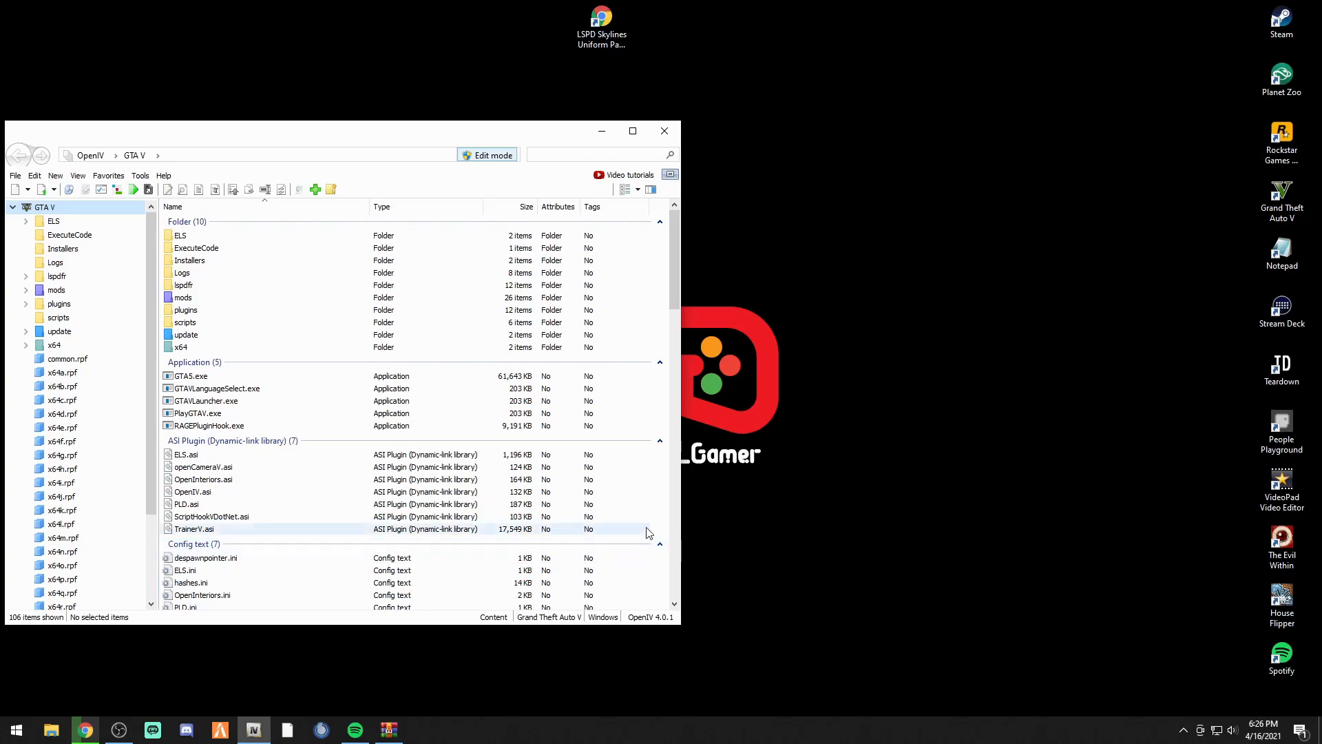
Narrow the OpenIV window and place the LSPD SKYLINES EUP 8.2 archive window beside it
{"action": "left_click_drag", "start_coordinate": [682, 372], "coordinate": [638, 381]}
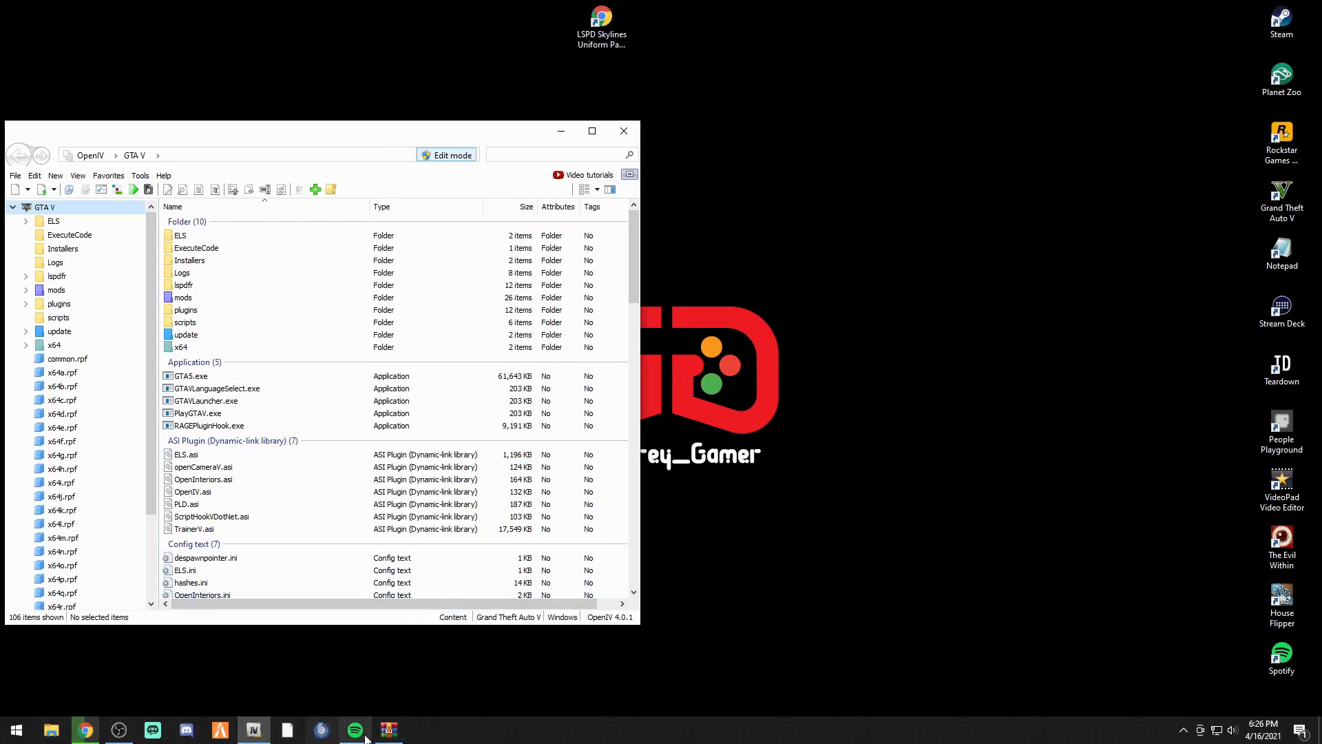
{"action": "left_click", "coordinate": [387, 737]}
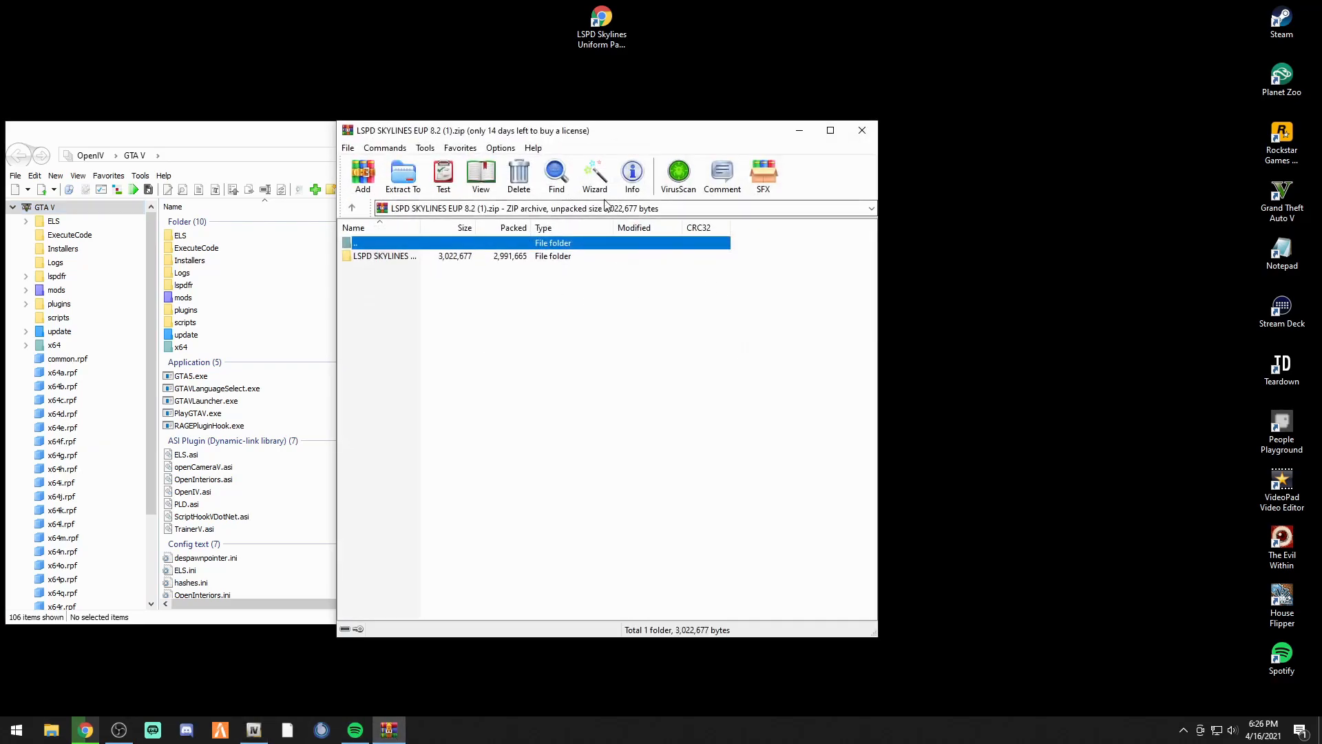
{"action": "left_click_drag", "start_coordinate": [622, 136], "coordinate": [947, 134]}
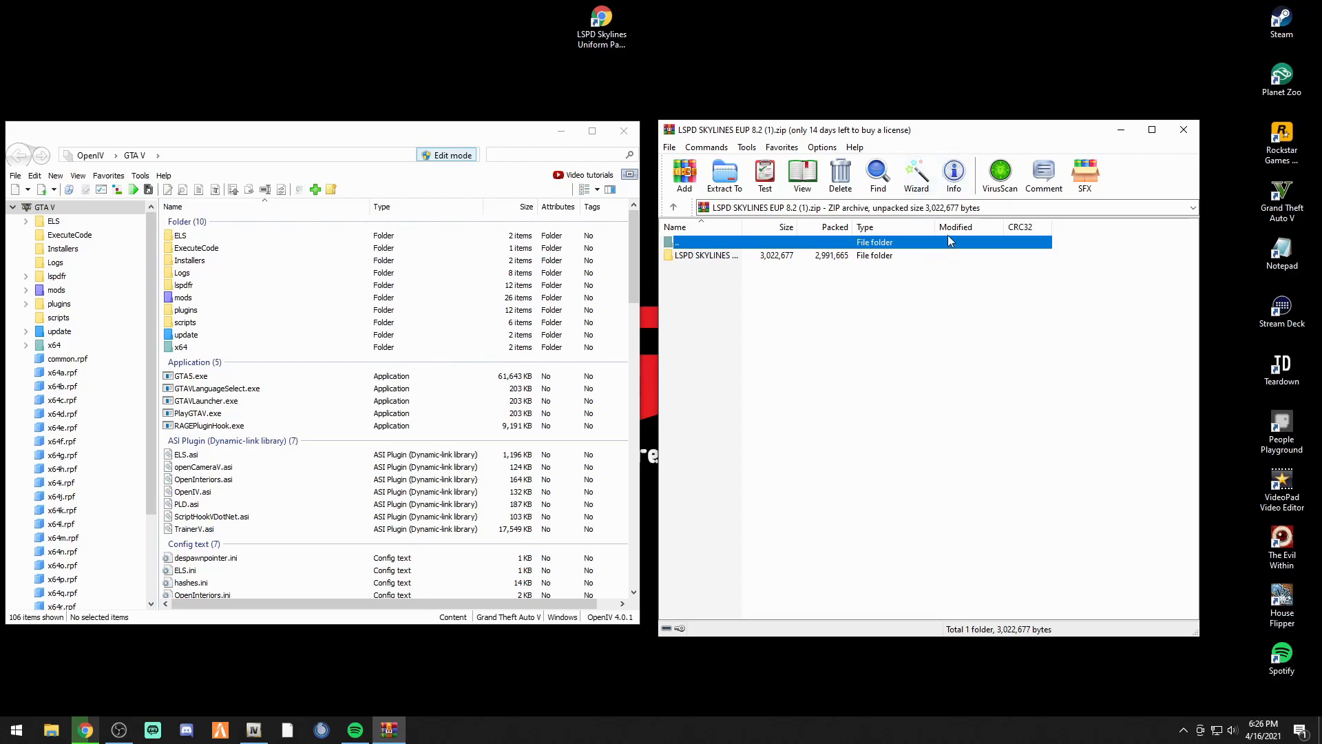
In OpenIV, open the x64 folder inside mods/update/x64/dlcpacks/eup/dlc.rpf
{"action": "left_click", "coordinate": [58, 290]}
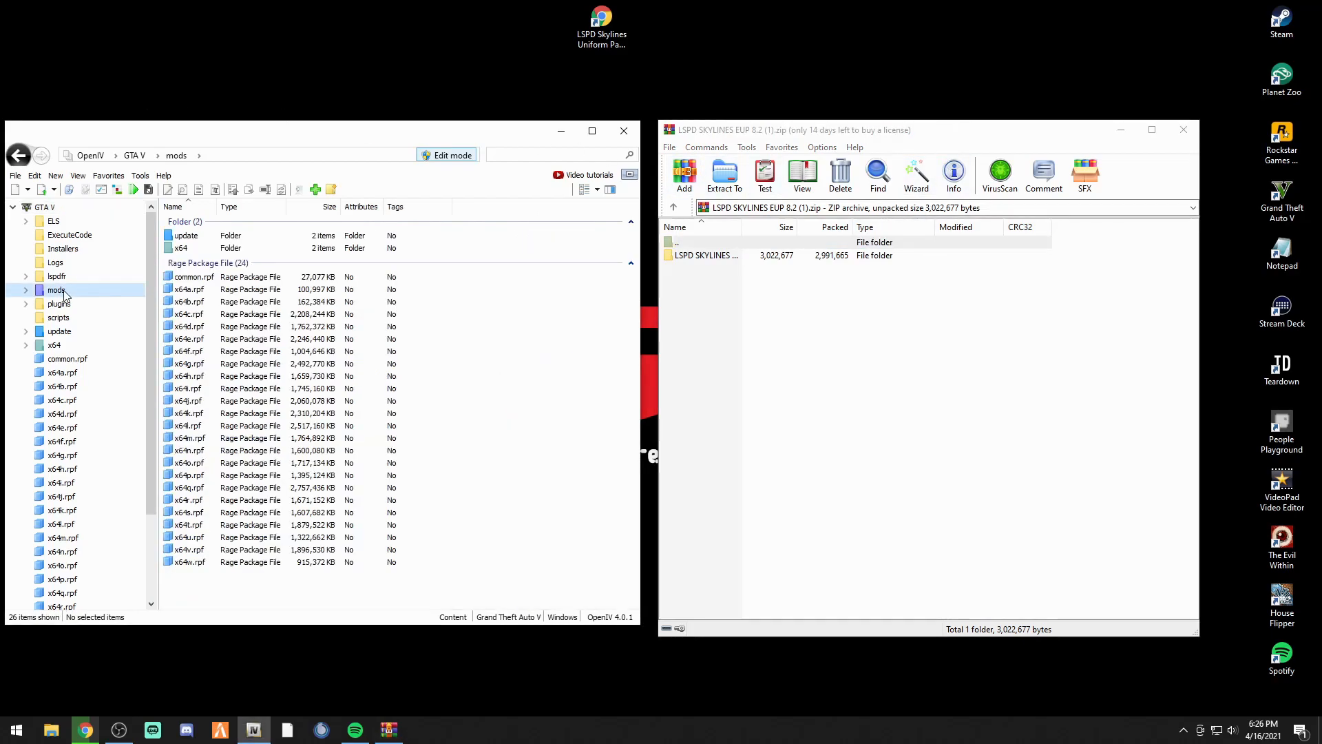
{"action": "double_click", "coordinate": [204, 237]}
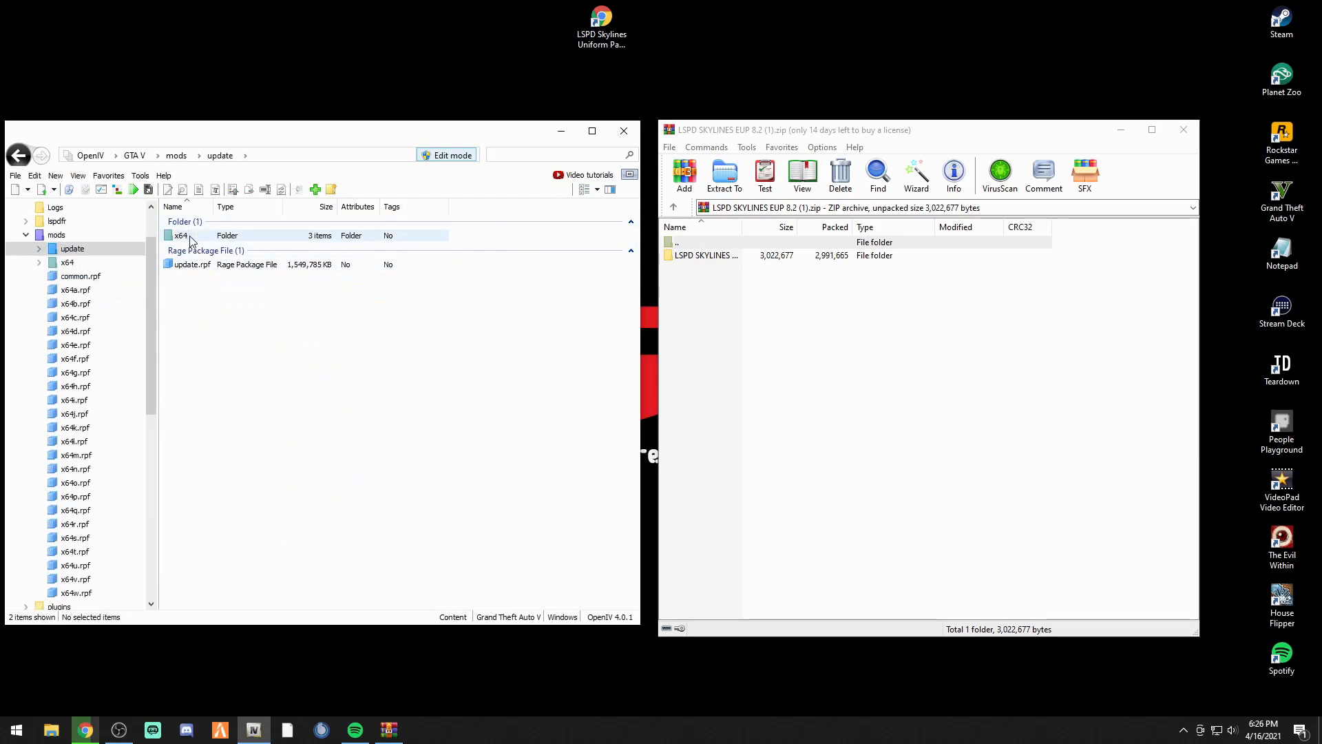
{"action": "double_click", "coordinate": [190, 237]}
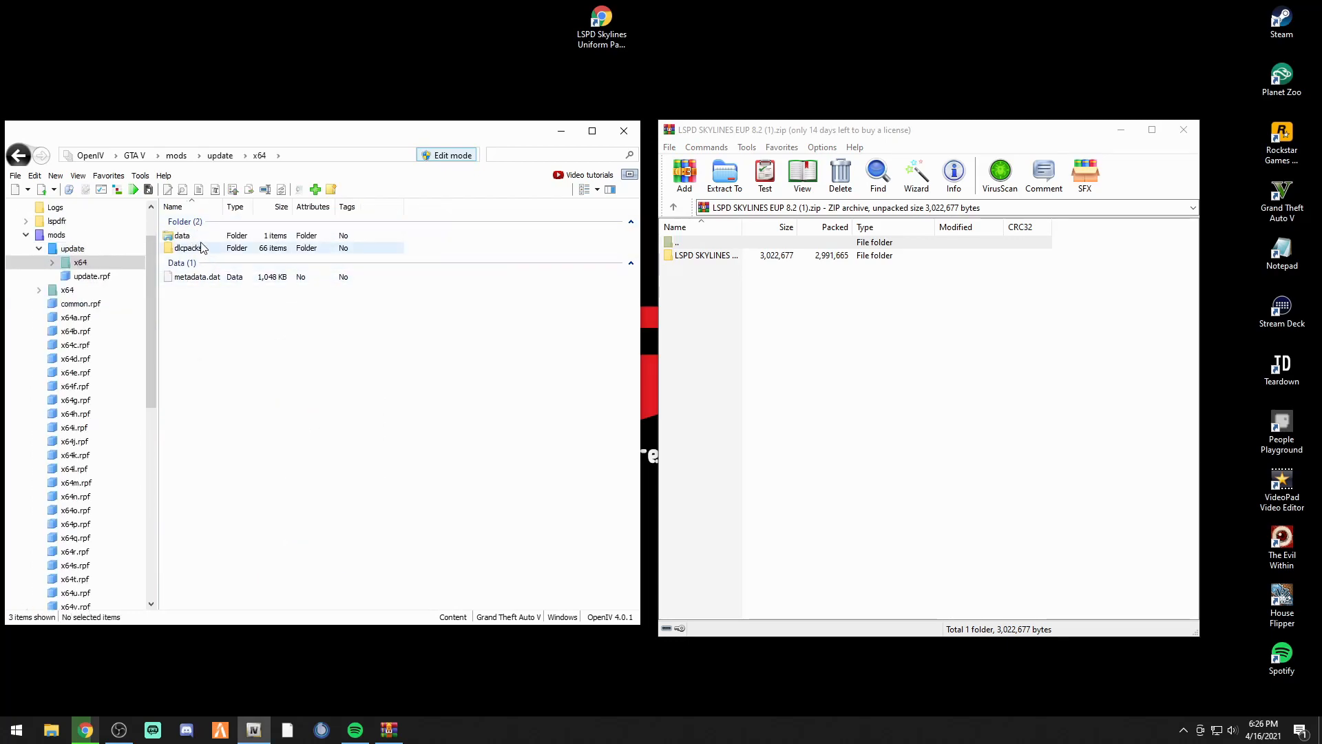
{"action": "double_click", "coordinate": [203, 249]}
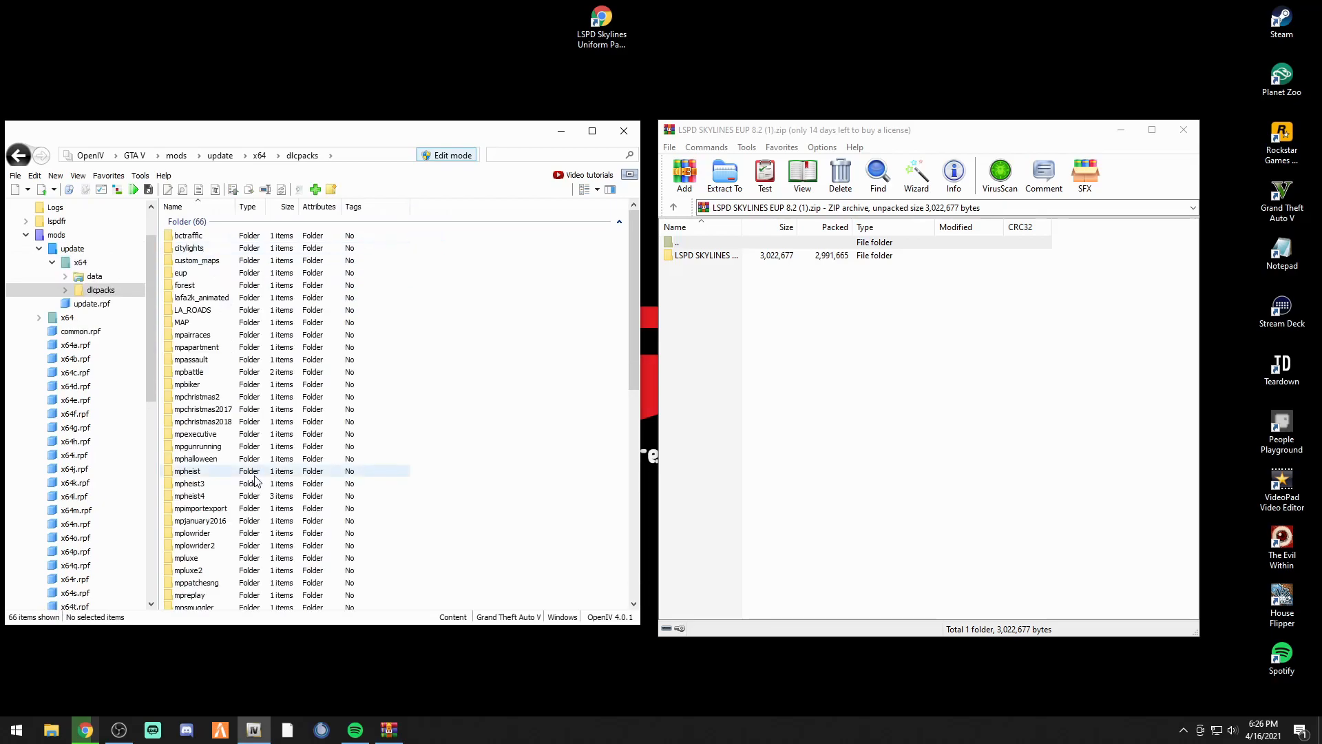
{"action": "double_click", "coordinate": [181, 273]}
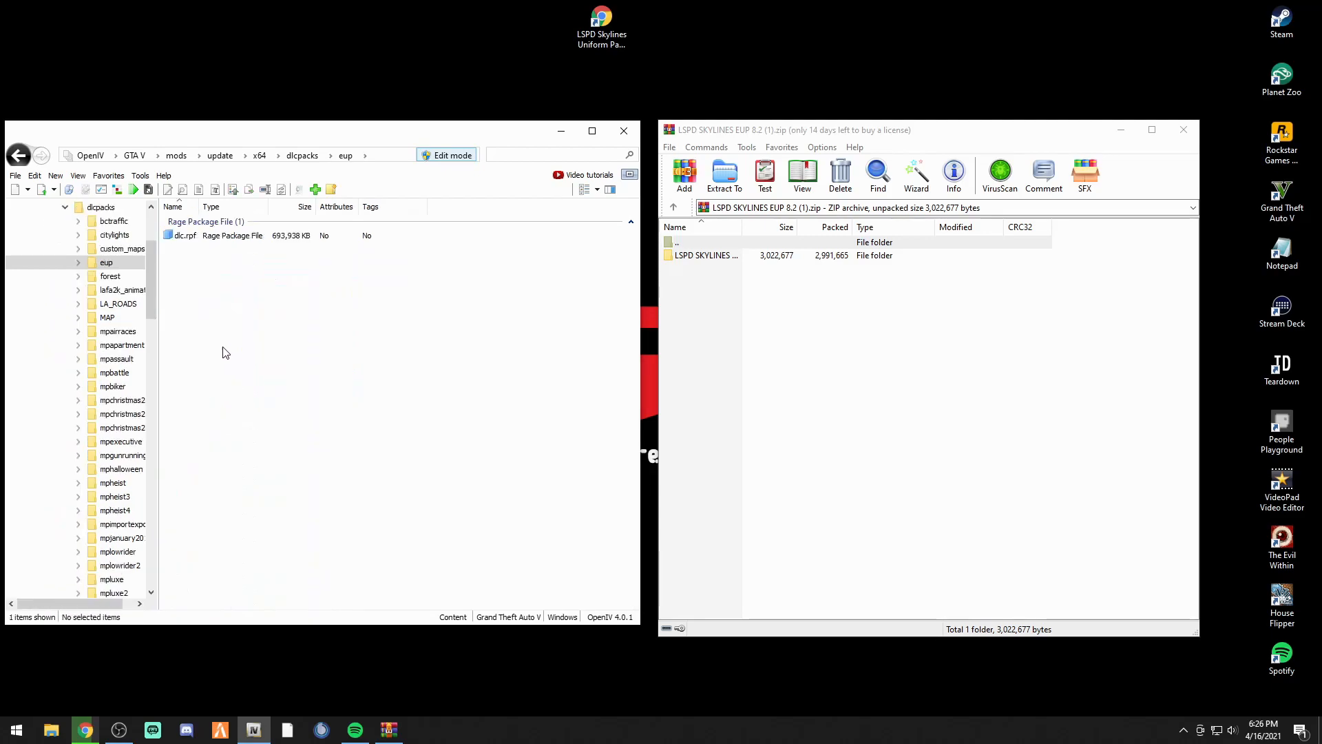
{"action": "double_click", "coordinate": [184, 236]}
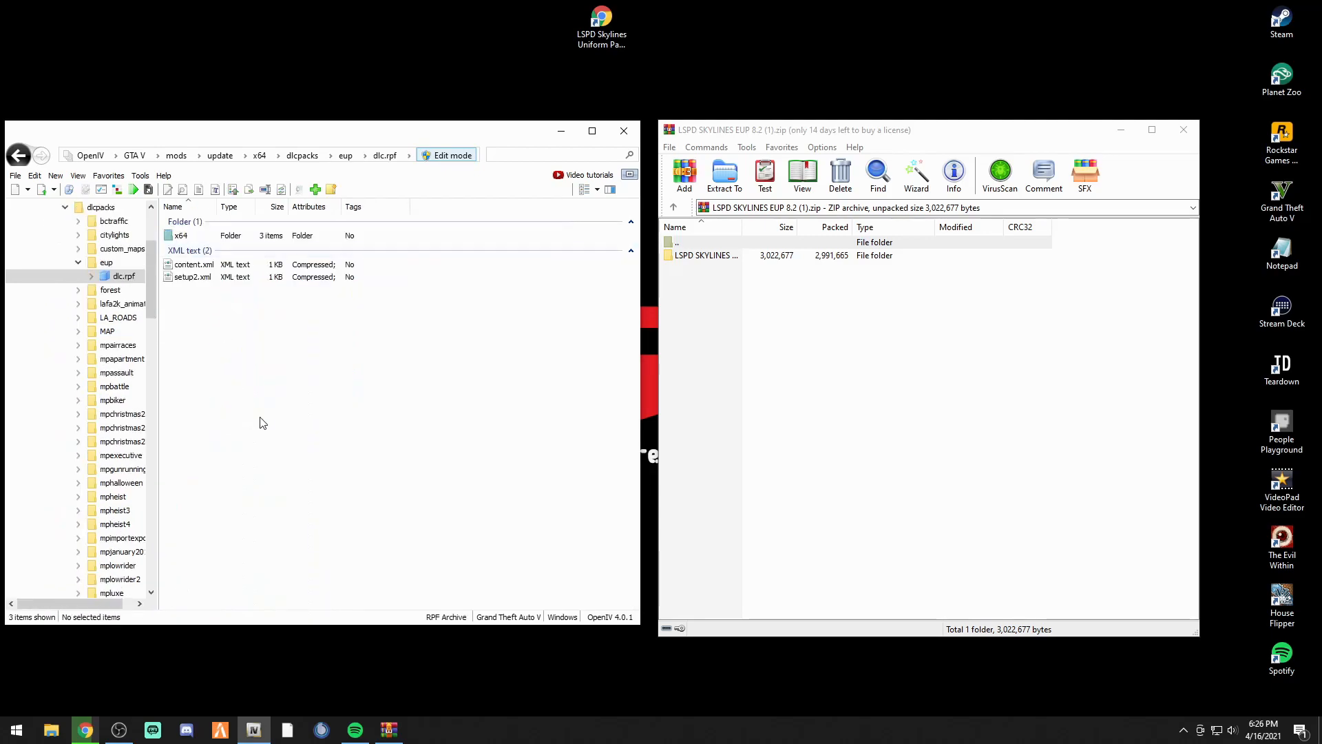
{"action": "double_click", "coordinate": [183, 236]}
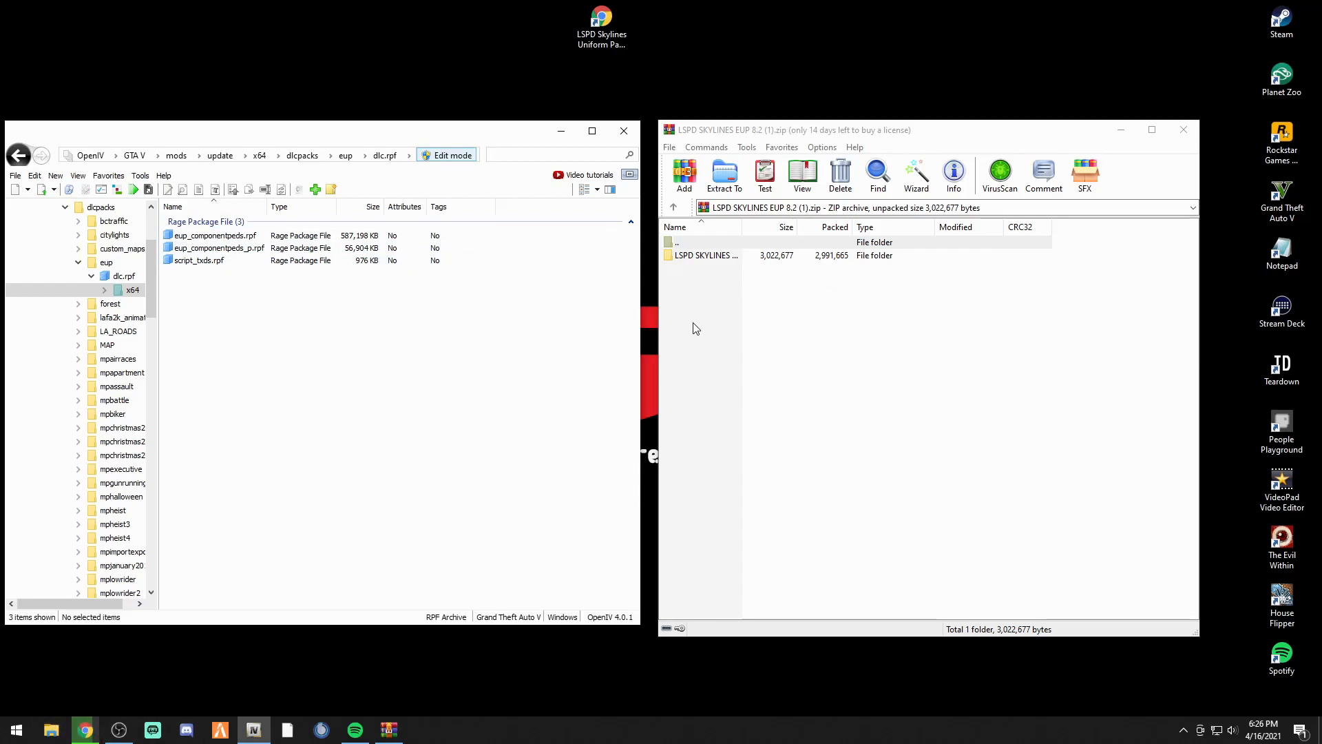
Open eup_componentpeds.rpf in OpenIV and the matching folder inside LSPD SKYLINES EUP 8.2 in the archive
{"action": "double_click", "coordinate": [701, 258]}
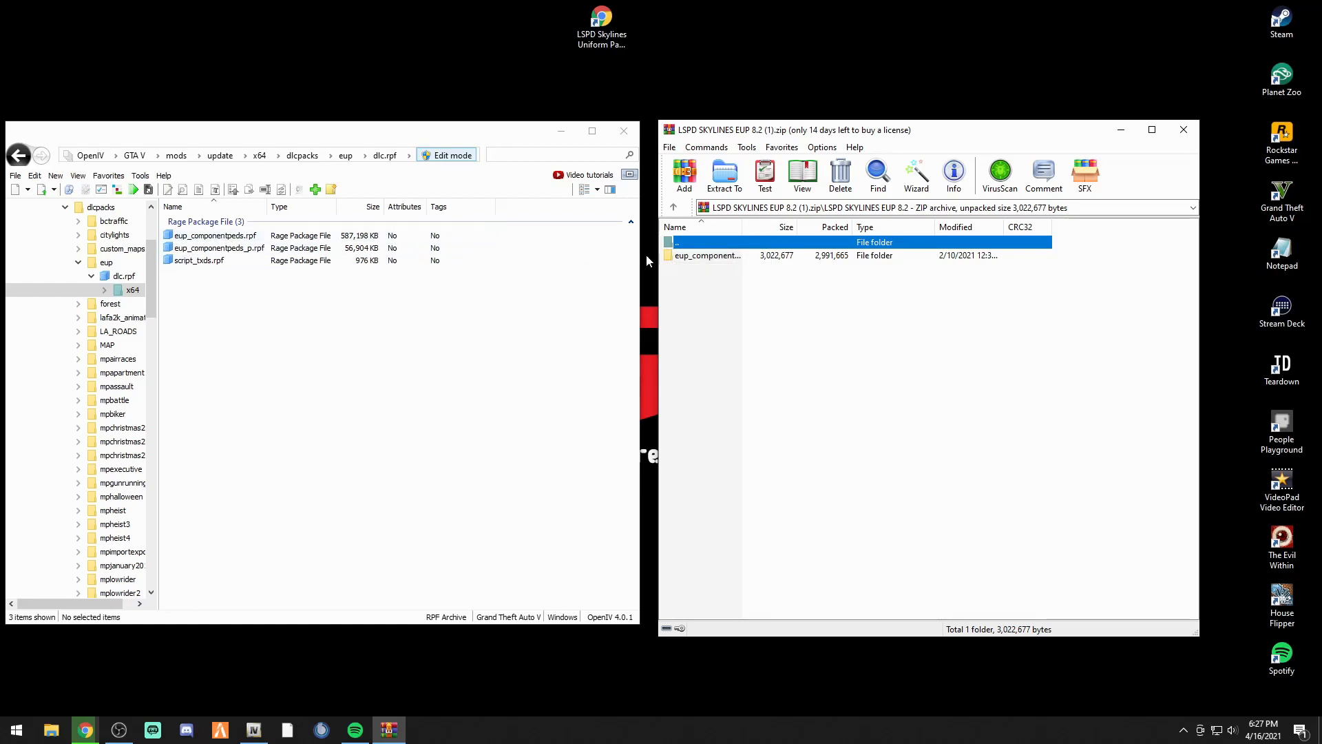
{"action": "left_click", "coordinate": [696, 256]}
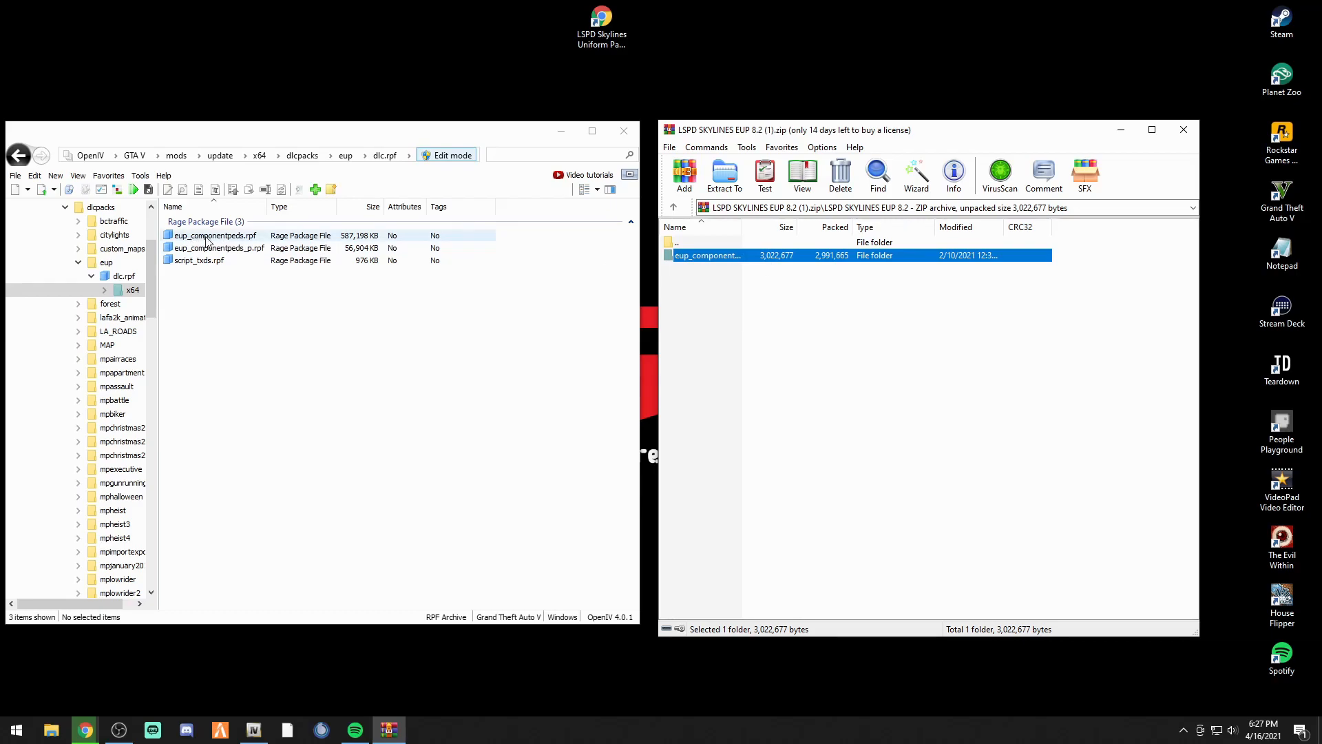
{"action": "double_click", "coordinate": [239, 236]}
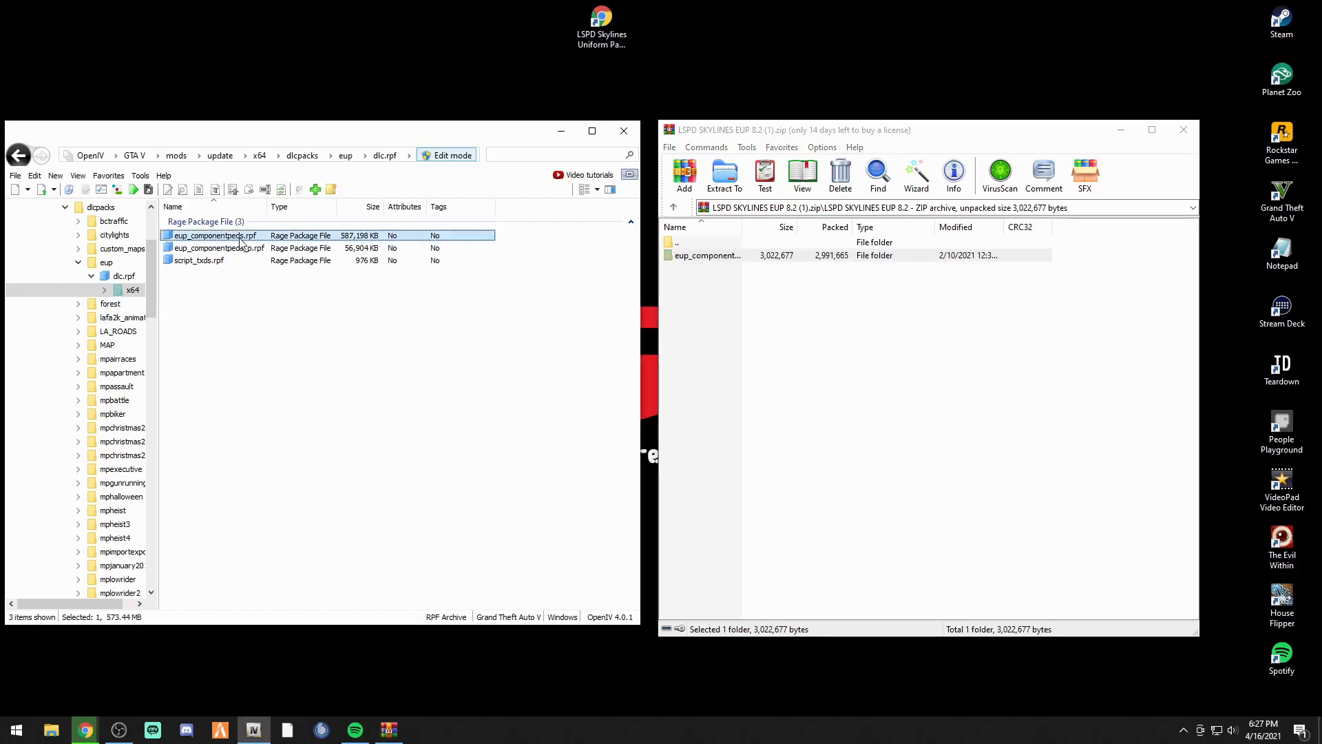
{"action": "double_click", "coordinate": [707, 256]}
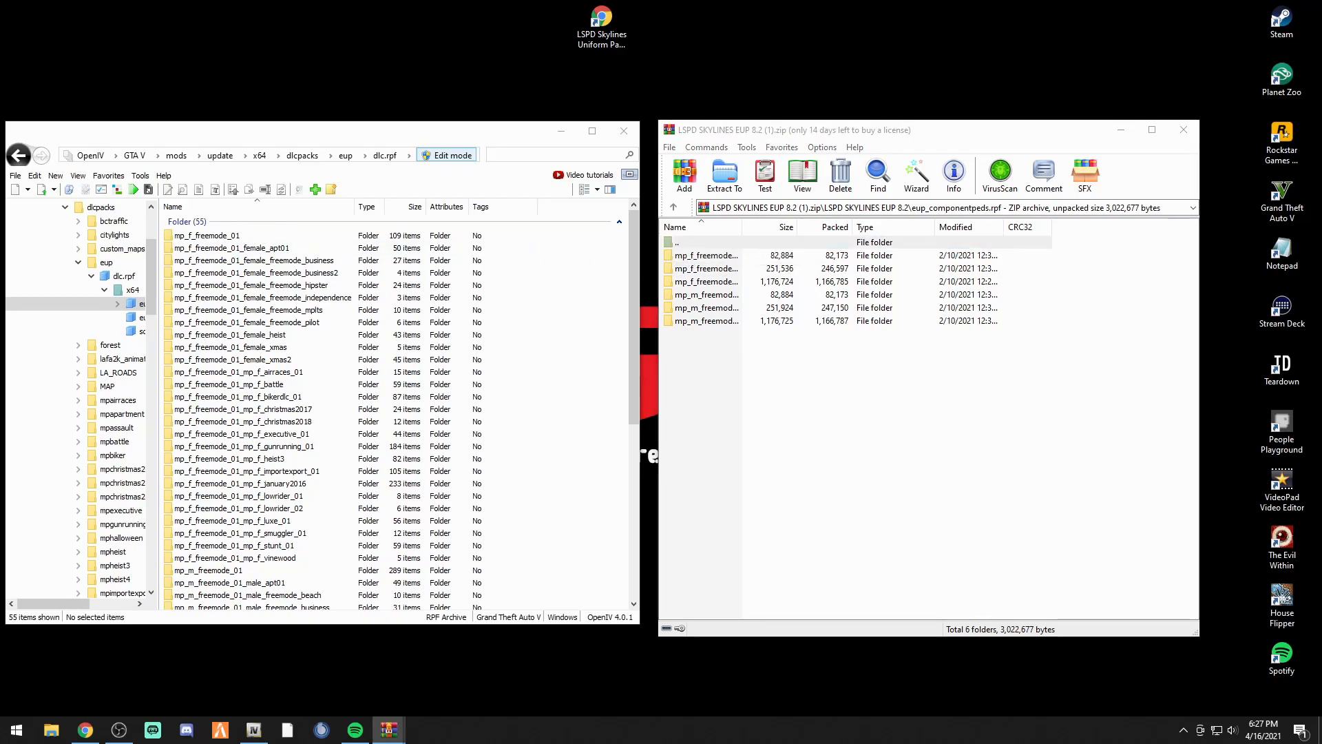
{"action": "left_click_drag", "start_coordinate": [0, 208], "coordinate": [716, 208]}
{"action": "left_click", "coordinate": [798, 207]}
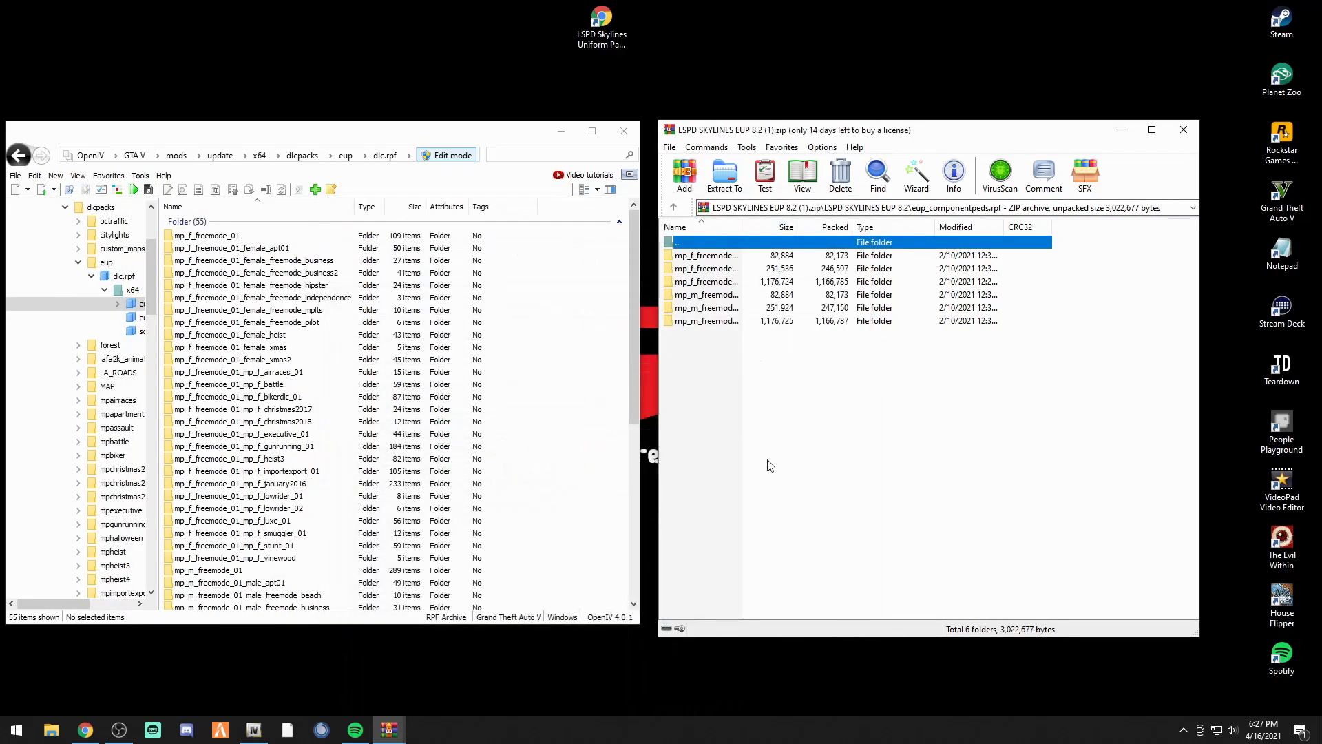
Open the mp_f_freemode_01_female_heist folder in both OpenIV and the archive
{"action": "left_click", "coordinate": [696, 258]}
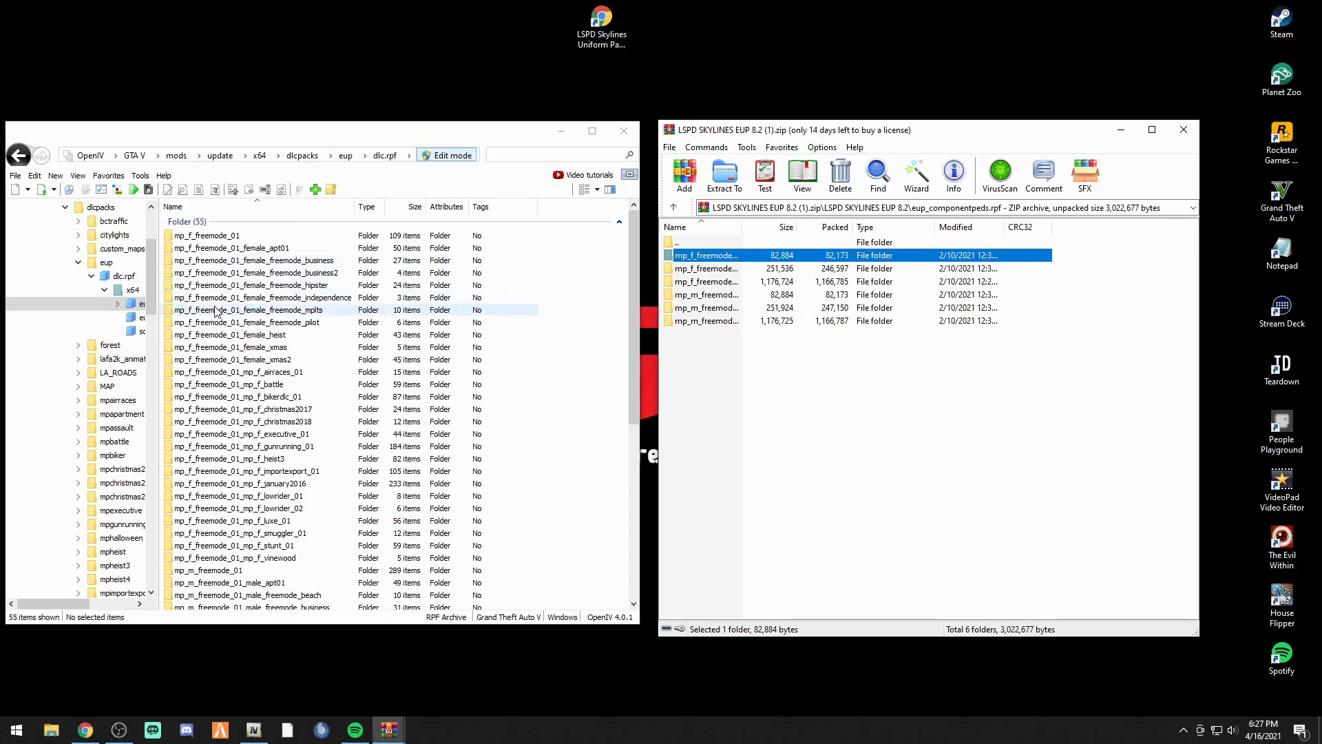
{"action": "left_click", "coordinate": [263, 337]}
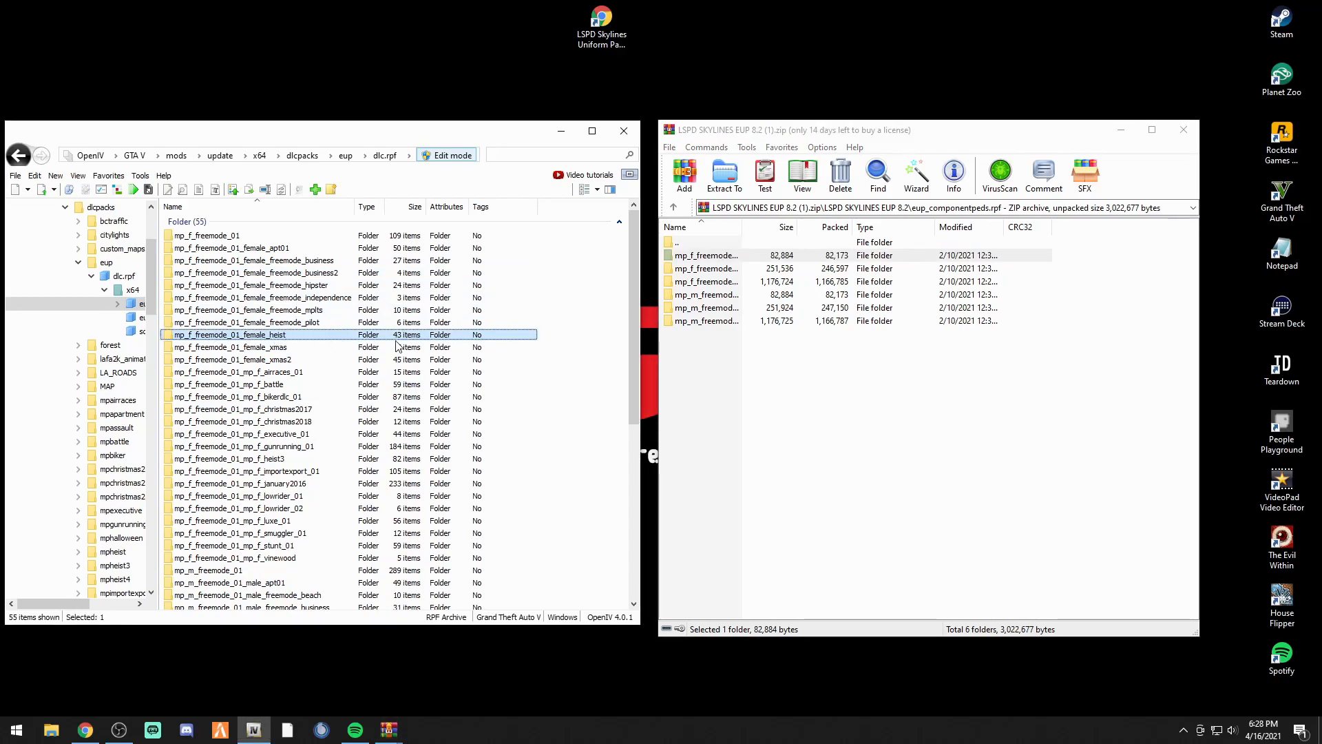
{"action": "left_click", "coordinate": [719, 257]}
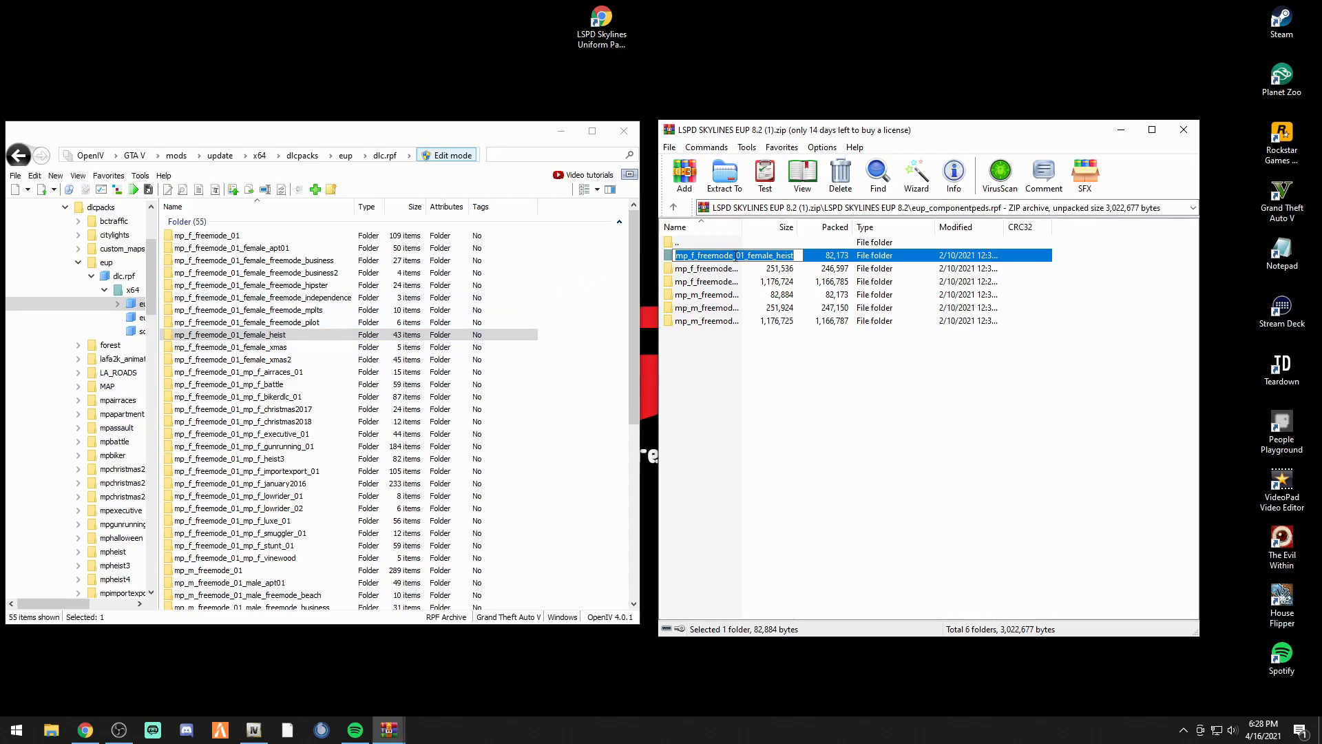
{"action": "left_click", "coordinate": [816, 255]}
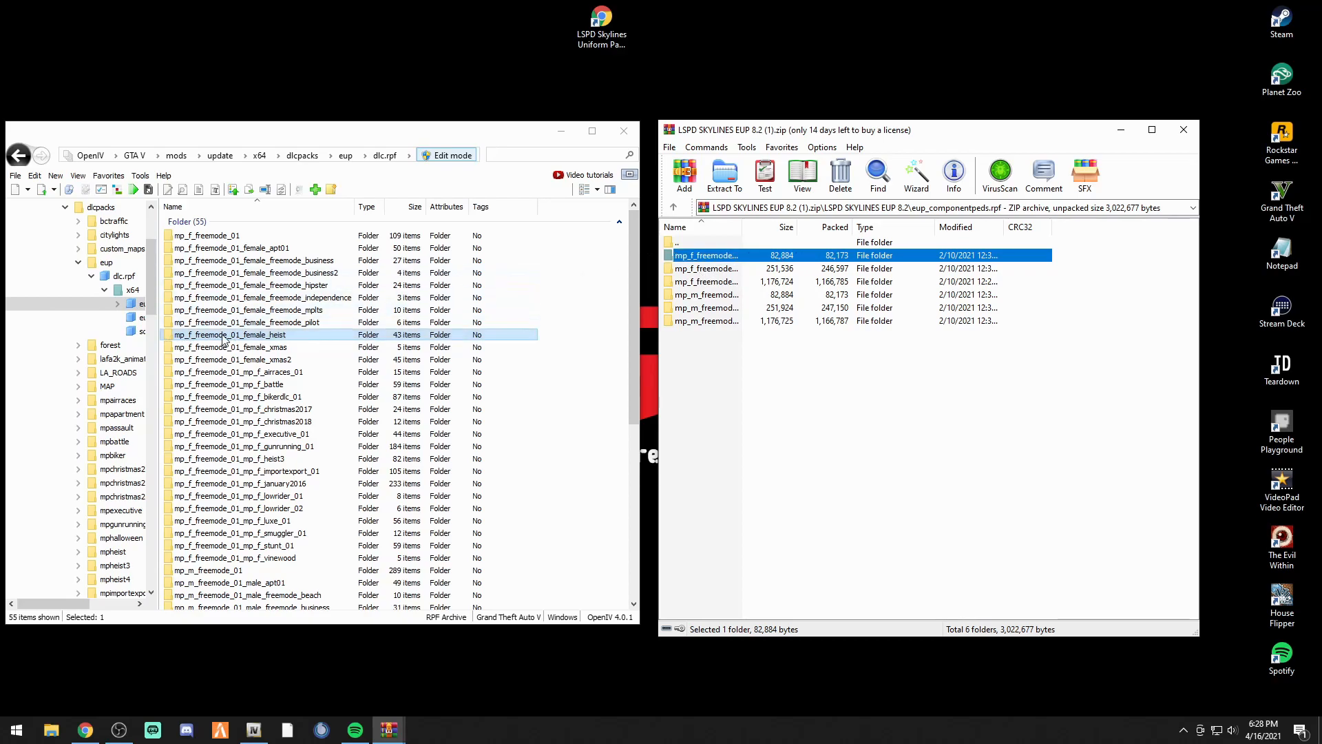
{"action": "double_click", "coordinate": [263, 335]}
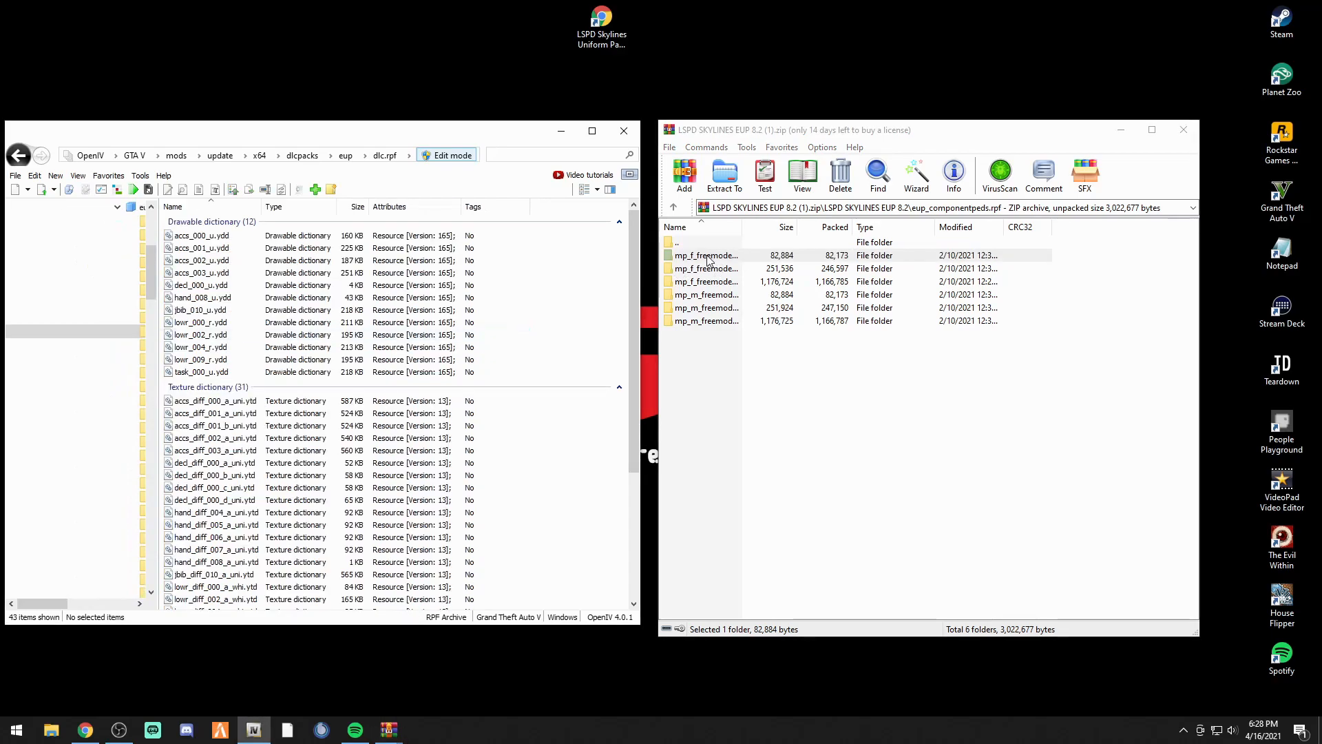
{"action": "left_click", "coordinate": [709, 258]}
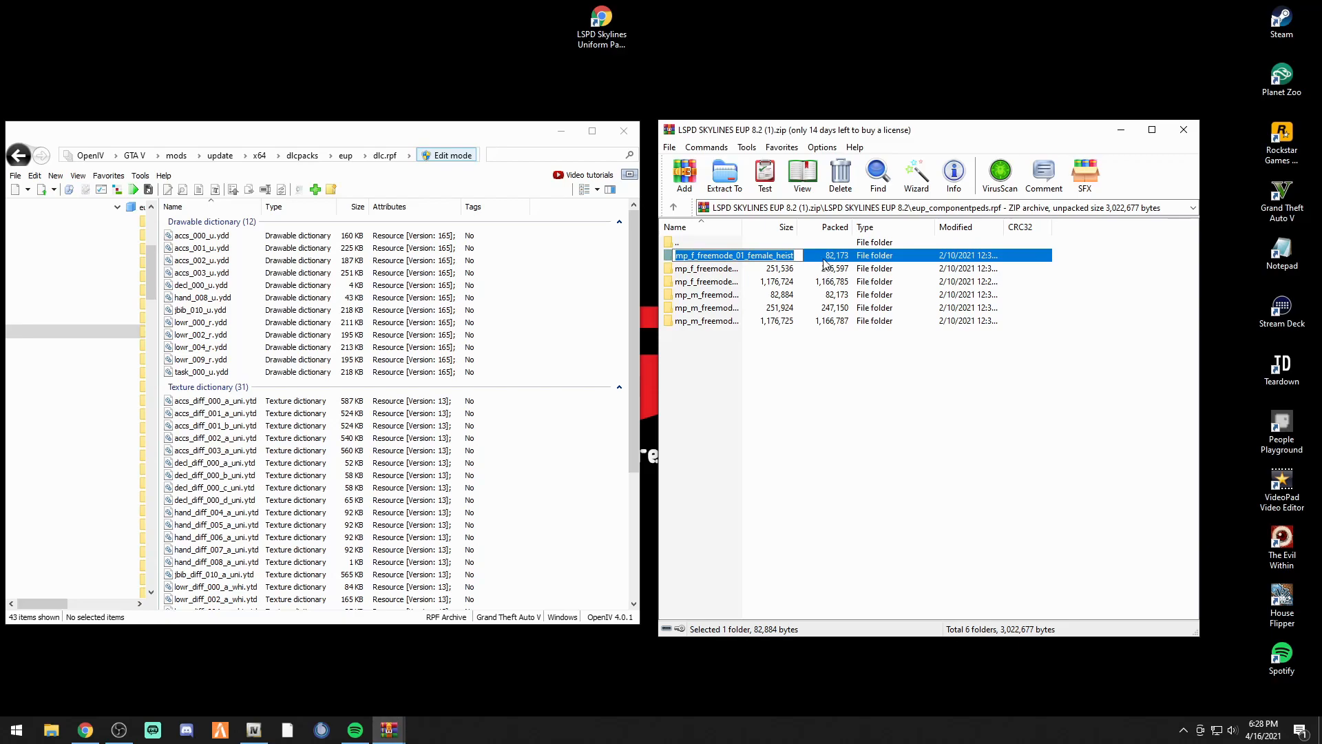
{"action": "double_click", "coordinate": [690, 259]}
Copy lowr_diff_002_a_whi.ytd from the archive into OpenIV's female_heist folder and return both windows to eup_componentpeds.rpf
{"action": "left_click", "coordinate": [694, 256]}
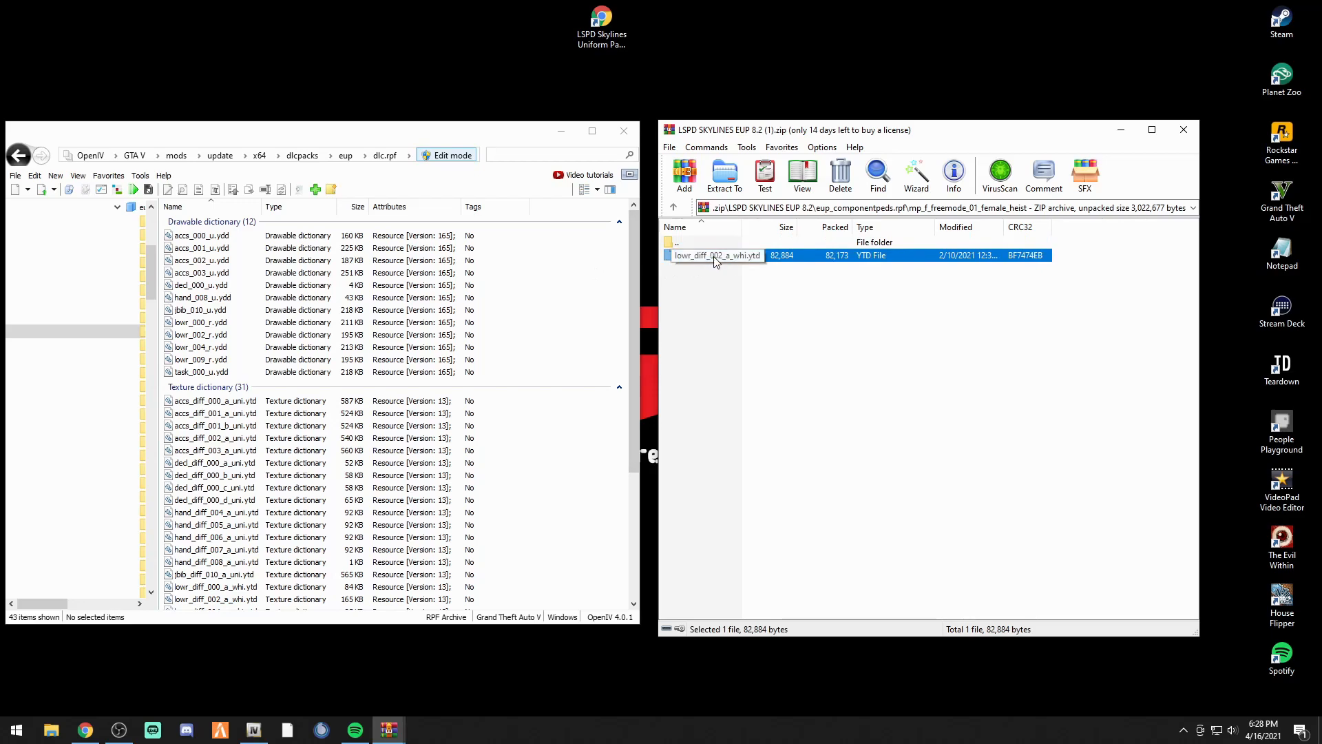
{"action": "left_click_drag", "start_coordinate": [725, 261], "coordinate": [580, 448]}
{"action": "left_click", "coordinate": [674, 206]}
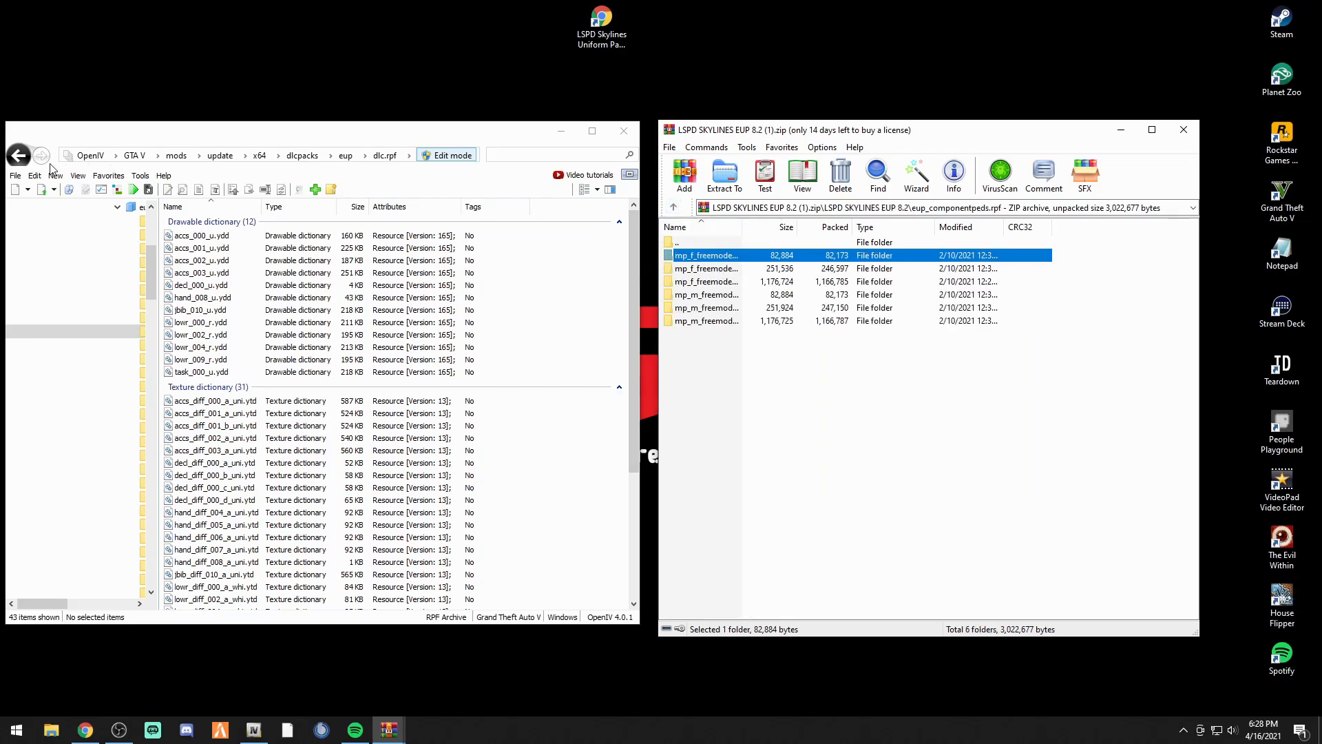
{"action": "left_click", "coordinate": [18, 156]}
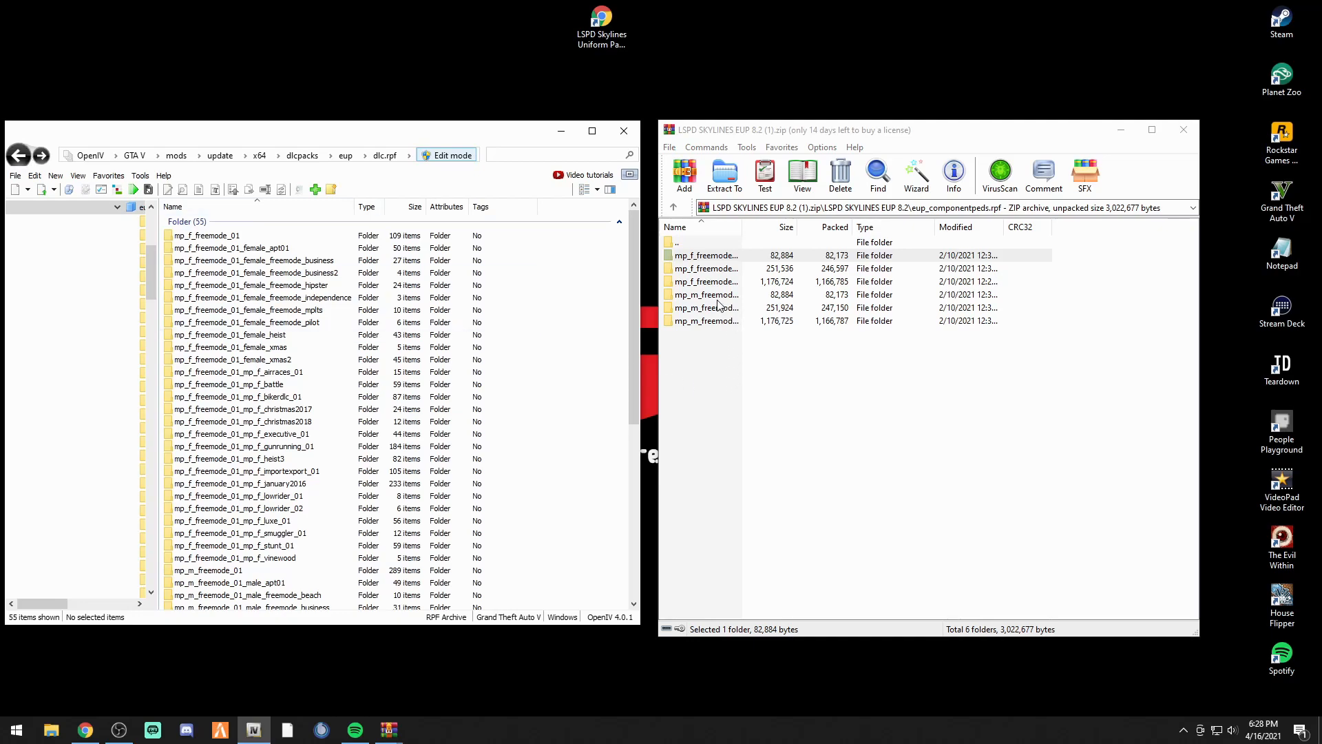
Open the mp_f_freemode_01_mp_f_importexport_01 folder in both OpenIV and the archive
{"action": "left_click", "coordinate": [702, 271]}
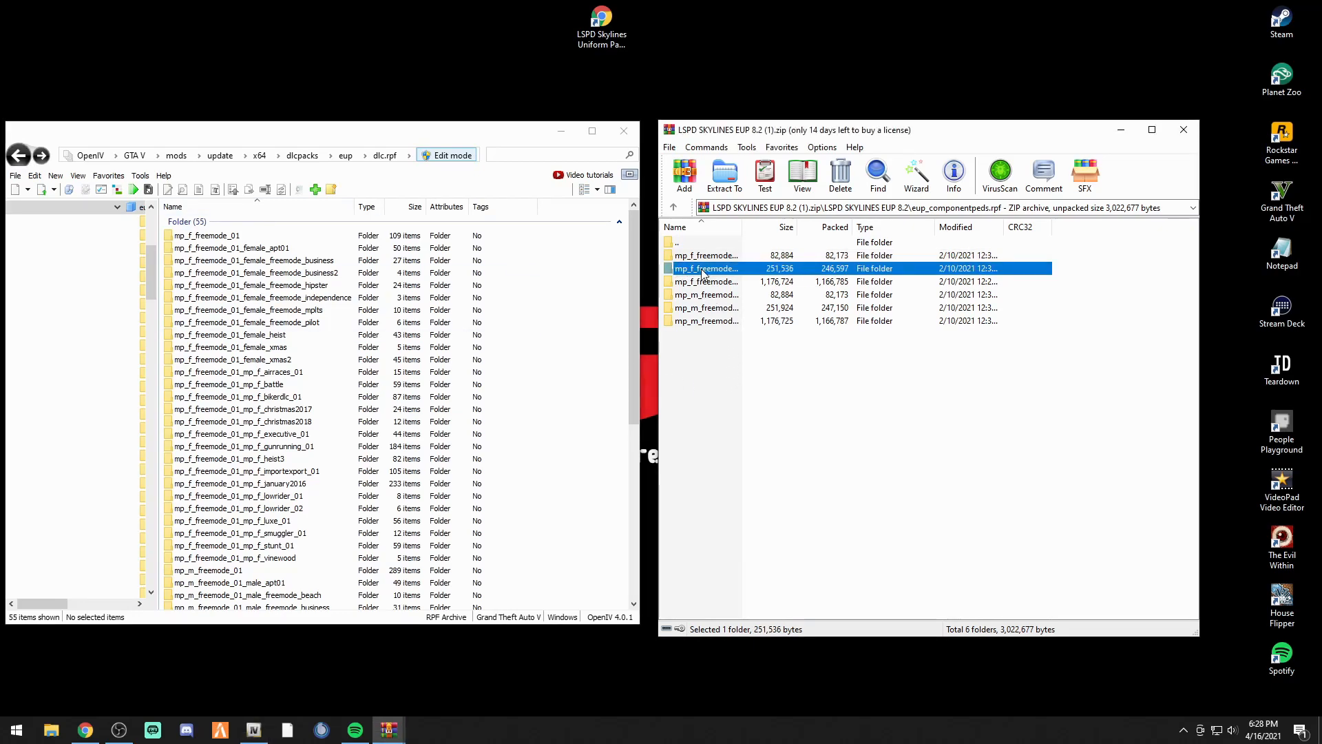
{"action": "left_click", "coordinate": [702, 272]}
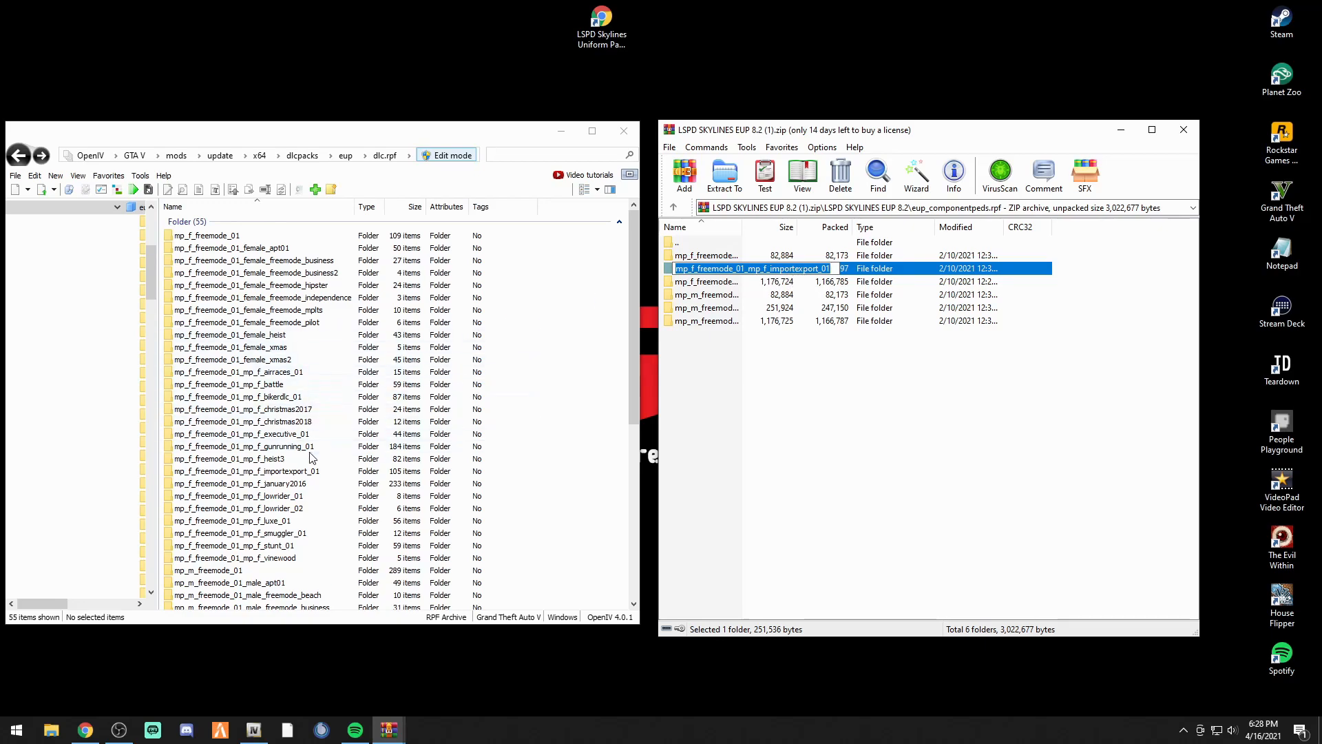
{"action": "scroll", "coordinate": [317, 452], "scroll_direction": "down", "scroll_amount": 7}
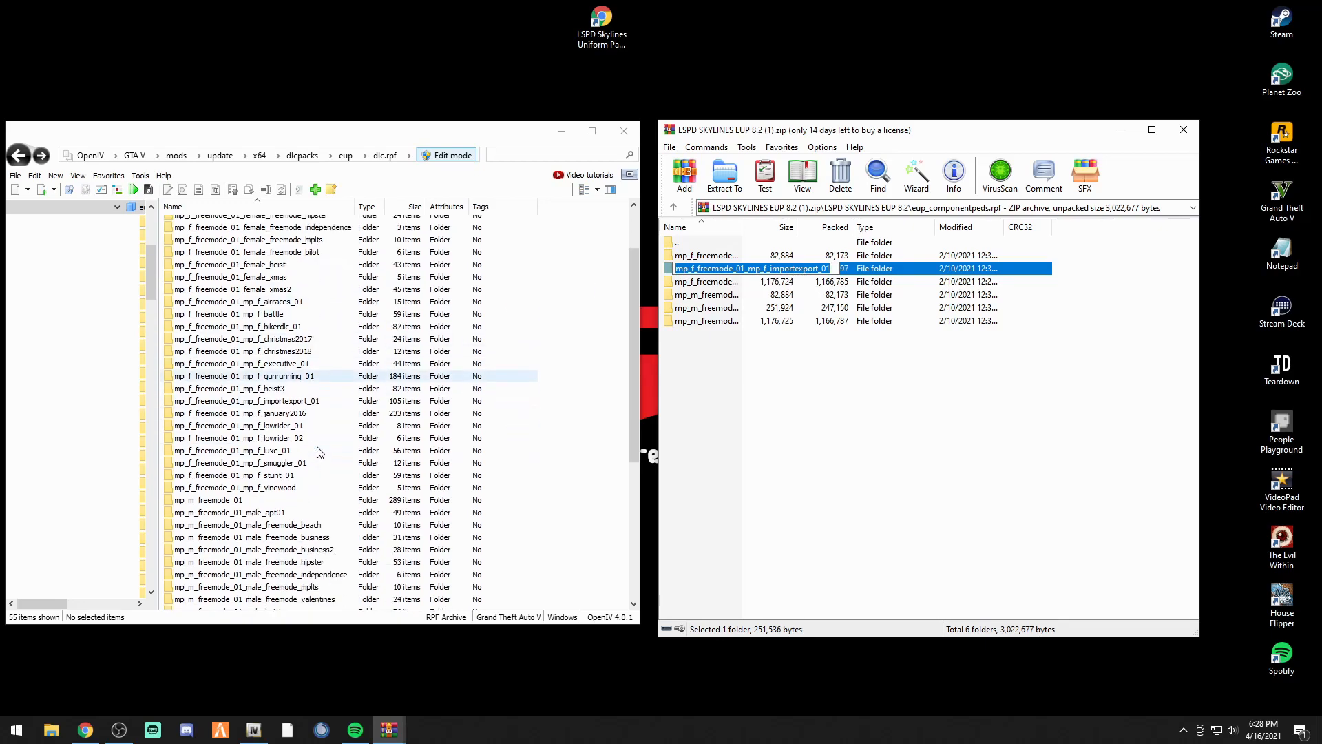
{"action": "scroll", "coordinate": [317, 453], "scroll_direction": "down", "scroll_amount": 1}
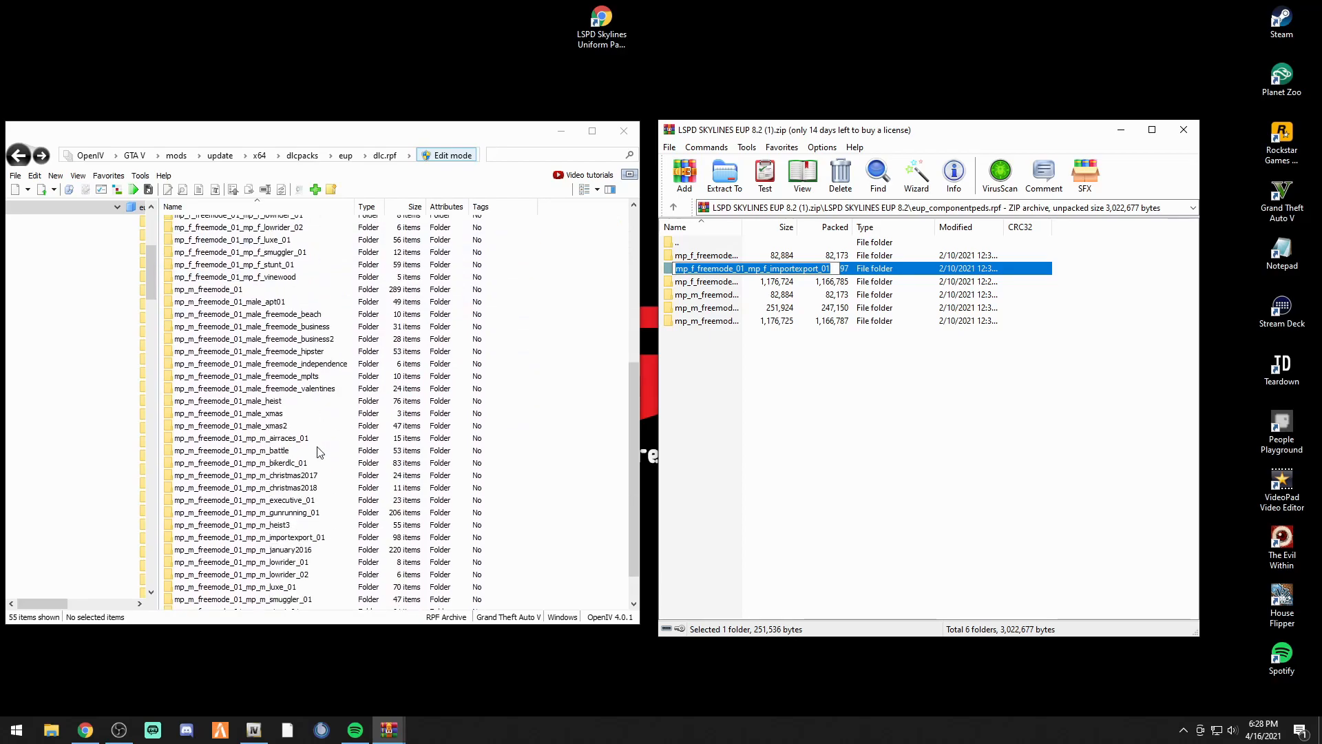
{"action": "scroll", "coordinate": [314, 468], "scroll_direction": "down", "scroll_amount": 1}
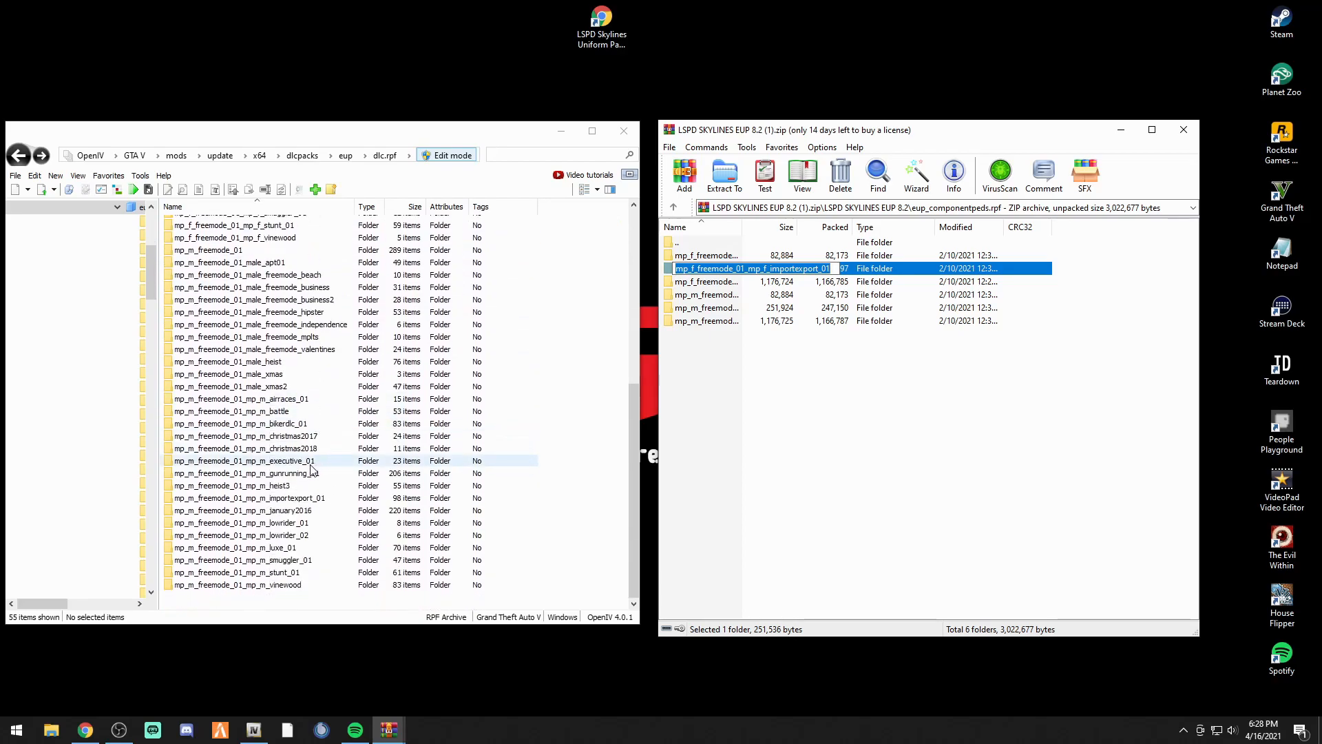
{"action": "scroll", "coordinate": [313, 461], "scroll_direction": "up", "scroll_amount": 9}
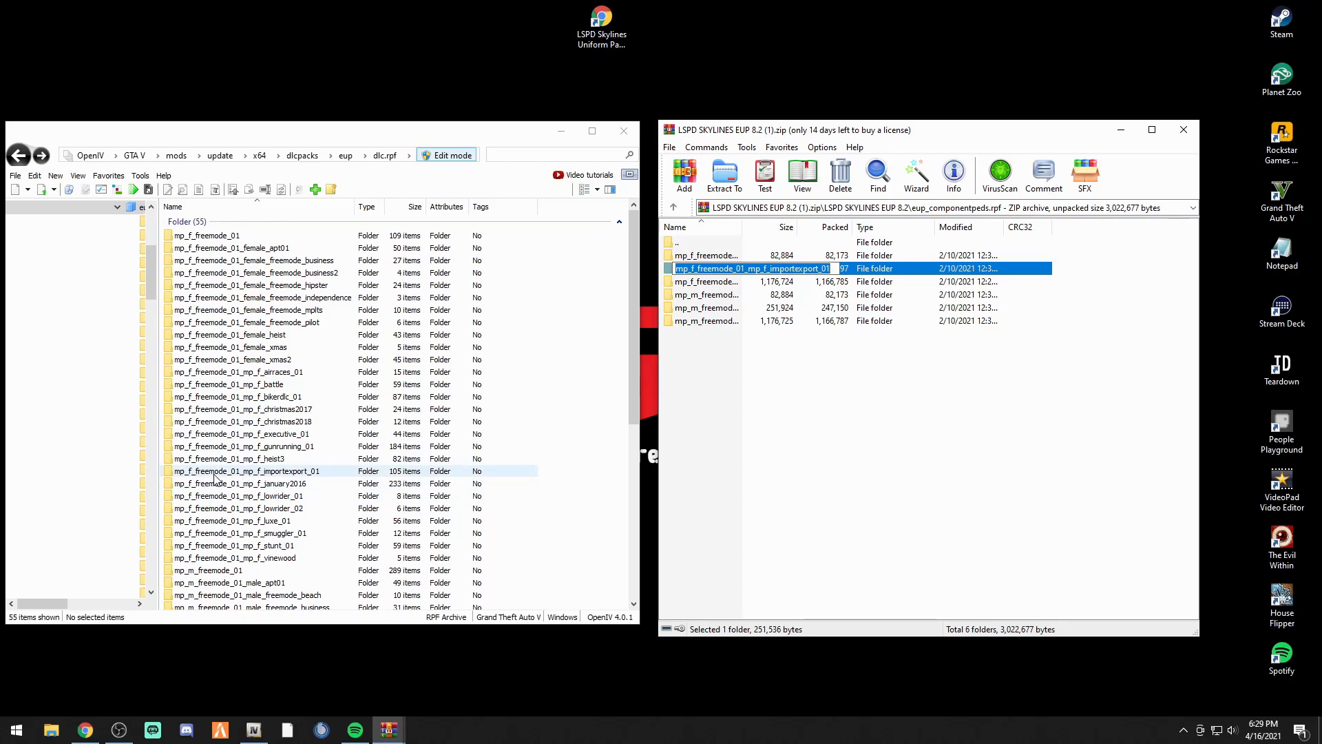
{"action": "double_click", "coordinate": [275, 472]}
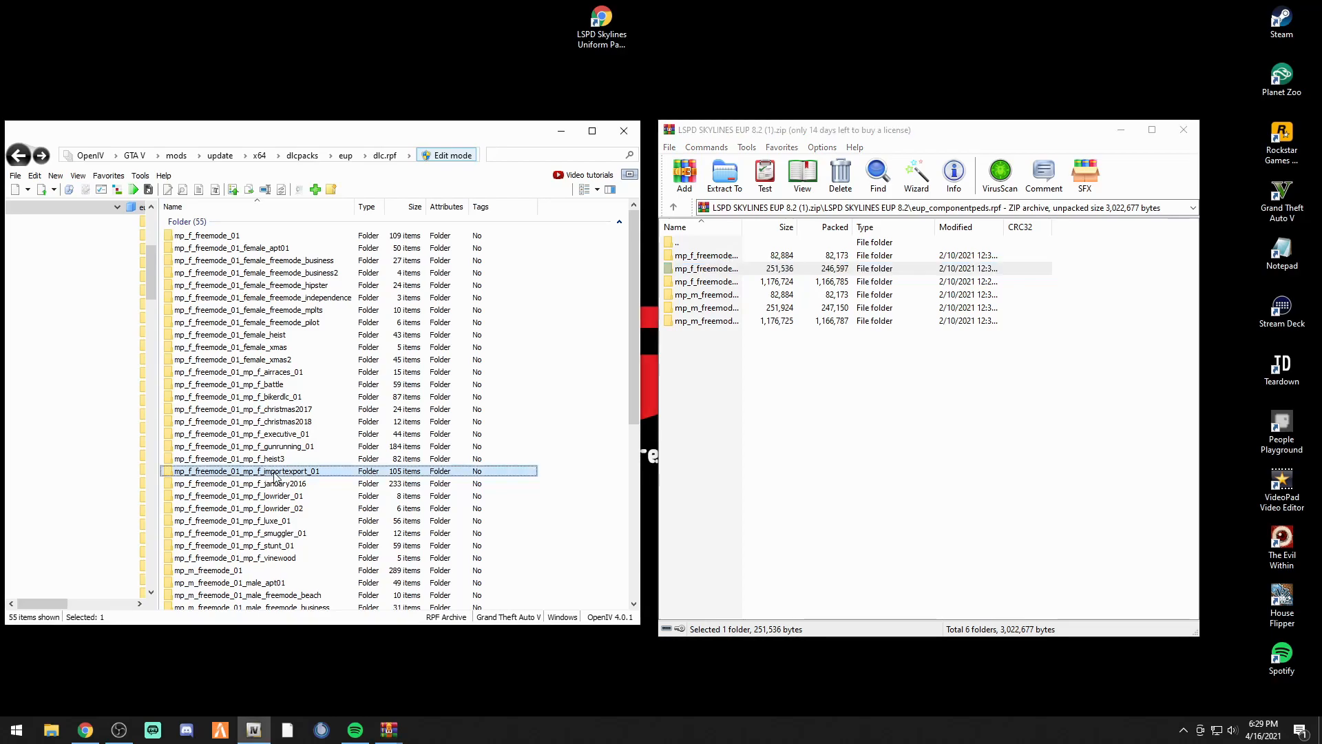
{"action": "double_click", "coordinate": [726, 276]}
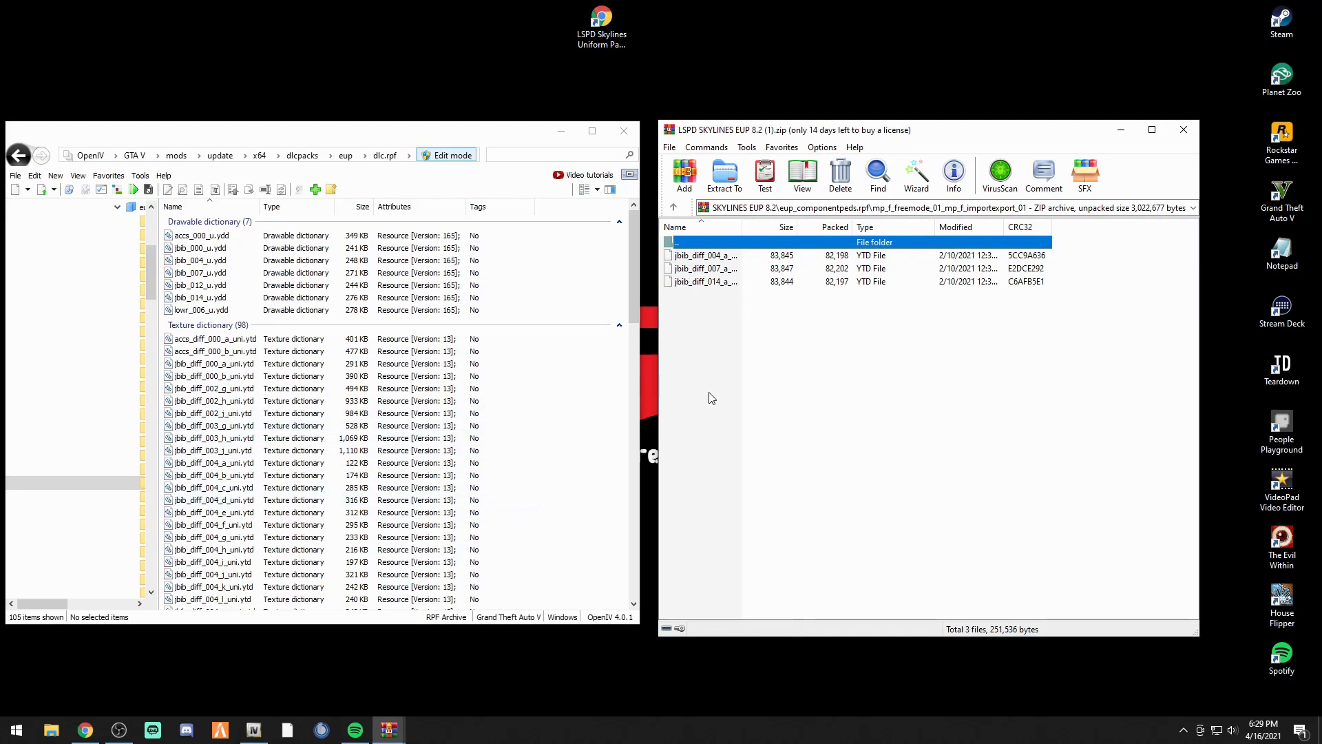
Copy the jbib_diff 004_a, 007_a and 014_a texture files into OpenIV's importexport_01 folder and return both windows to eup_componentpeds.rpf
{"action": "left_click_drag", "start_coordinate": [725, 332], "coordinate": [712, 272]}
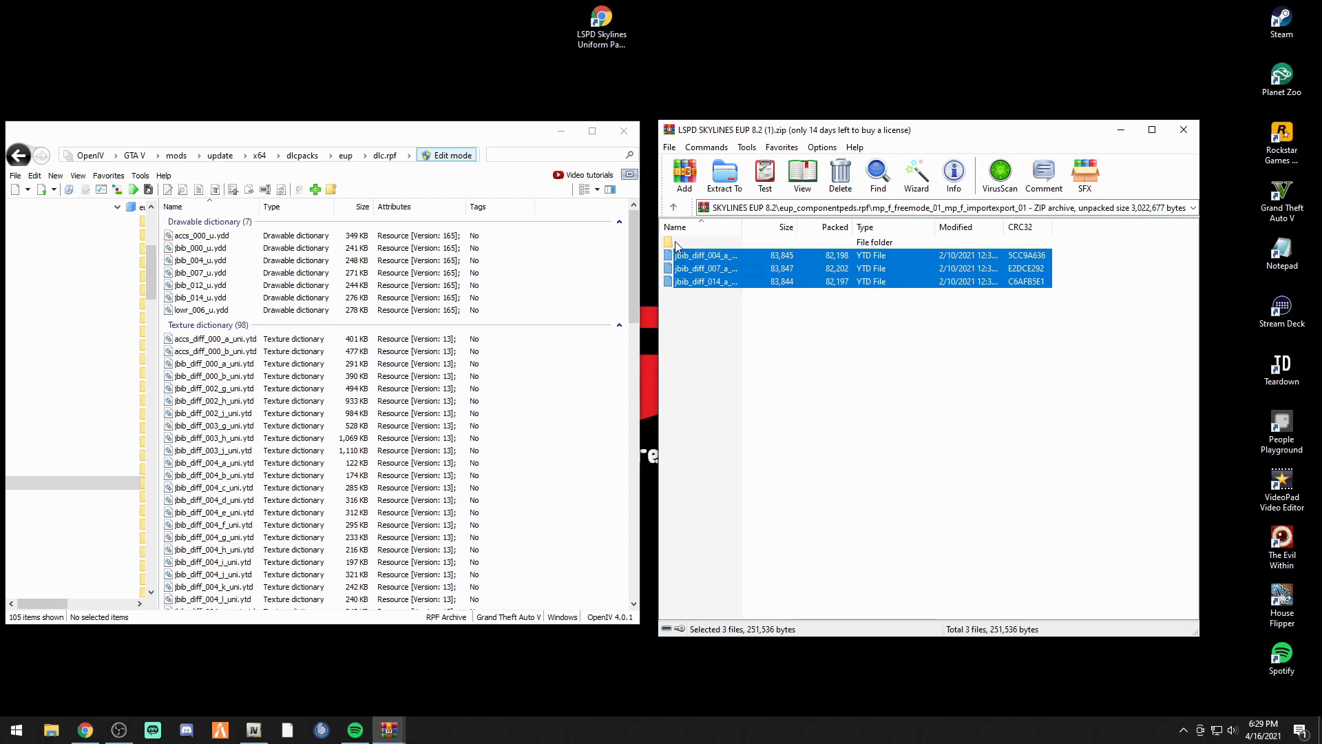
{"action": "left_click_drag", "start_coordinate": [745, 268], "coordinate": [582, 452]}
{"action": "left_click", "coordinate": [674, 209]}
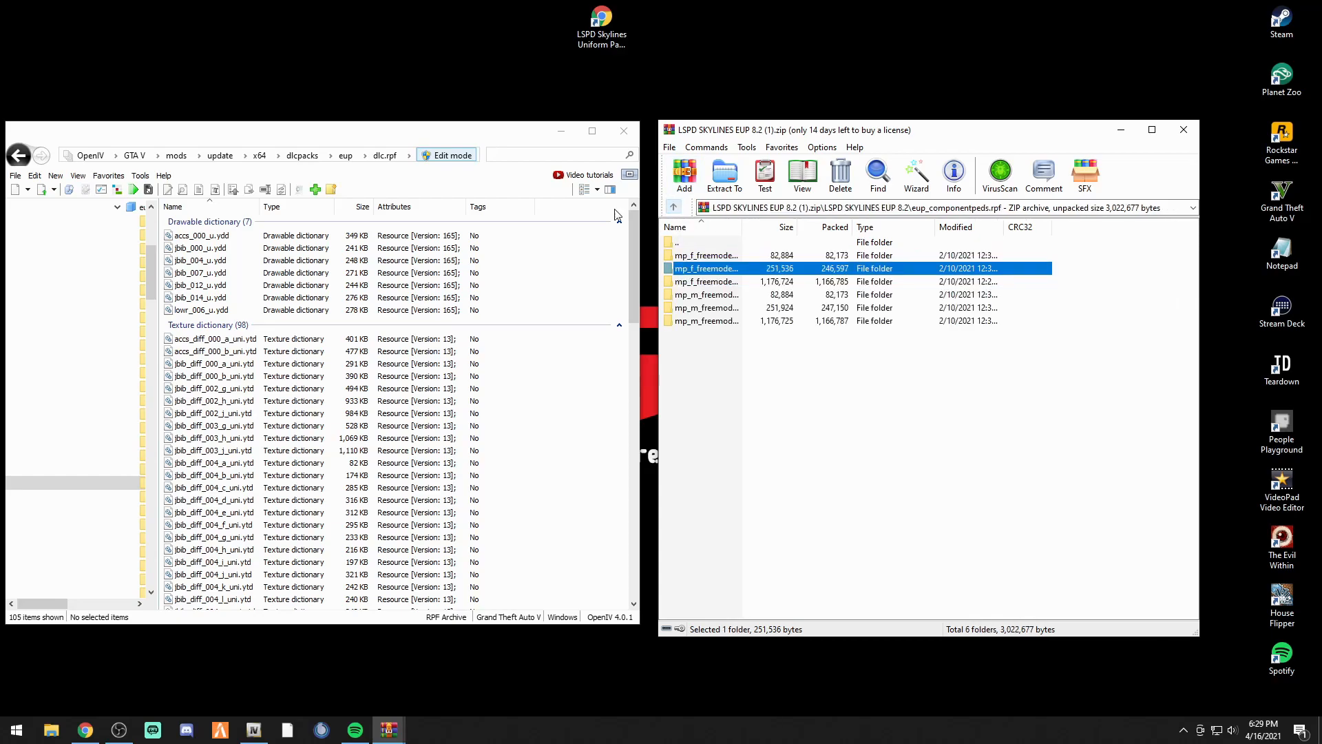
{"action": "left_click", "coordinate": [21, 157]}
{"action": "right_click", "coordinate": [21, 157]}
{"action": "right_click", "coordinate": [21, 159]}
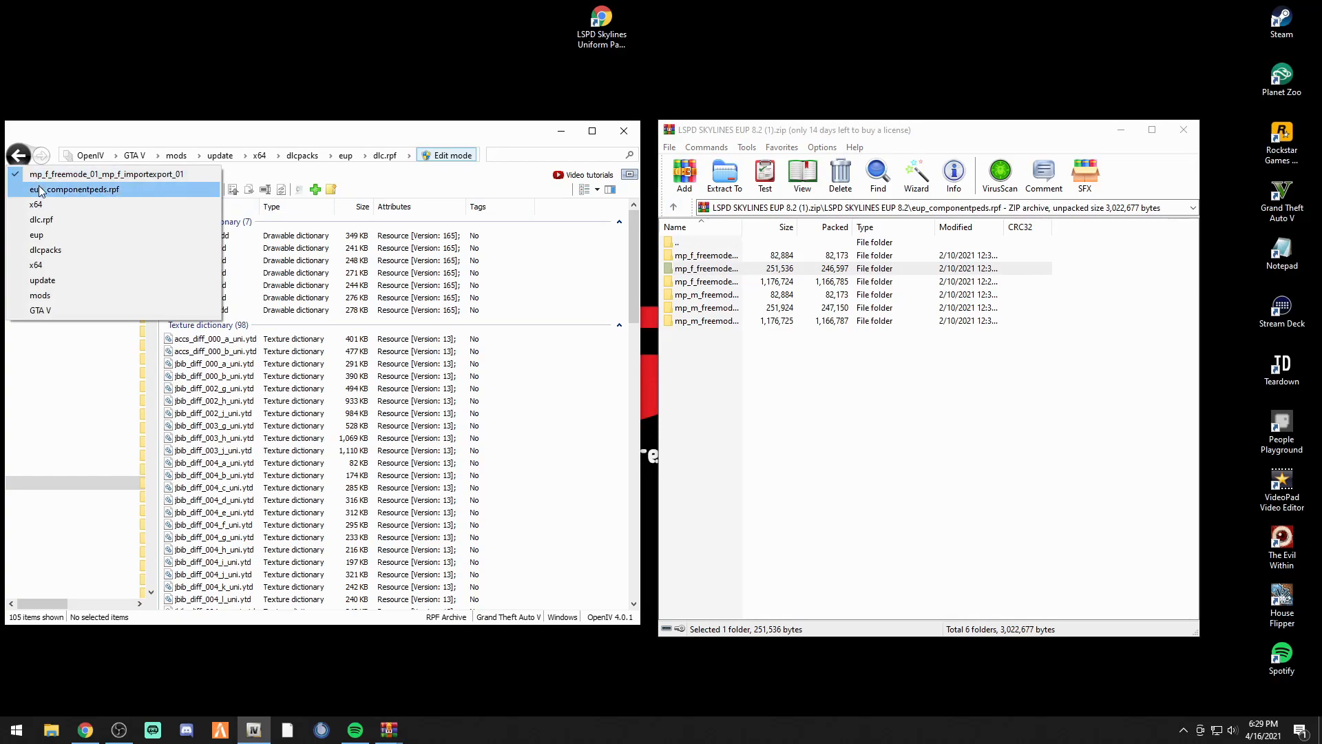
{"action": "left_click", "coordinate": [44, 178]}
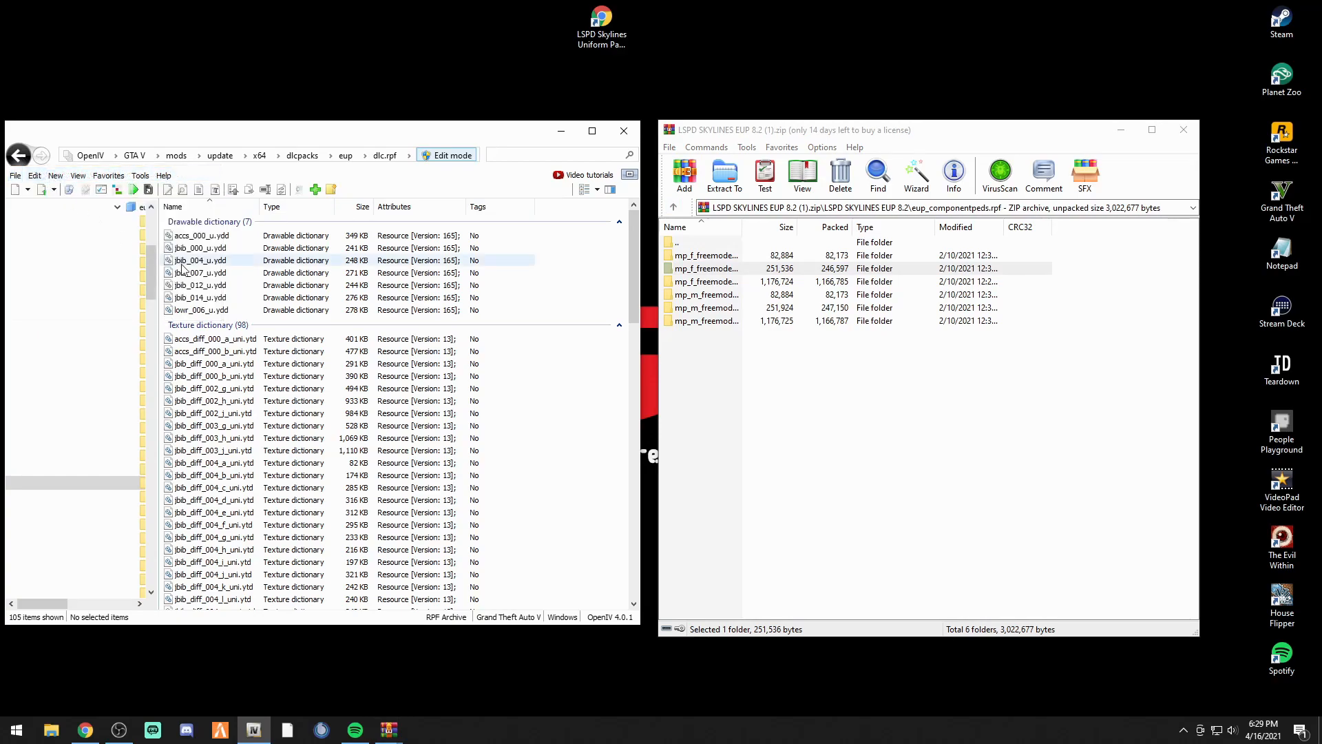
{"action": "left_click", "coordinate": [18, 155]}
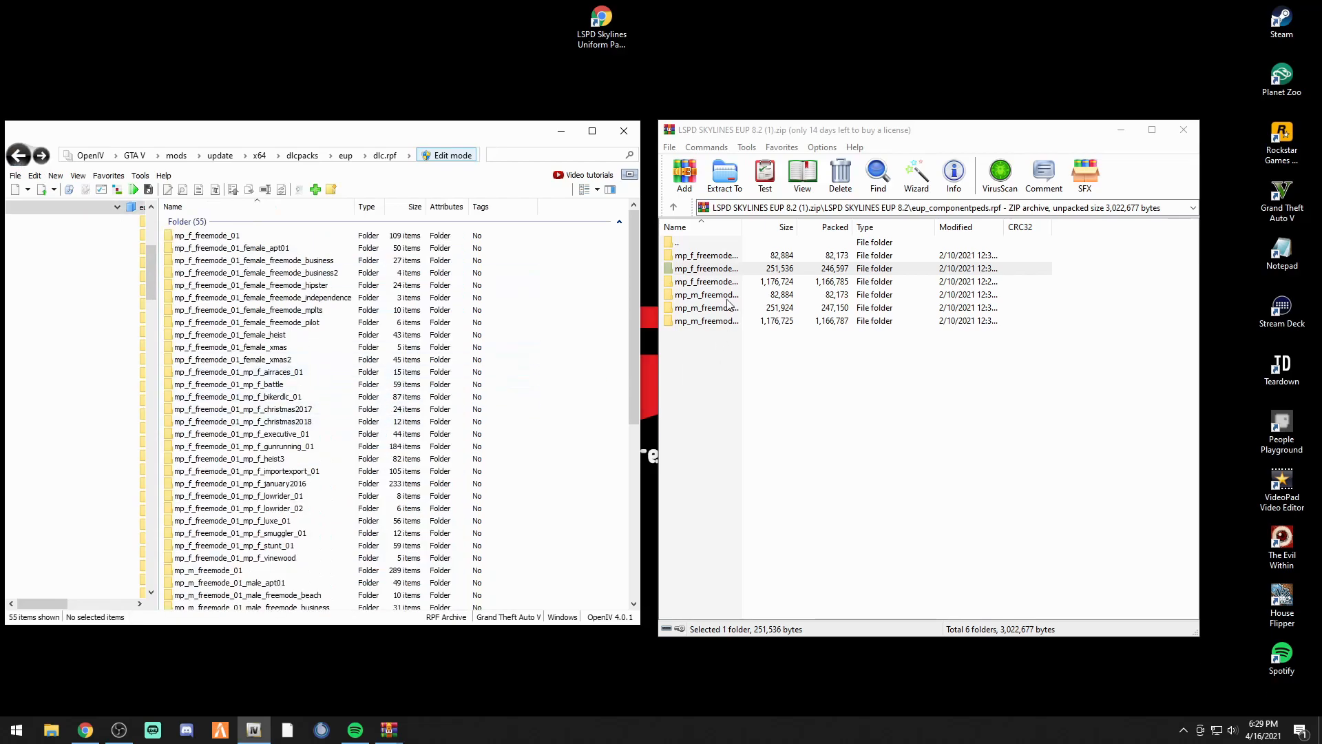
Copy the task_diff_004_a file from the archive's mp_f_freemode_01_mp_f_january2016 folder into the matching OpenIV folder and return both windows to eup_componentpeds.rpf
{"action": "left_click", "coordinate": [711, 283]}
{"action": "left_click", "coordinate": [710, 285]}
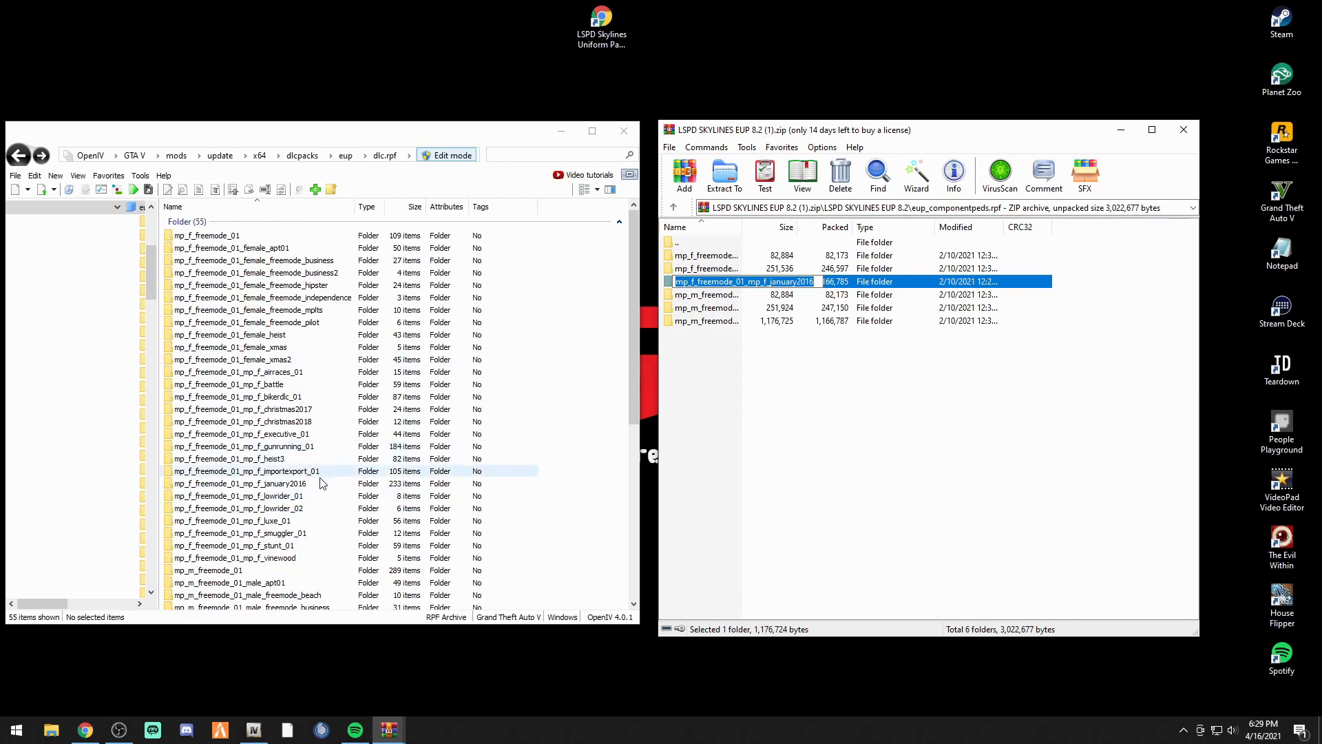
{"action": "double_click", "coordinate": [260, 484]}
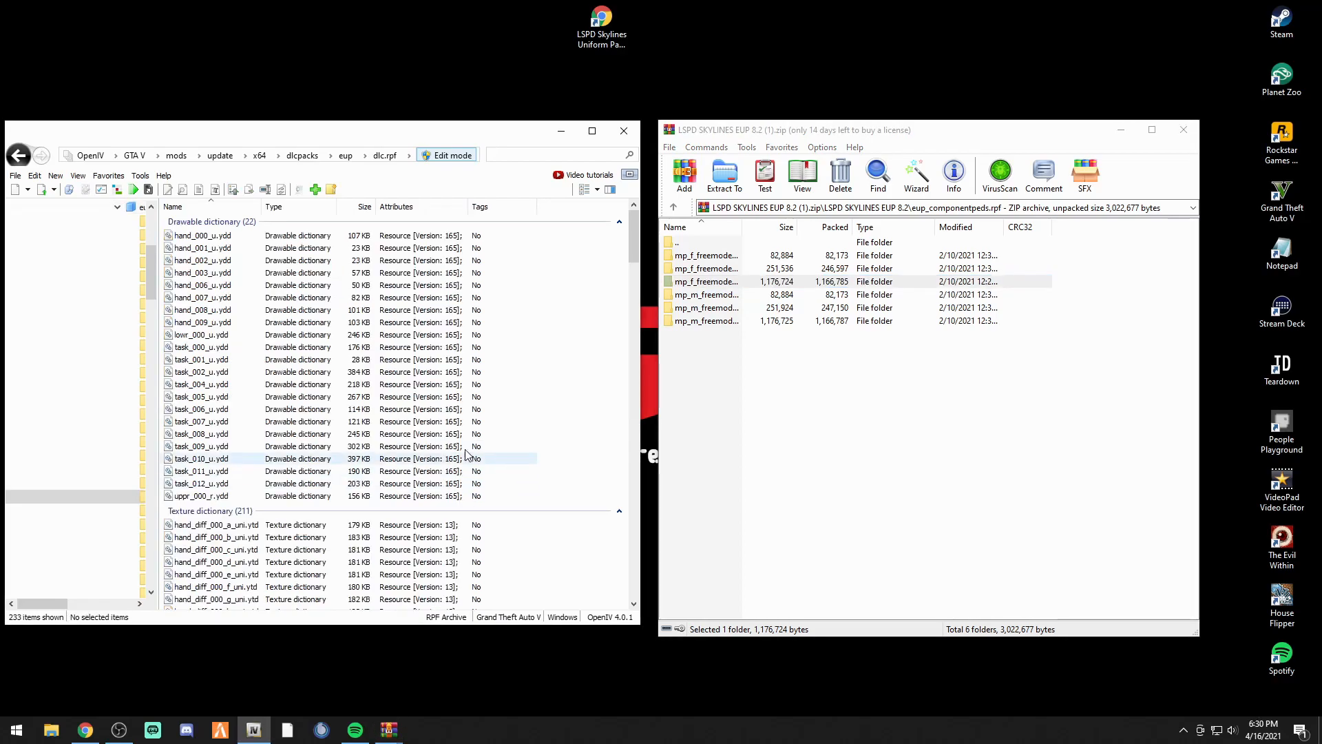
{"action": "double_click", "coordinate": [709, 282]}
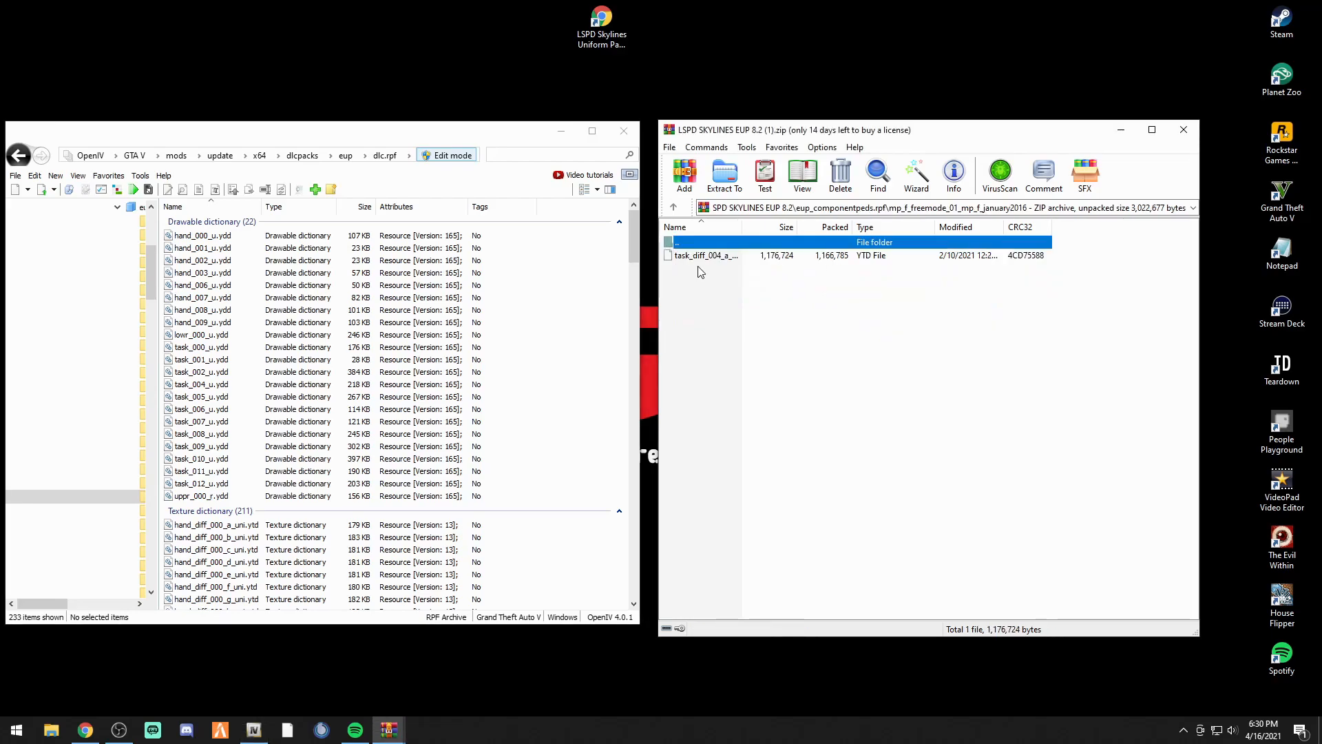
{"action": "left_click_drag", "start_coordinate": [710, 258], "coordinate": [598, 480]}
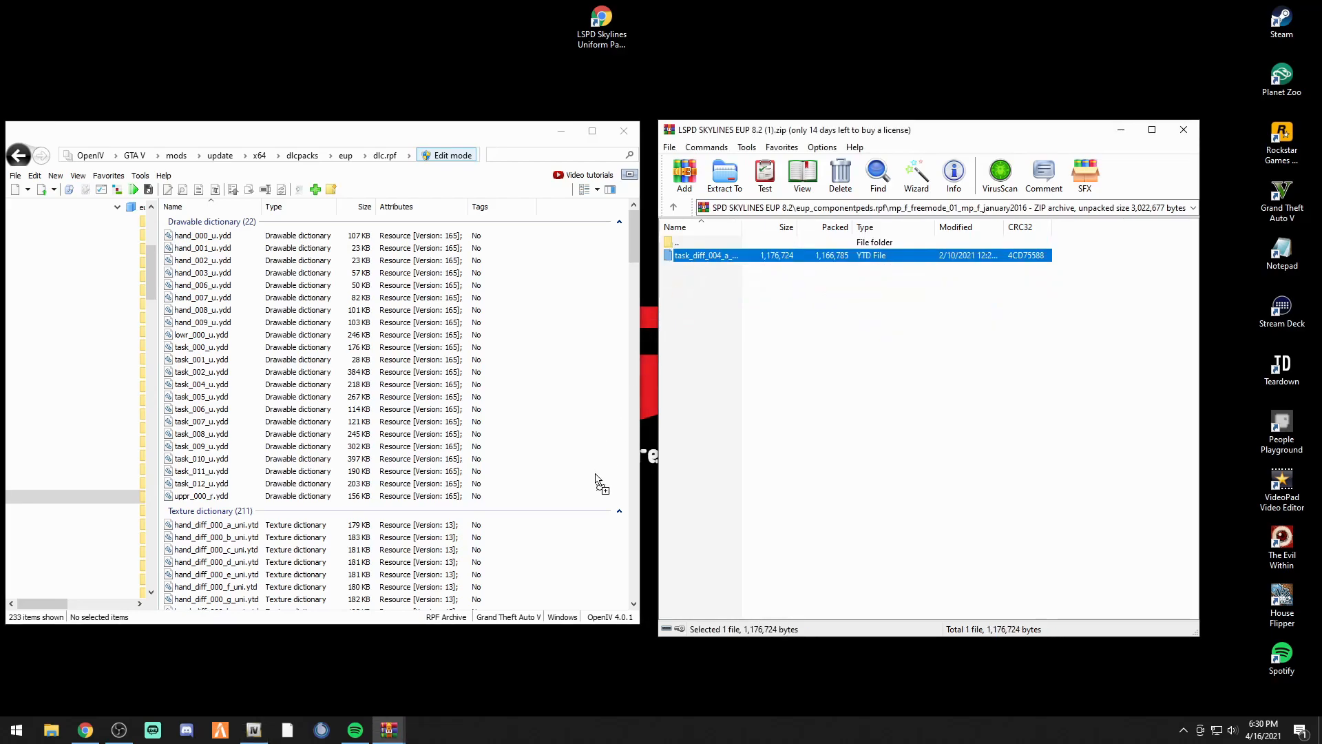
{"action": "left_click", "coordinate": [674, 208]}
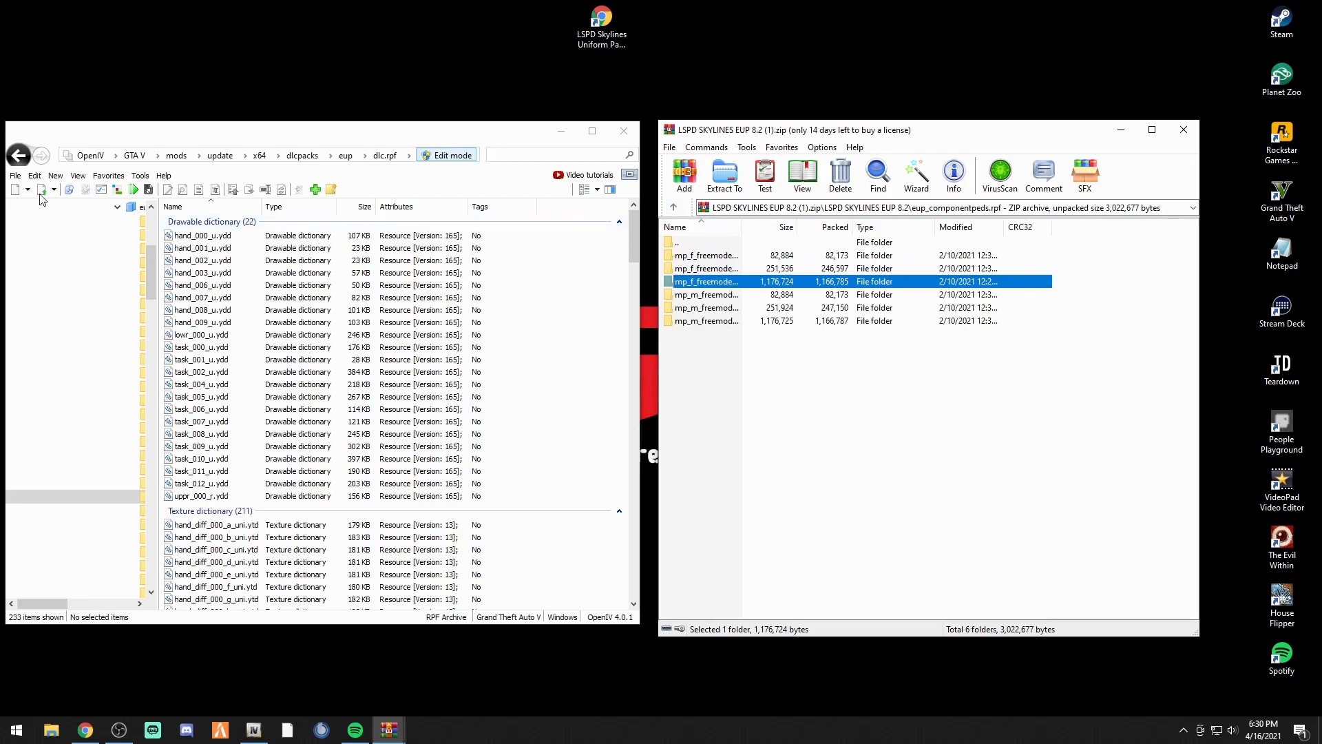
{"action": "left_click", "coordinate": [19, 155]}
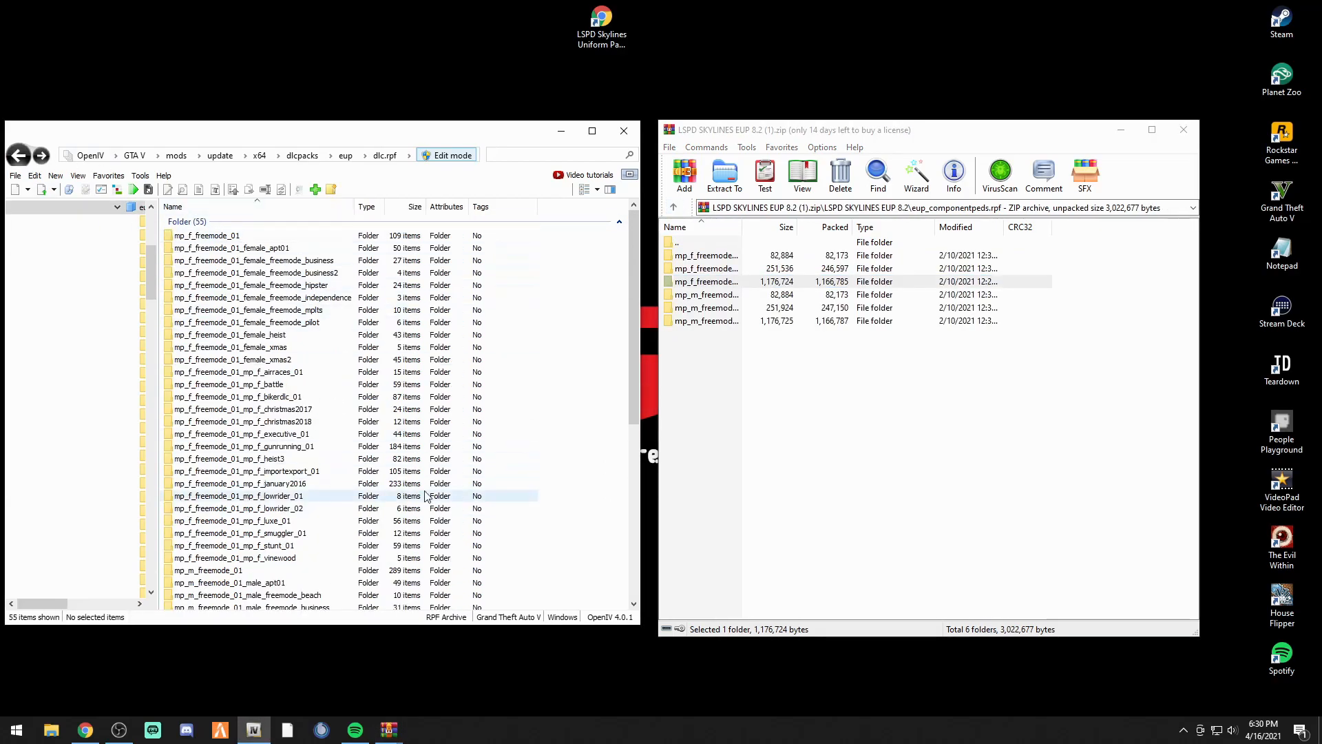
Copy the lowr_diff_002_a file from the archive's mp_m_freemode_01_male_heist folder into the matching OpenIV folder and return both windows to eup_componentpeds.rpf
{"action": "left_click", "coordinate": [706, 295]}
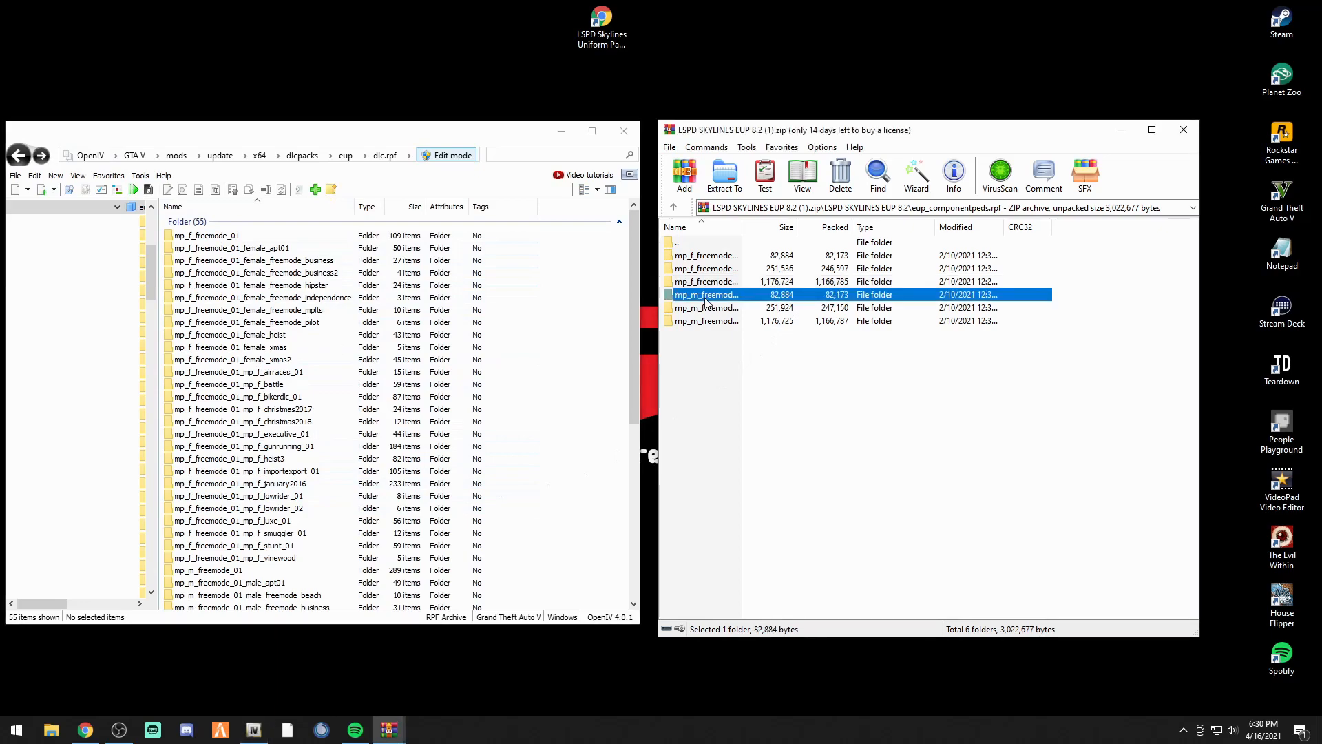
{"action": "left_click", "coordinate": [706, 301]}
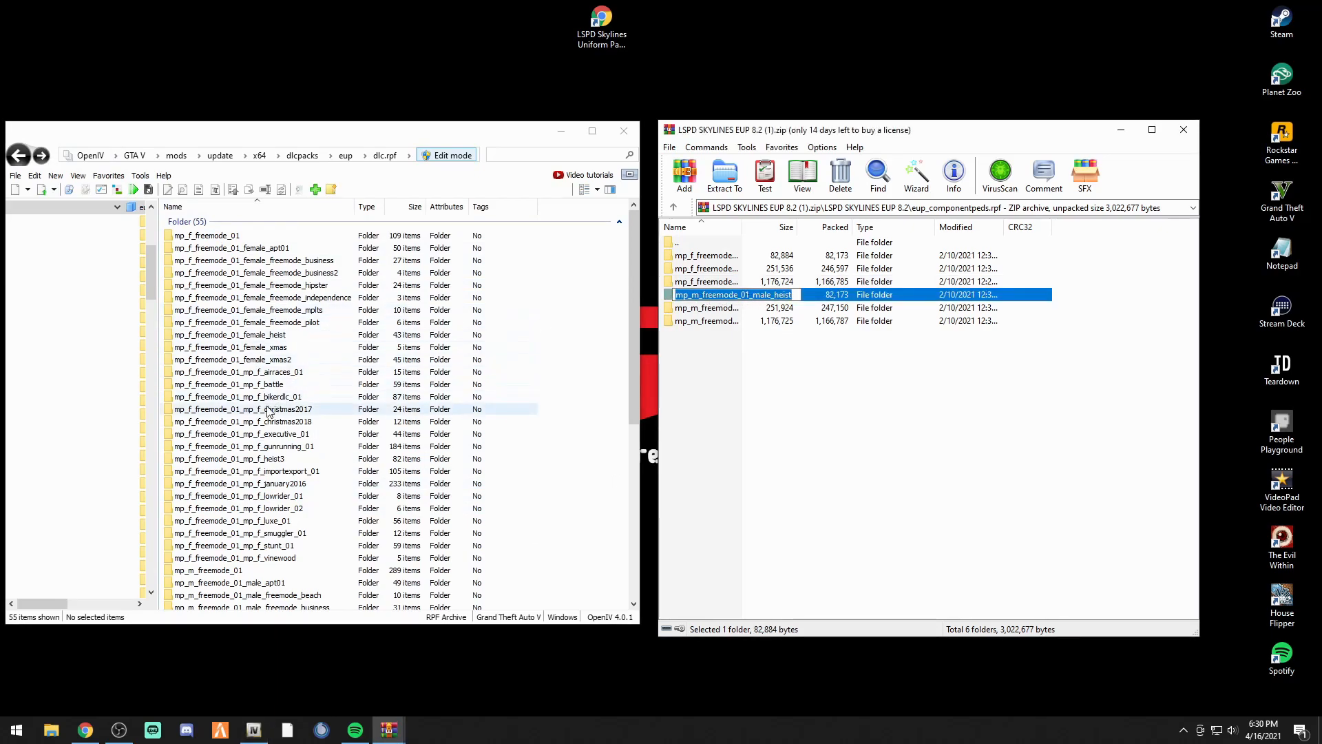
{"action": "scroll", "coordinate": [252, 434], "scroll_direction": "down", "scroll_amount": 4}
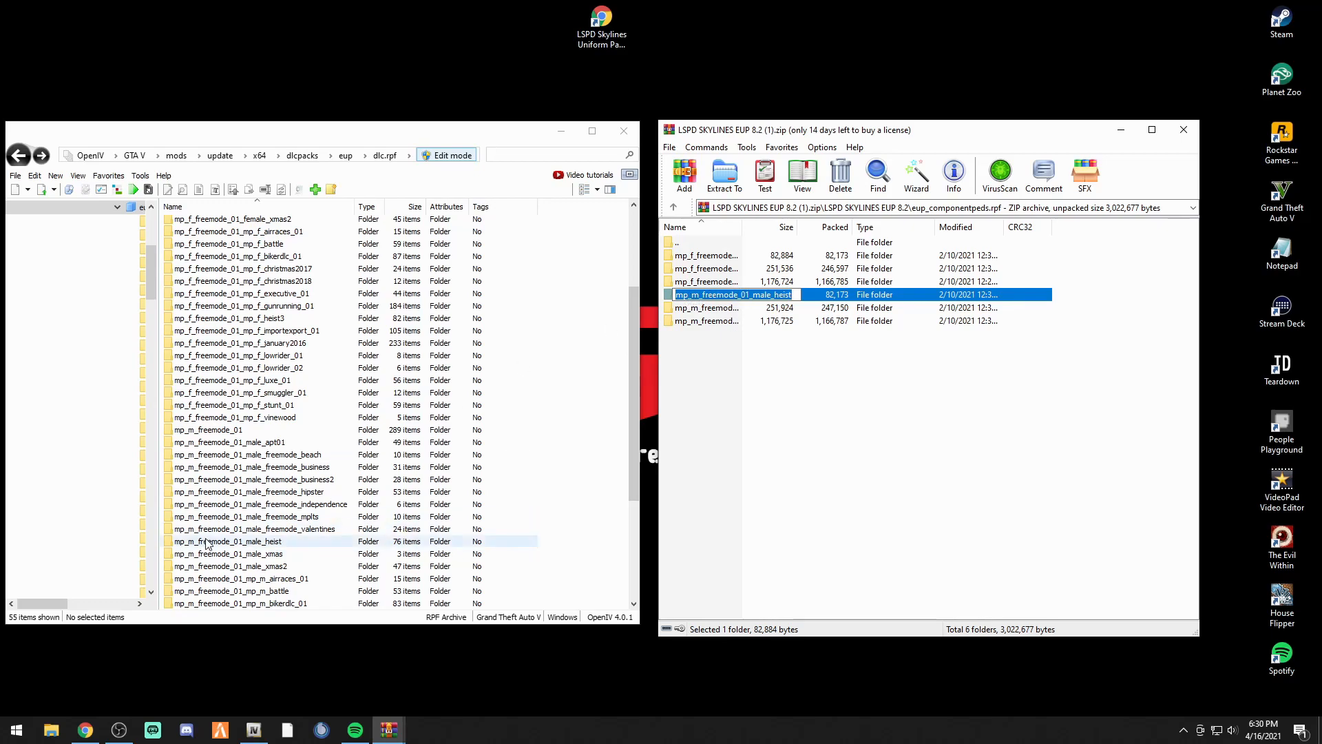
{"action": "double_click", "coordinate": [249, 542]}
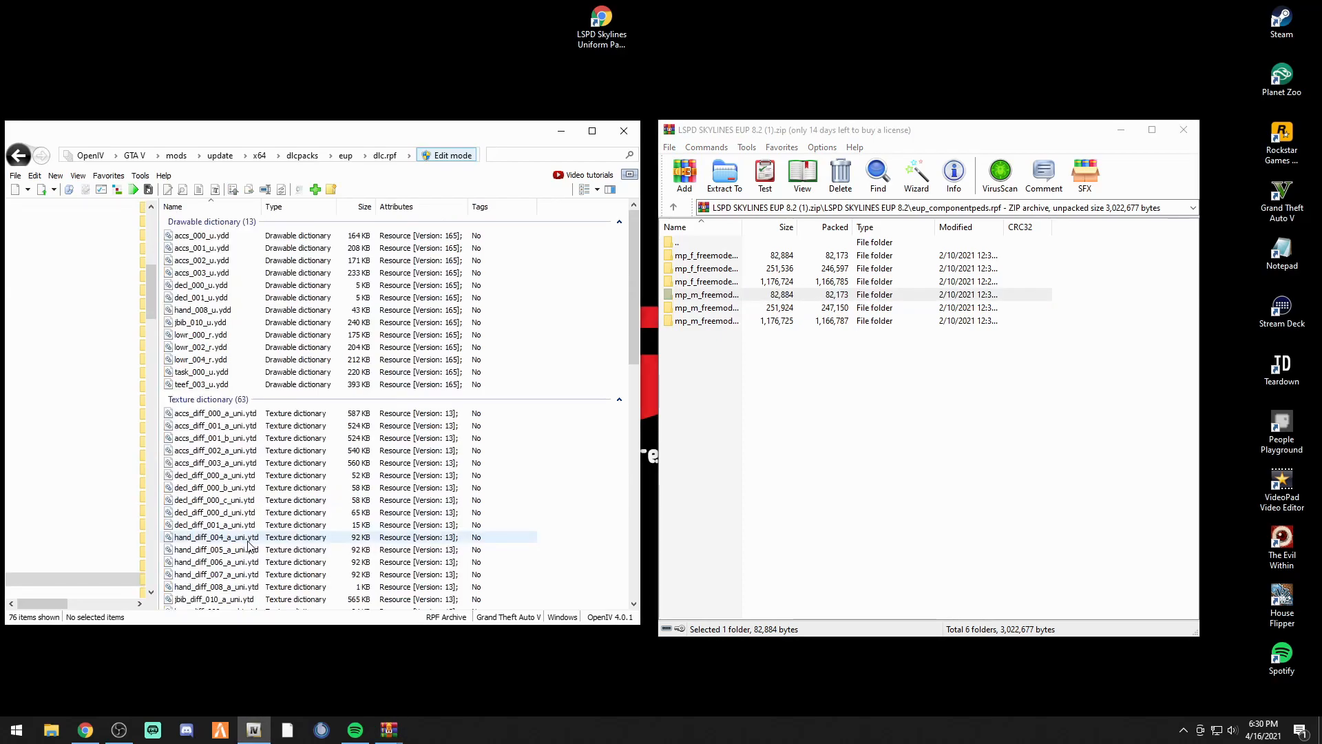
{"action": "double_click", "coordinate": [717, 294]}
{"action": "left_click", "coordinate": [699, 256]}
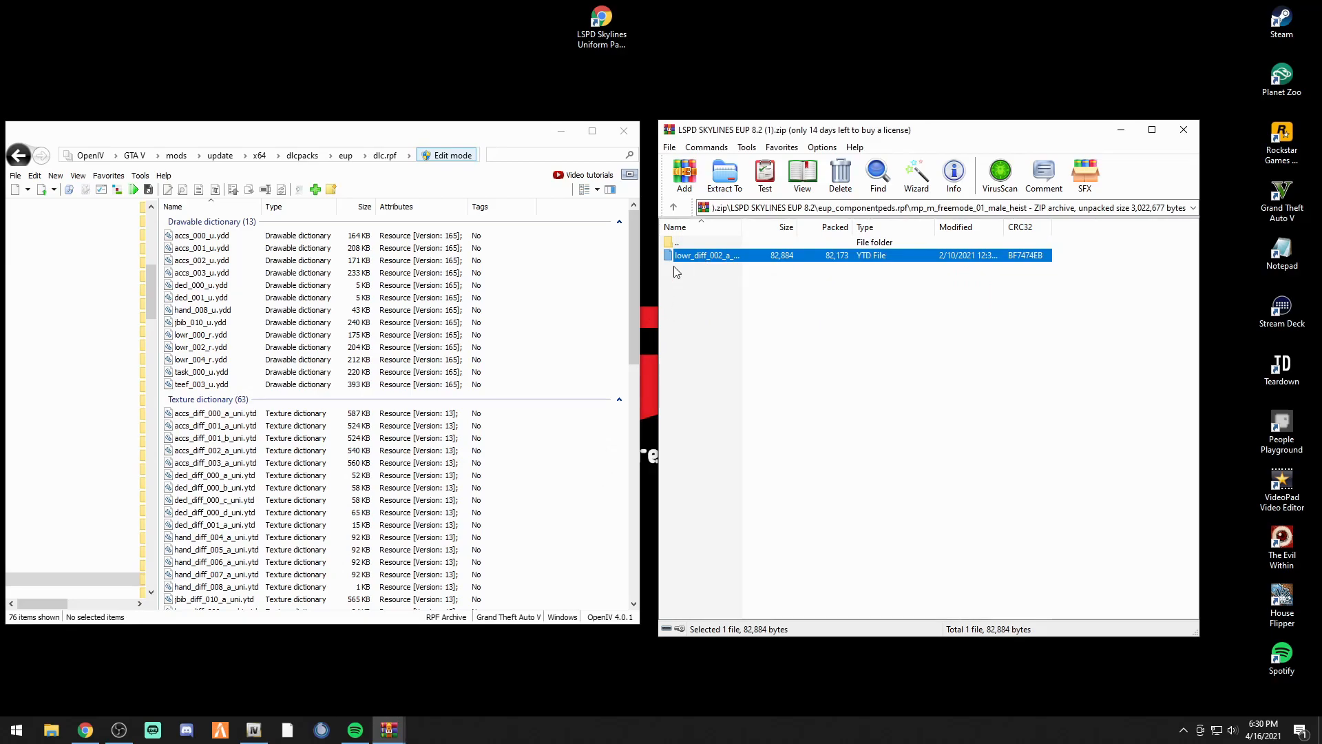
{"action": "left_click", "coordinate": [674, 208]}
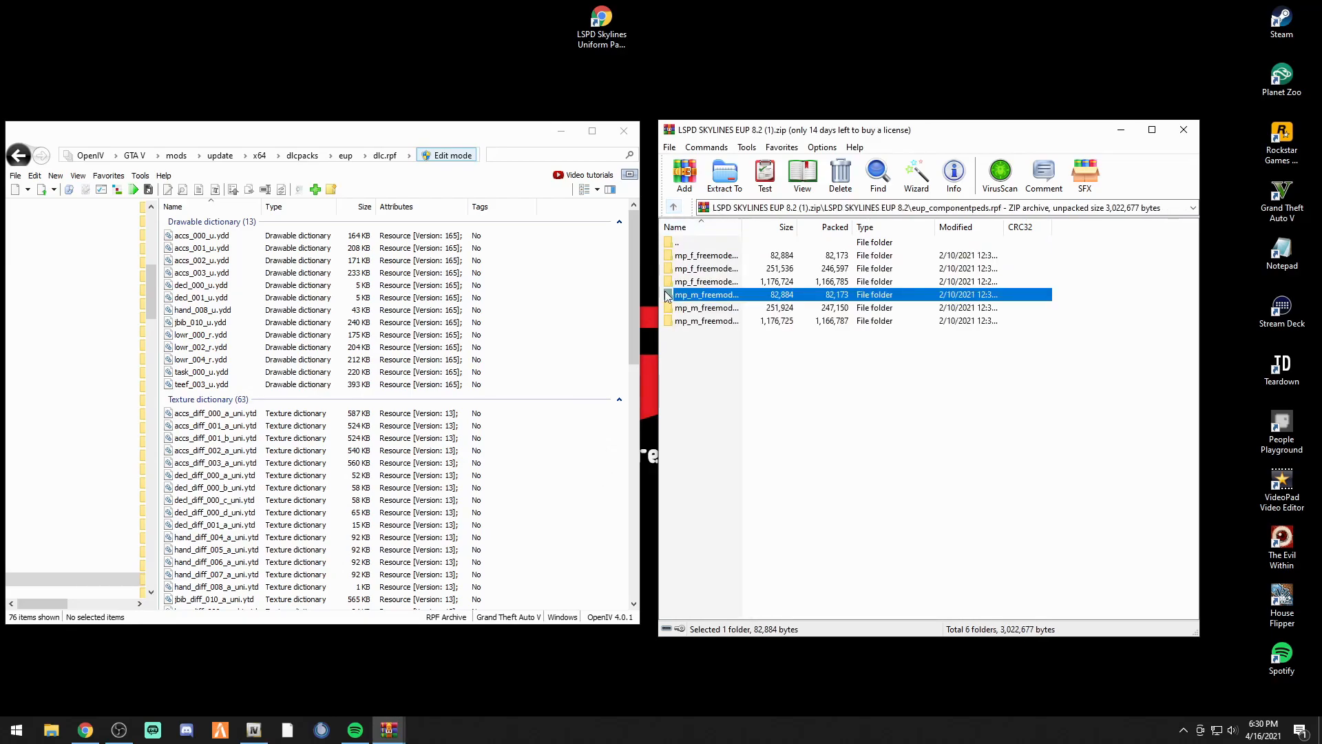
{"action": "left_click", "coordinate": [23, 159]}
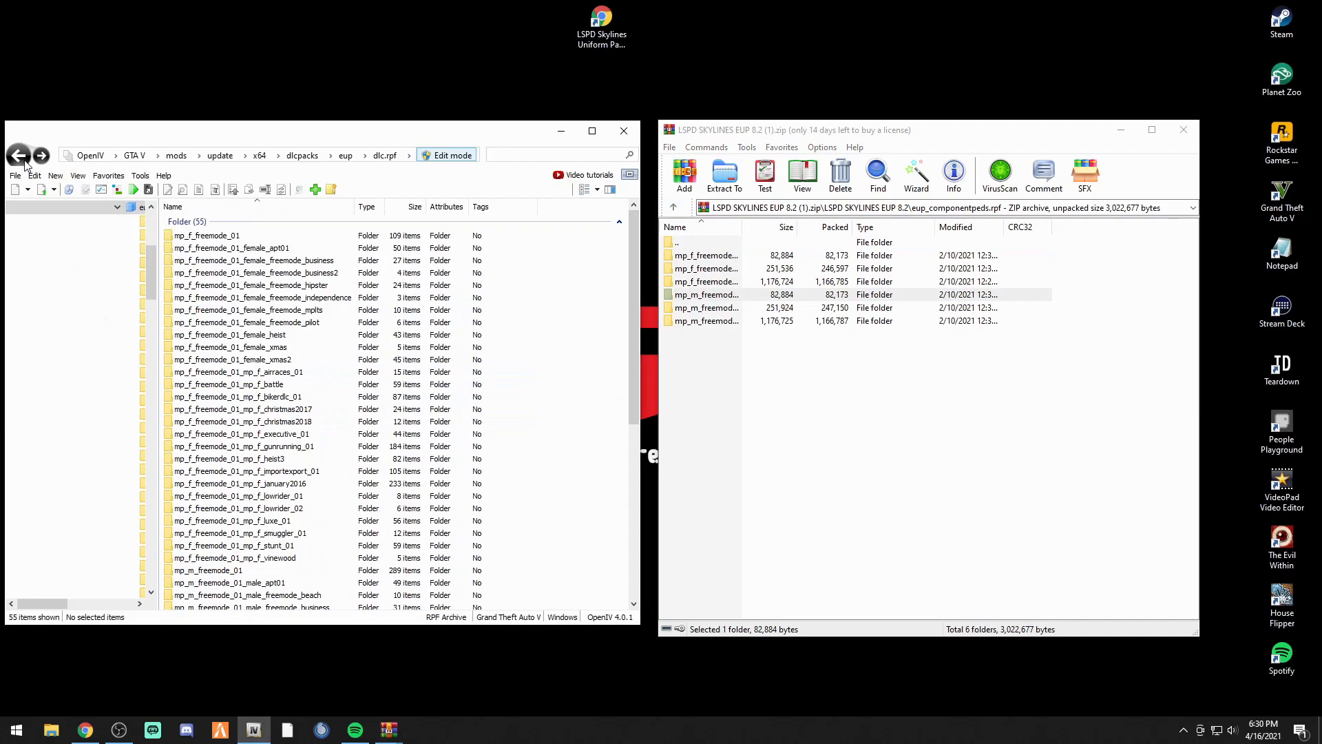
Open the mp_m_freemode_01_mp_m_importexport_01 folder in both OpenIV and the archive
{"action": "left_click", "coordinate": [709, 310]}
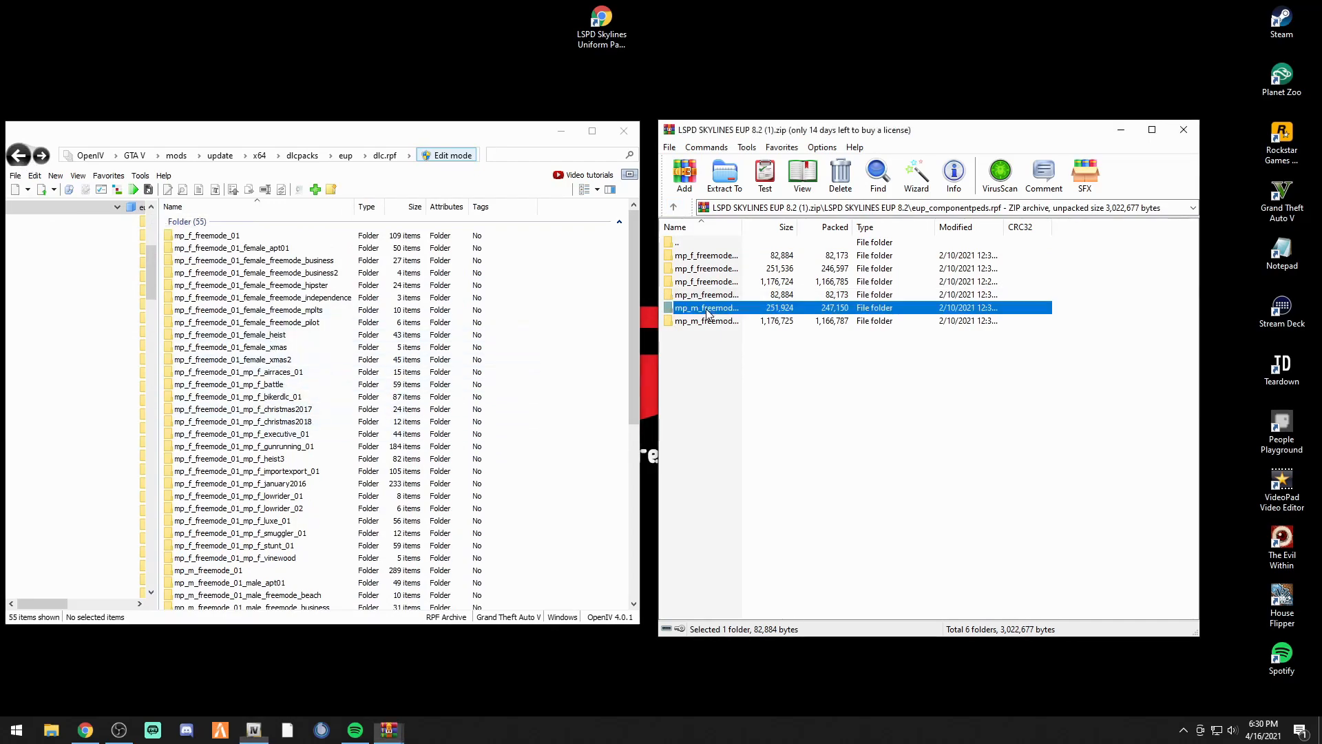
{"action": "left_click", "coordinate": [709, 310]}
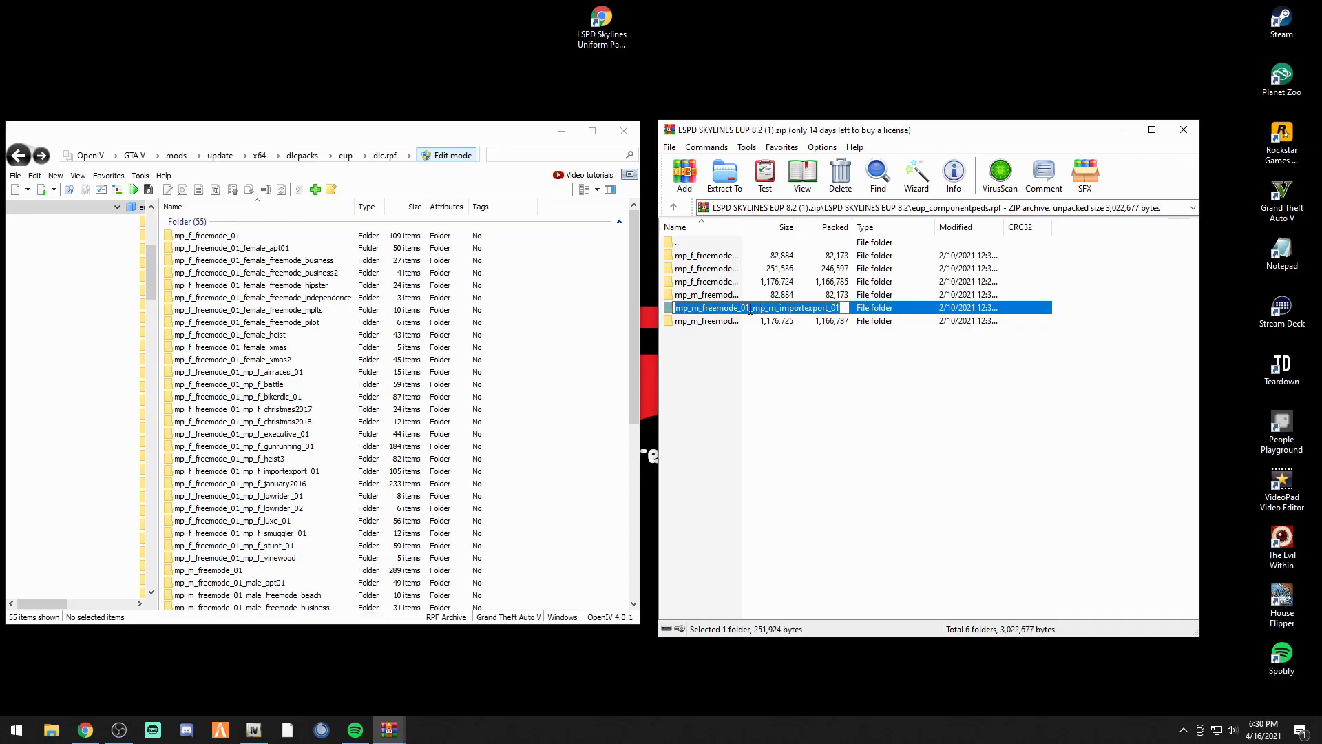
{"action": "scroll", "coordinate": [255, 417], "scroll_direction": "down", "scroll_amount": 6}
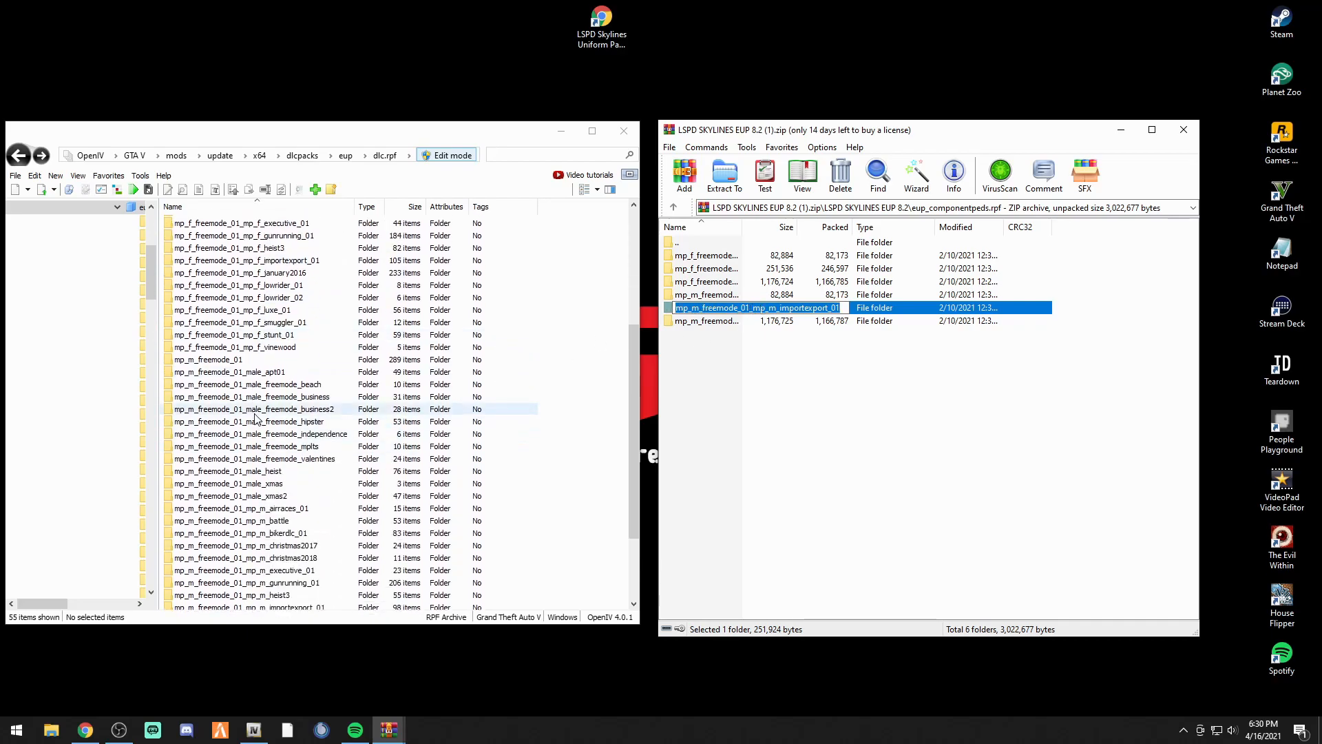
{"action": "scroll", "coordinate": [255, 417], "scroll_direction": "up", "scroll_amount": 3}
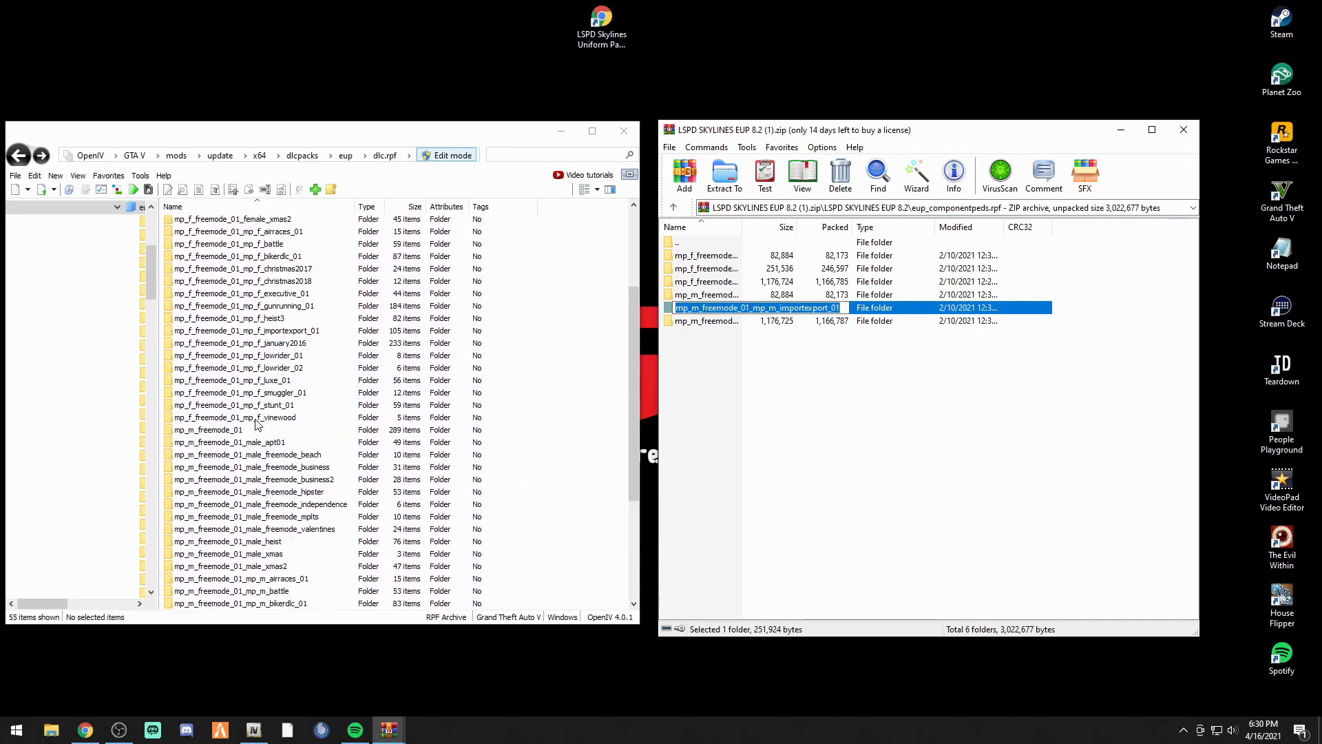
{"action": "scroll", "coordinate": [257, 425], "scroll_direction": "down", "scroll_amount": 1}
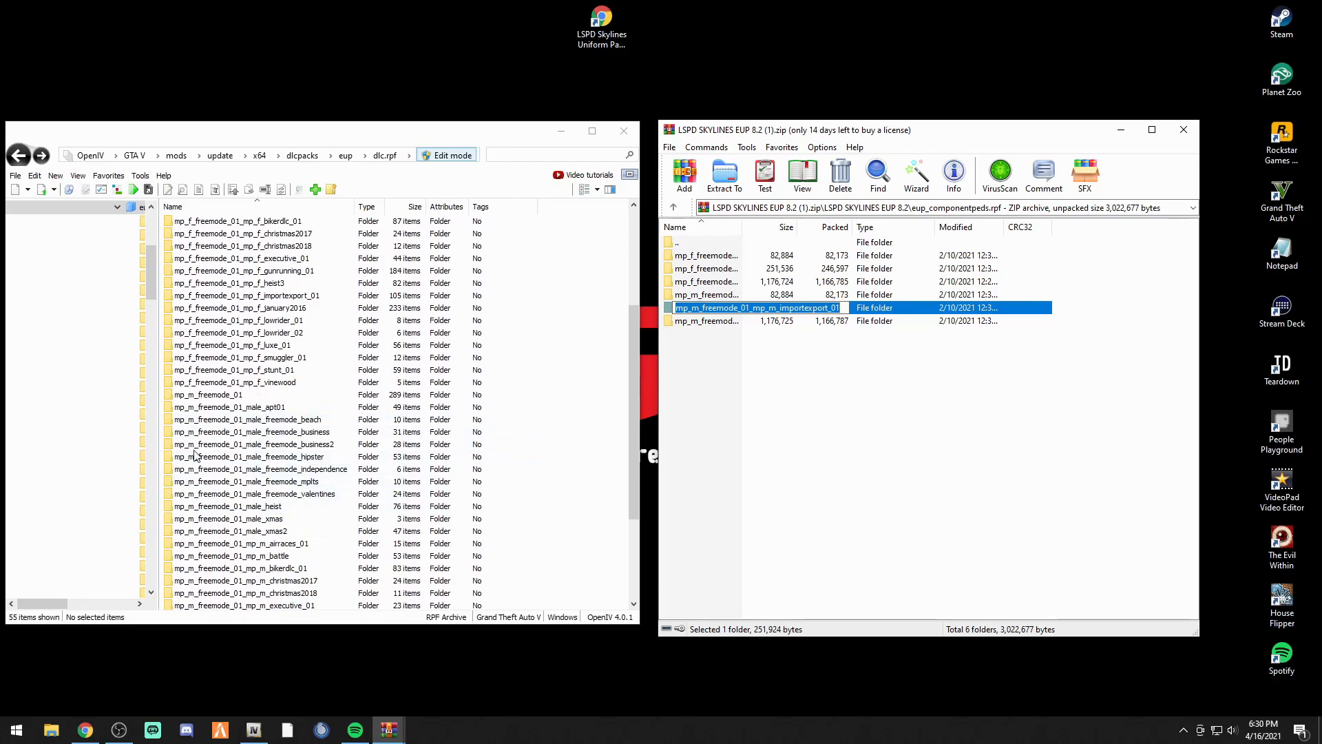
{"action": "scroll", "coordinate": [244, 482], "scroll_direction": "down", "scroll_amount": 4}
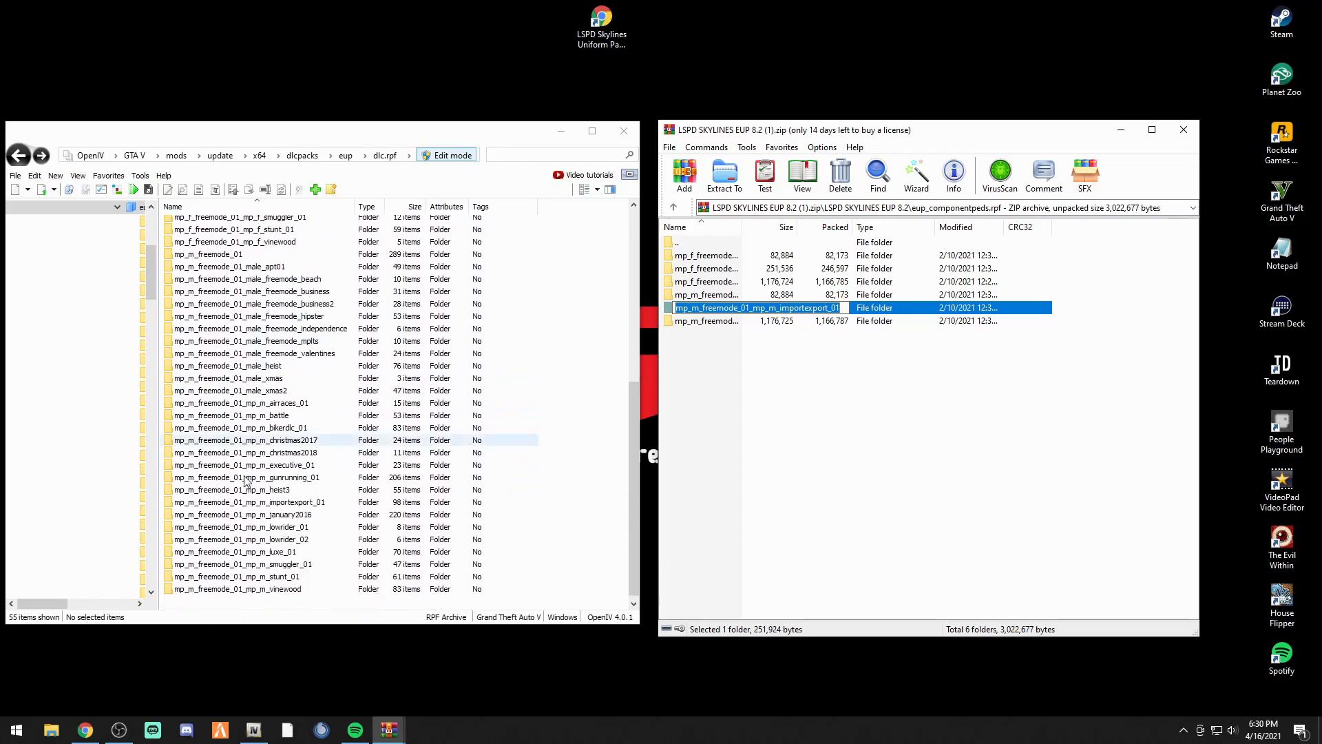
{"action": "double_click", "coordinate": [272, 509]}
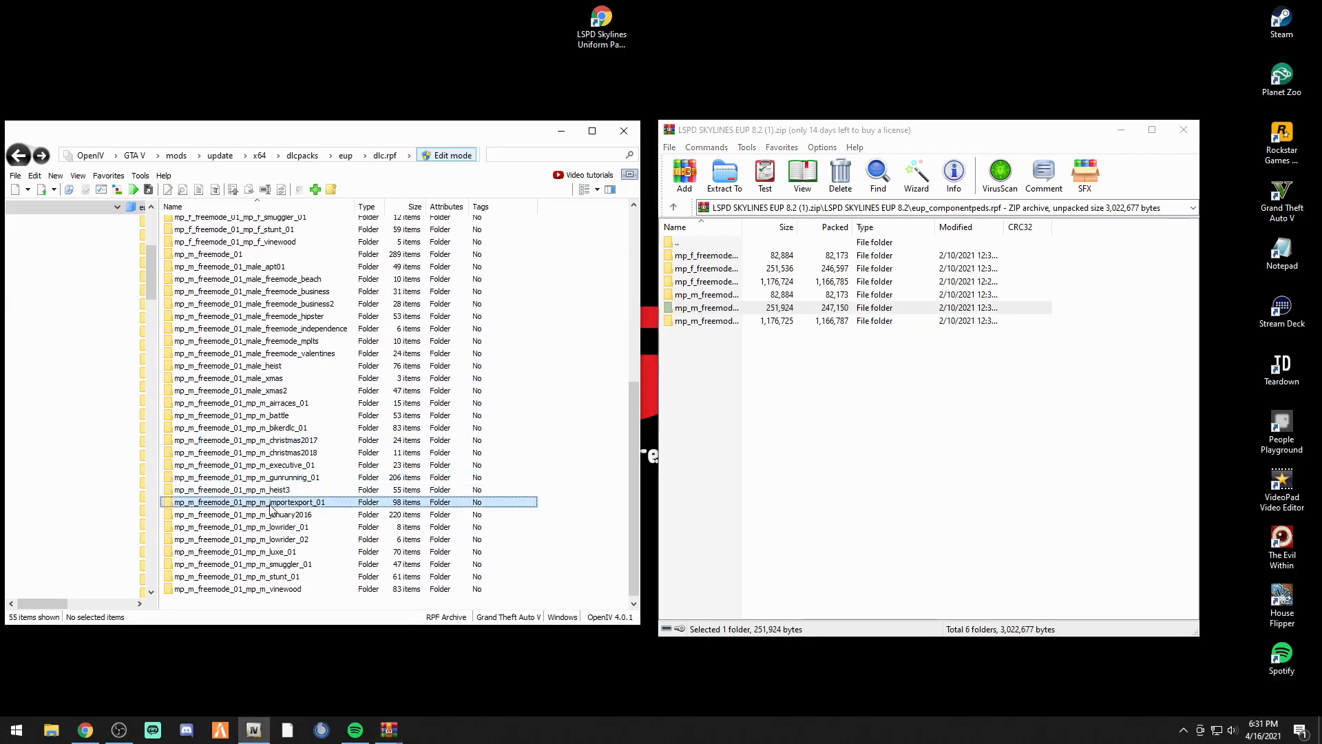
{"action": "double_click", "coordinate": [711, 312]}
Copy the male jbib_diff 004_a, 007_a and 014_a texture files into OpenIV's importexport_01 folder and return both windows to eup_componentpeds.rpf
{"action": "left_click_drag", "start_coordinate": [698, 344], "coordinate": [603, 465]}
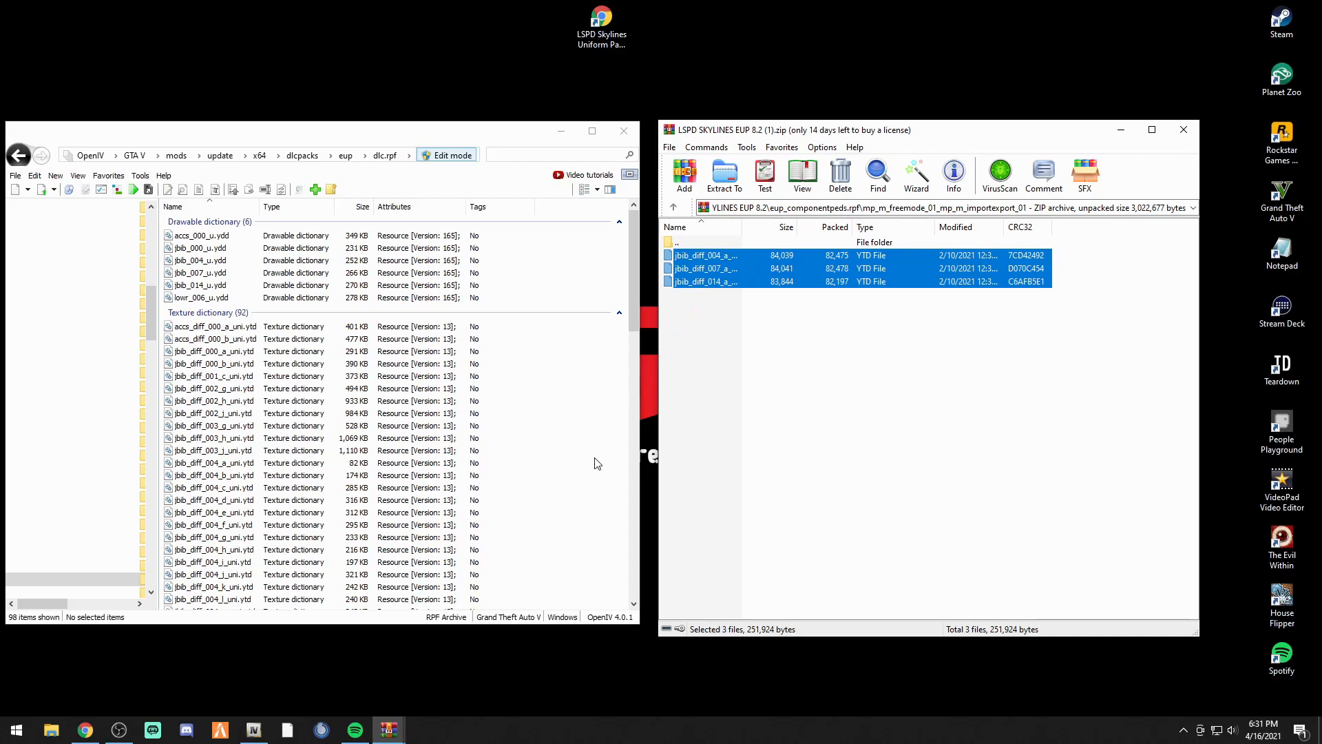
{"action": "left_click", "coordinate": [674, 208]}
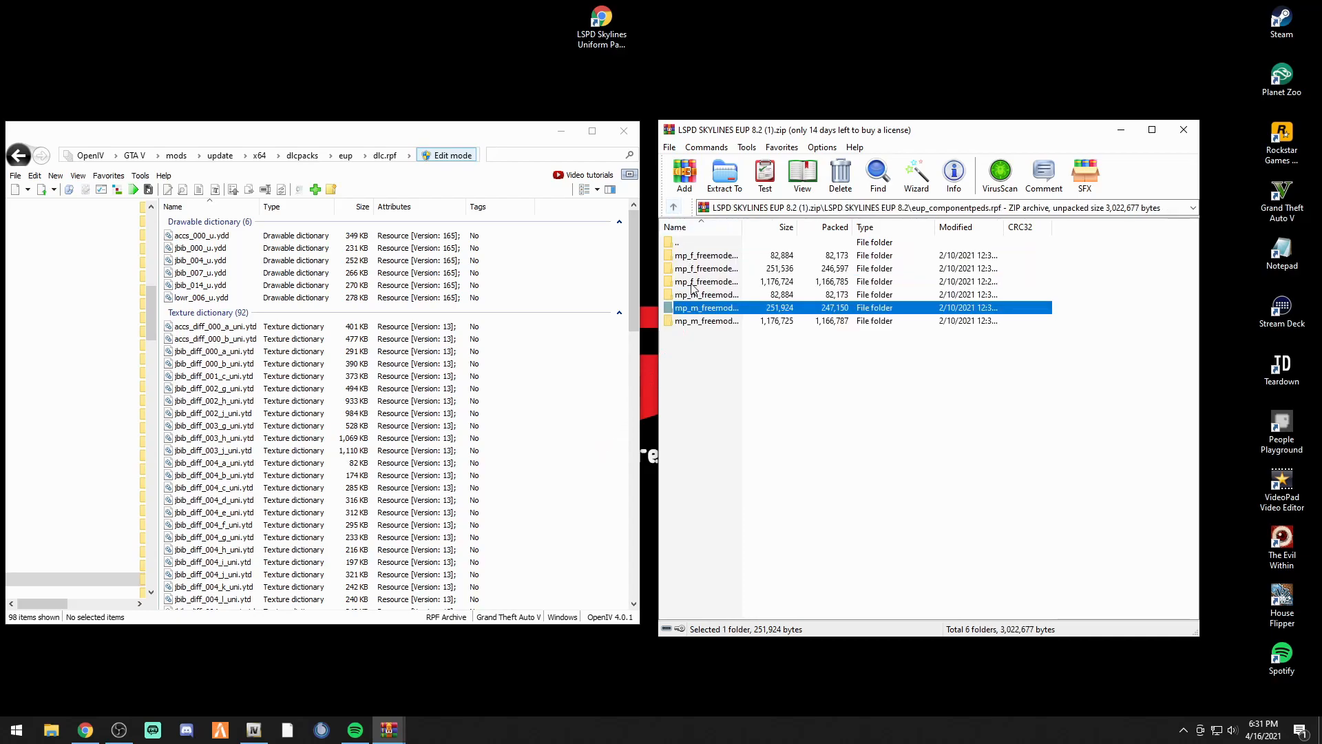
{"action": "left_click", "coordinate": [697, 321]}
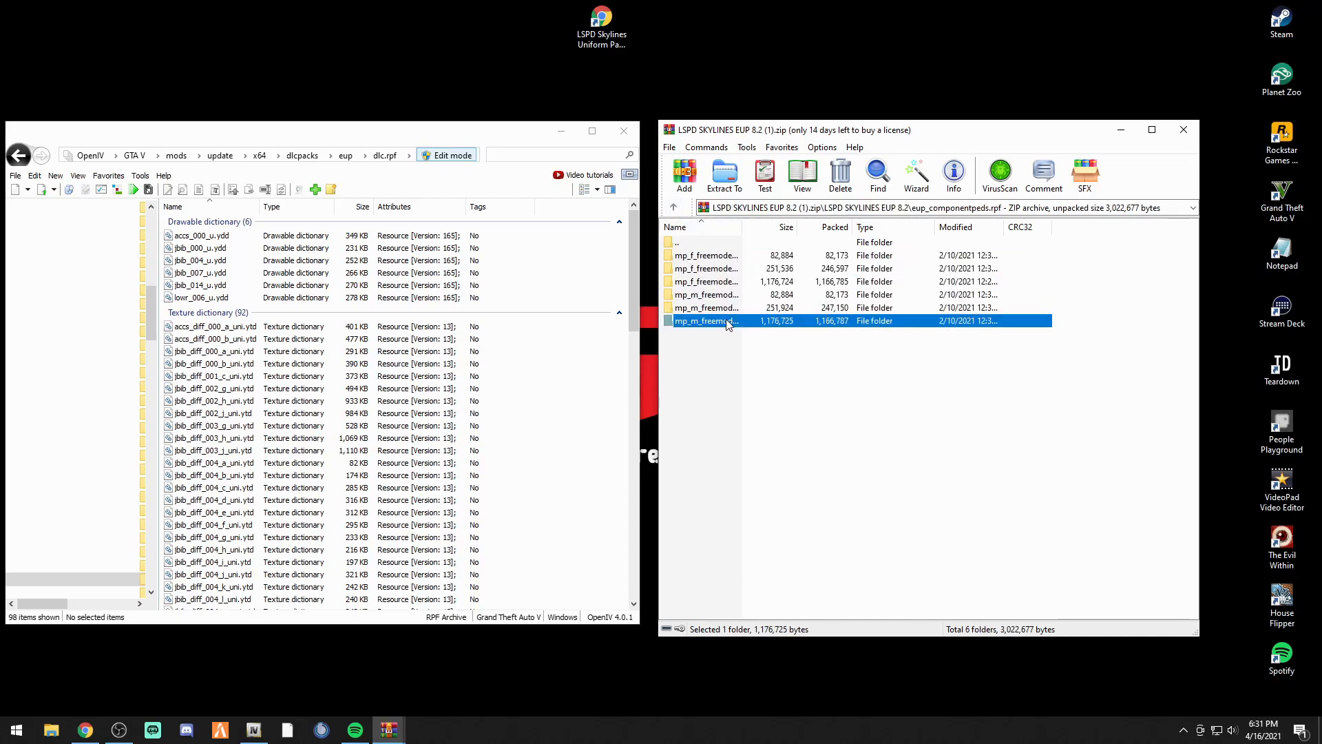
{"action": "left_click", "coordinate": [728, 322]}
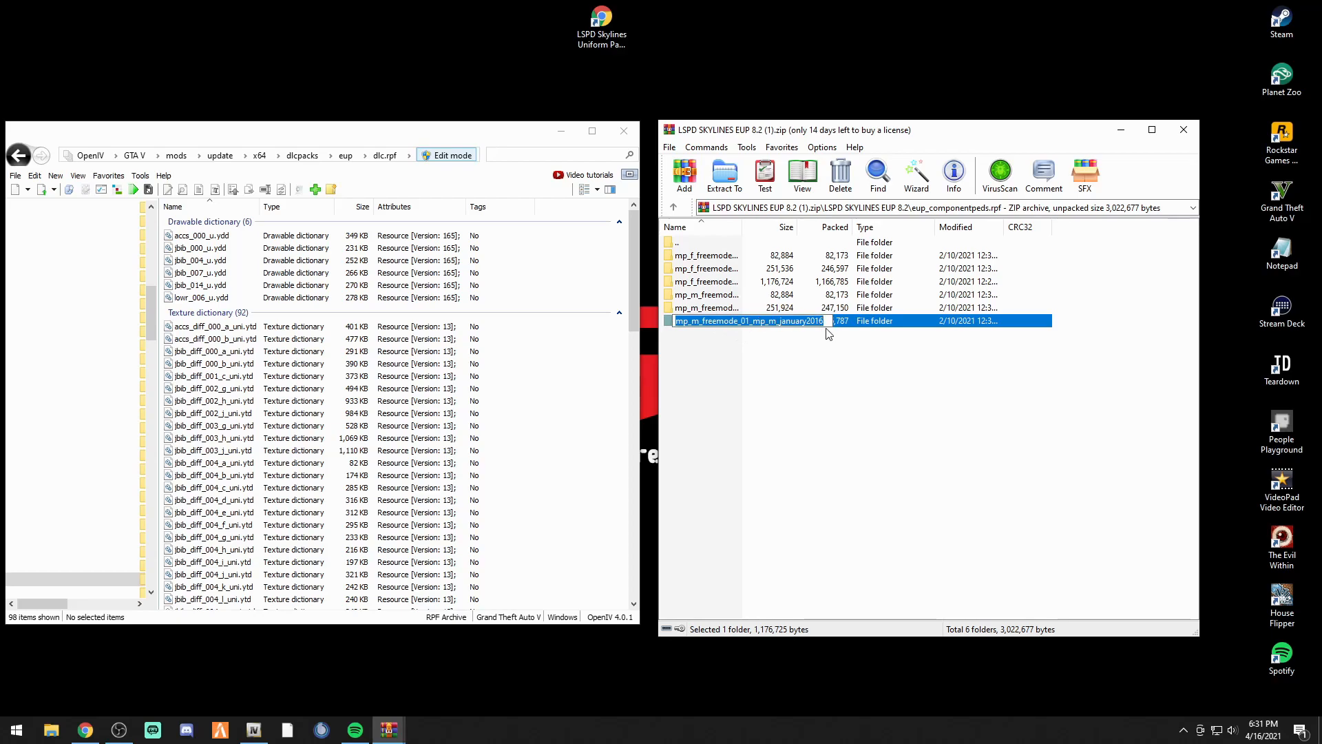
{"action": "left_click", "coordinate": [19, 156]}
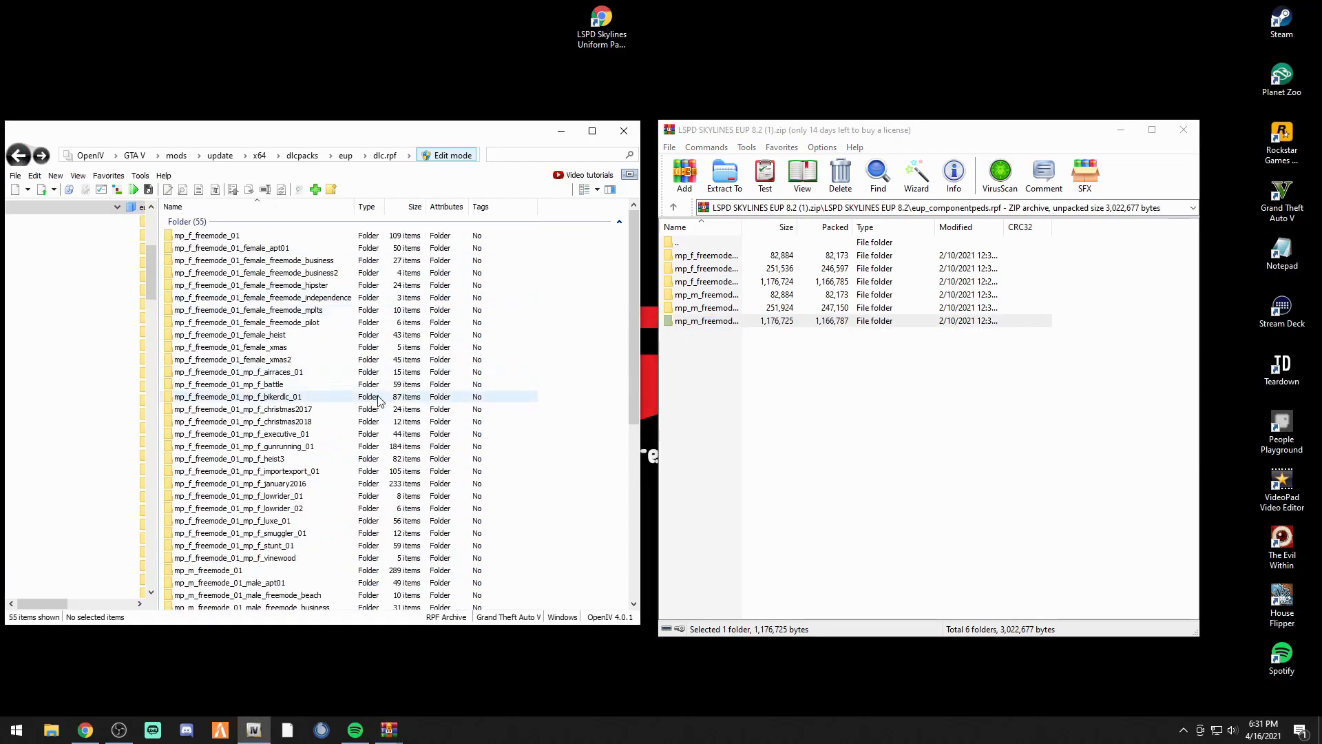
Copy the task_diff_003_a file from the archive's mp_m_freemode_01_mp_m_january2016 folder into the matching OpenIV folder
{"action": "scroll", "coordinate": [269, 495], "scroll_direction": "down", "scroll_amount": 9}
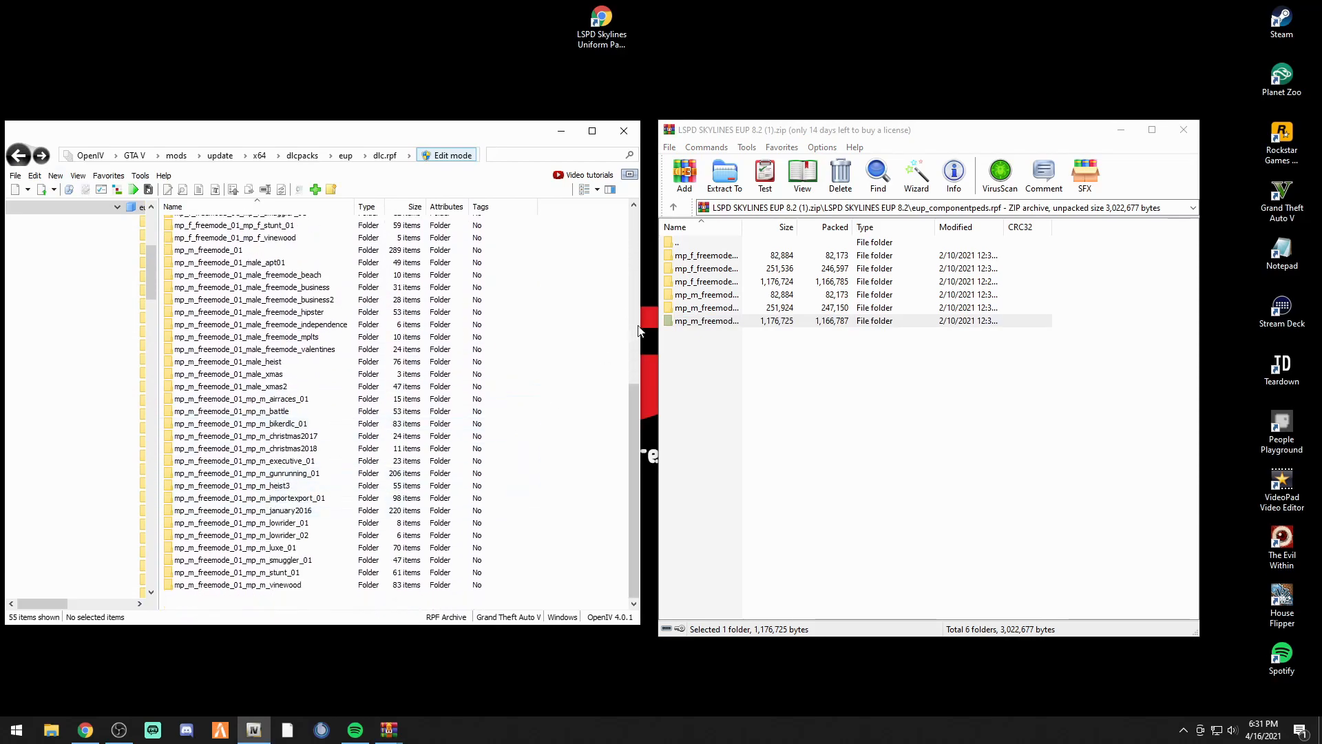
{"action": "left_click", "coordinate": [709, 323]}
{"action": "left_click", "coordinate": [709, 323]}
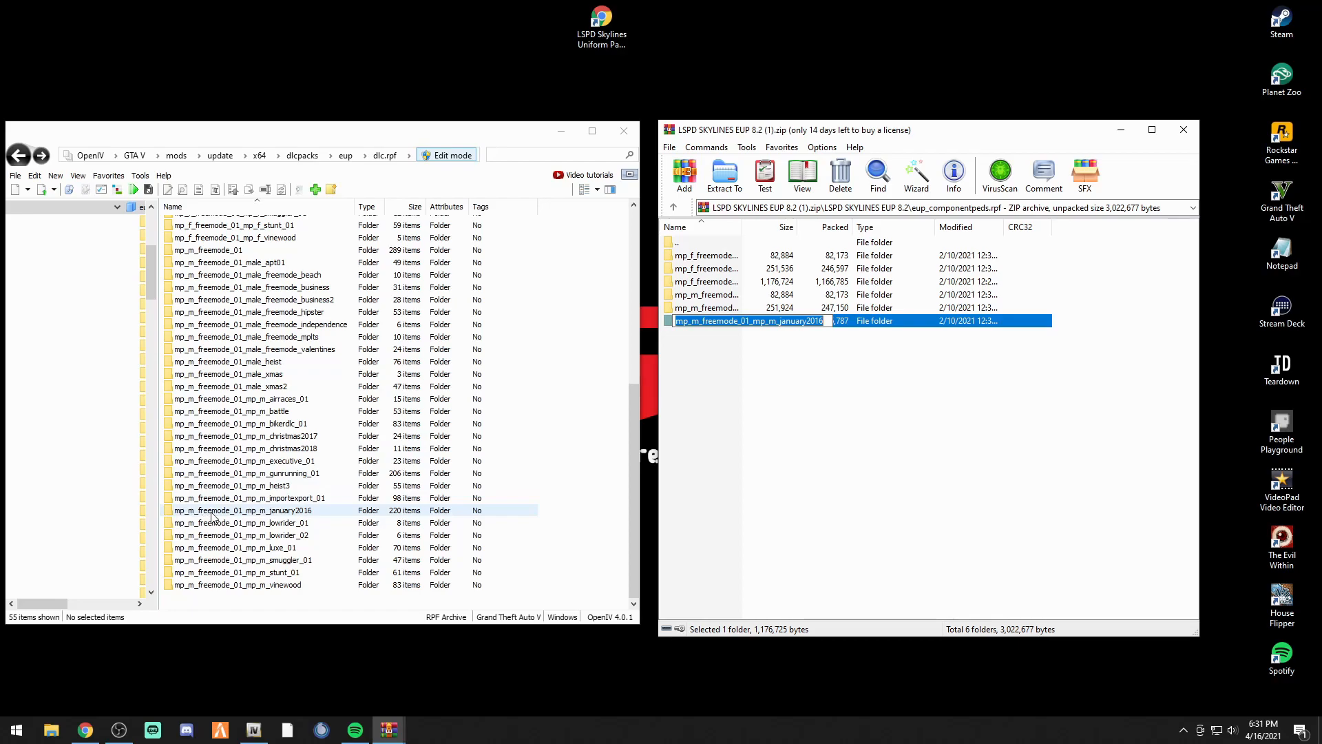
{"action": "double_click", "coordinate": [288, 517]}
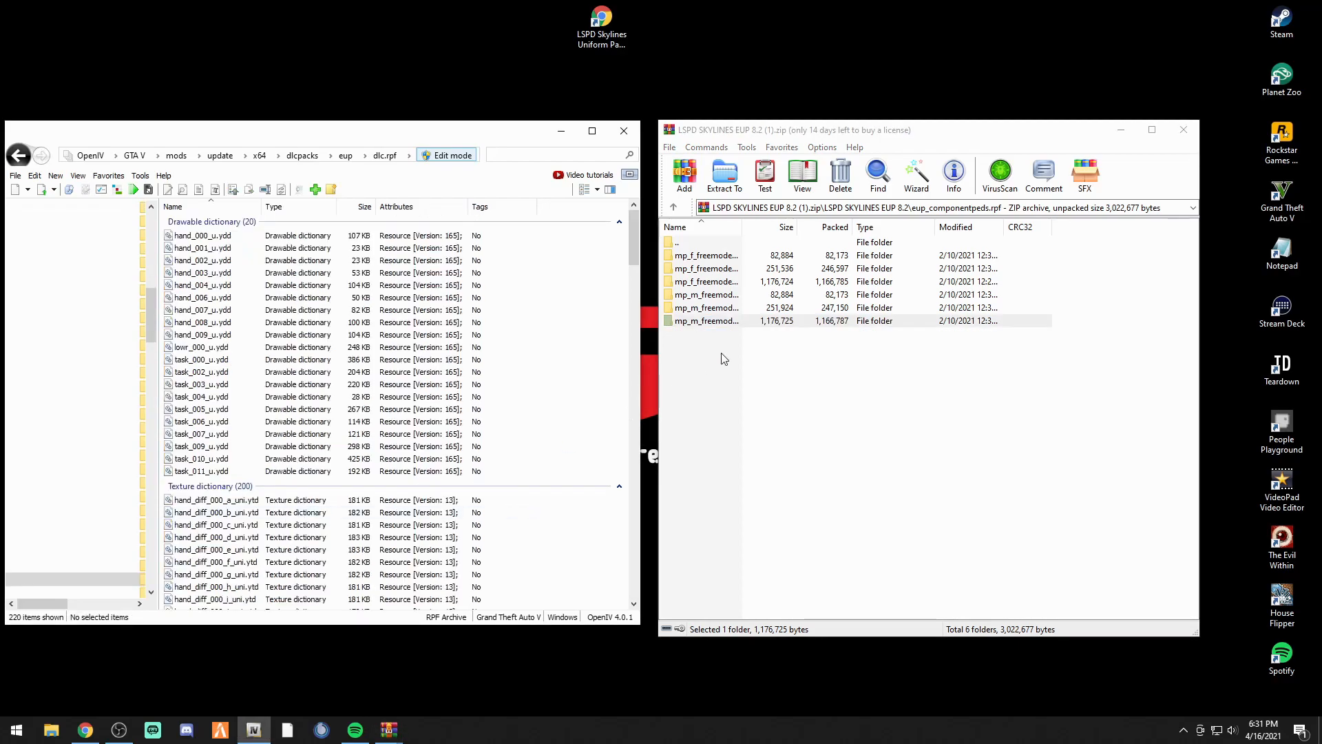
{"action": "double_click", "coordinate": [723, 323]}
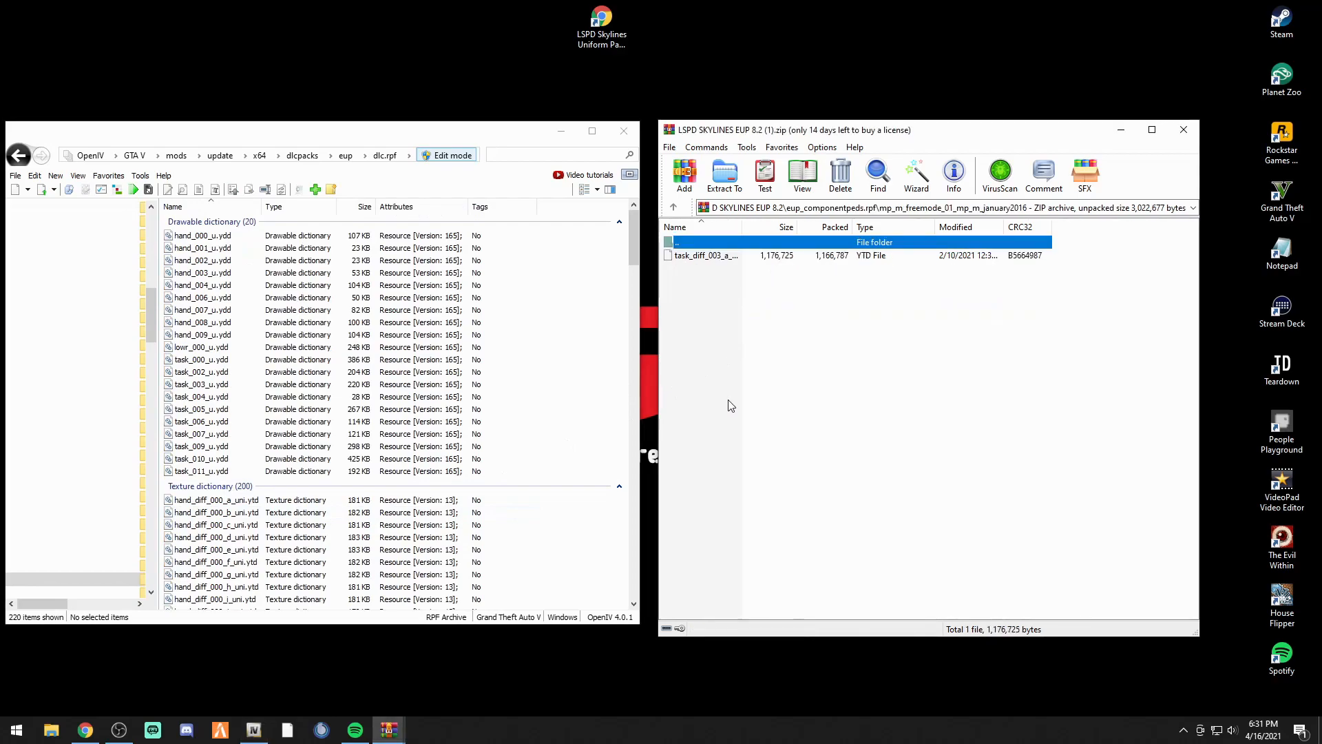
{"action": "left_click", "coordinate": [704, 259]}
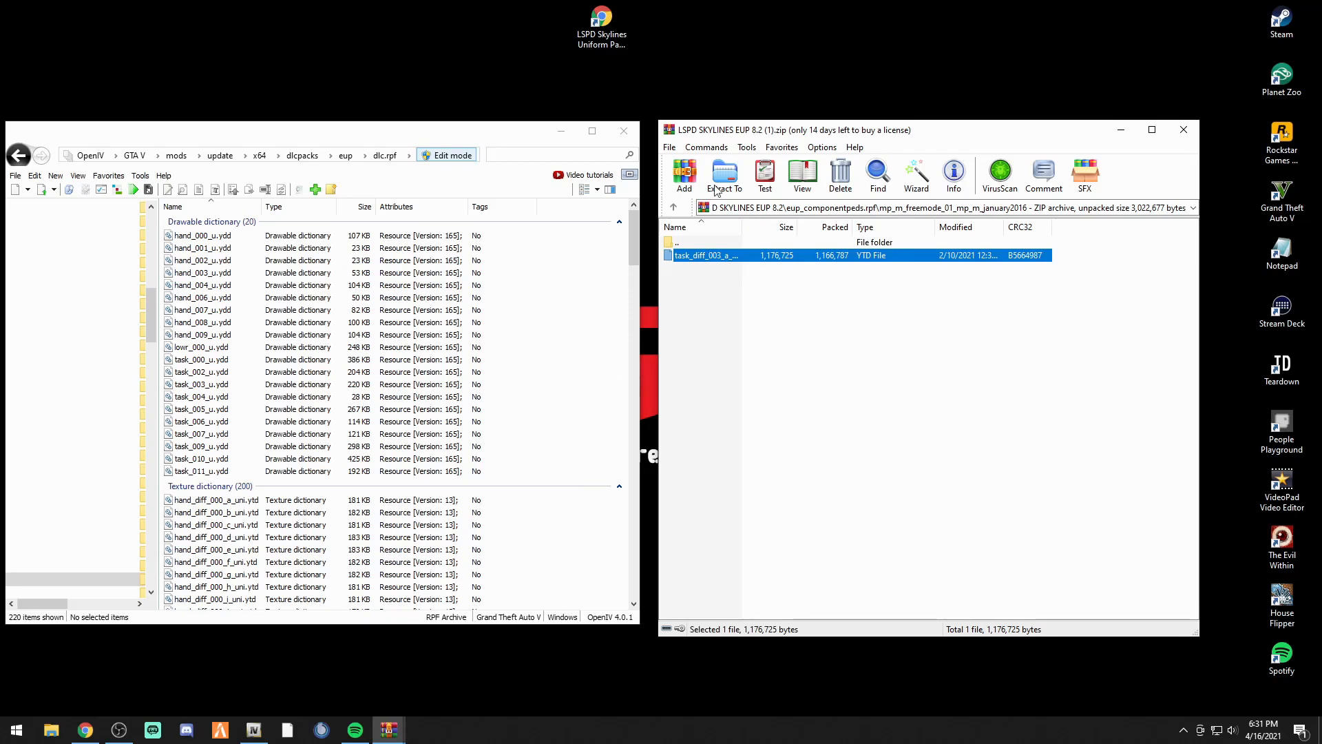
Return the archive to its LSPD SKYLINES EUP 8.2 folder and OpenIV to the x64 folder of the eup dlc.rpf
{"action": "left_click", "coordinate": [673, 207]}
{"action": "left_click", "coordinate": [673, 207]}
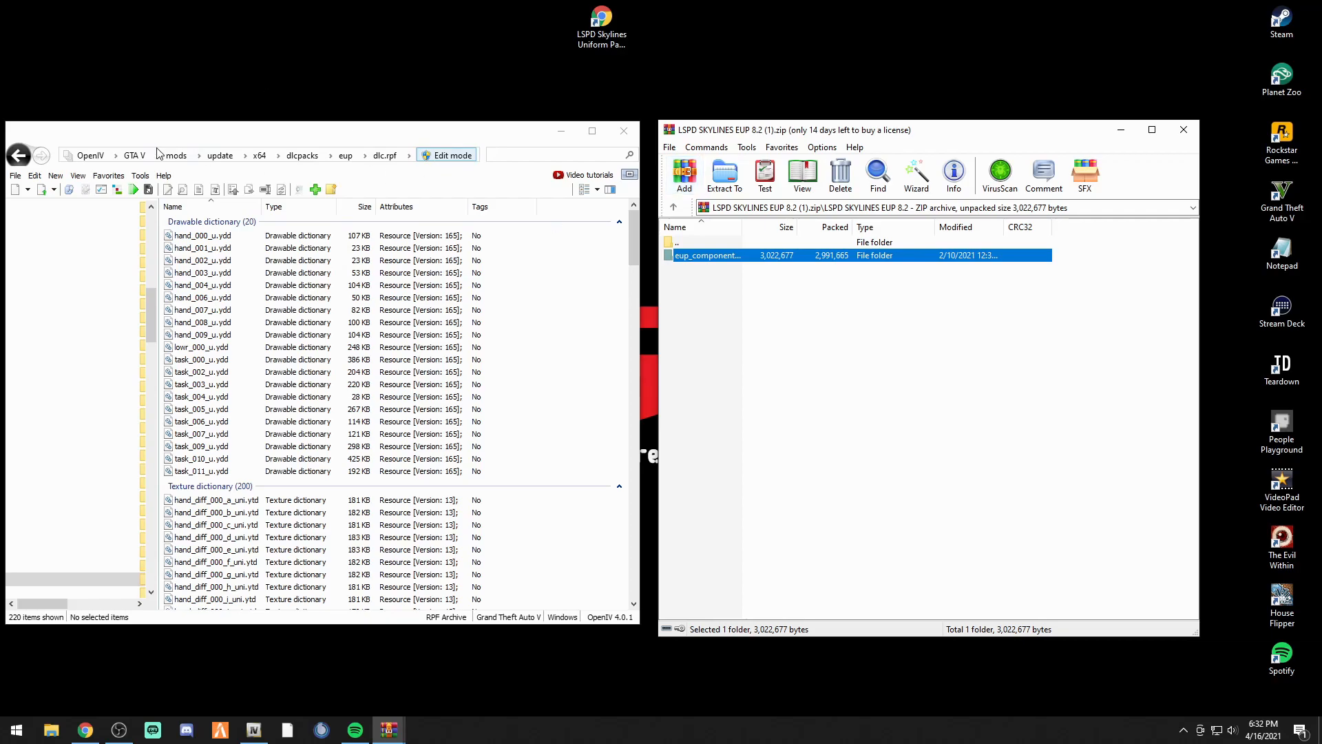
{"action": "left_click", "coordinate": [17, 155]}
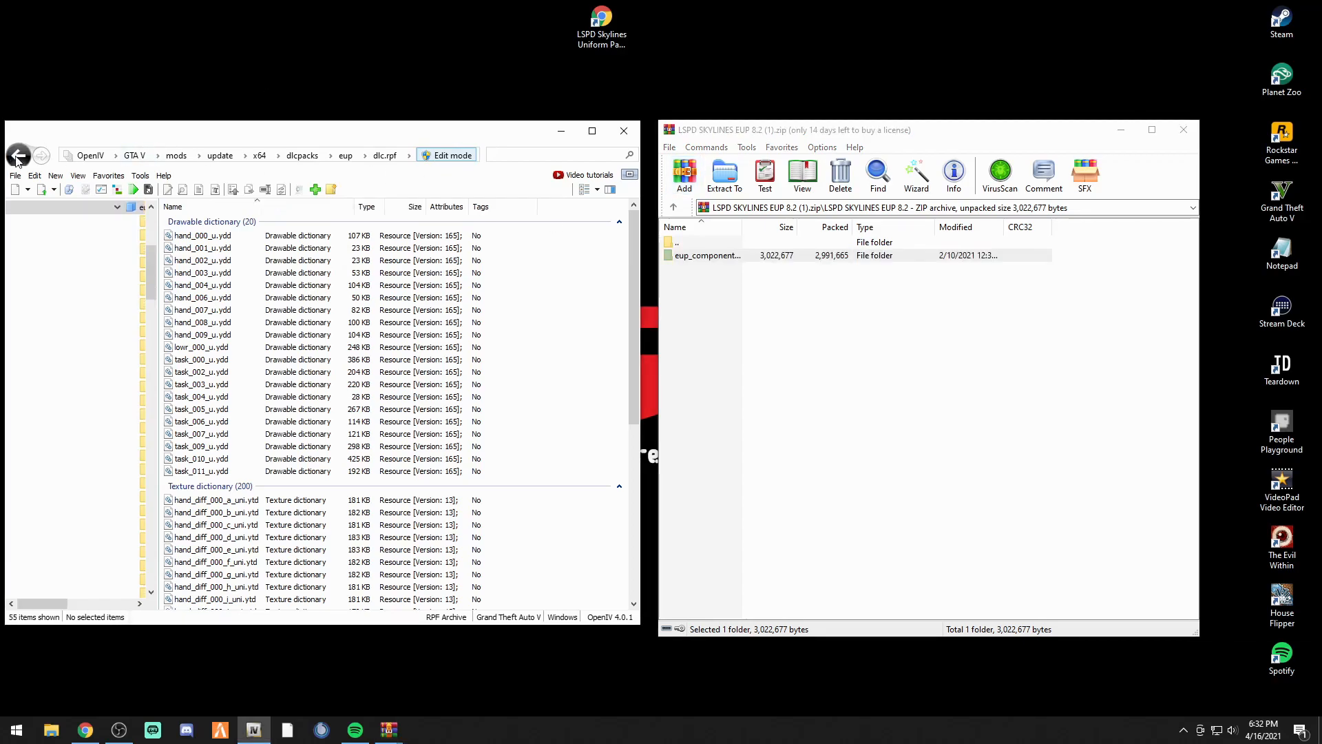
{"action": "right_click", "coordinate": [18, 157]}
{"action": "left_click", "coordinate": [55, 128]}
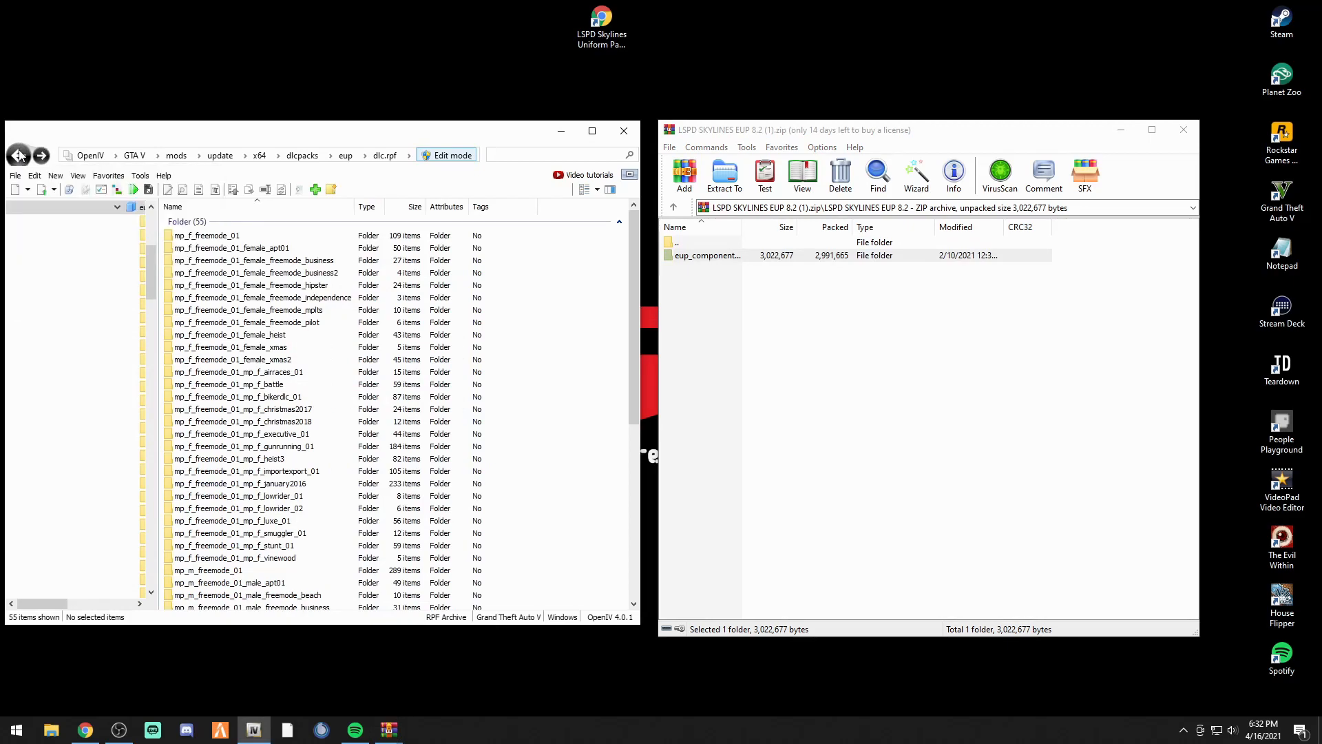
{"action": "left_click", "coordinate": [19, 155]}
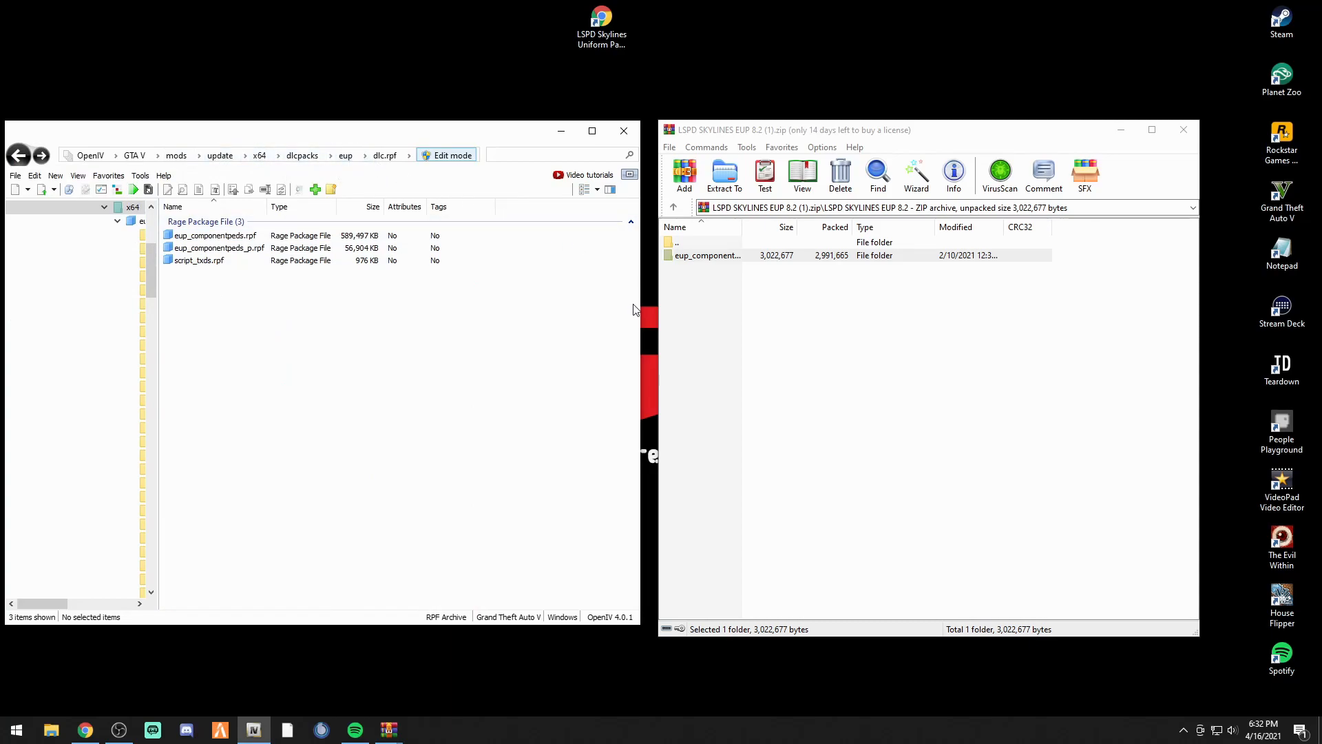
Widen the OpenIV window and save the eup x64 folder as a favorite named EUP Uniforms
{"action": "left_click_drag", "start_coordinate": [641, 306], "coordinate": [710, 306]}
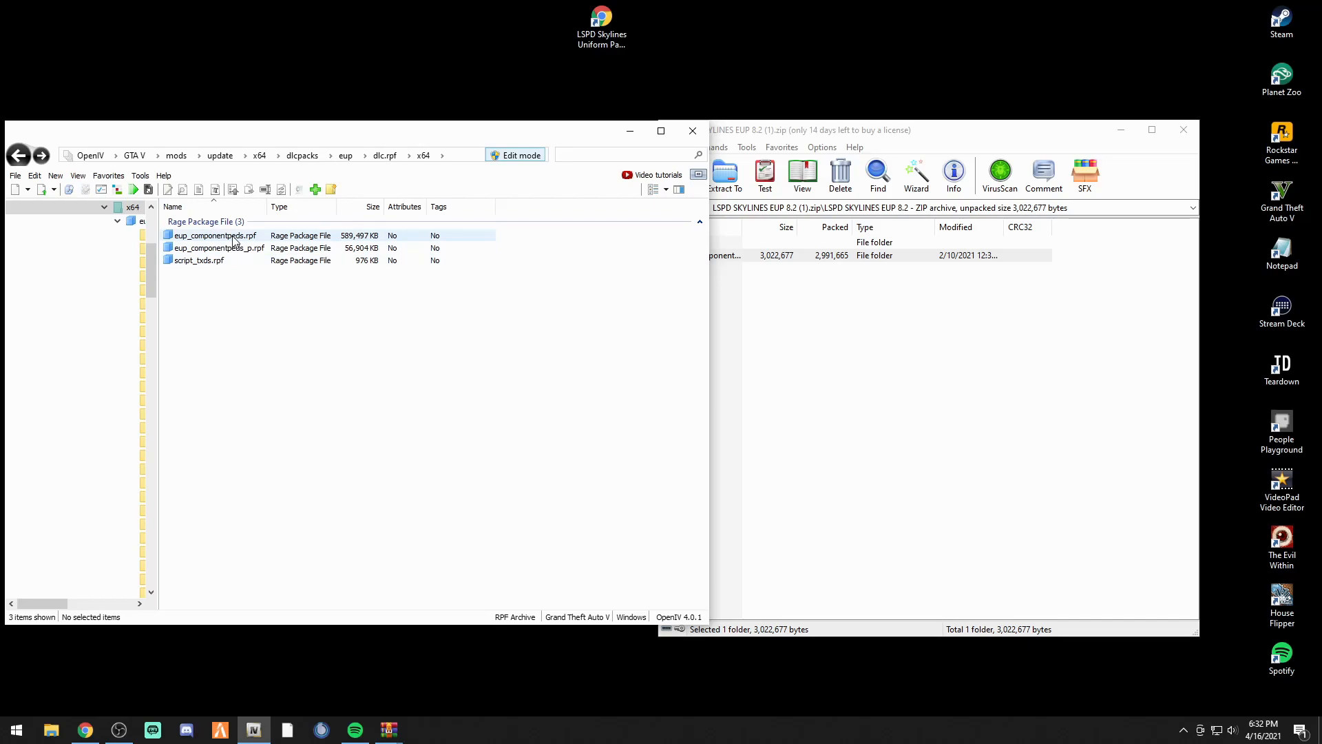
{"action": "left_click", "coordinate": [100, 181]}
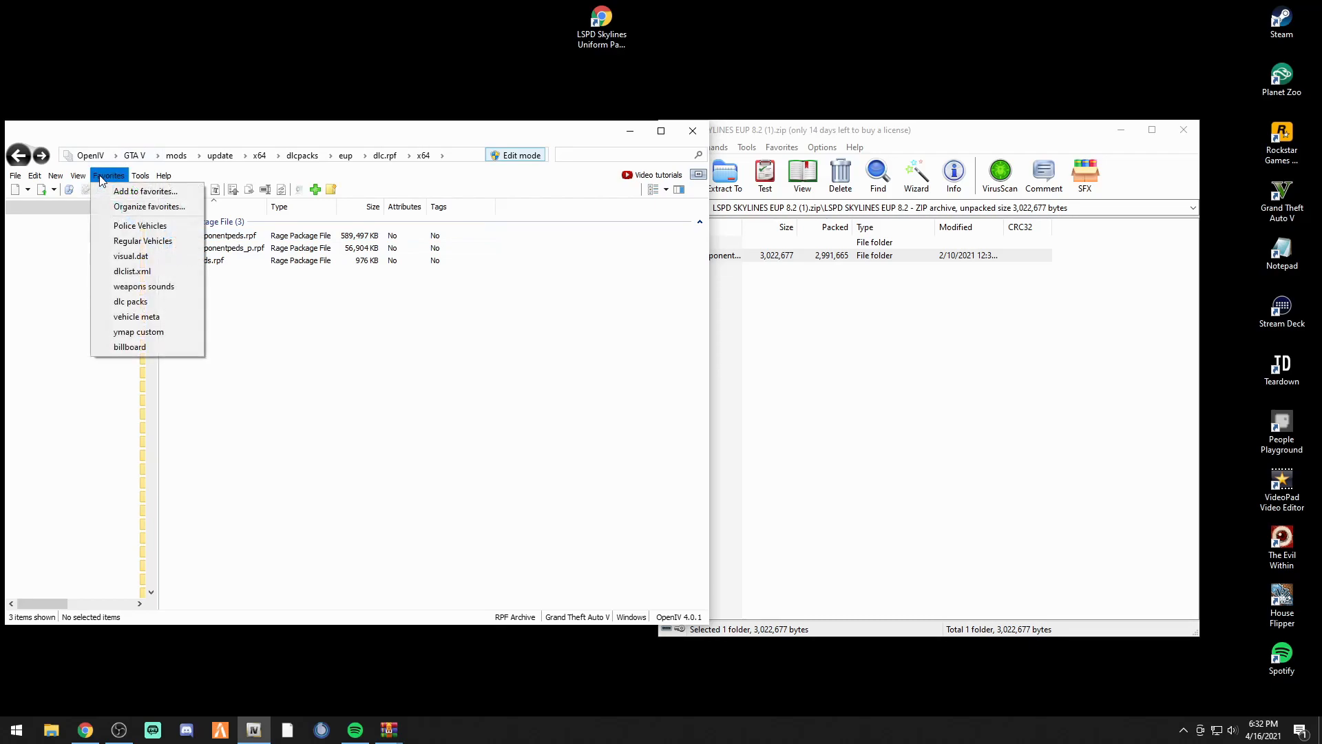
{"action": "left_click", "coordinate": [113, 192]}
{"action": "left_click_drag", "start_coordinate": [336, 258], "coordinate": [244, 250]}
{"action": "type", "text": "EUP Uniforms"}
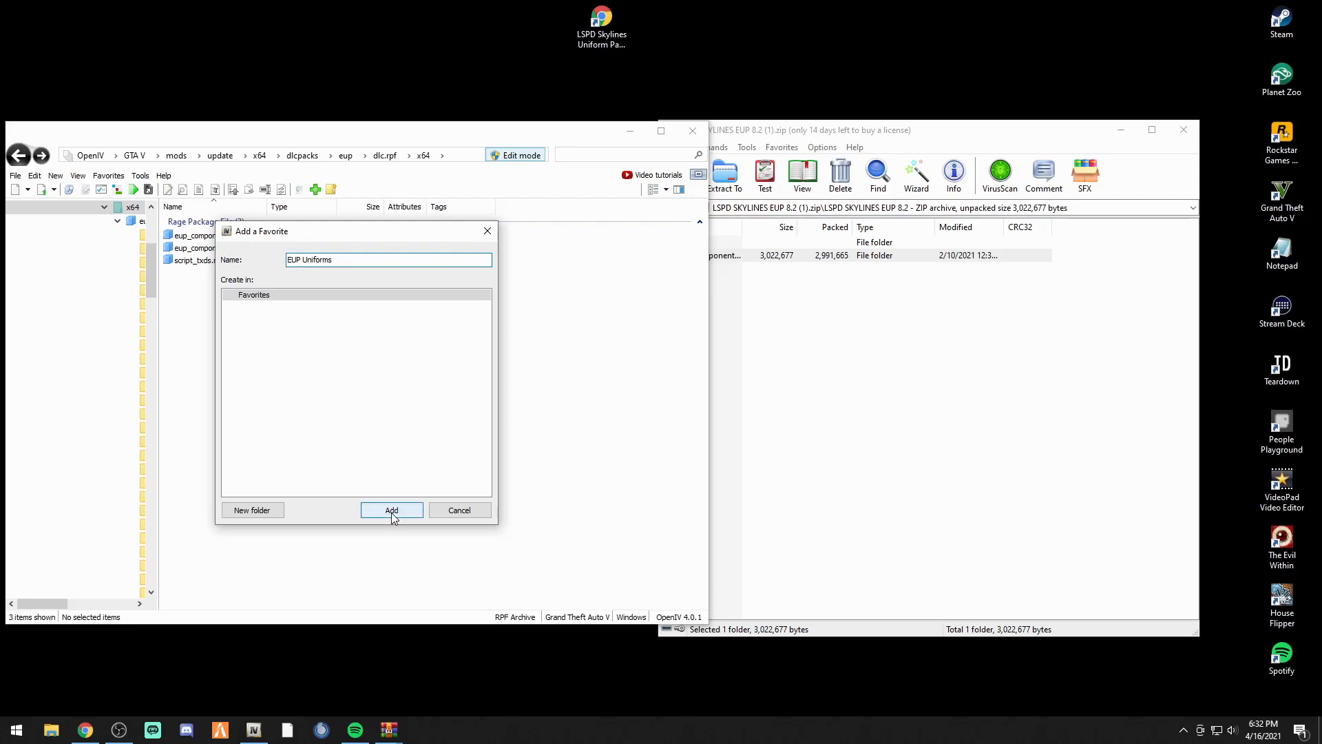
{"action": "left_click", "coordinate": [392, 511]}
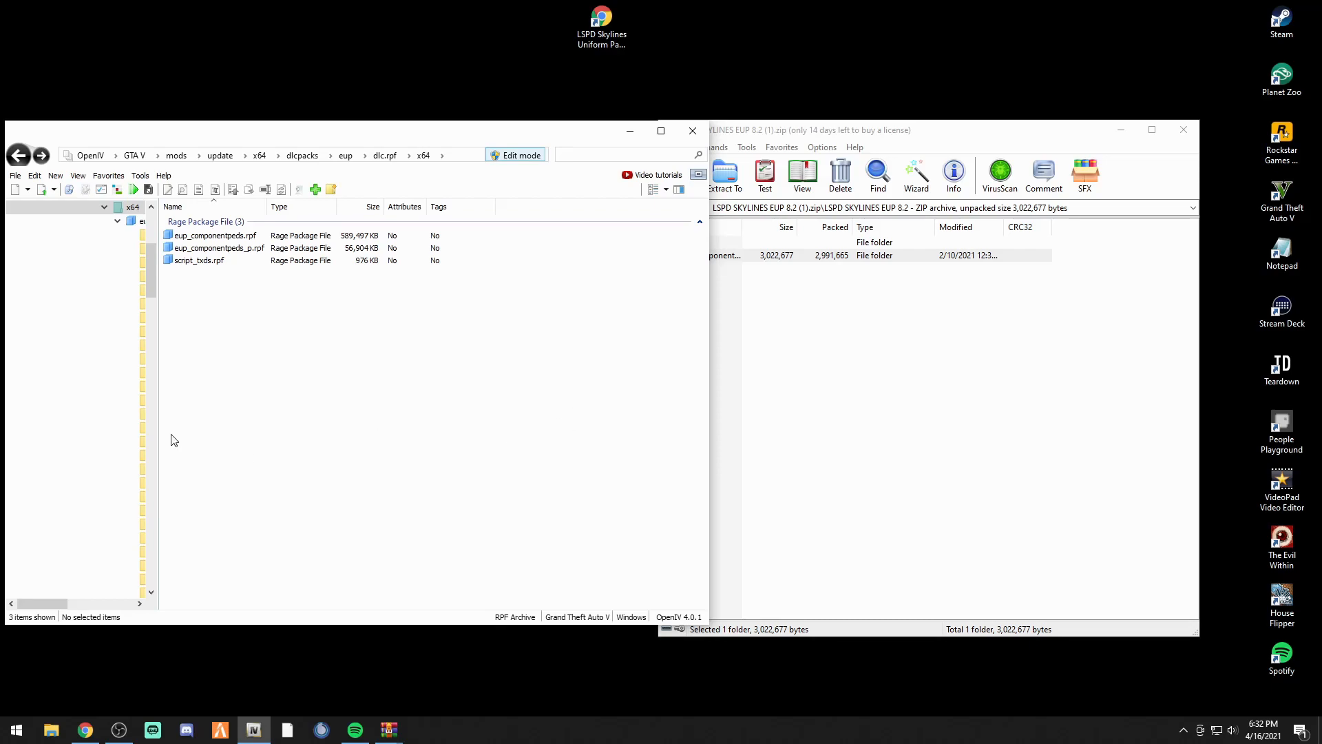
Browse to the custom_maps folder in dlcpacks and return to the eup x64 folder through the EUP Uniforms favorite
{"action": "scroll", "coordinate": [89, 278], "scroll_direction": "up", "scroll_amount": 4}
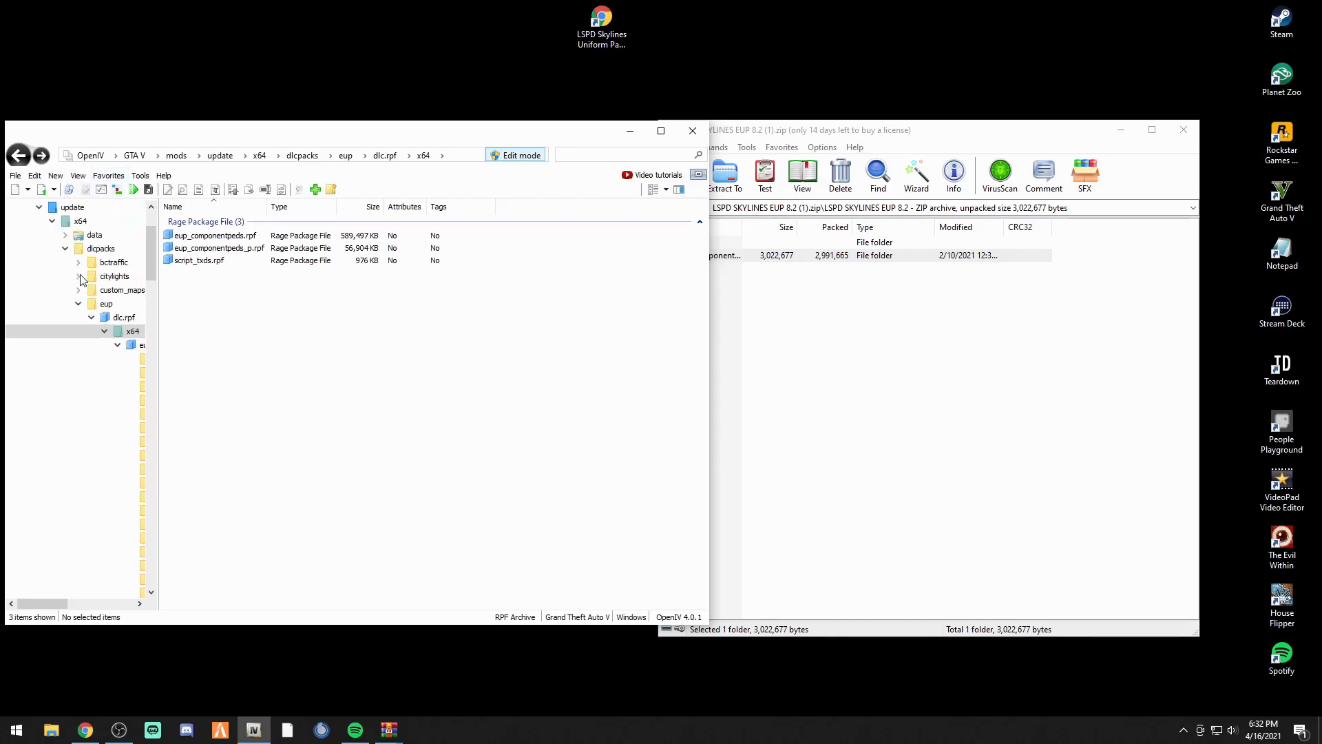
{"action": "left_click", "coordinate": [106, 307]}
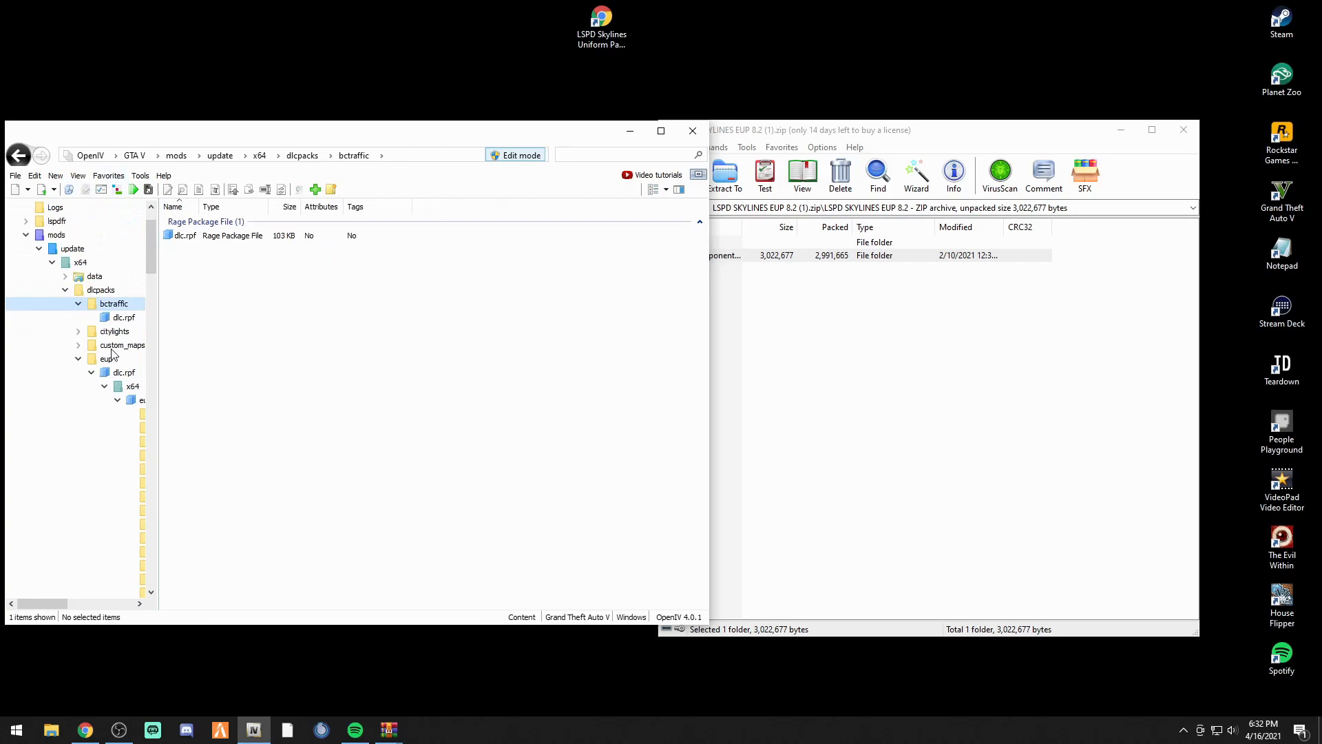
{"action": "left_click", "coordinate": [113, 346]}
{"action": "left_click", "coordinate": [103, 177]}
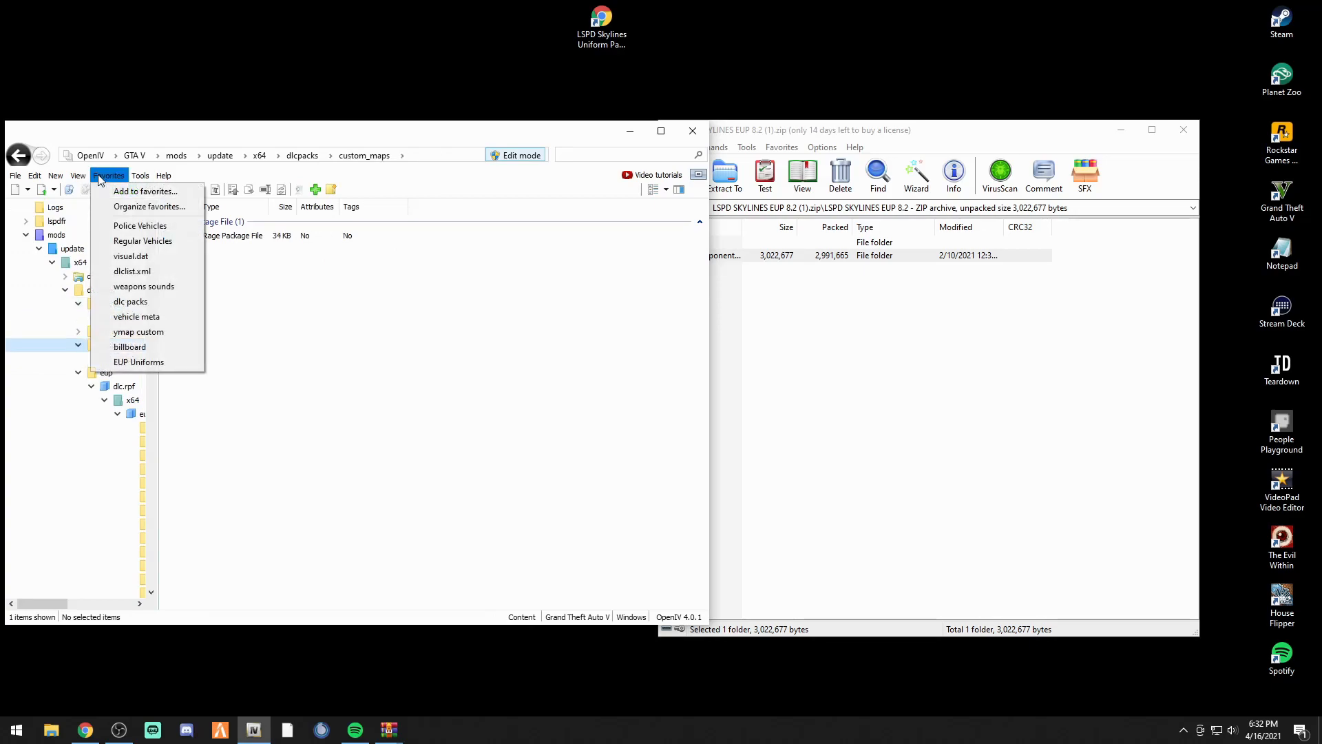
{"action": "left_click", "coordinate": [137, 362]}
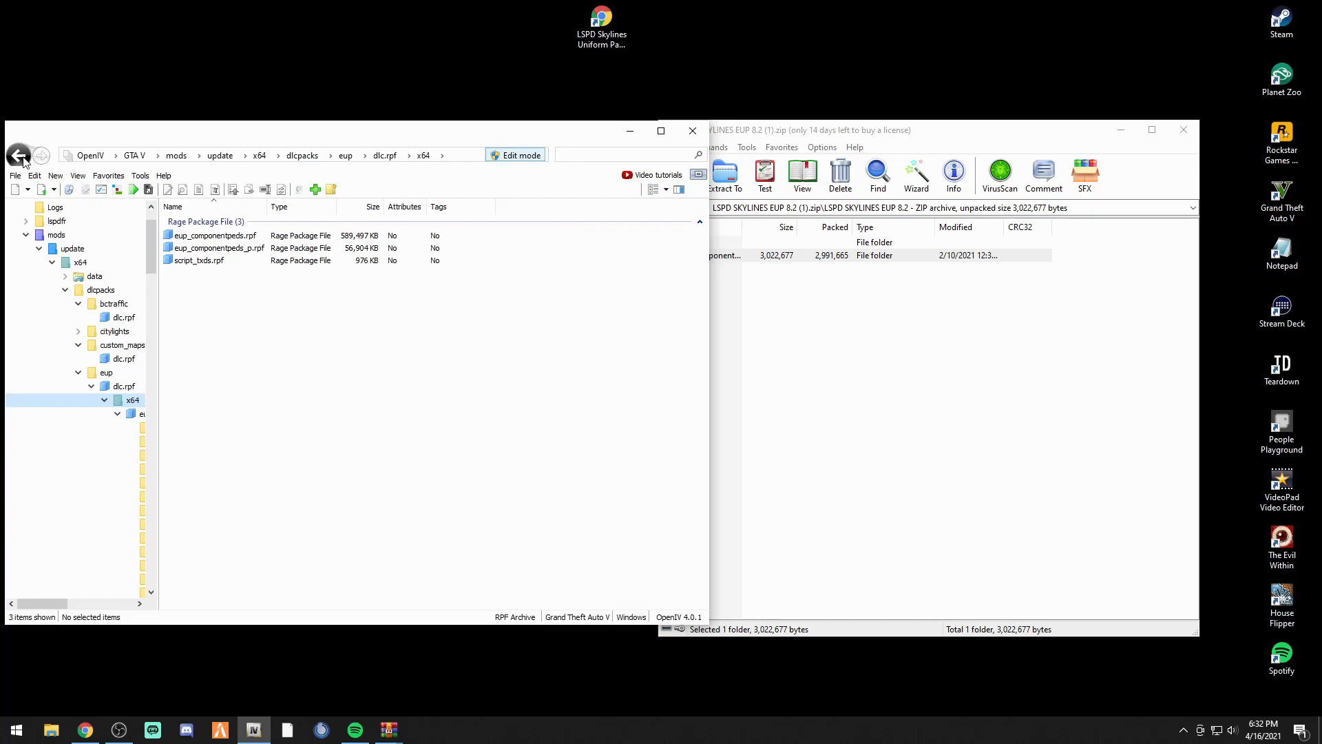
Return OpenIV to the mods folder and close the LSPD SKYLINES EUP 8.2 archive
{"action": "left_click", "coordinate": [53, 236]}
{"action": "left_click", "coordinate": [926, 138]}
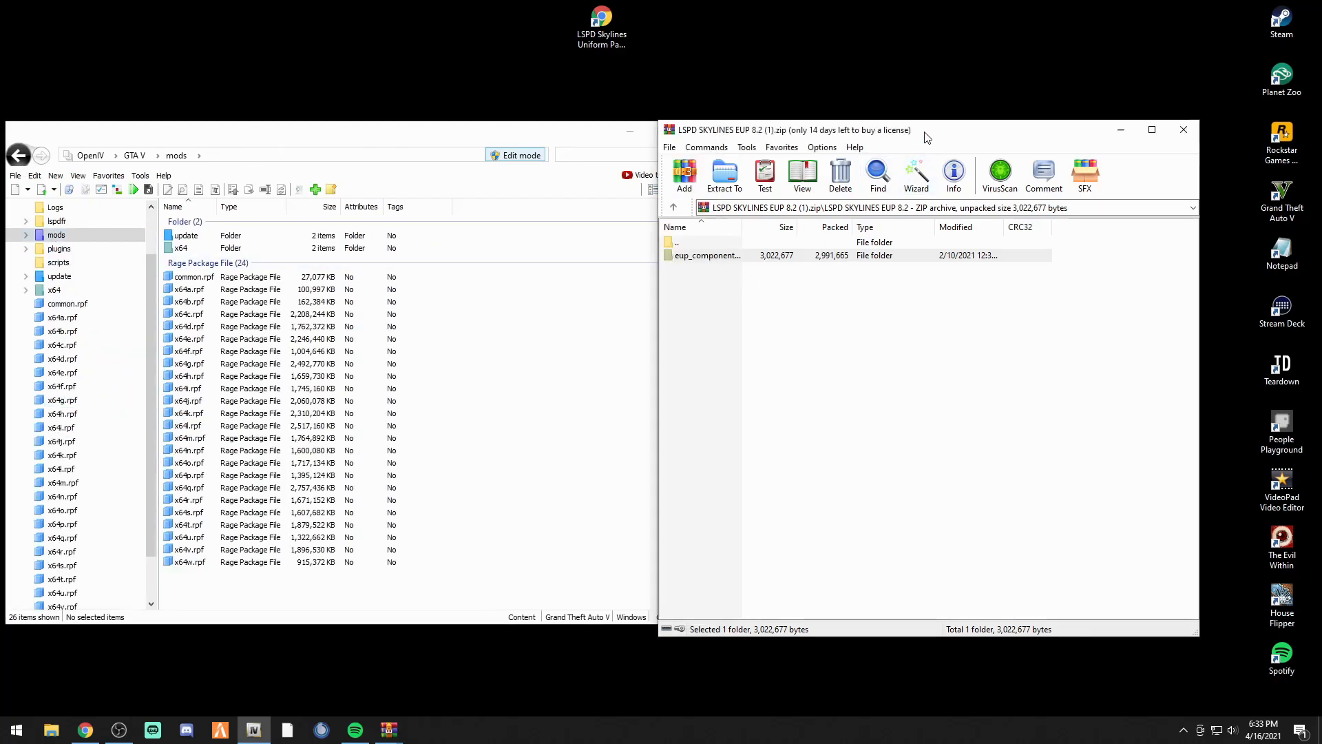
{"action": "left_click_drag", "start_coordinate": [926, 138], "coordinate": [1007, 137]}
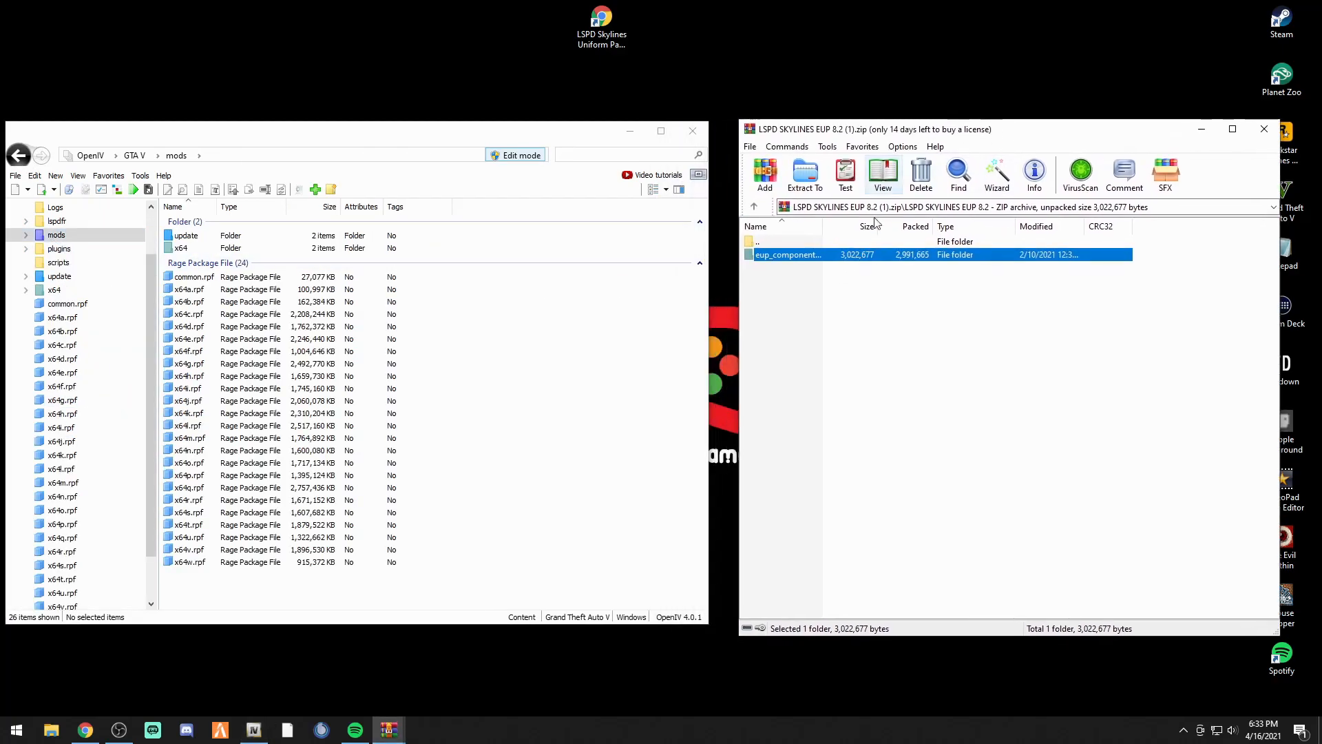
{"action": "left_click", "coordinate": [1265, 127]}
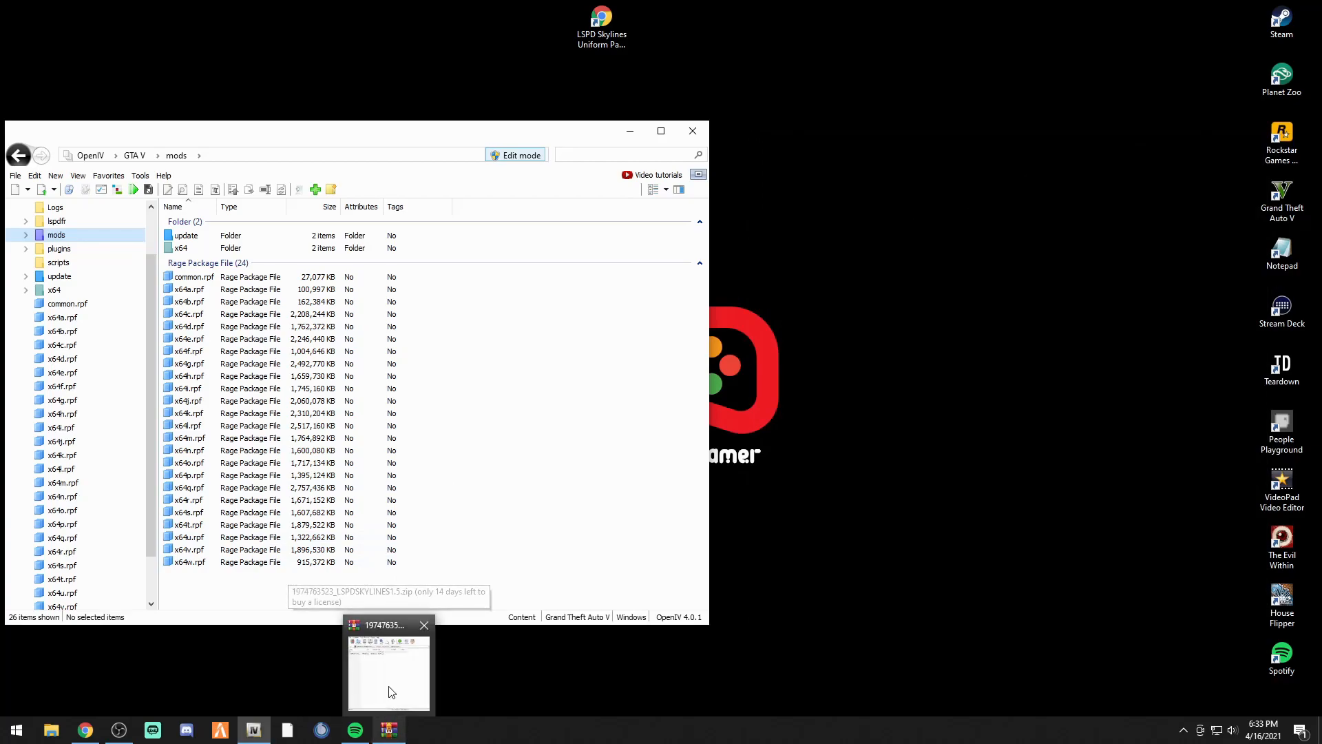
{"action": "left_click", "coordinate": [387, 682]}
{"action": "left_click_drag", "start_coordinate": [586, 210], "coordinate": [974, 131]}
{"action": "left_click_drag", "start_coordinate": [708, 314], "coordinate": [583, 313]}
{"action": "left_click_drag", "start_coordinate": [1066, 137], "coordinate": [966, 134]}
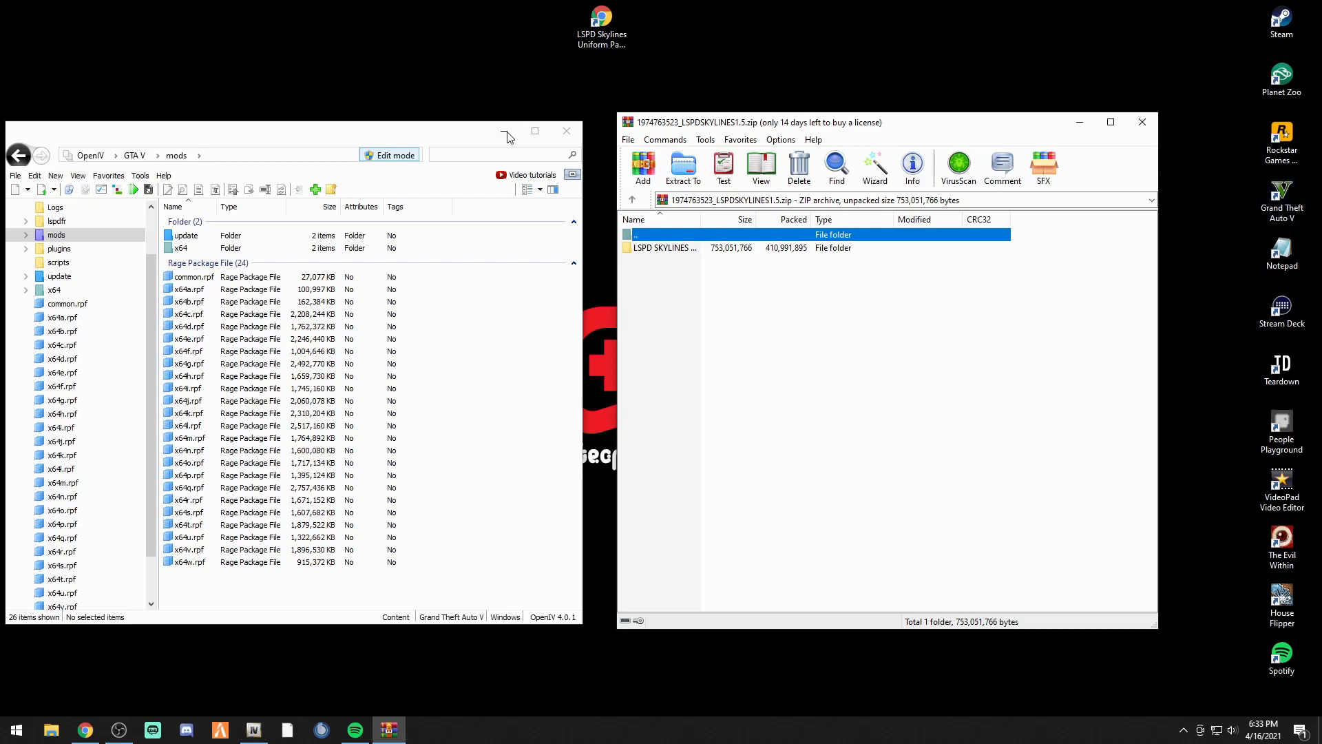
In OpenIV, open the patchday20ng folder under mods, update, x64, dlcpacks
{"action": "left_click", "coordinate": [68, 238]}
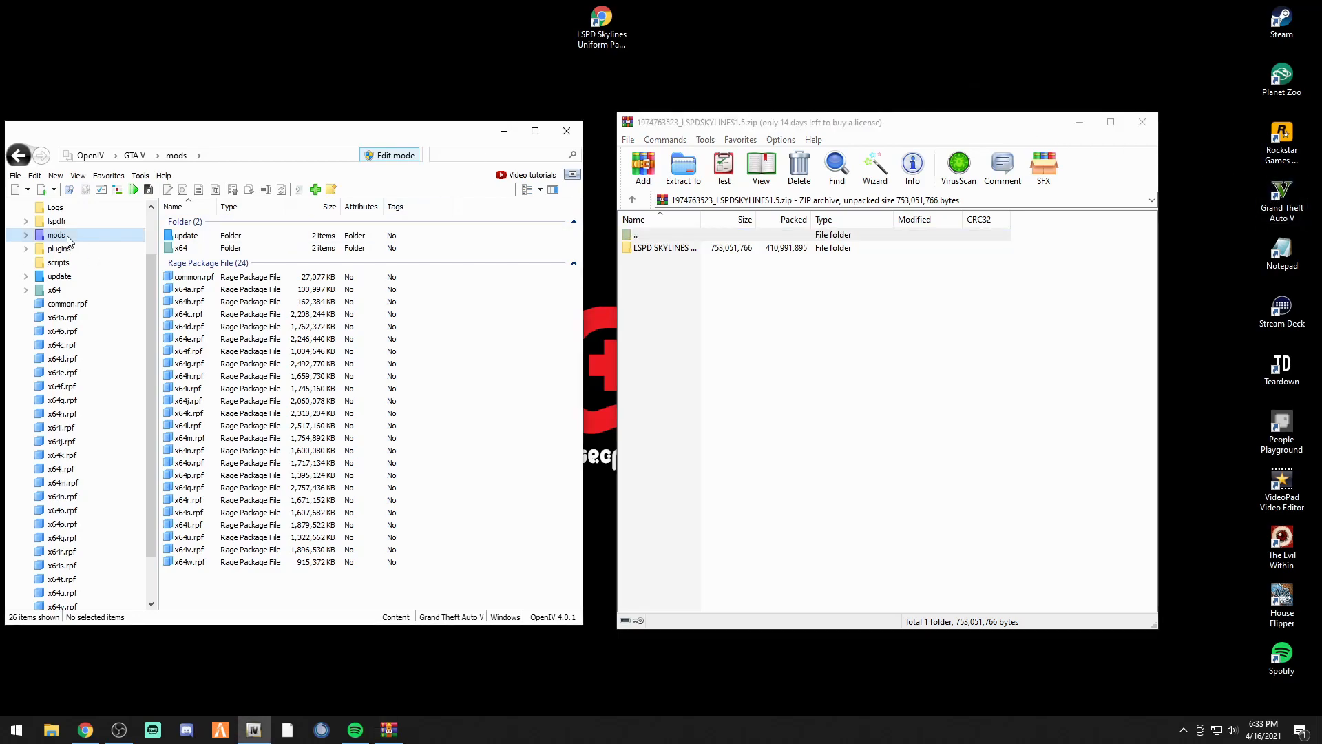
{"action": "double_click", "coordinate": [202, 236]}
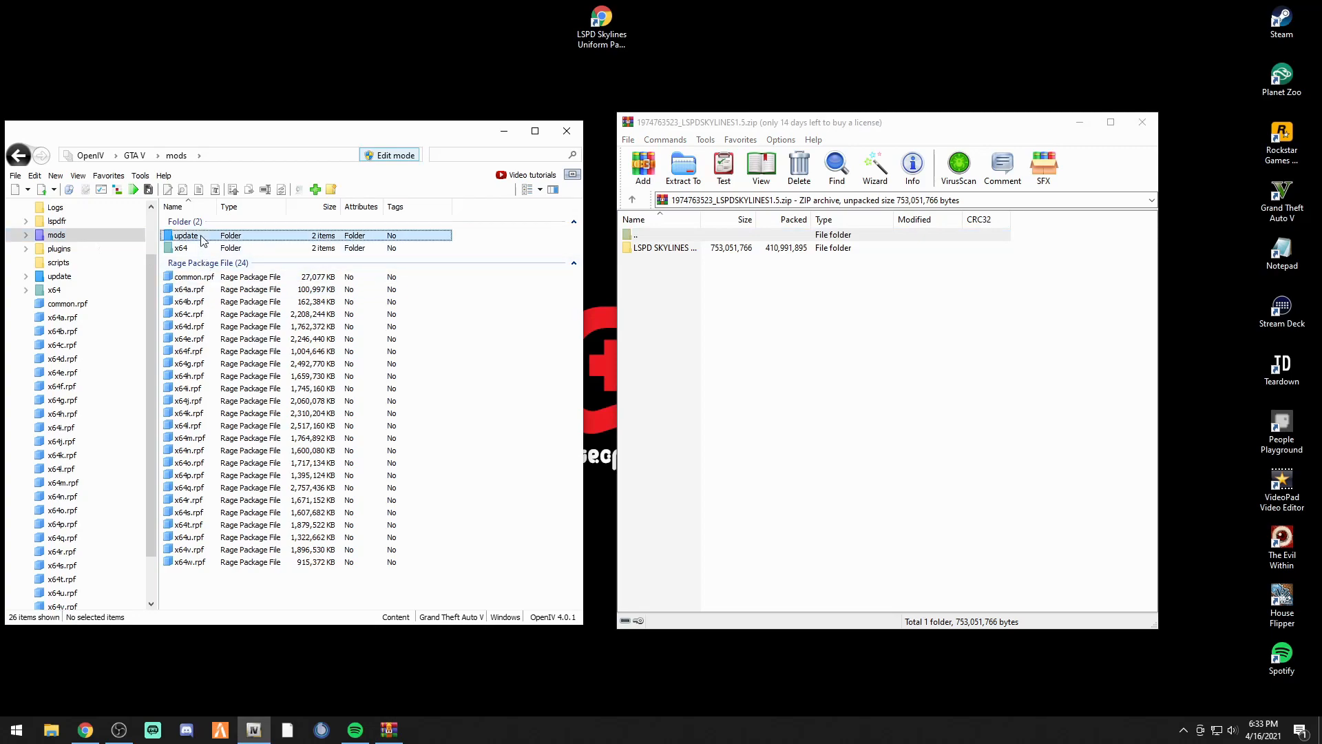
{"action": "double_click", "coordinate": [189, 236]}
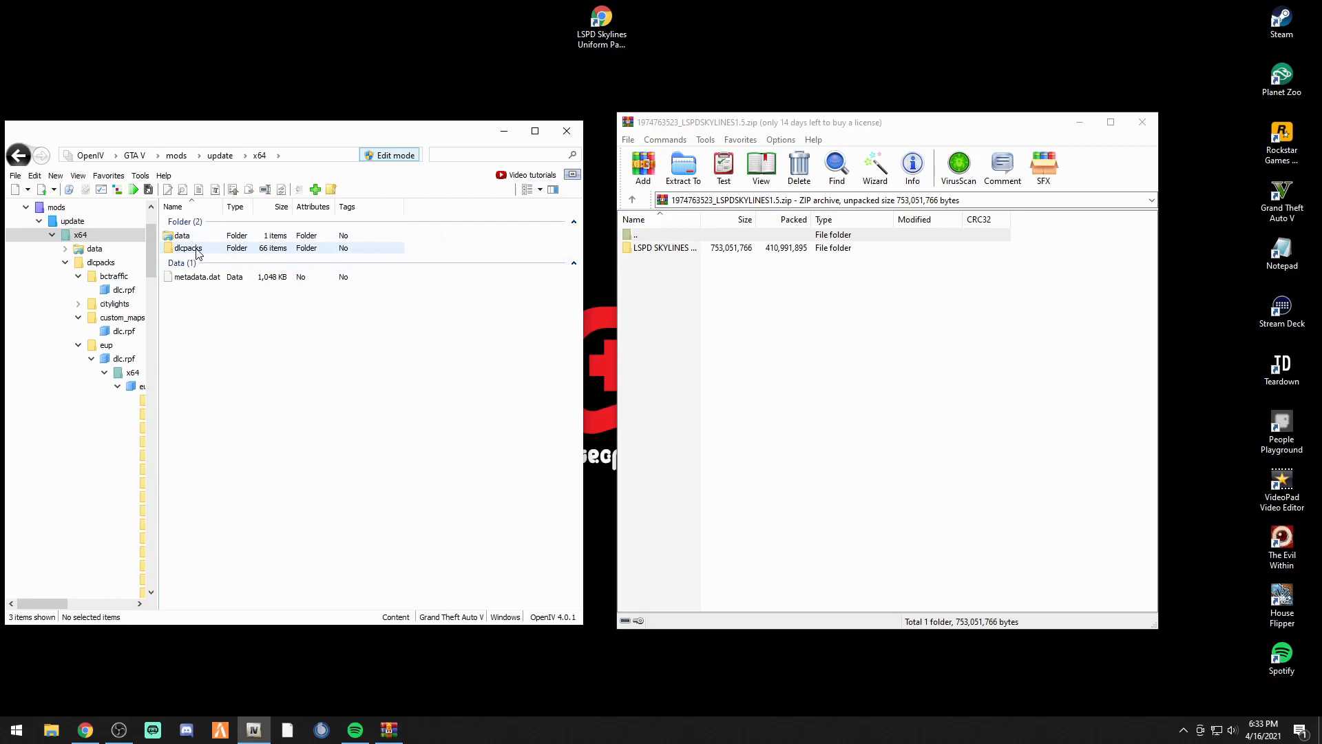
{"action": "double_click", "coordinate": [197, 250]}
{"action": "scroll", "coordinate": [237, 358], "scroll_direction": "down", "scroll_amount": 8}
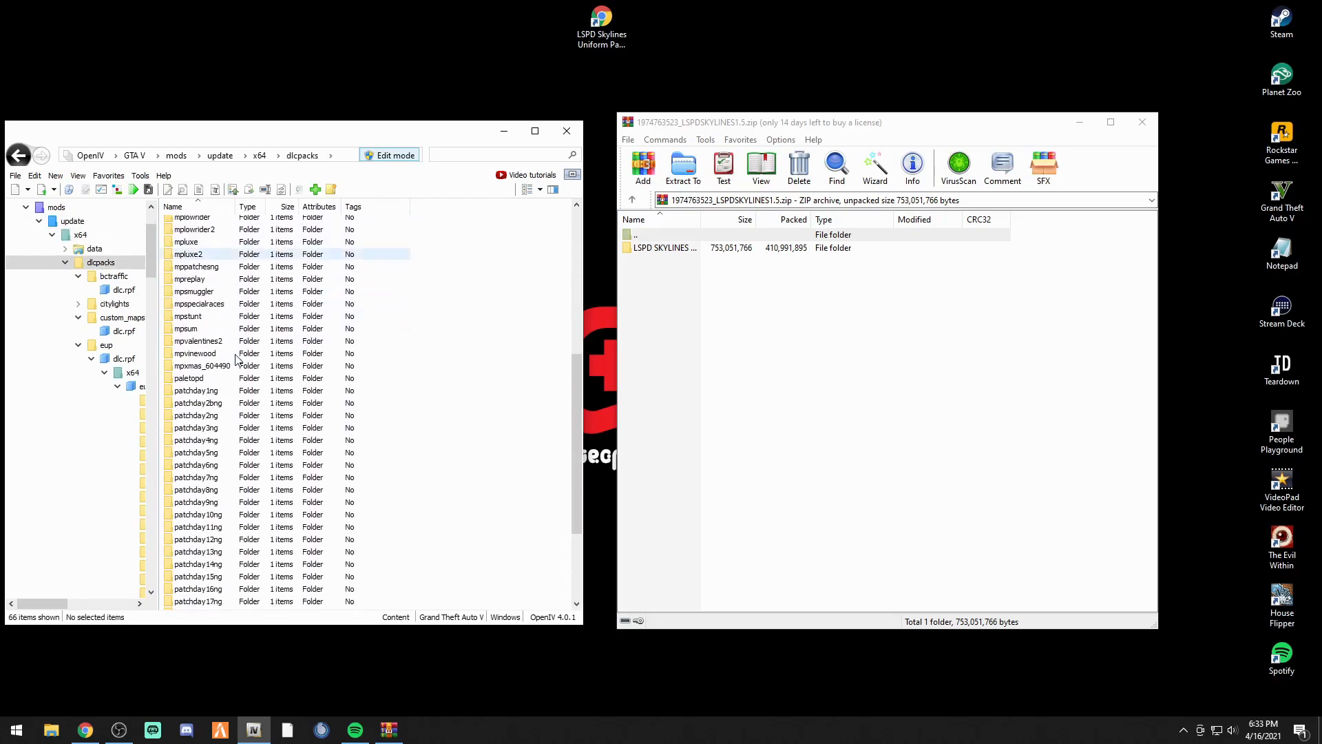
{"action": "scroll", "coordinate": [237, 358], "scroll_direction": "down", "scroll_amount": 4}
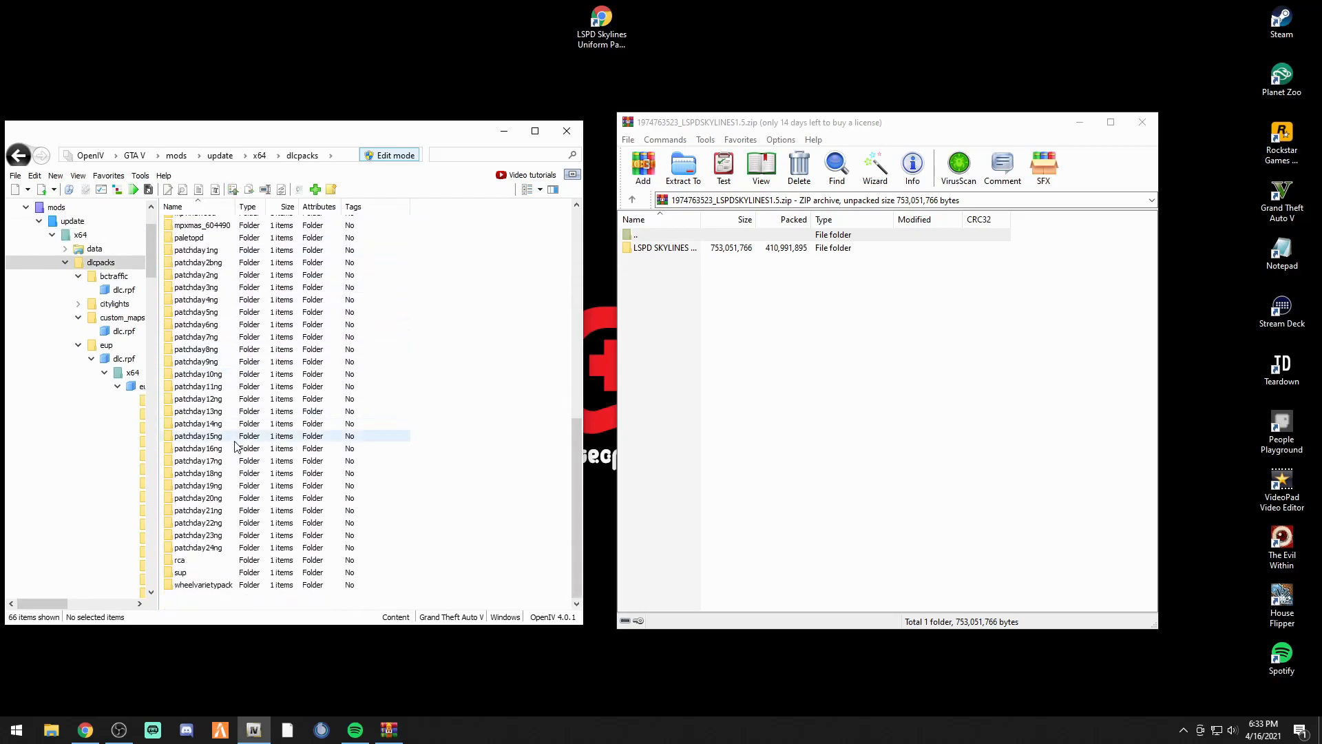
{"action": "double_click", "coordinate": [199, 498]}
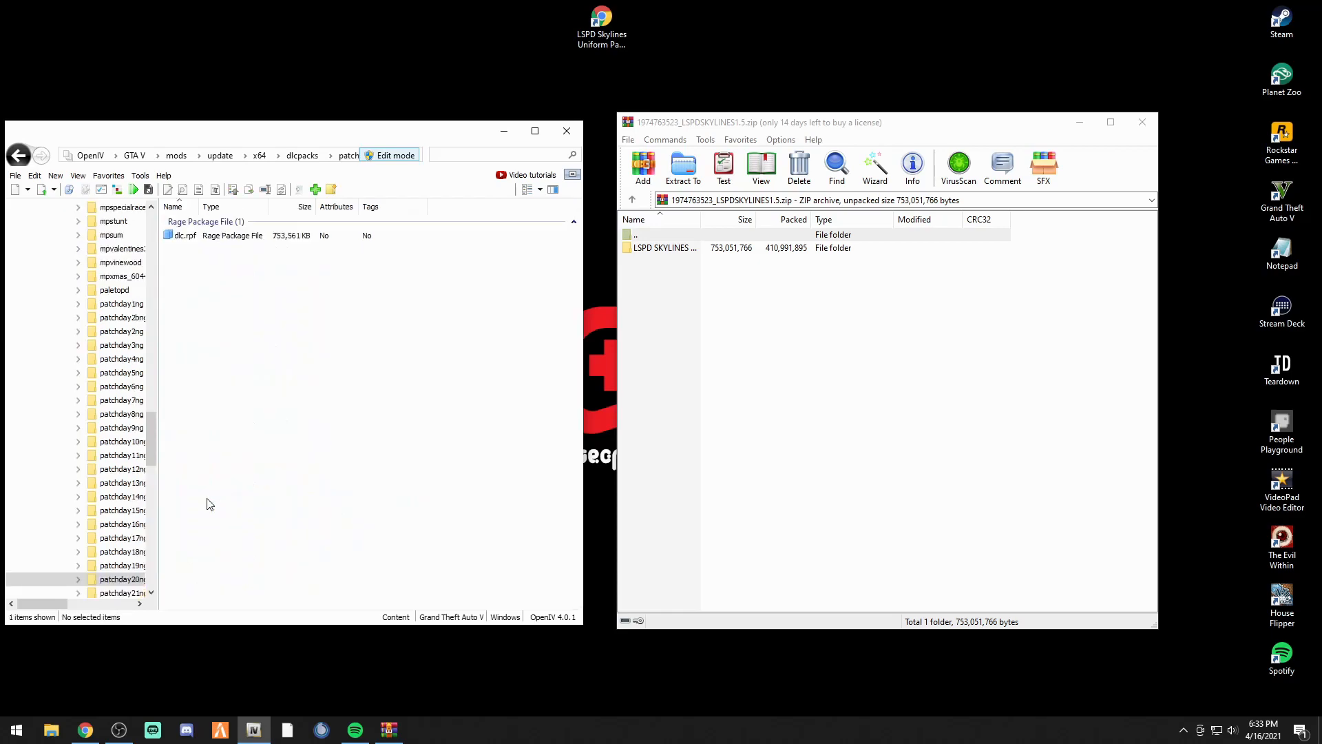
Open vehicles.rpf within the x64 levels folder of patchday20ng's dlc.rpf
{"action": "double_click", "coordinate": [191, 237]}
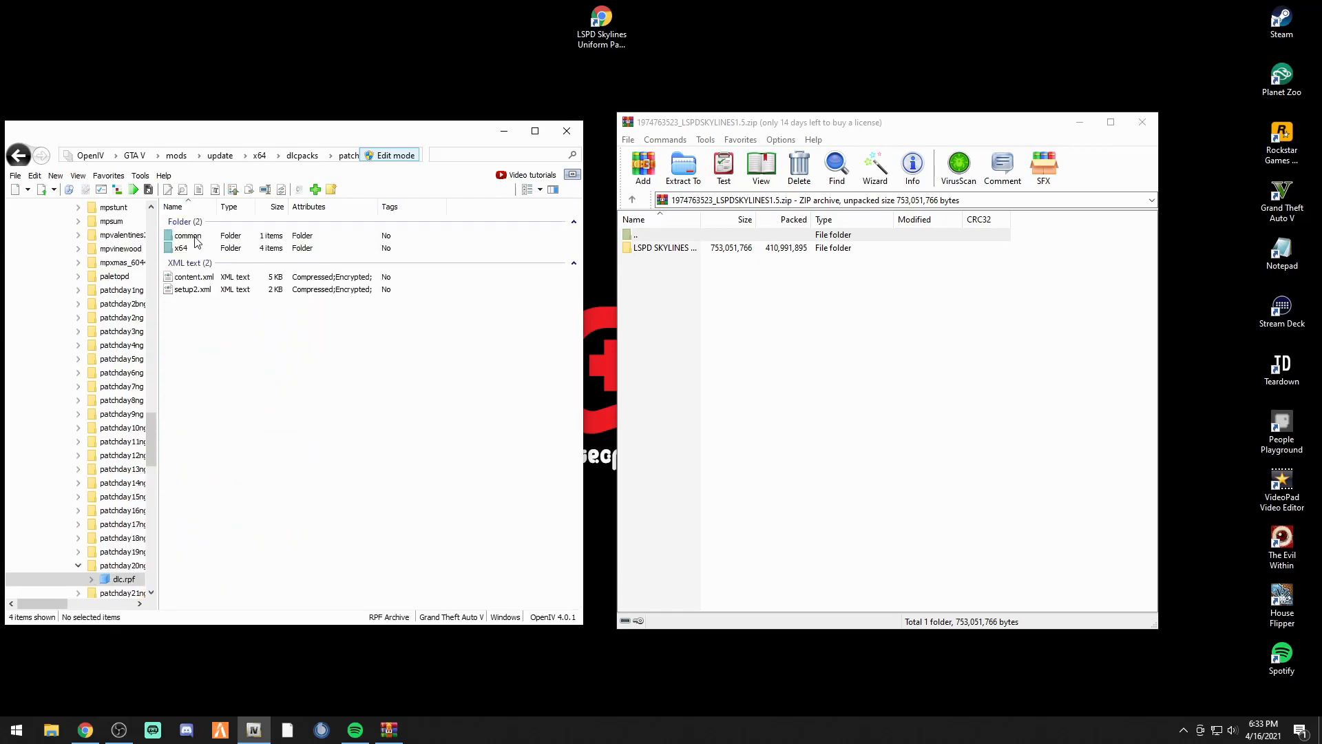
{"action": "double_click", "coordinate": [193, 250]}
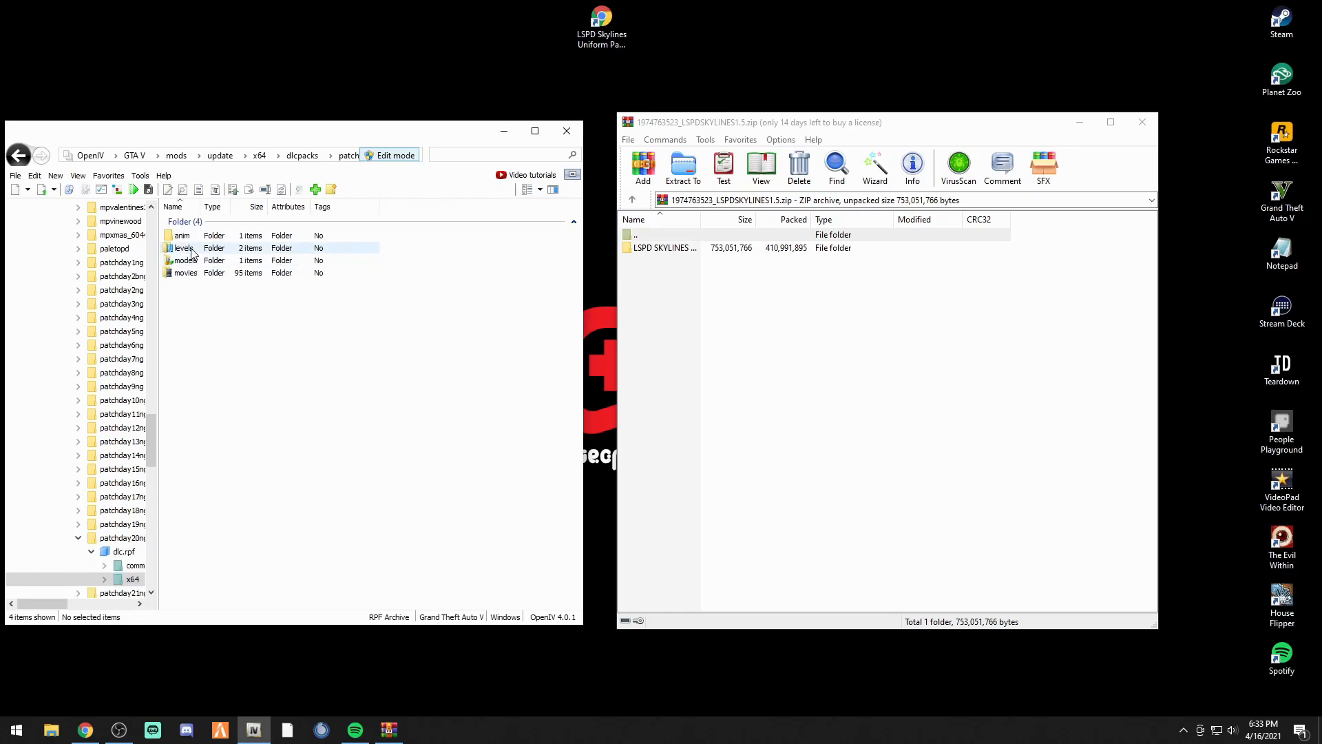
{"action": "double_click", "coordinate": [192, 249]}
{"action": "left_click", "coordinate": [192, 237]}
{"action": "double_click", "coordinate": [192, 237]}
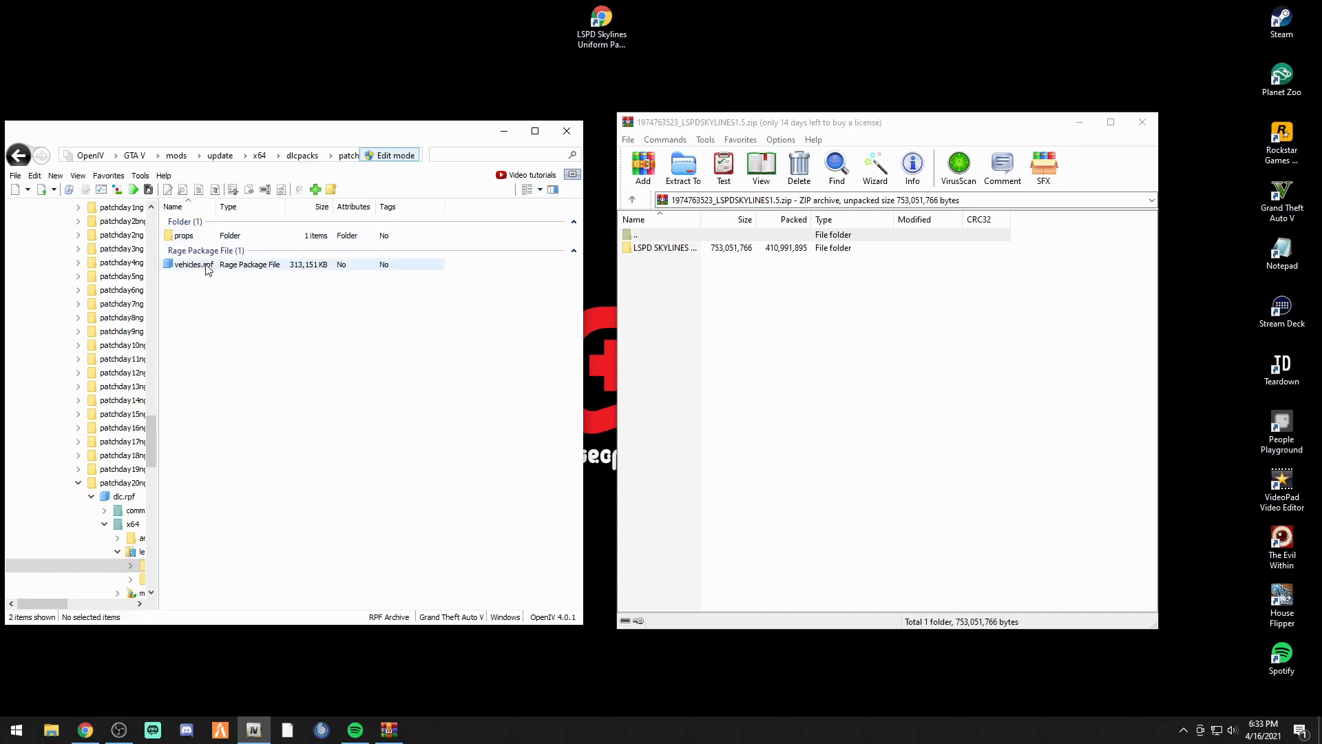
{"action": "double_click", "coordinate": [183, 264]}
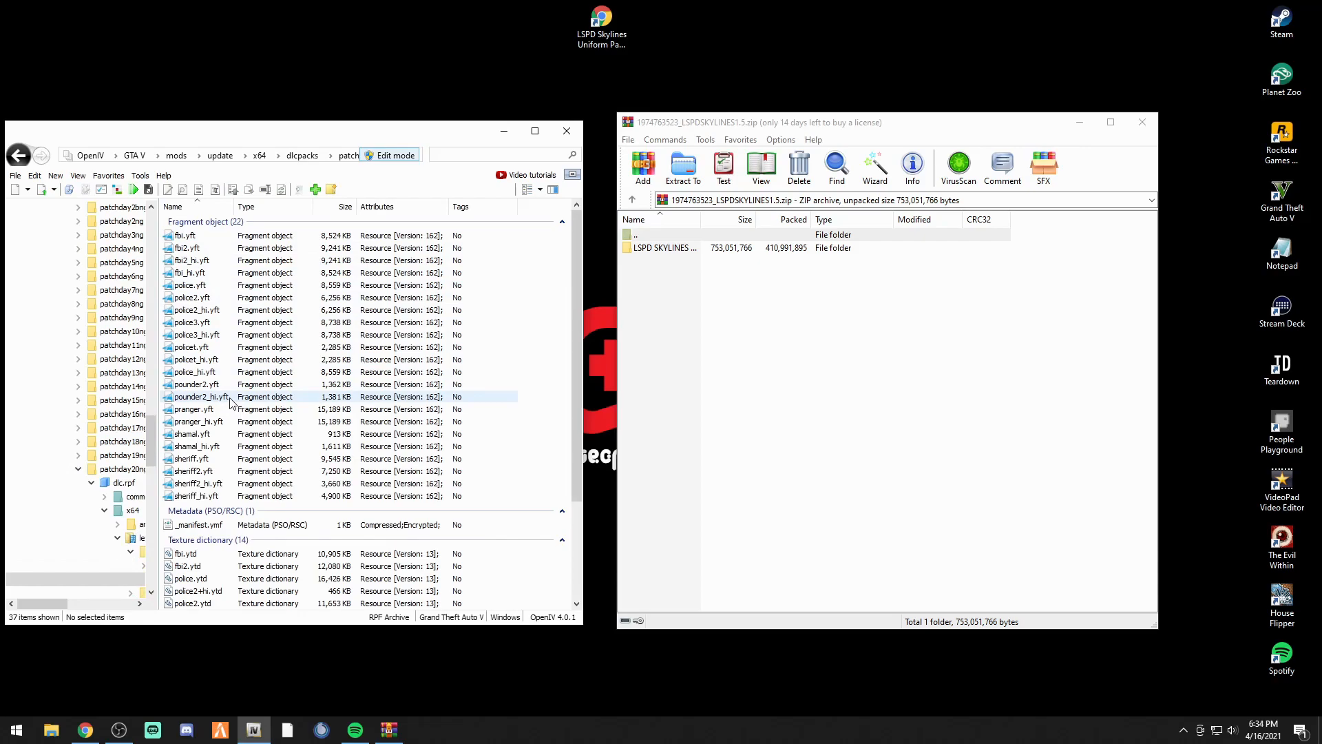
{"action": "left_click", "coordinate": [108, 176]}
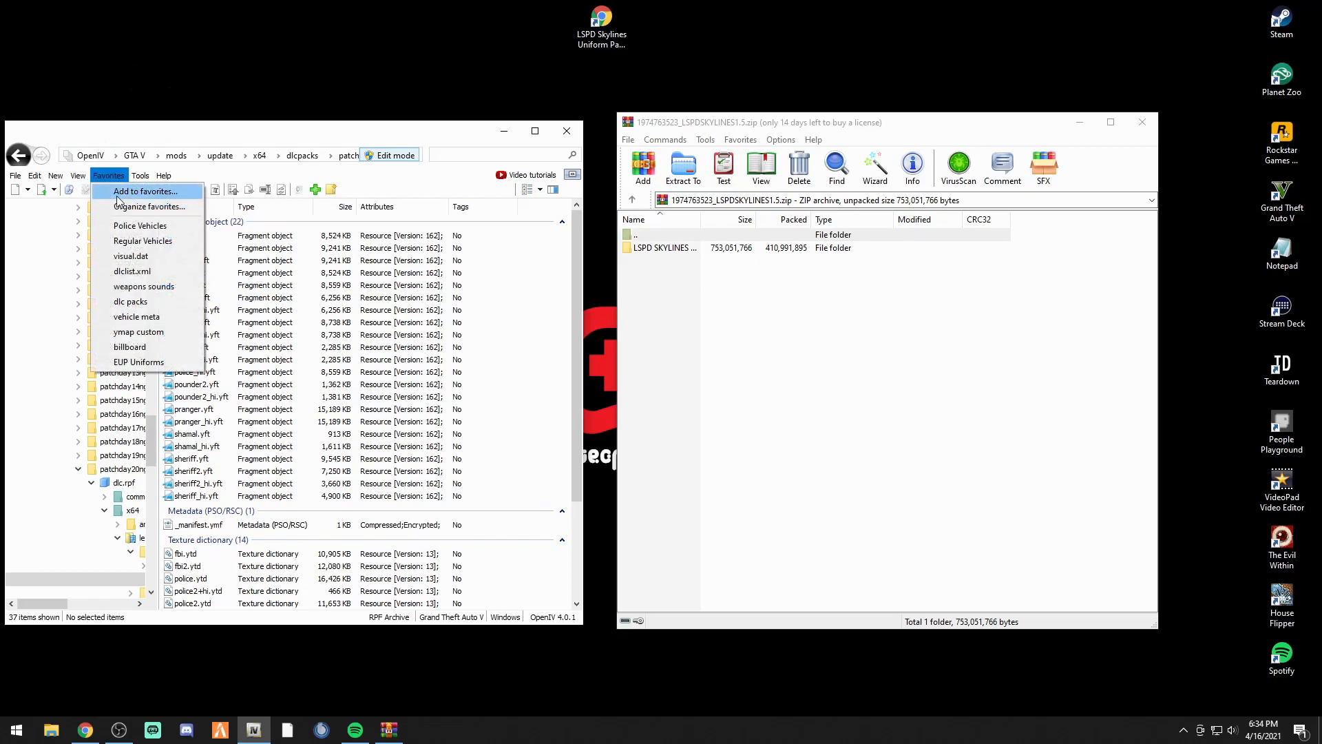
{"action": "left_click", "coordinate": [125, 193]}
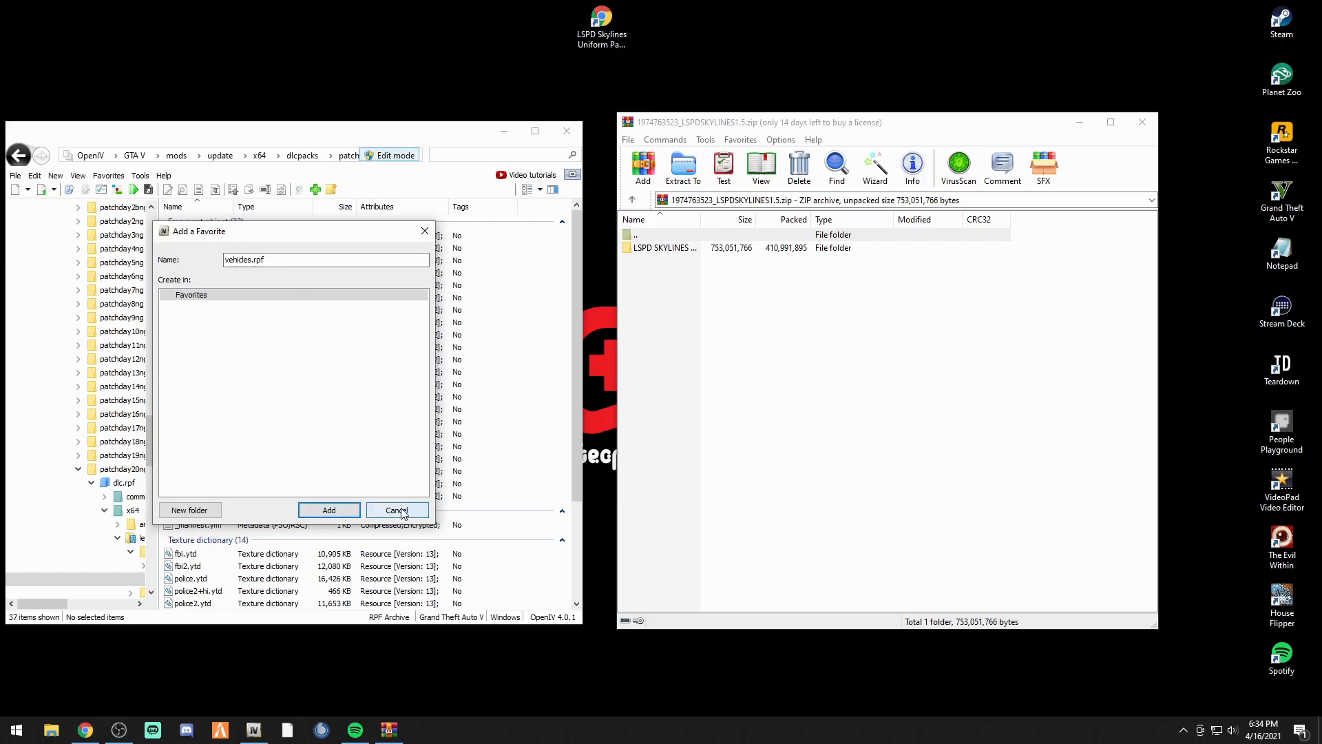
{"action": "left_click", "coordinate": [344, 516]}
View the Regular Vehicles favorite and return to the patchday20ng vehicles.rpf through the Police Vehicles favorite
{"action": "left_click", "coordinate": [109, 176]}
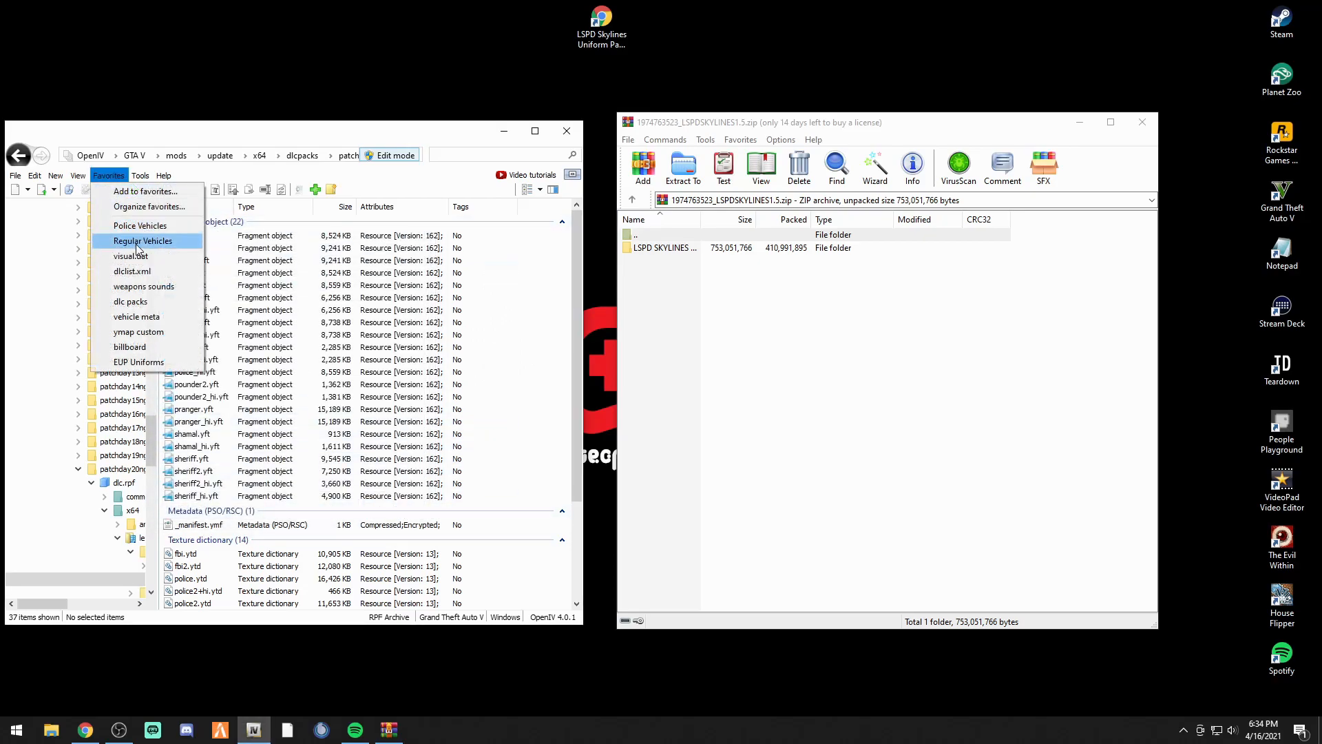
{"action": "left_click", "coordinate": [139, 243]}
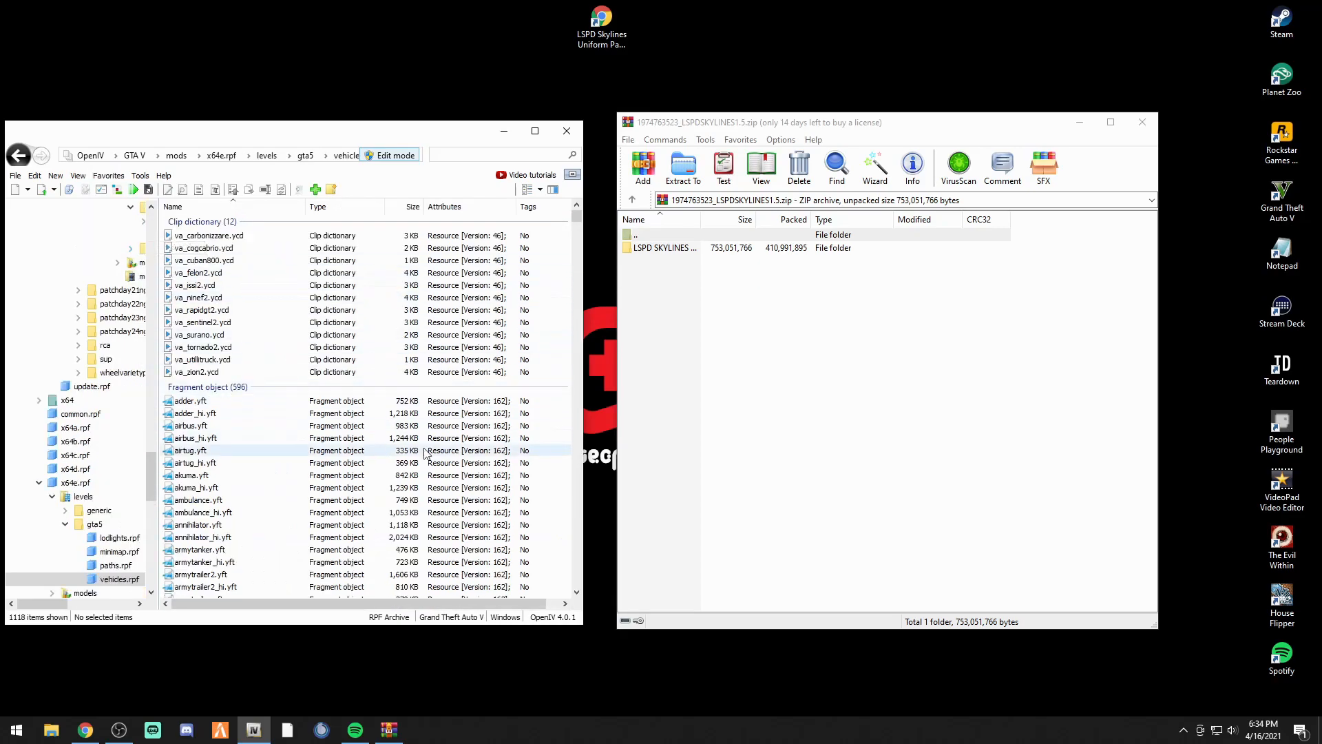
{"action": "left_click", "coordinate": [113, 177]}
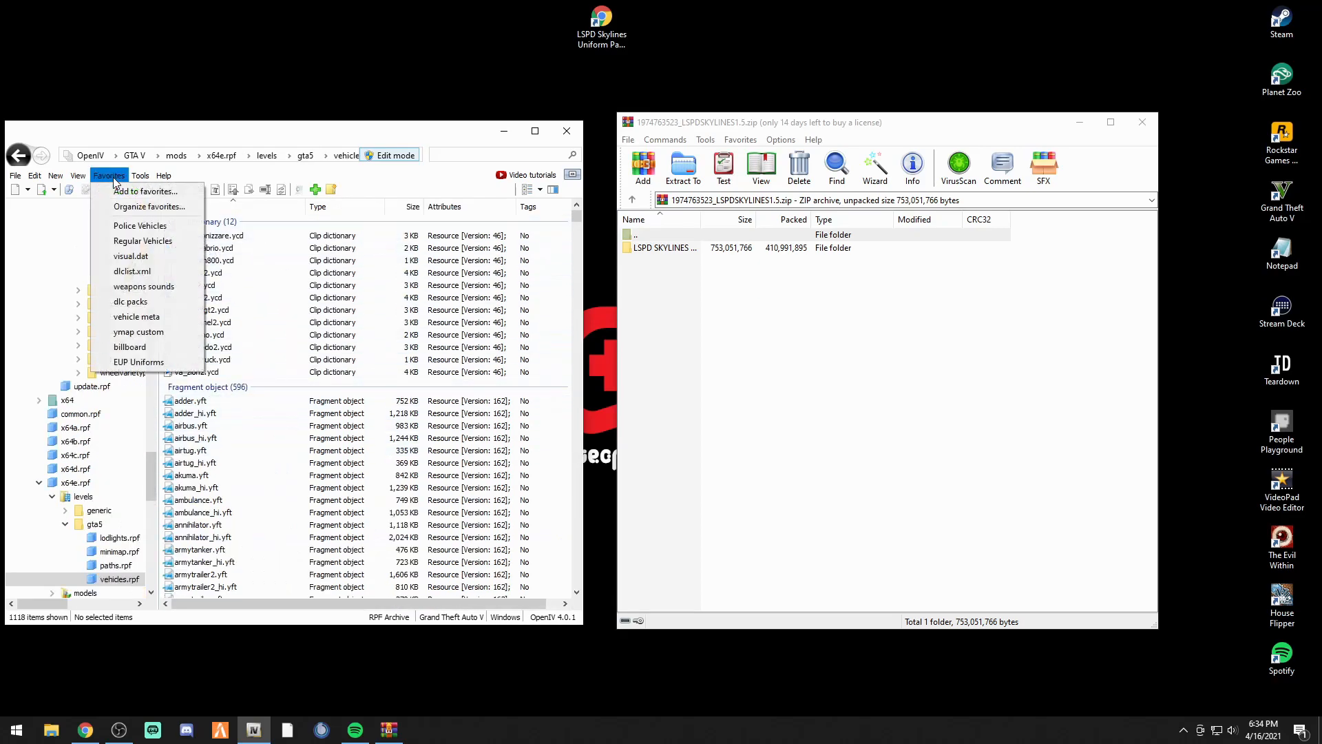
{"action": "left_click", "coordinate": [139, 226]}
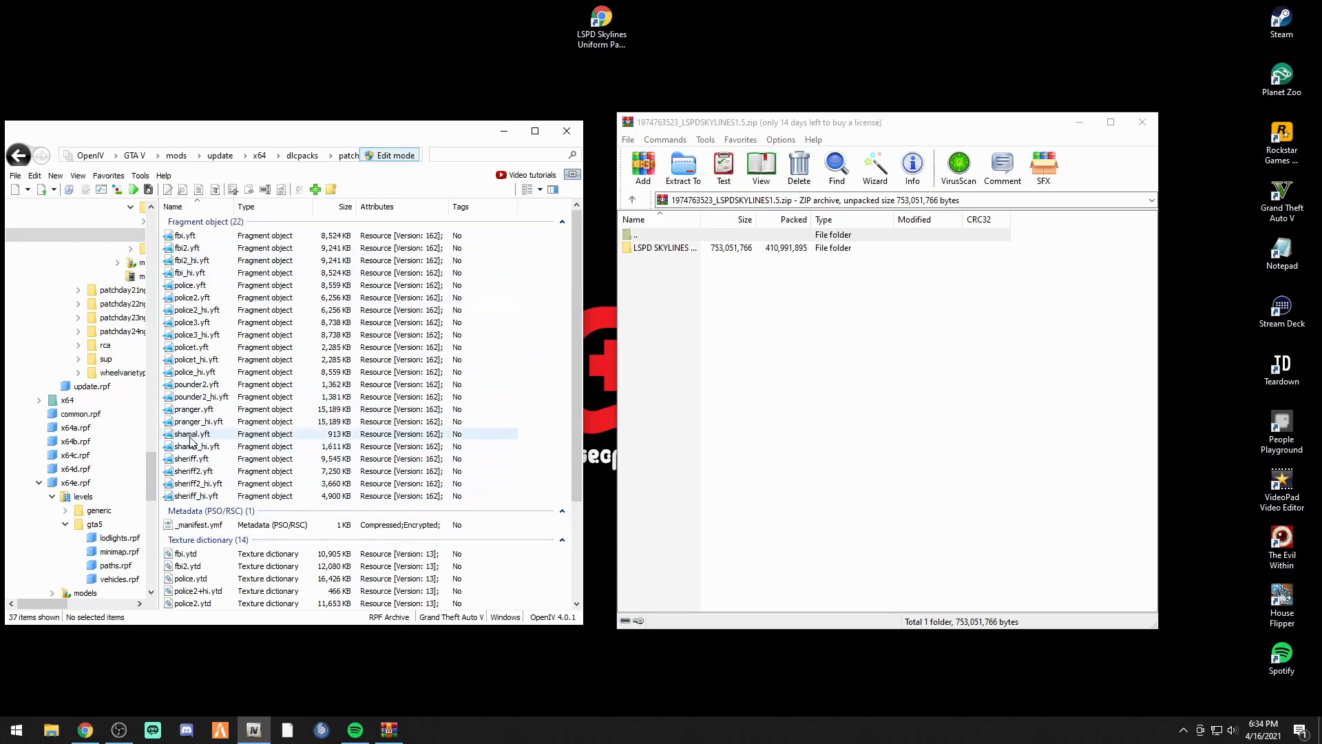
In the archive's LSPD SKYLINES 1.5 folder, open INDIVIDUAL MODELS, 2016 FPIU and select police3.yft, police3.ytd and police3_hi.yft
{"action": "double_click", "coordinate": [664, 249]}
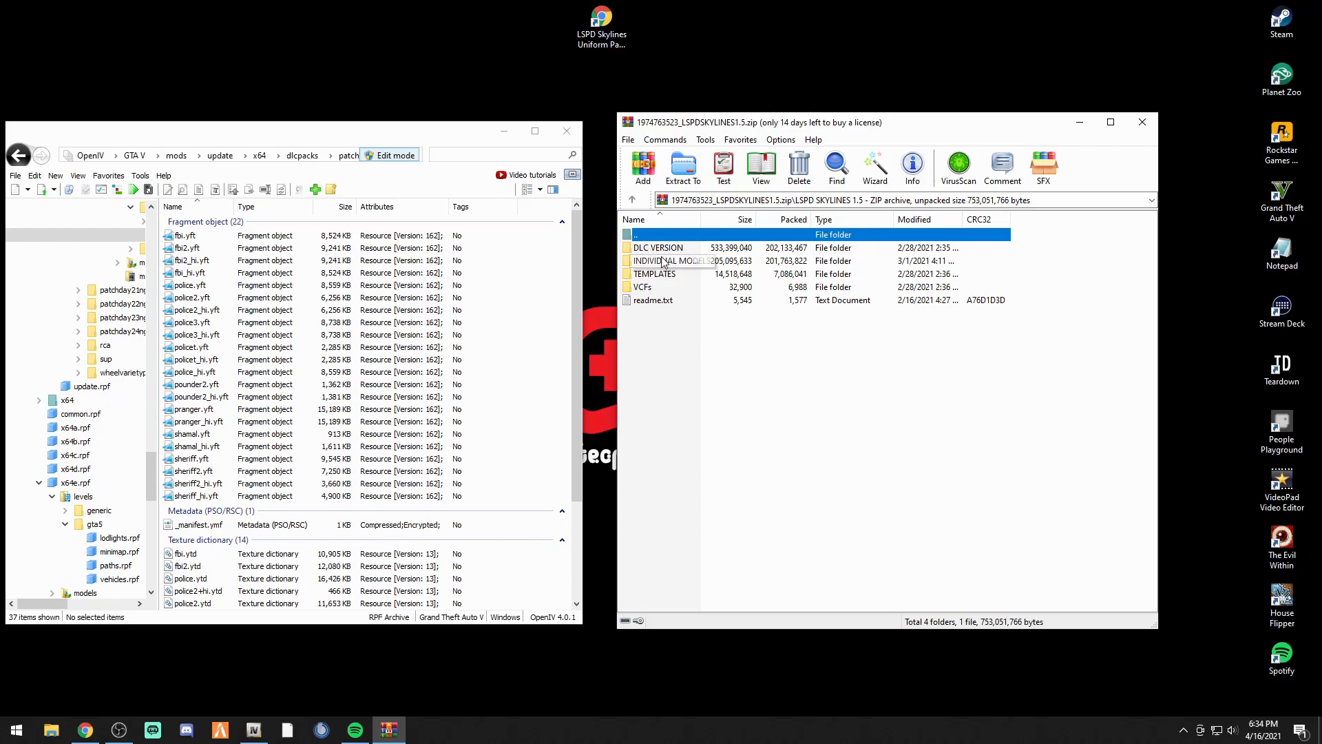
{"action": "double_click", "coordinate": [659, 262]}
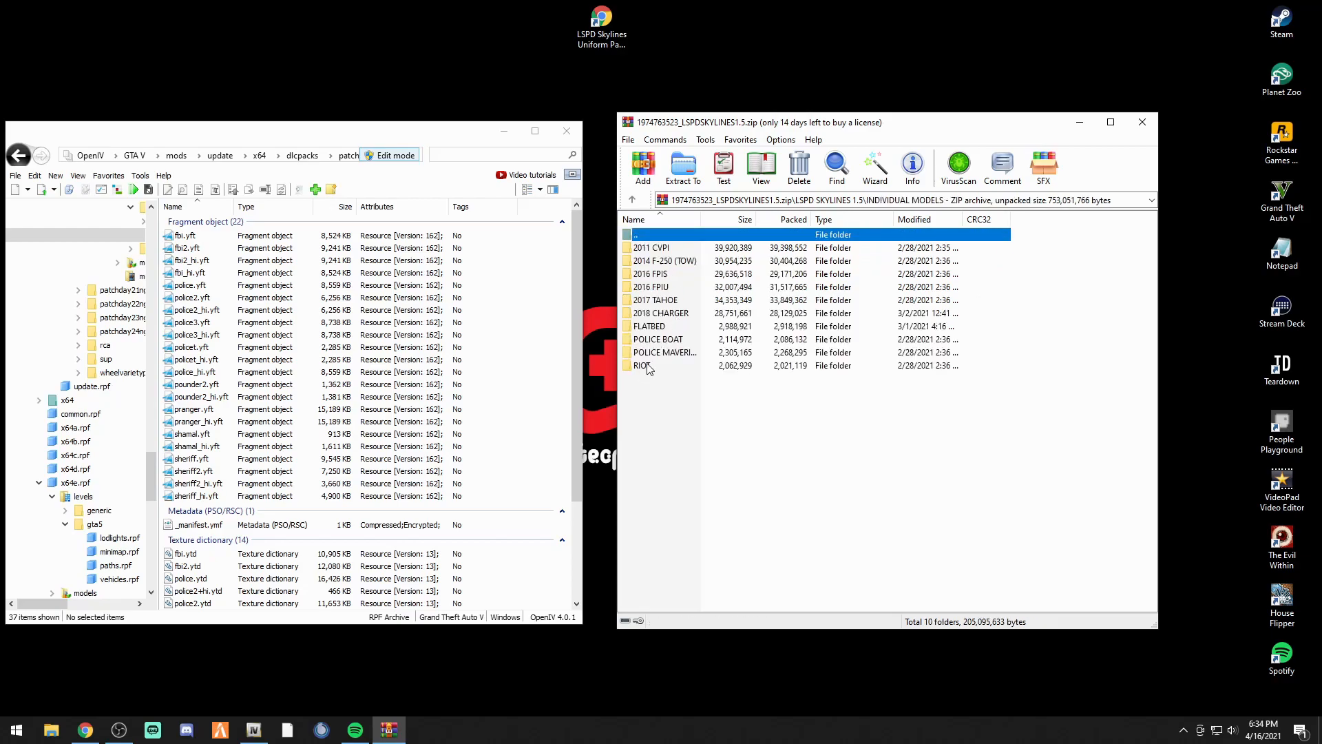
{"action": "double_click", "coordinate": [647, 287]}
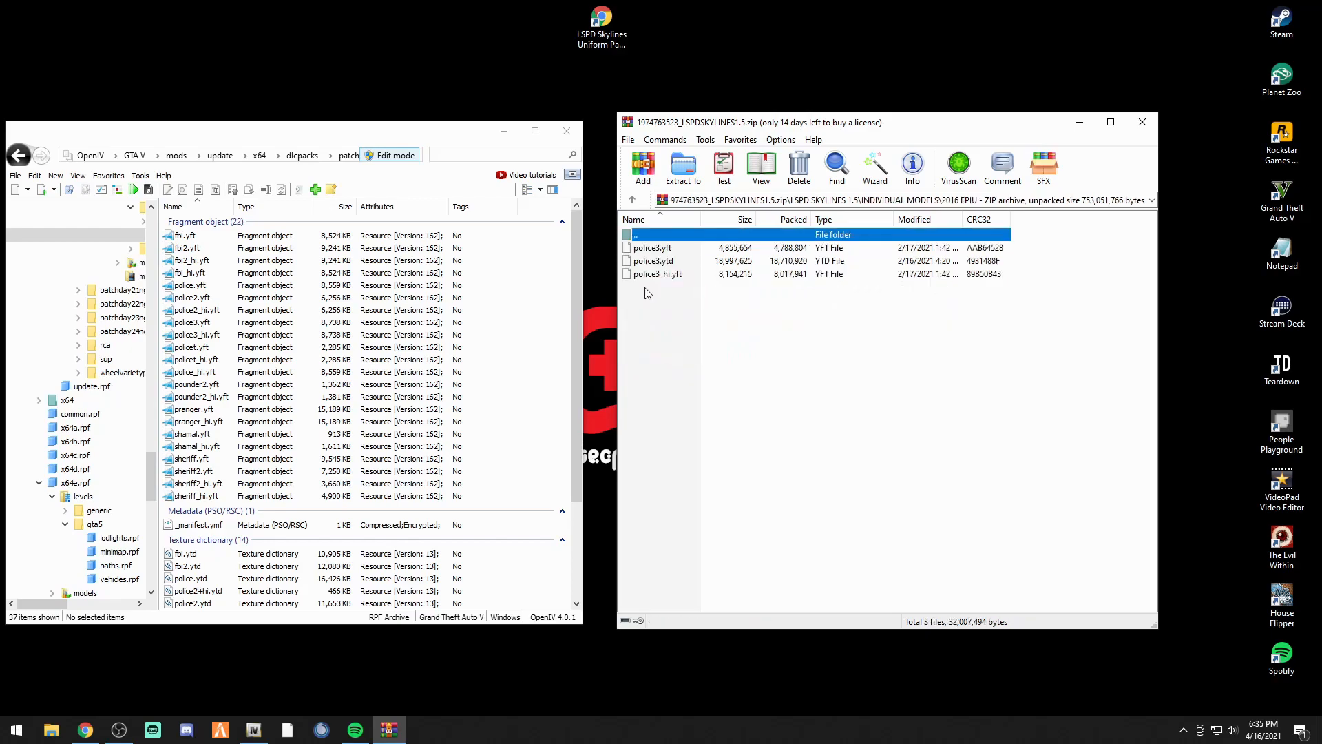
{"action": "left_click", "coordinate": [664, 319]}
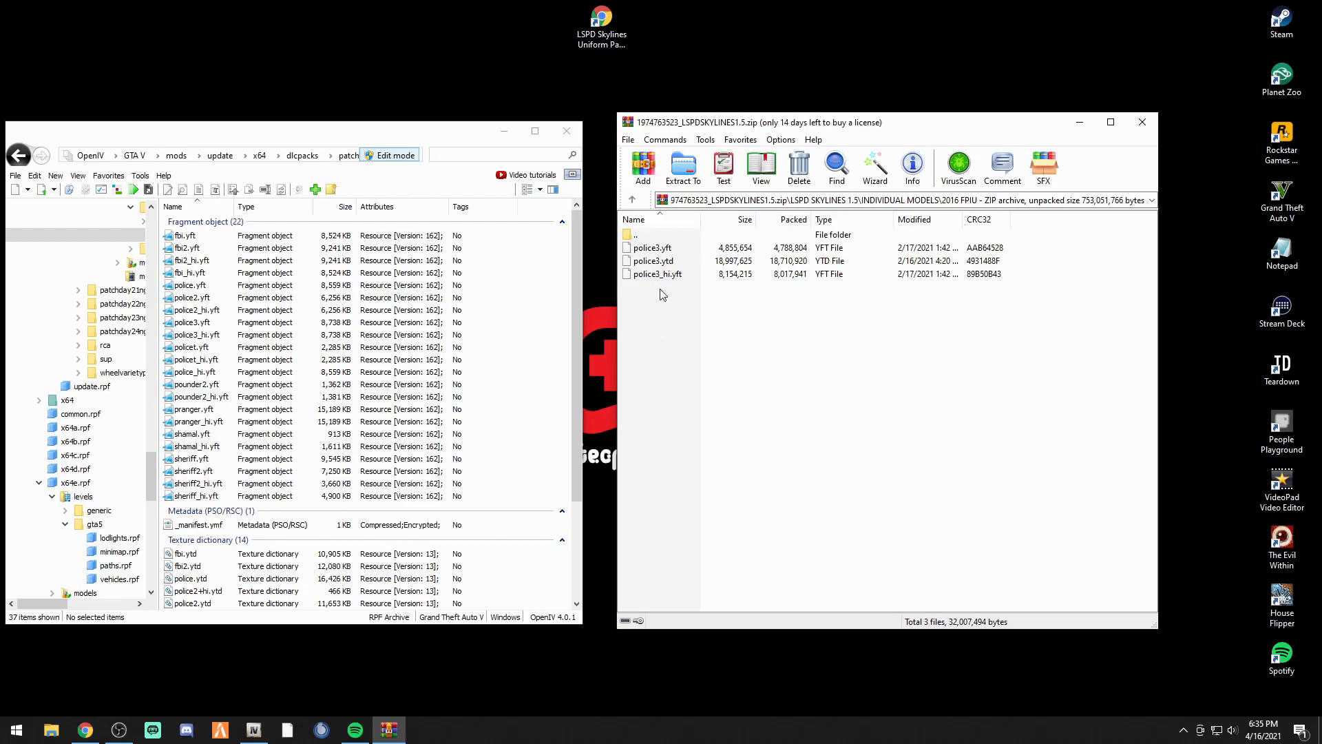
{"action": "left_click_drag", "start_coordinate": [662, 297], "coordinate": [658, 253]}
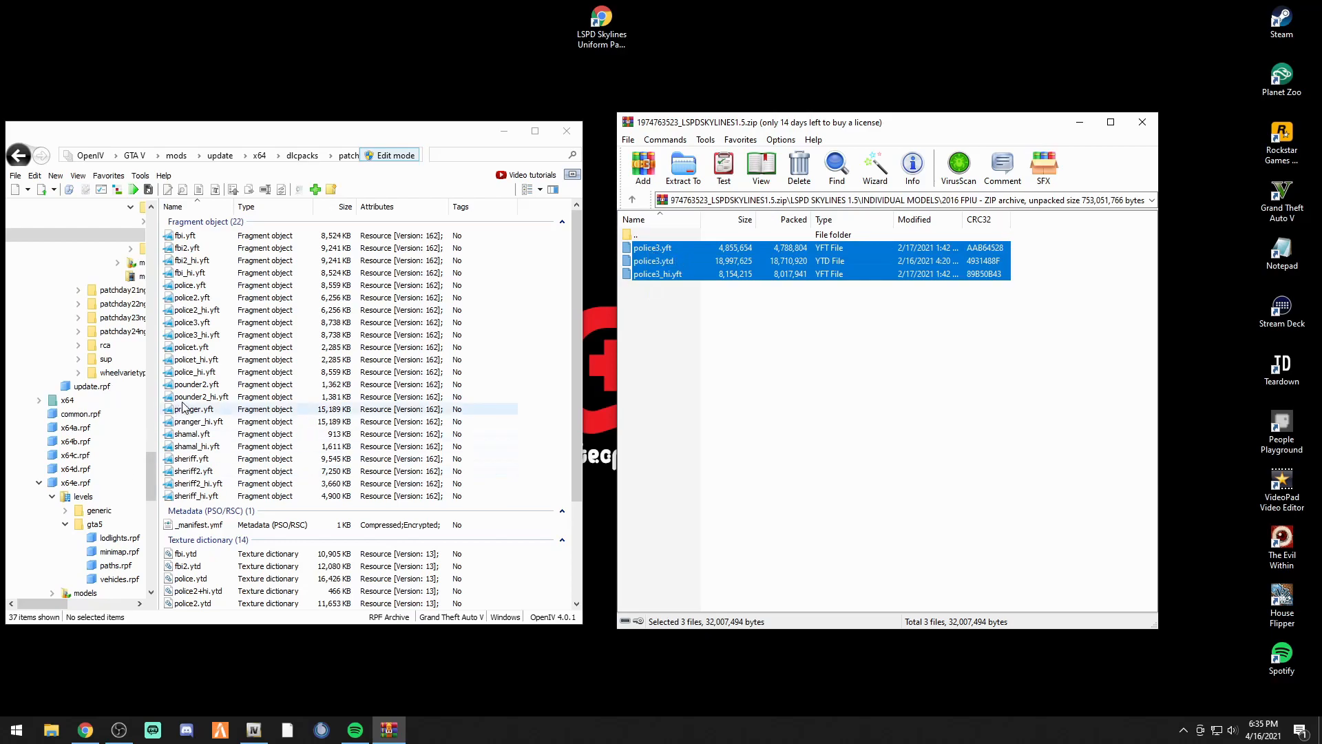
Preview OpenIV's existing police3.yft model from another angle and close the model viewer
{"action": "left_click", "coordinate": [190, 323]}
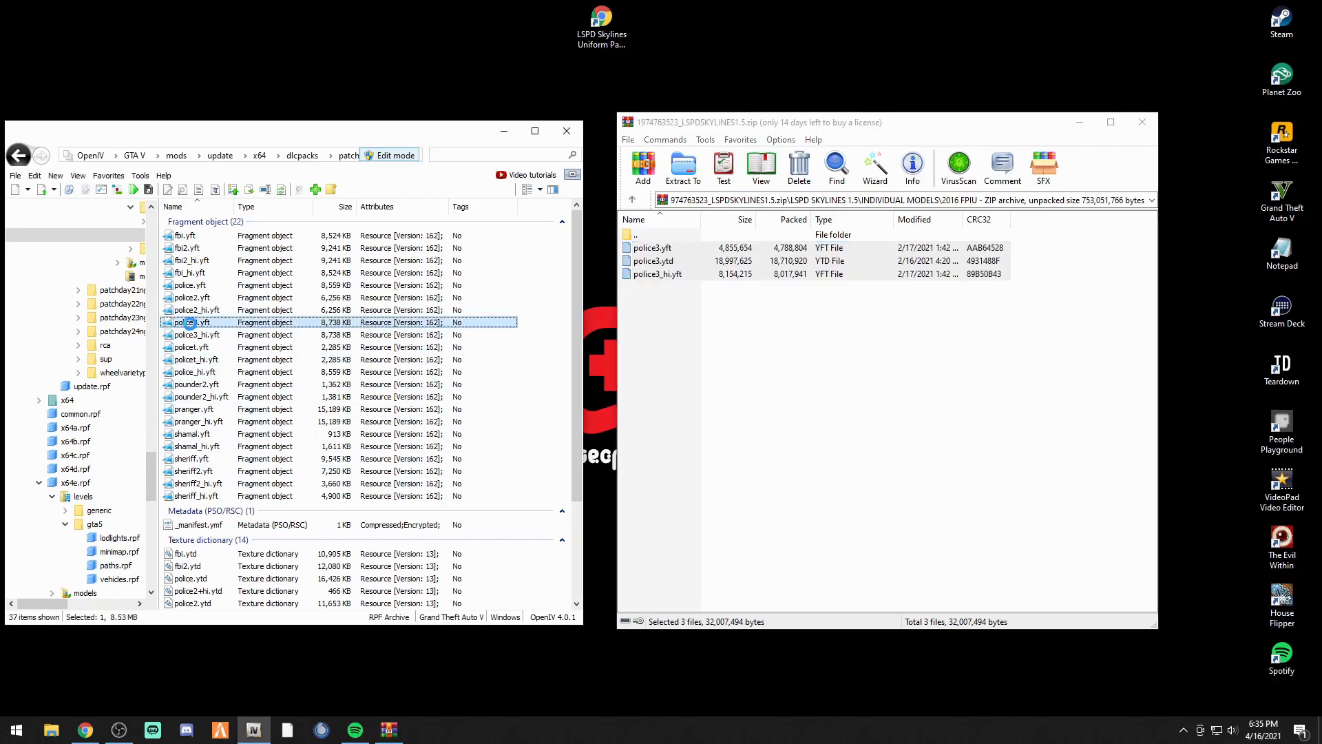
{"action": "double_click", "coordinate": [192, 324]}
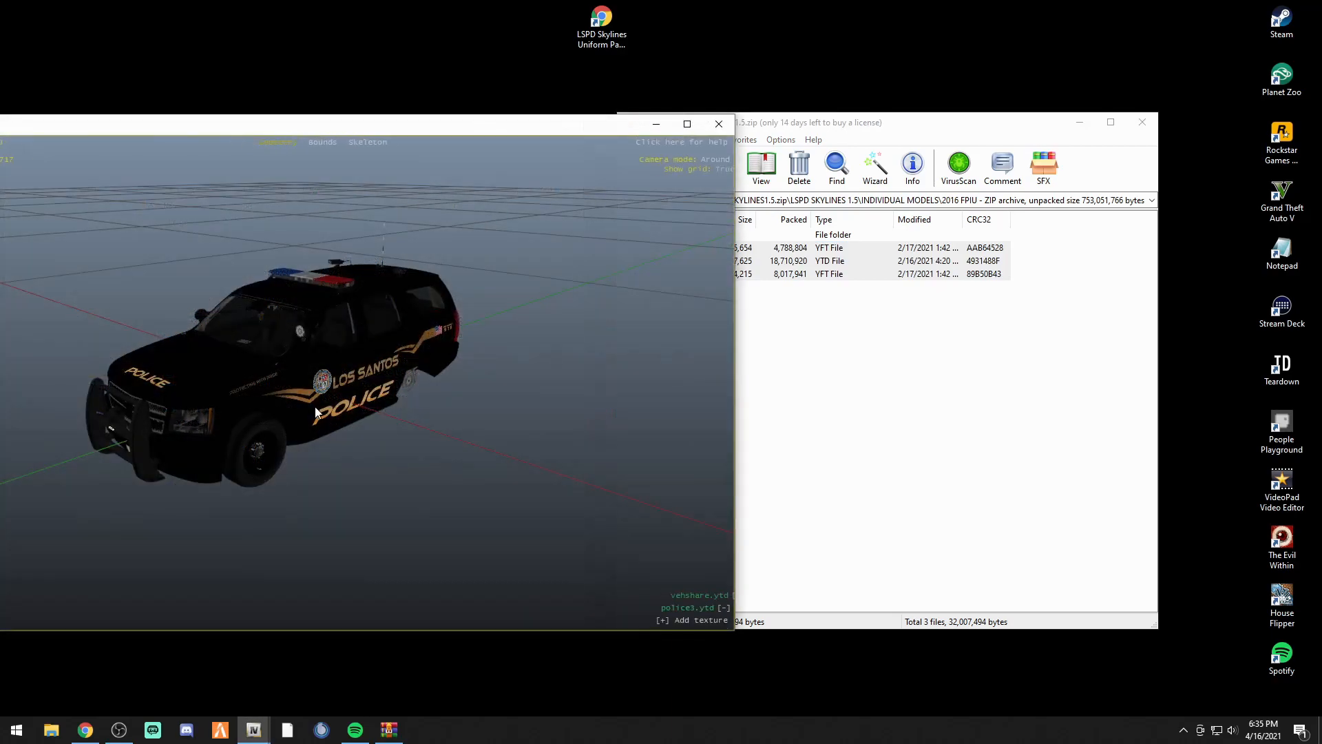
{"action": "left_click_drag", "start_coordinate": [237, 346], "coordinate": [164, 441]}
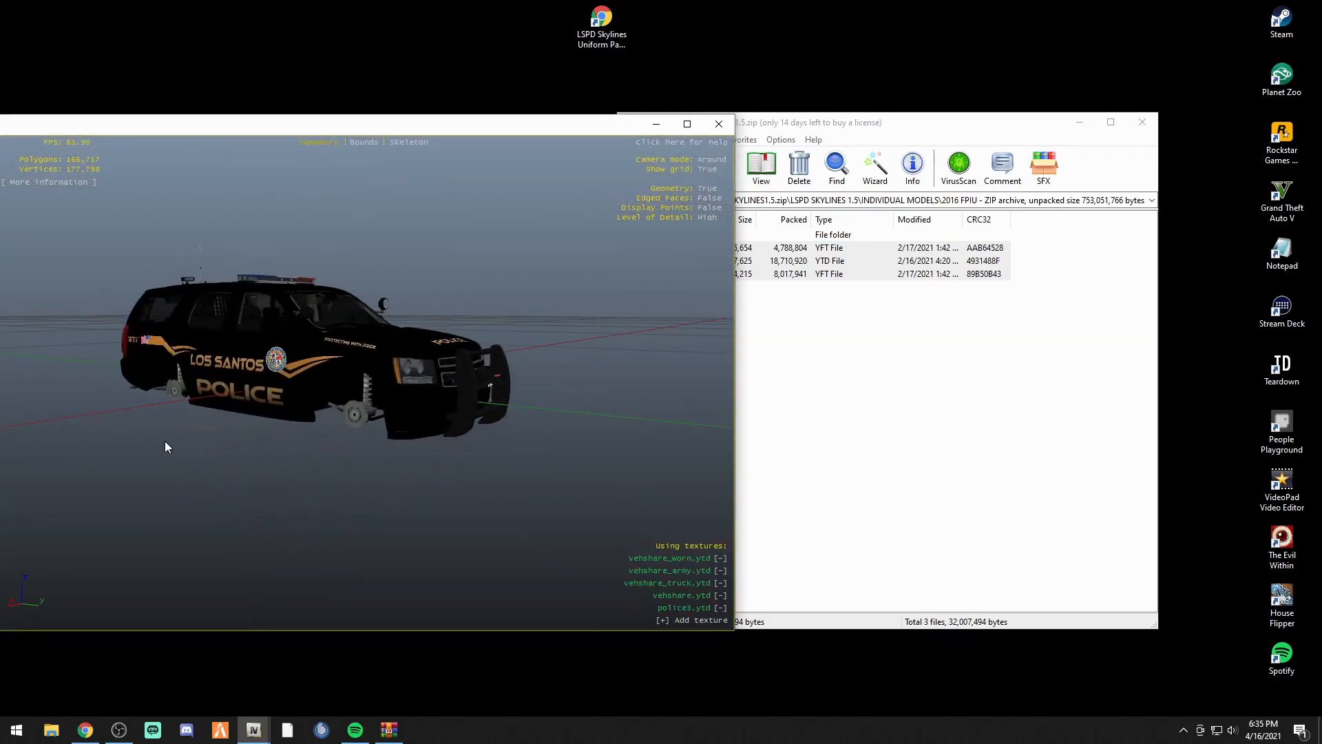
{"action": "left_click", "coordinate": [719, 125]}
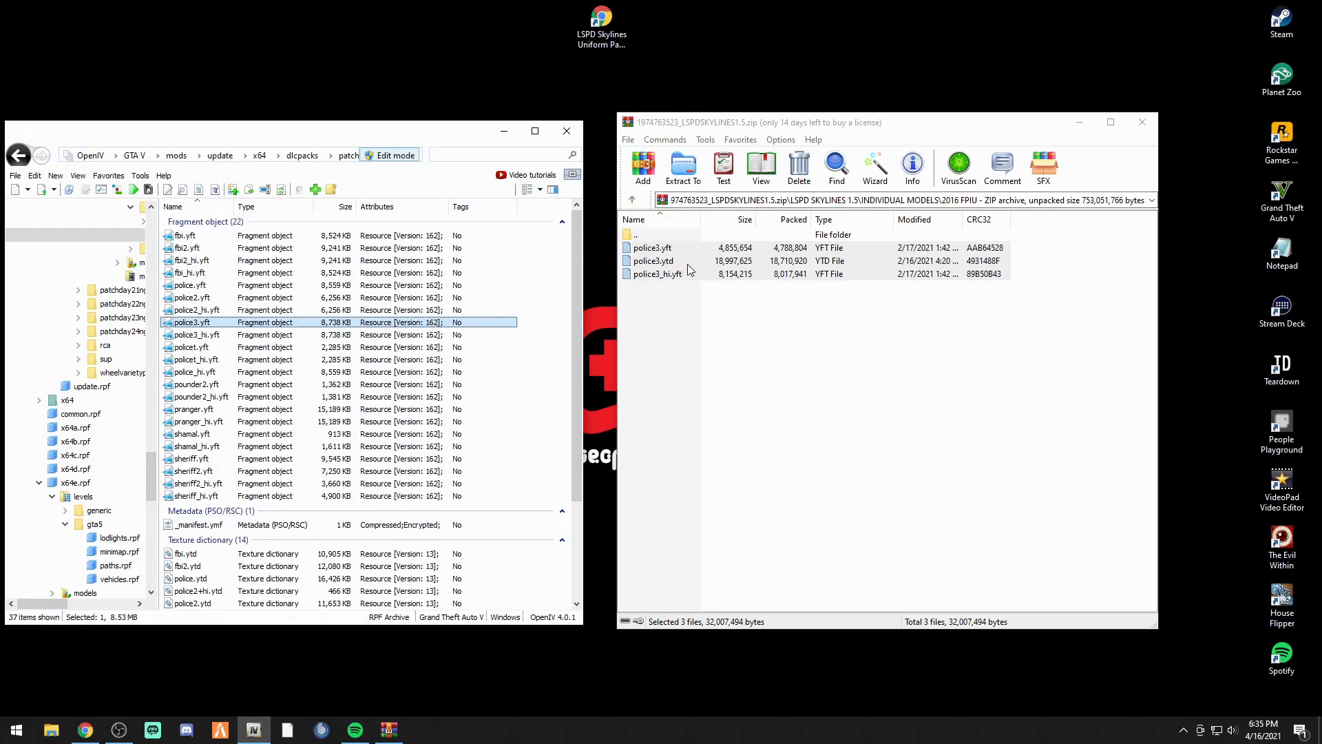
Copy the three selected 2016 FPIU police3 files into OpenIV's vehicles.rpf and preview the replaced police3.yft model
{"action": "left_click_drag", "start_coordinate": [684, 263], "coordinate": [546, 421]}
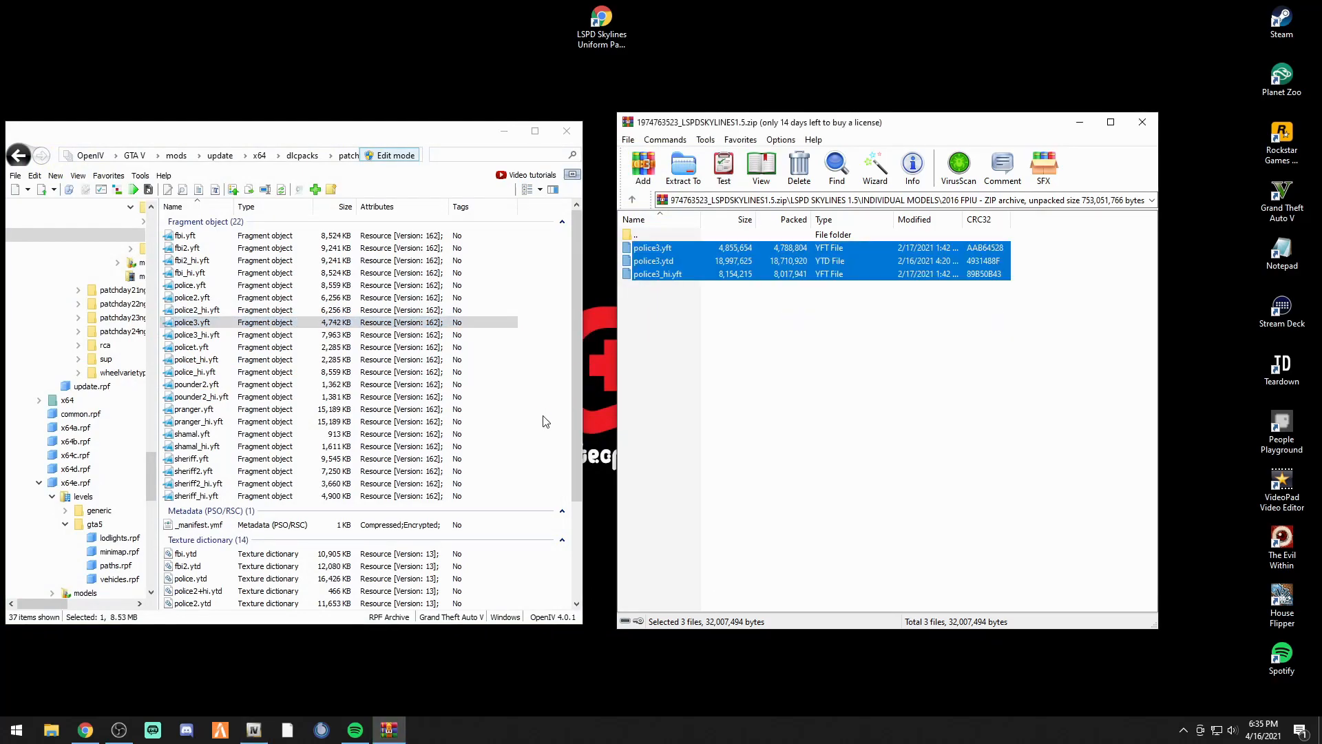
{"action": "left_click", "coordinate": [185, 323]}
{"action": "double_click", "coordinate": [184, 323]}
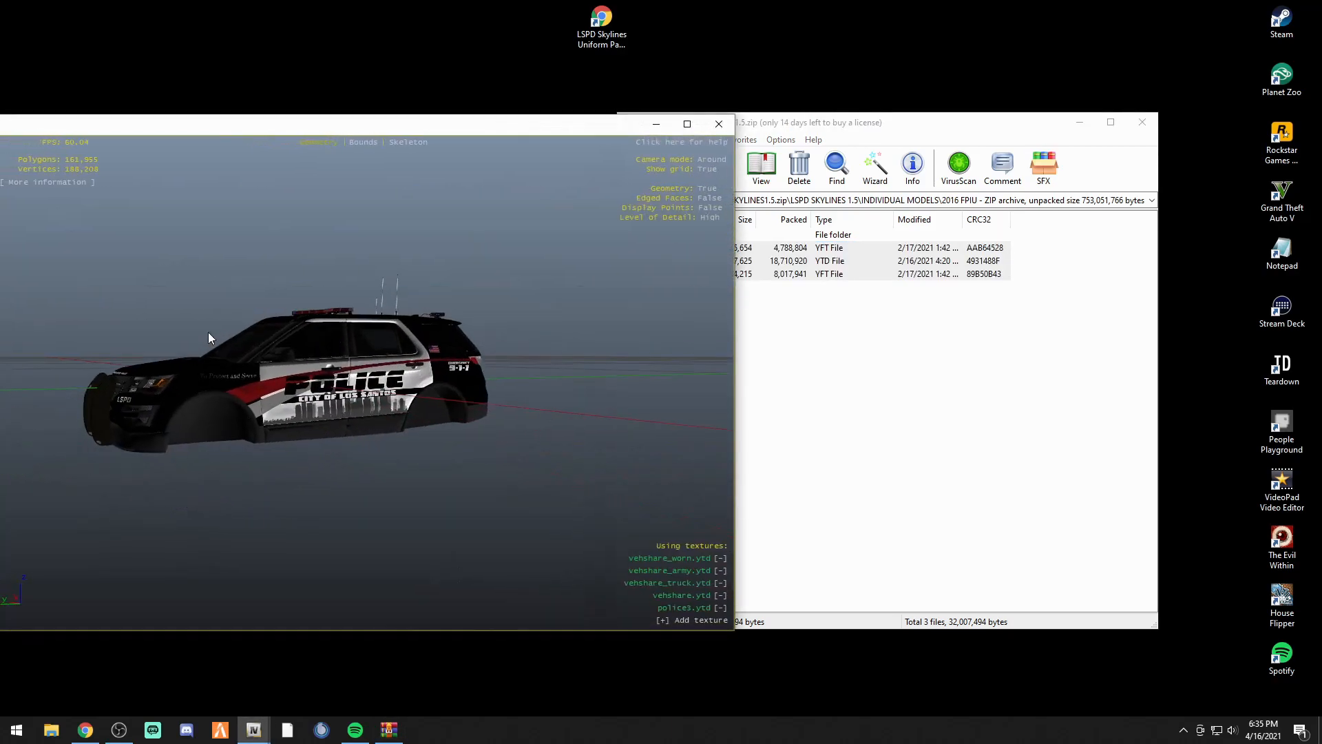
Finish previewing the replaced police3.yft model, close the viewer, and open the archive's VCFs folder under LSPD SKYLINES 1.5
{"action": "left_click_drag", "start_coordinate": [208, 332], "coordinate": [245, 365]}
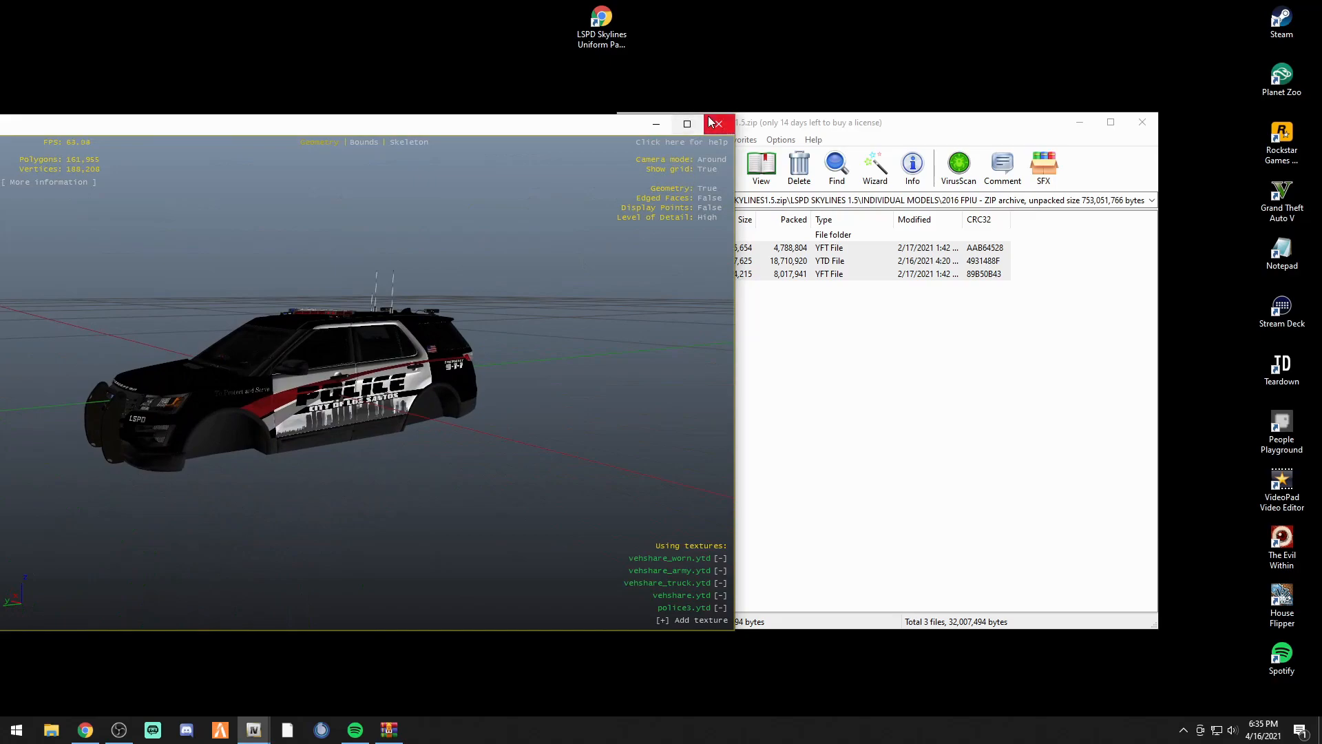
{"action": "left_click", "coordinate": [719, 123]}
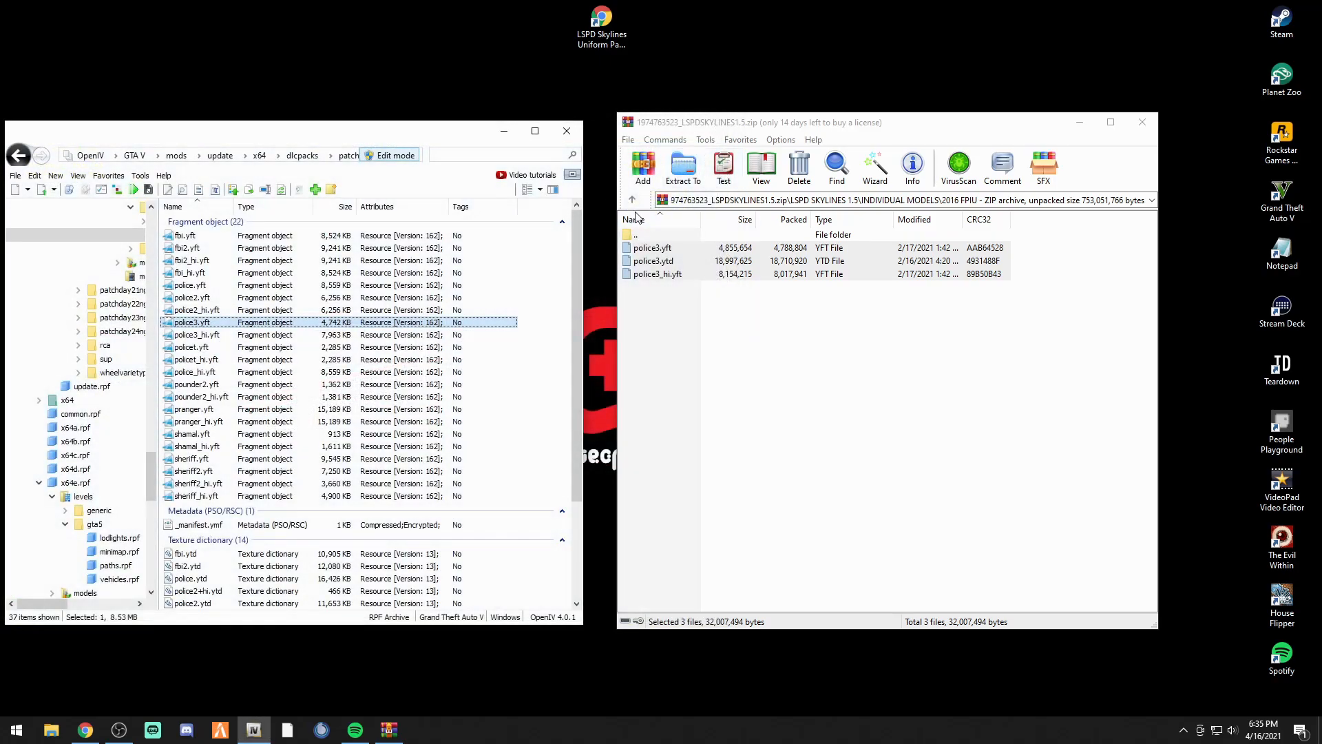
{"action": "left_click", "coordinate": [633, 201]}
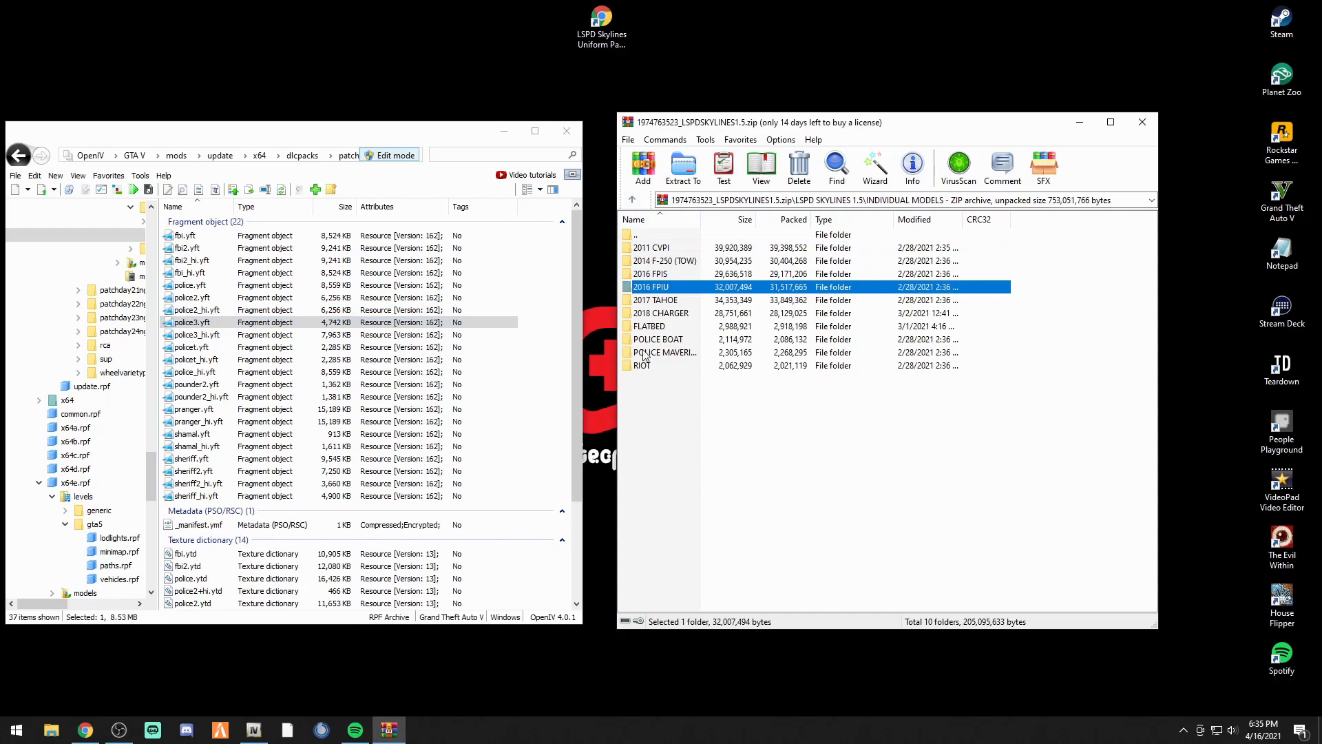
{"action": "left_click", "coordinate": [632, 200]}
{"action": "double_click", "coordinate": [643, 287]}
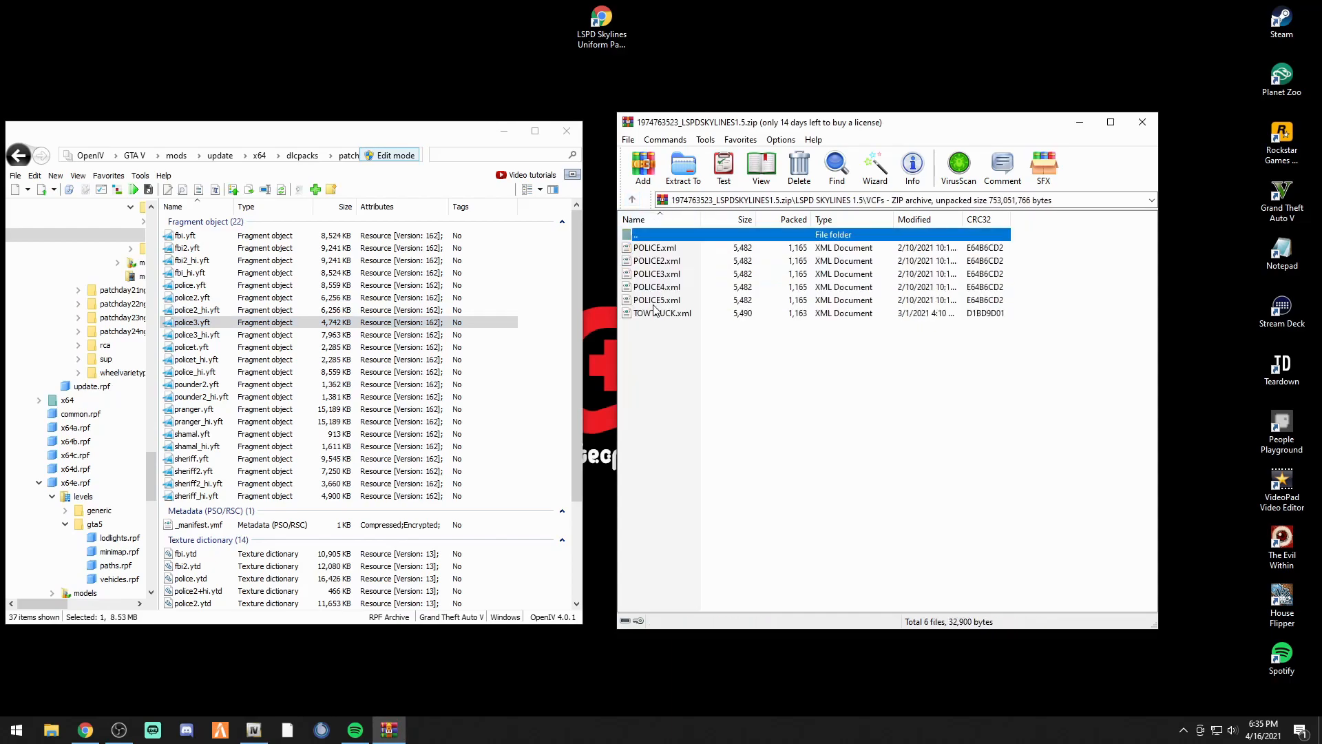
Open the pack_default folder inside GTA V's ELS folder in OpenIV
{"action": "scroll", "coordinate": [33, 337], "scroll_direction": "up", "scroll_amount": 8}
{"action": "scroll", "coordinate": [32, 336], "scroll_direction": "down", "scroll_amount": 9}
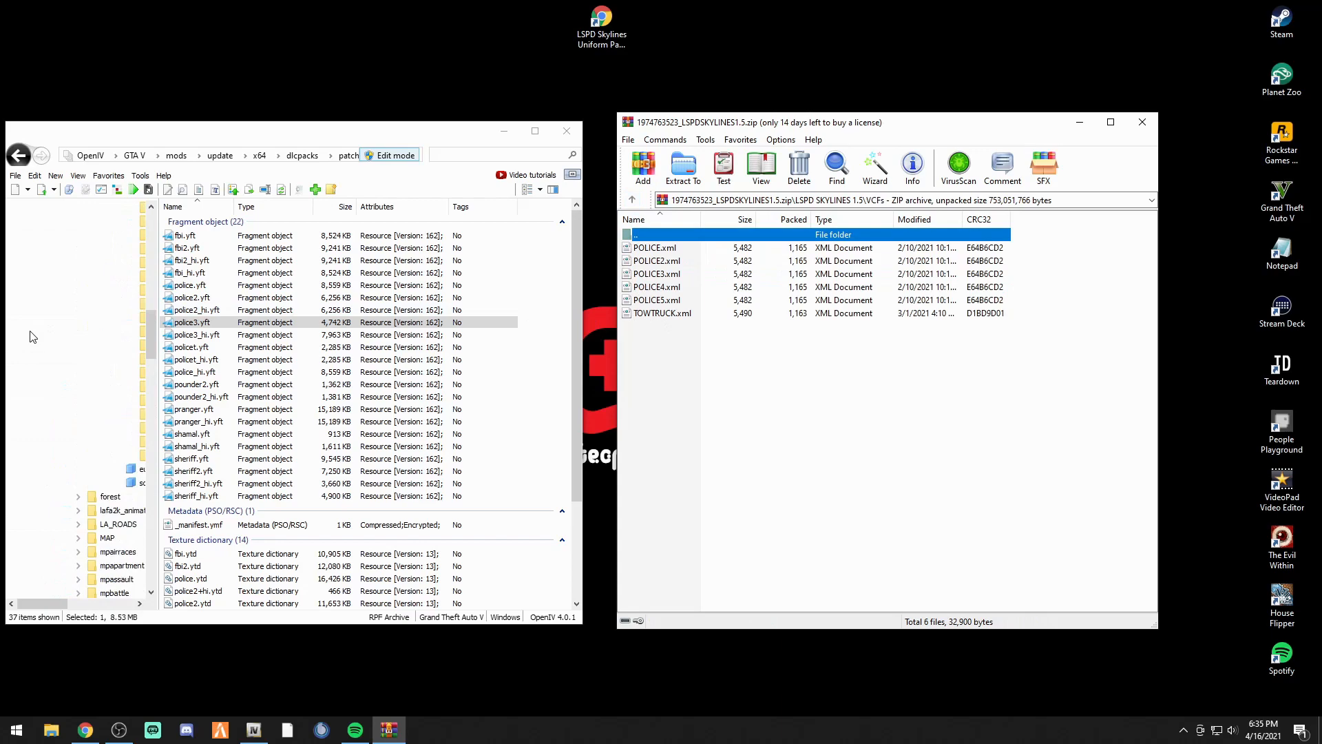
{"action": "scroll", "coordinate": [32, 336], "scroll_direction": "up", "scroll_amount": 6}
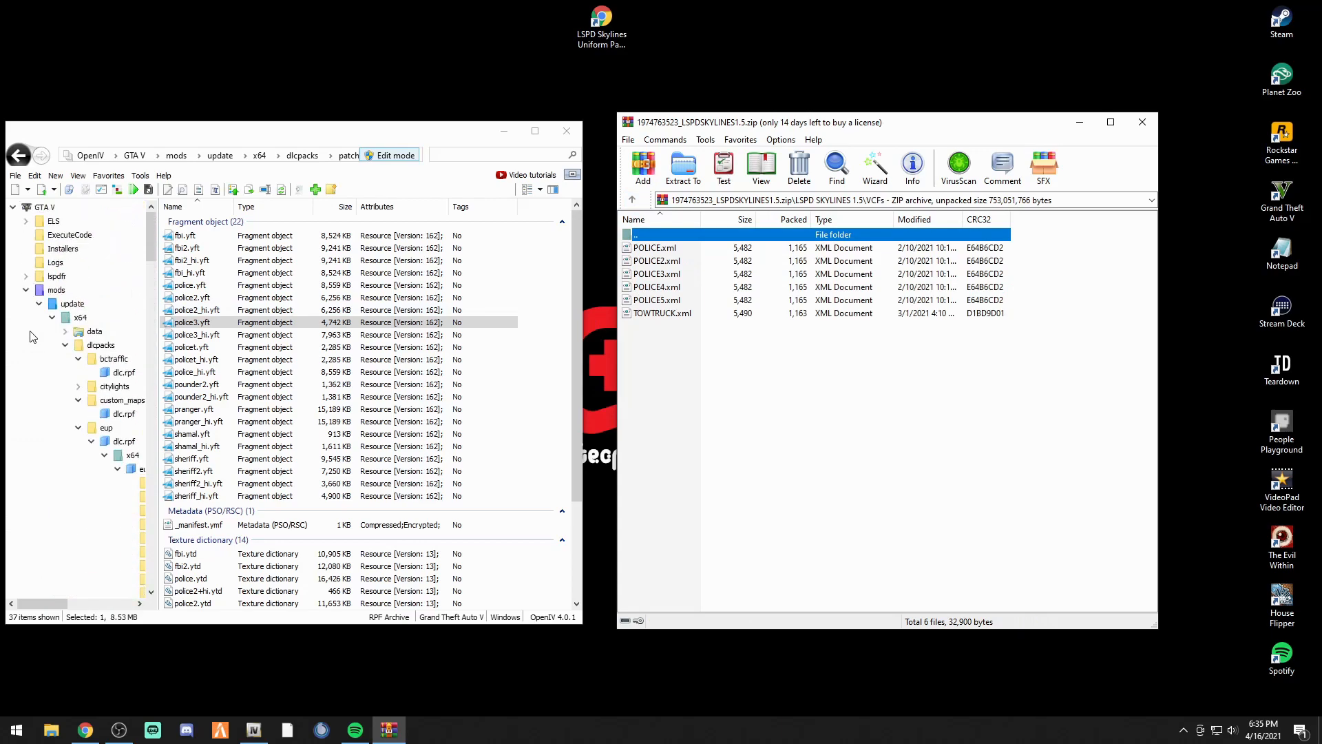
{"action": "left_click", "coordinate": [53, 223]}
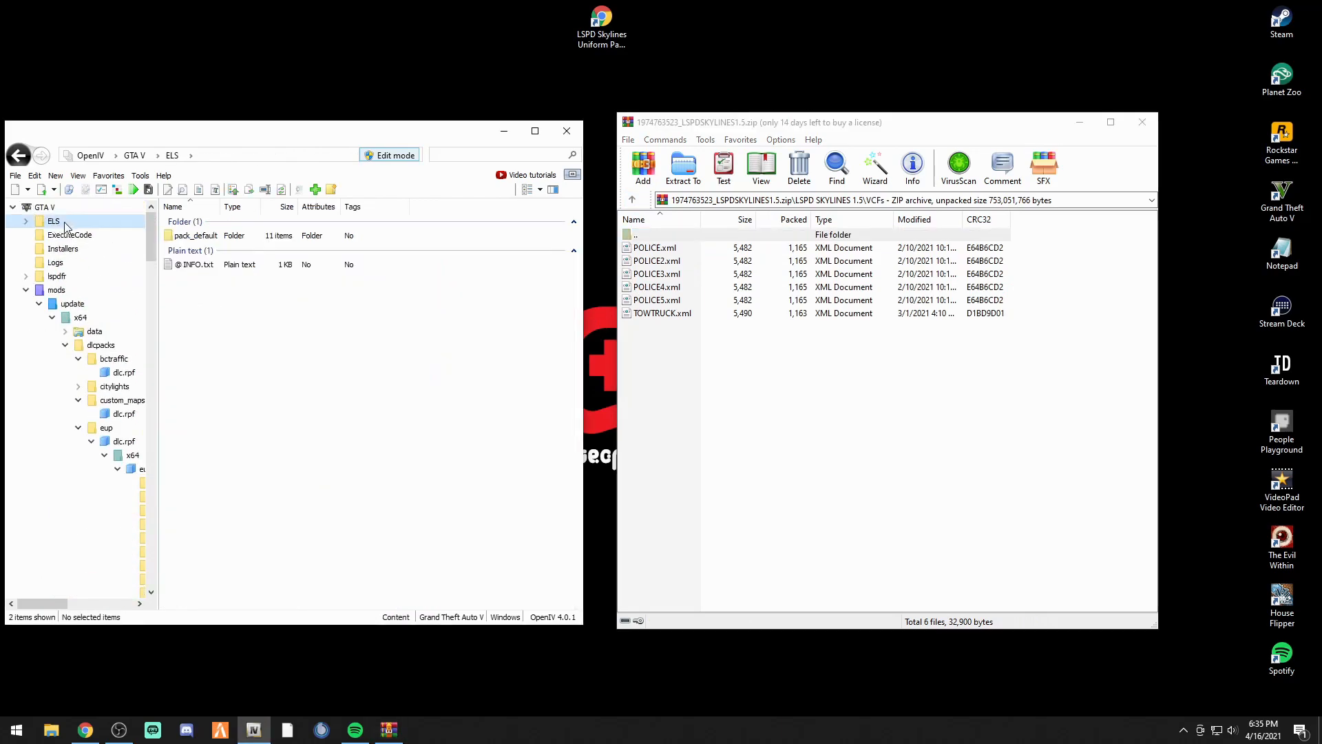
{"action": "double_click", "coordinate": [195, 236]}
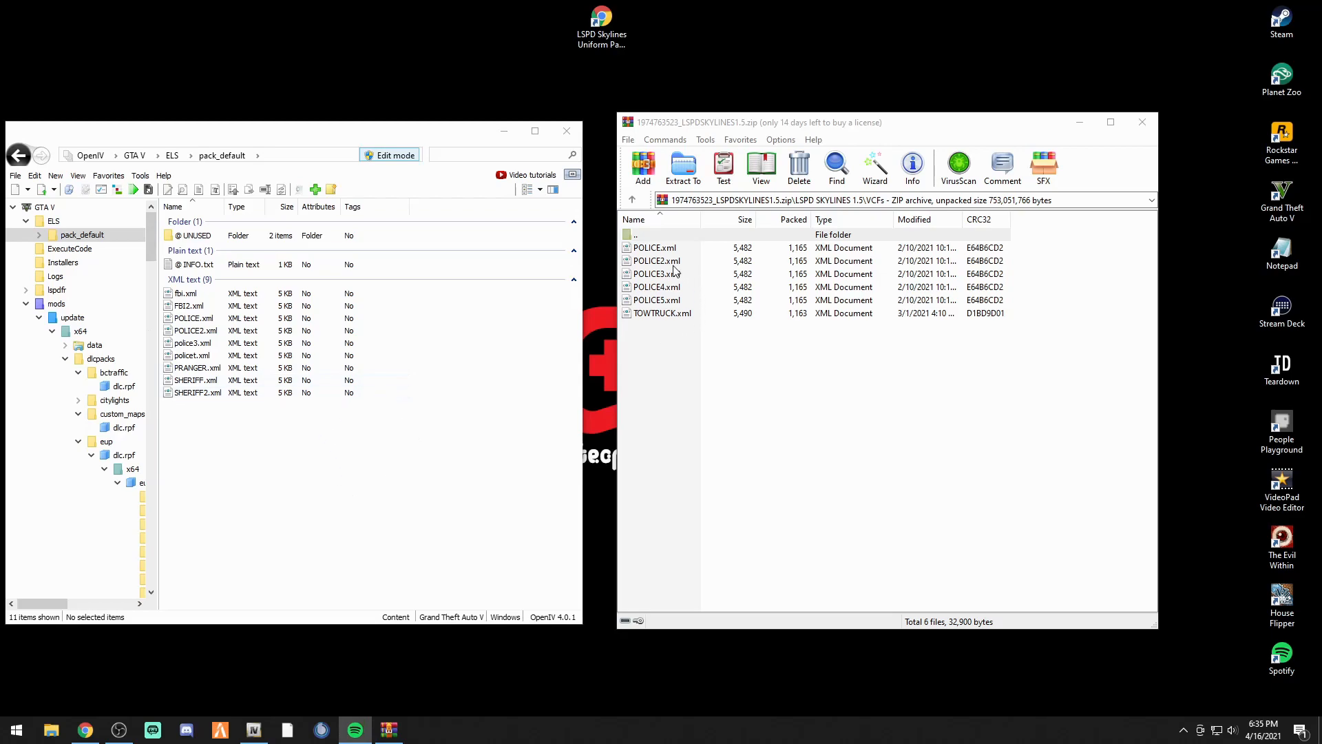
Delete police3.xml from pack_default and copy POLICE3.xml there from the archive's VCFs folder
{"action": "right_click", "coordinate": [184, 343]}
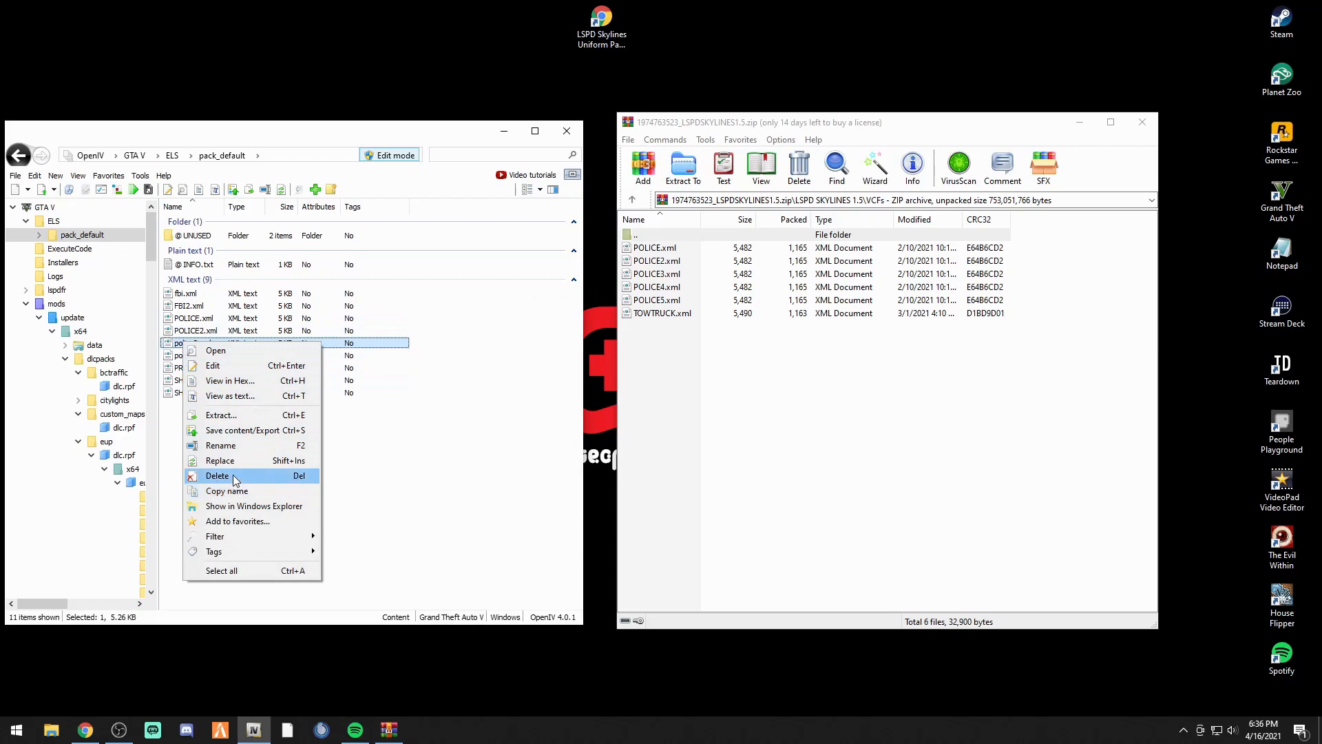
{"action": "left_click", "coordinate": [290, 475]}
{"action": "left_click_drag", "start_coordinate": [670, 277], "coordinate": [321, 420]}
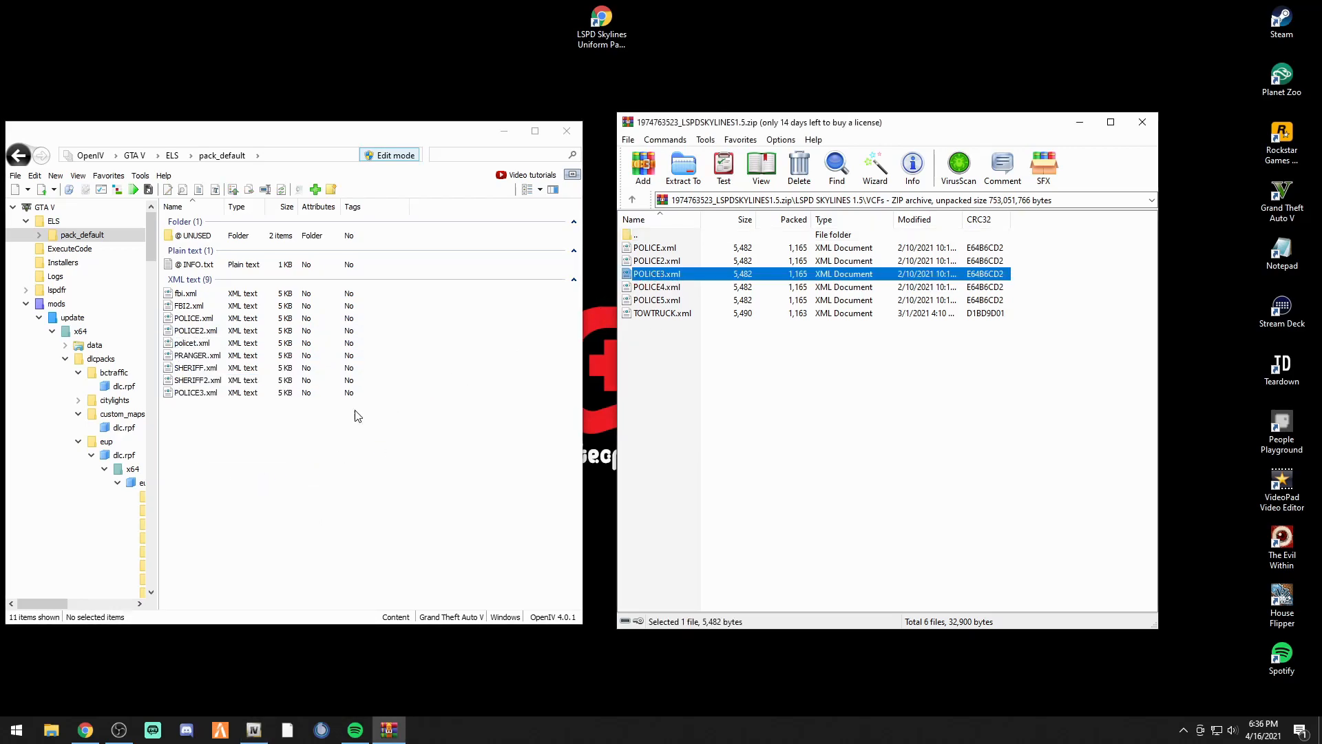
Open INDIVIDUAL MODELS in the archive and return OpenIV to the patchday20ng vehicles.rpf
{"action": "left_click", "coordinate": [633, 200]}
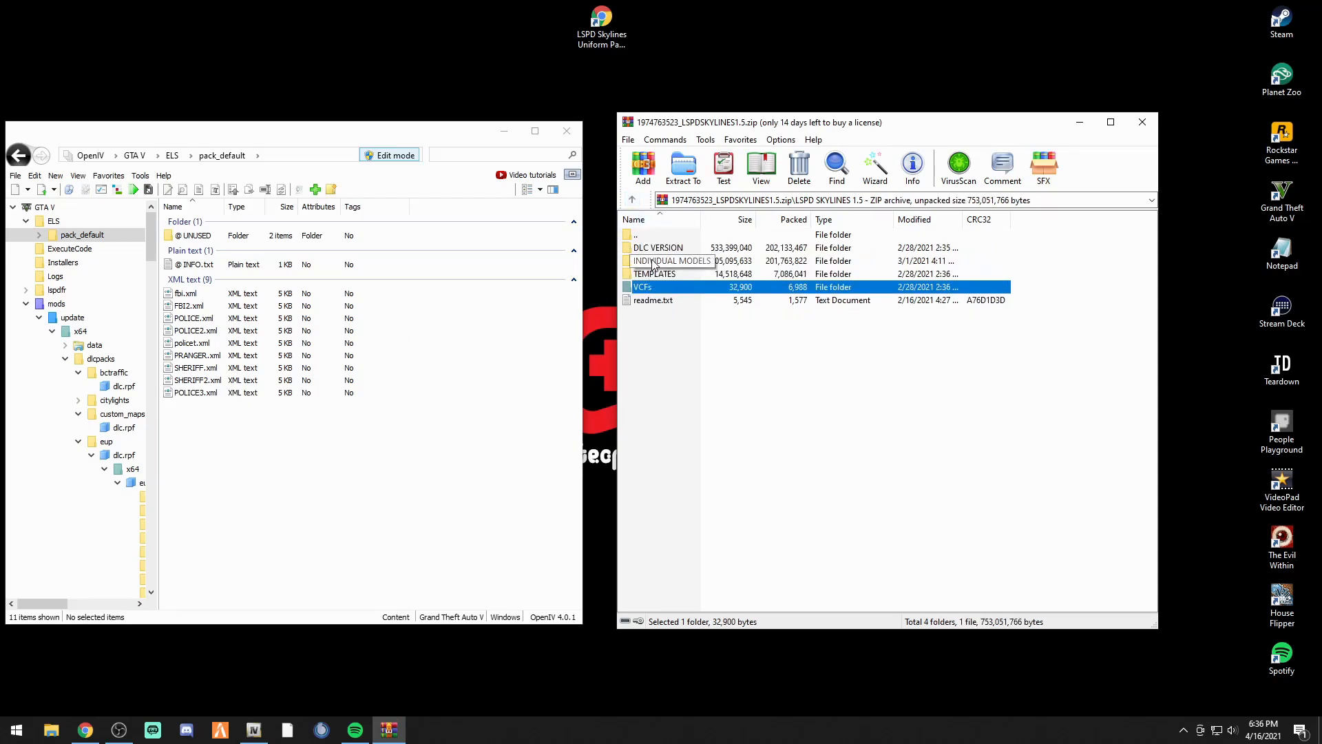
{"action": "double_click", "coordinate": [655, 262]}
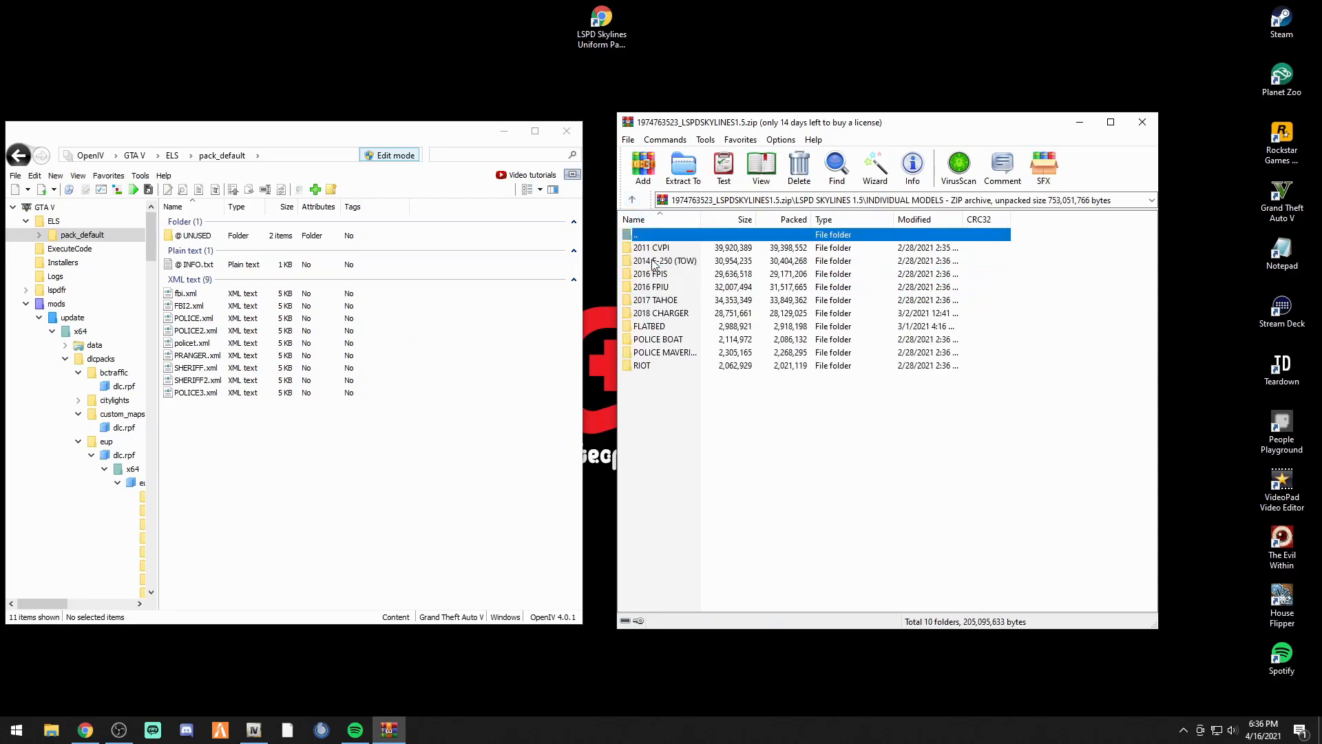
{"action": "left_click", "coordinate": [19, 156]}
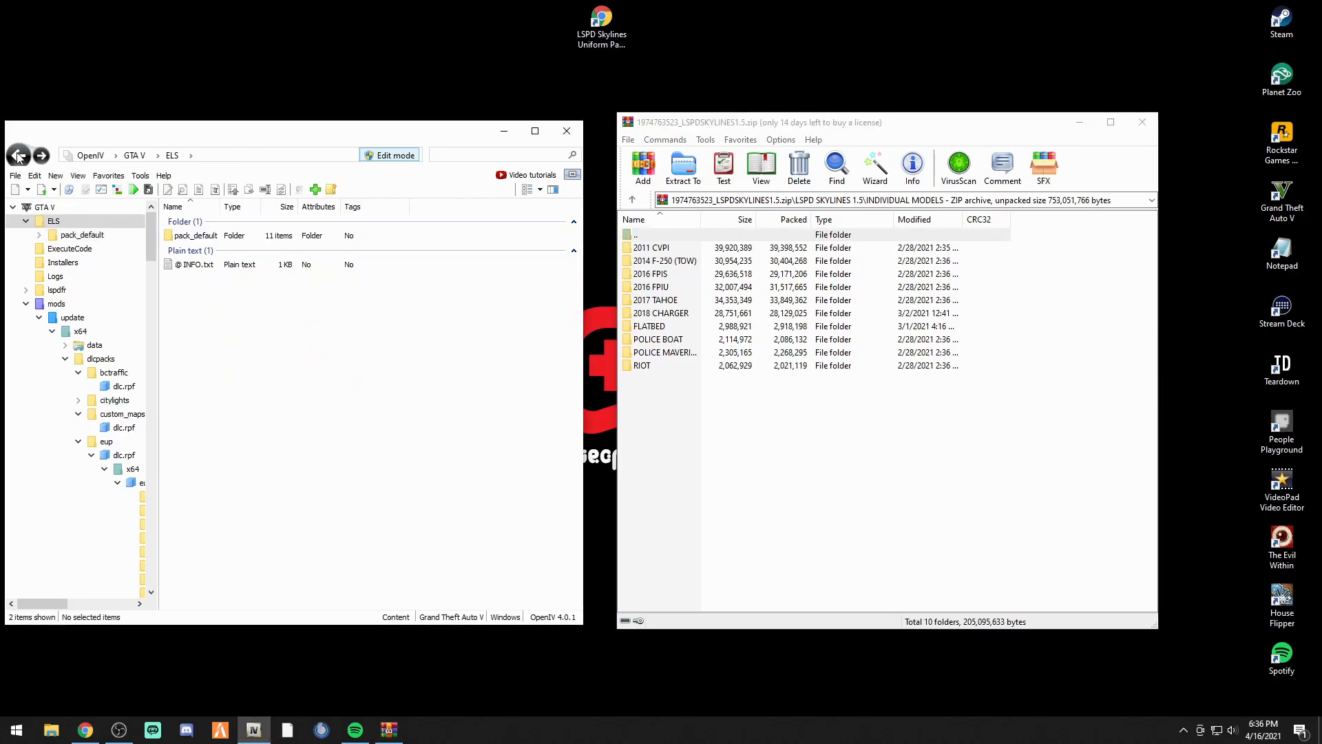
{"action": "left_click", "coordinate": [19, 156]}
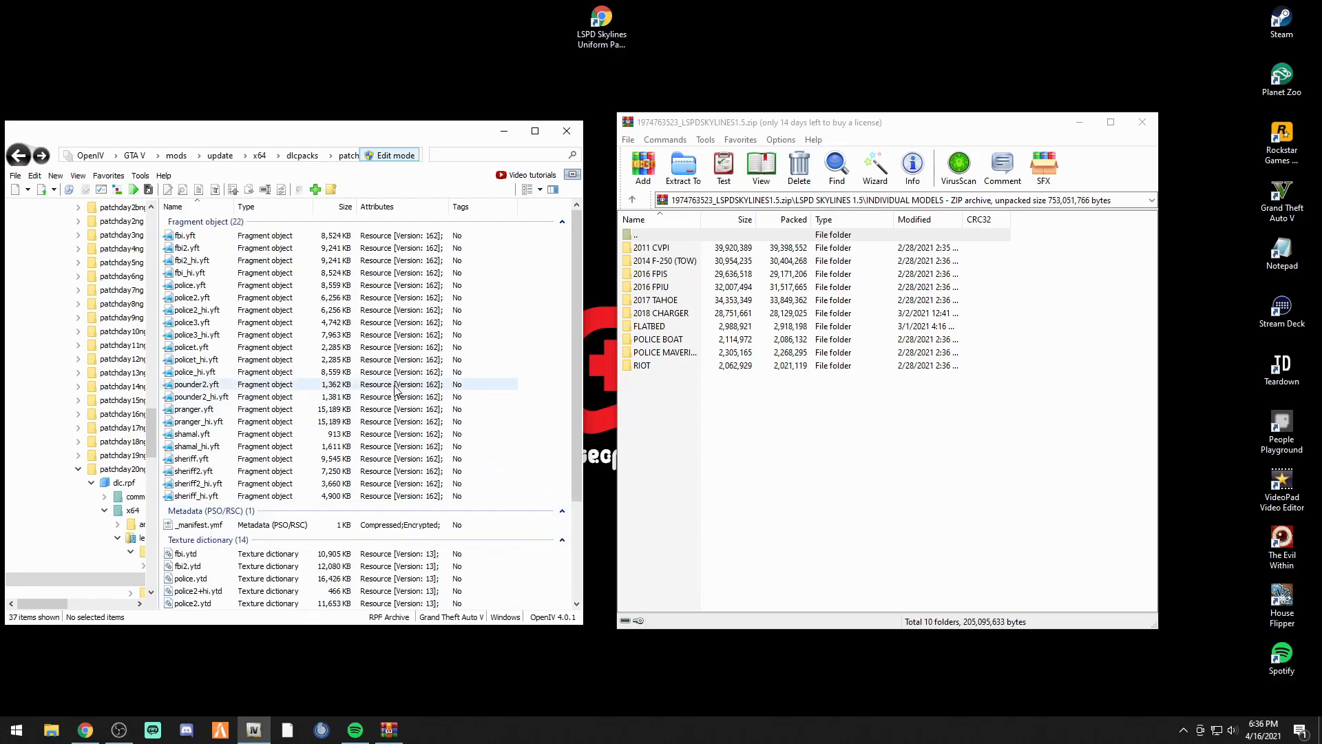
Look into the archive's 2011 CVPI folder, then open 2016 FPIS and select police.yft, police.ytd and police_hi.yft
{"action": "double_click", "coordinate": [661, 249]}
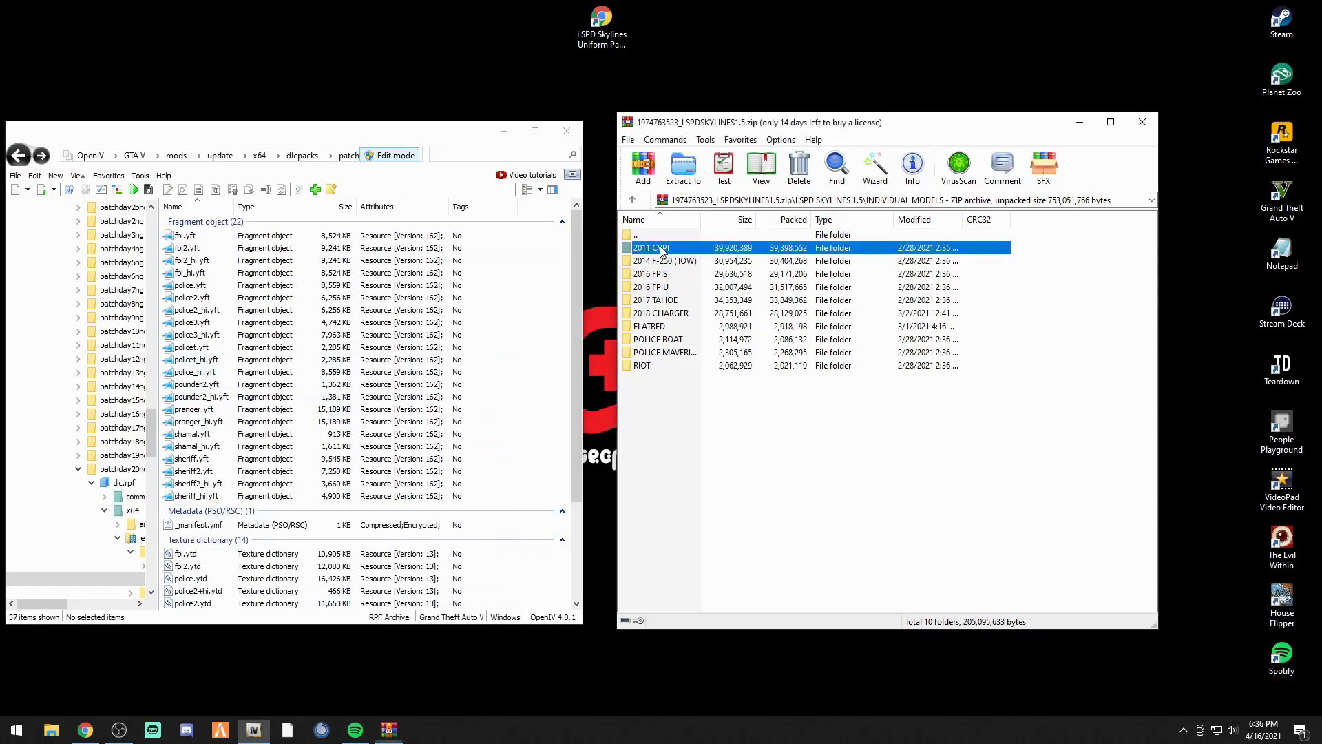
{"action": "left_click", "coordinate": [632, 199]}
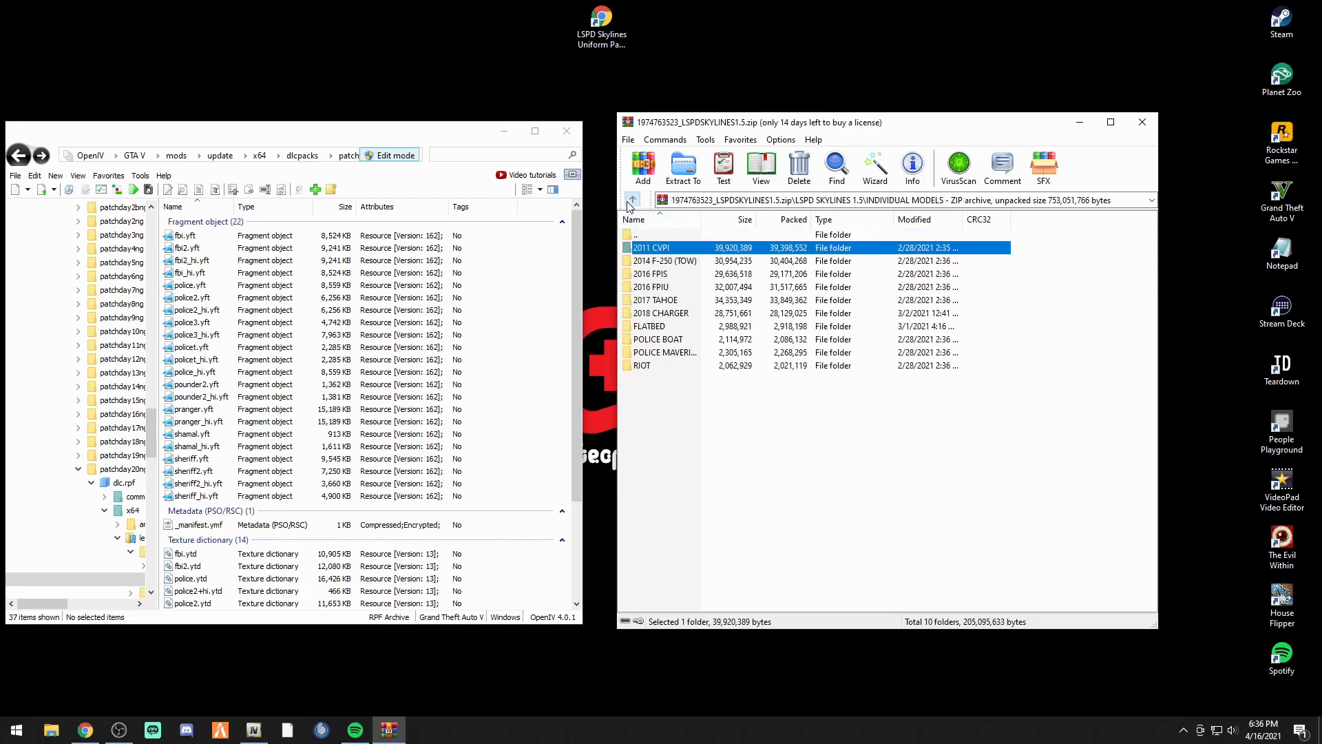
{"action": "double_click", "coordinate": [663, 276]}
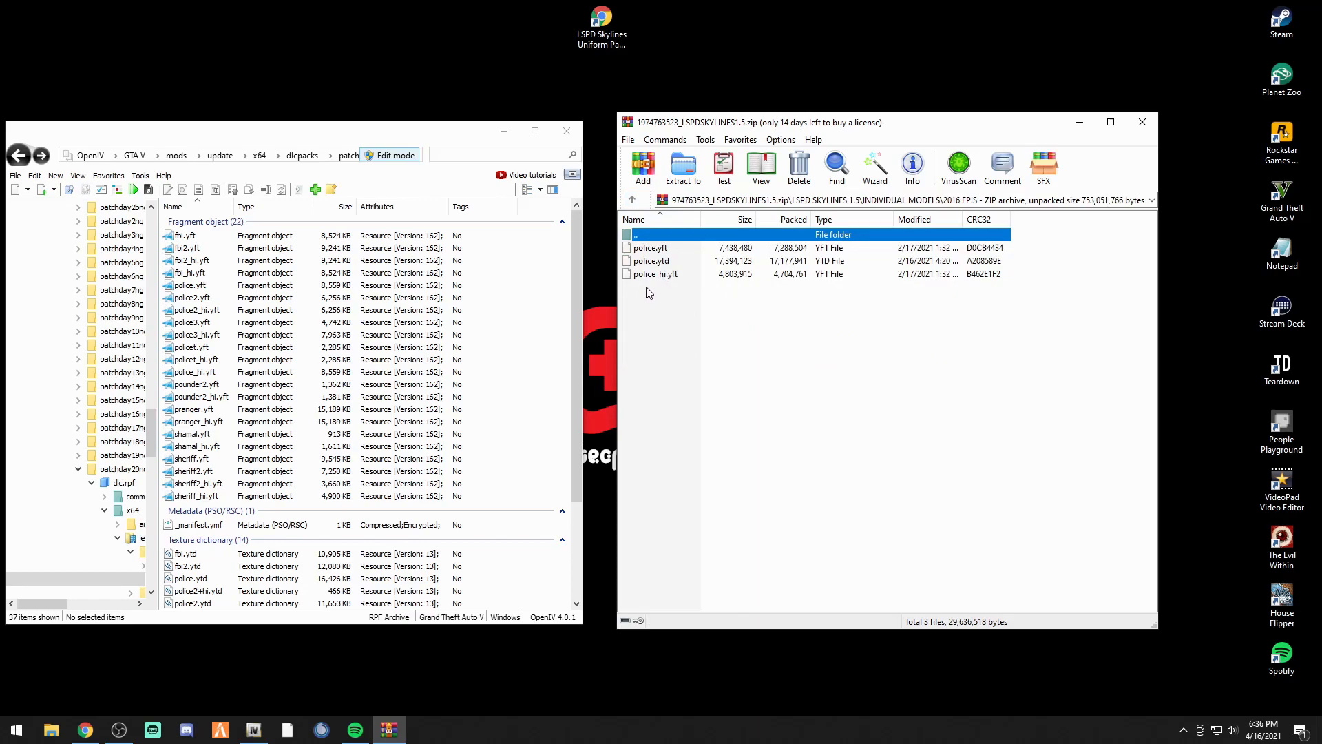
{"action": "left_click_drag", "start_coordinate": [658, 308], "coordinate": [675, 263]}
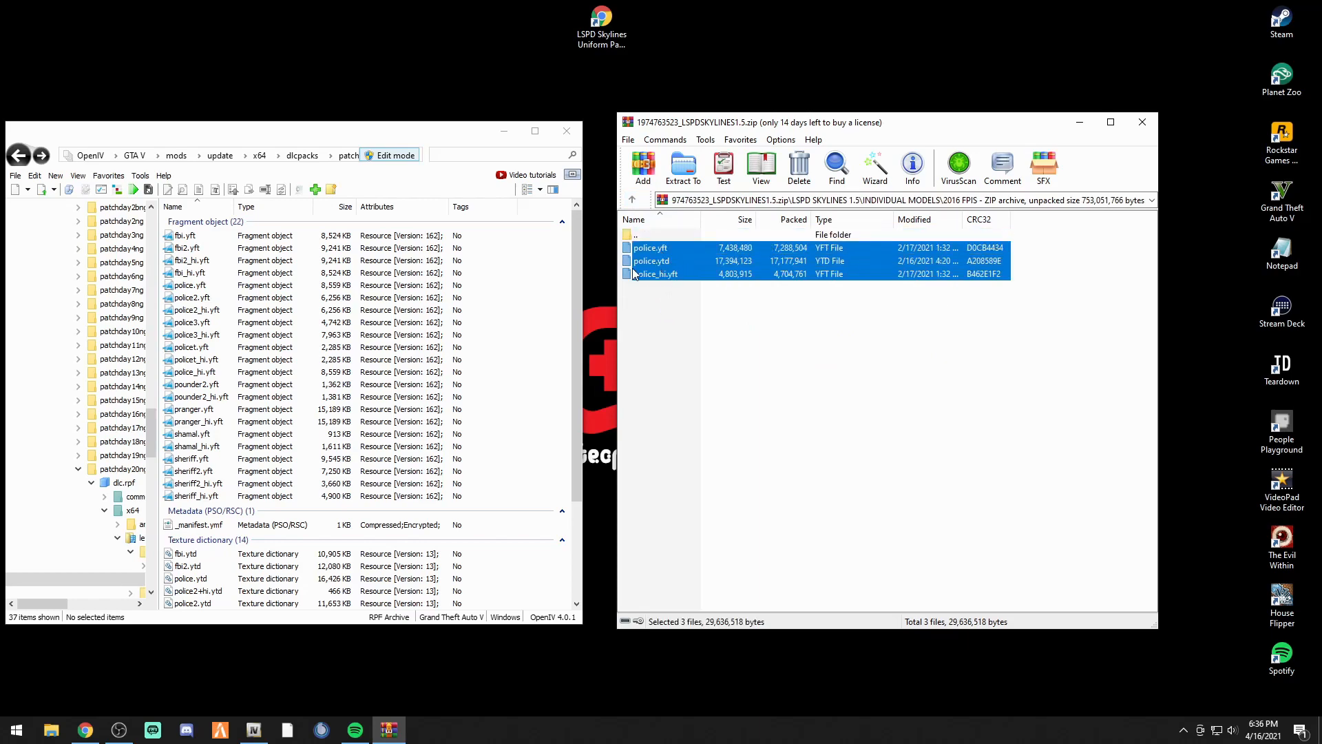
Preview OpenIV's existing police.yft model, close the viewer, and copy the three selected 2016 FPIS police files into vehicles.rpf
{"action": "double_click", "coordinate": [198, 291]}
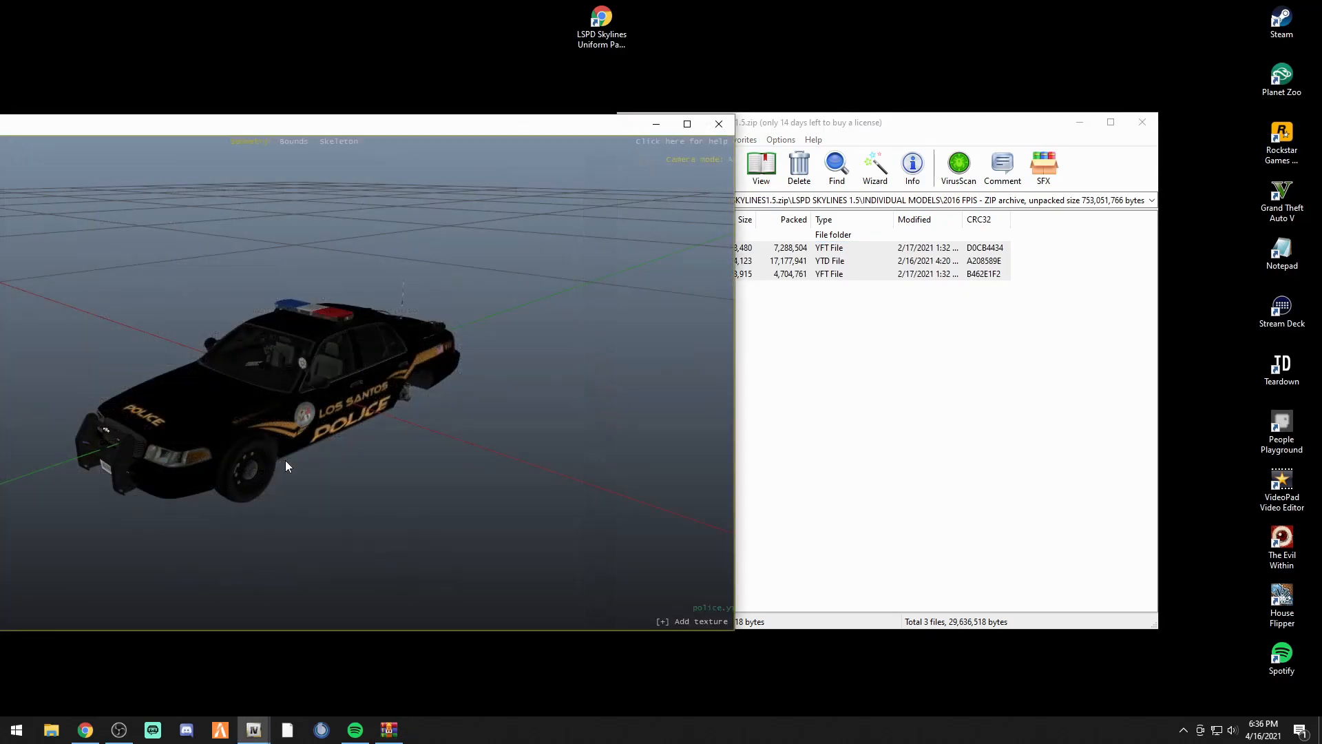
{"action": "left_click_drag", "start_coordinate": [285, 460], "coordinate": [172, 381]}
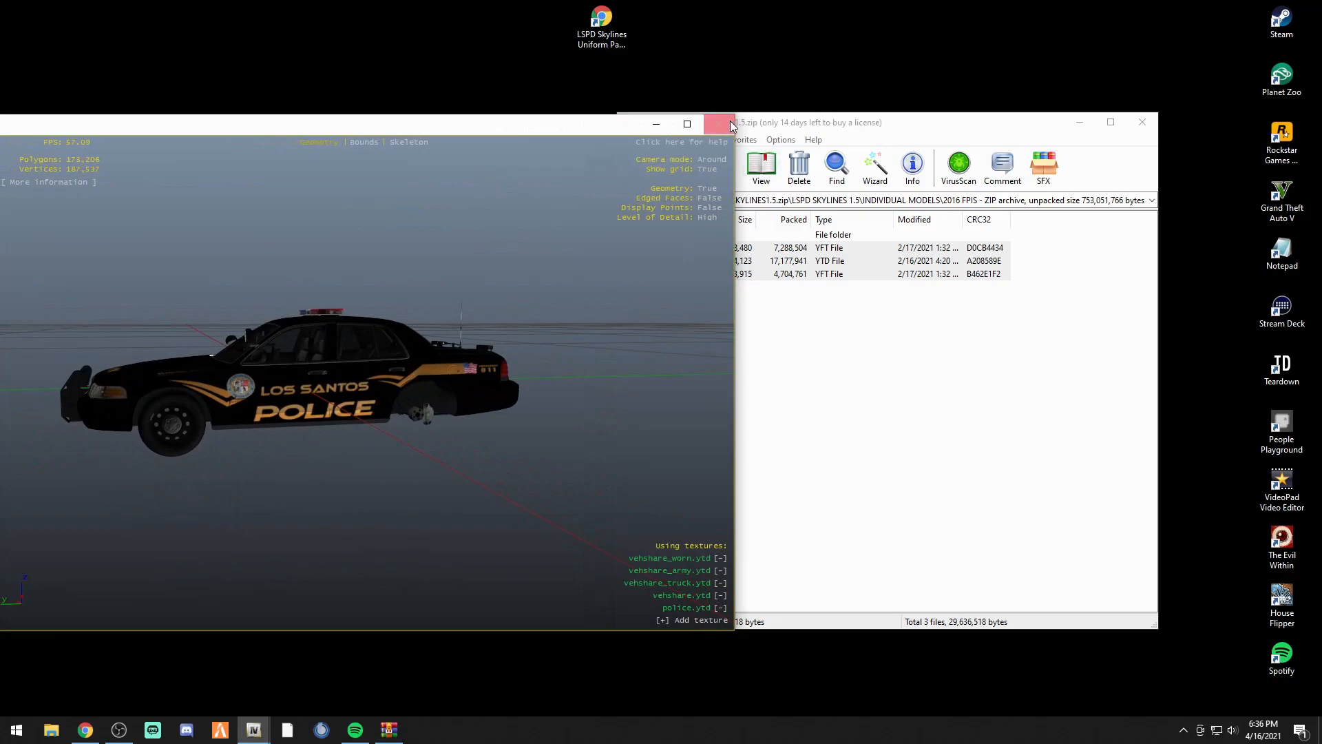
{"action": "left_click", "coordinate": [719, 124]}
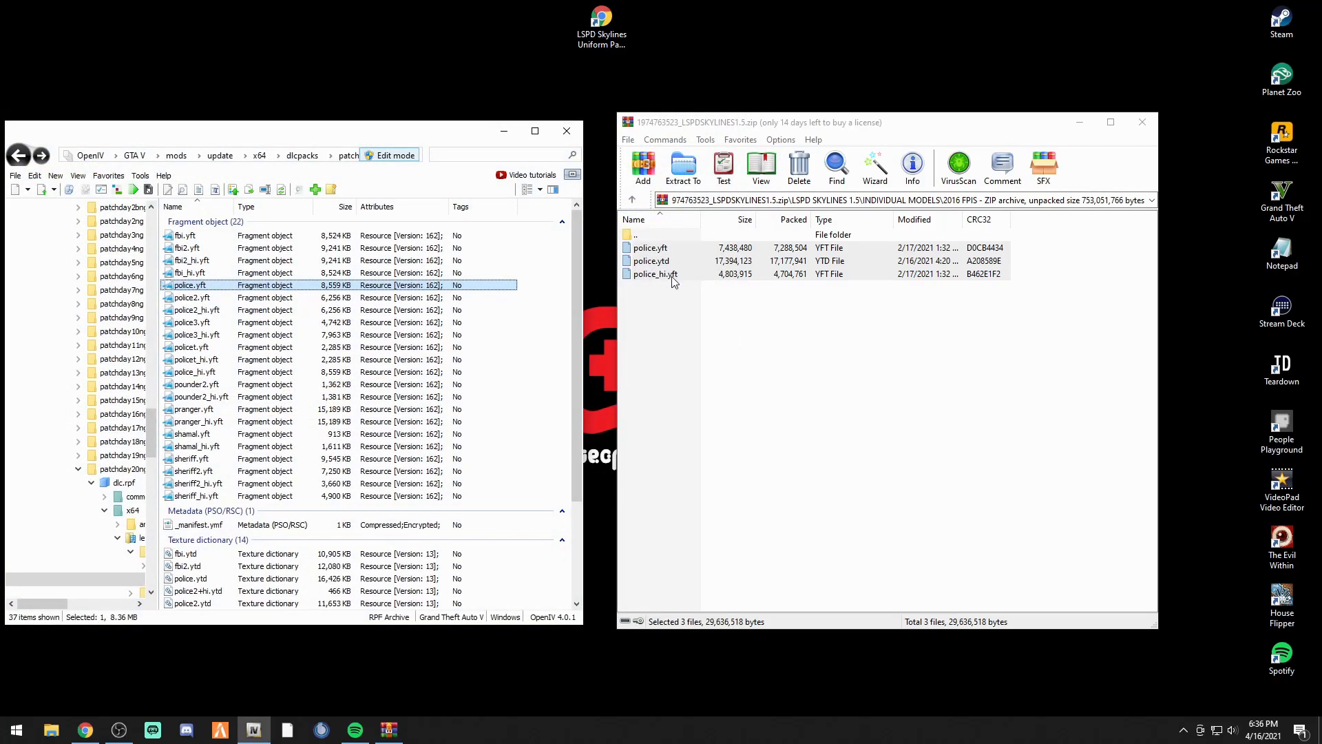
{"action": "left_click_drag", "start_coordinate": [671, 267], "coordinate": [559, 404]}
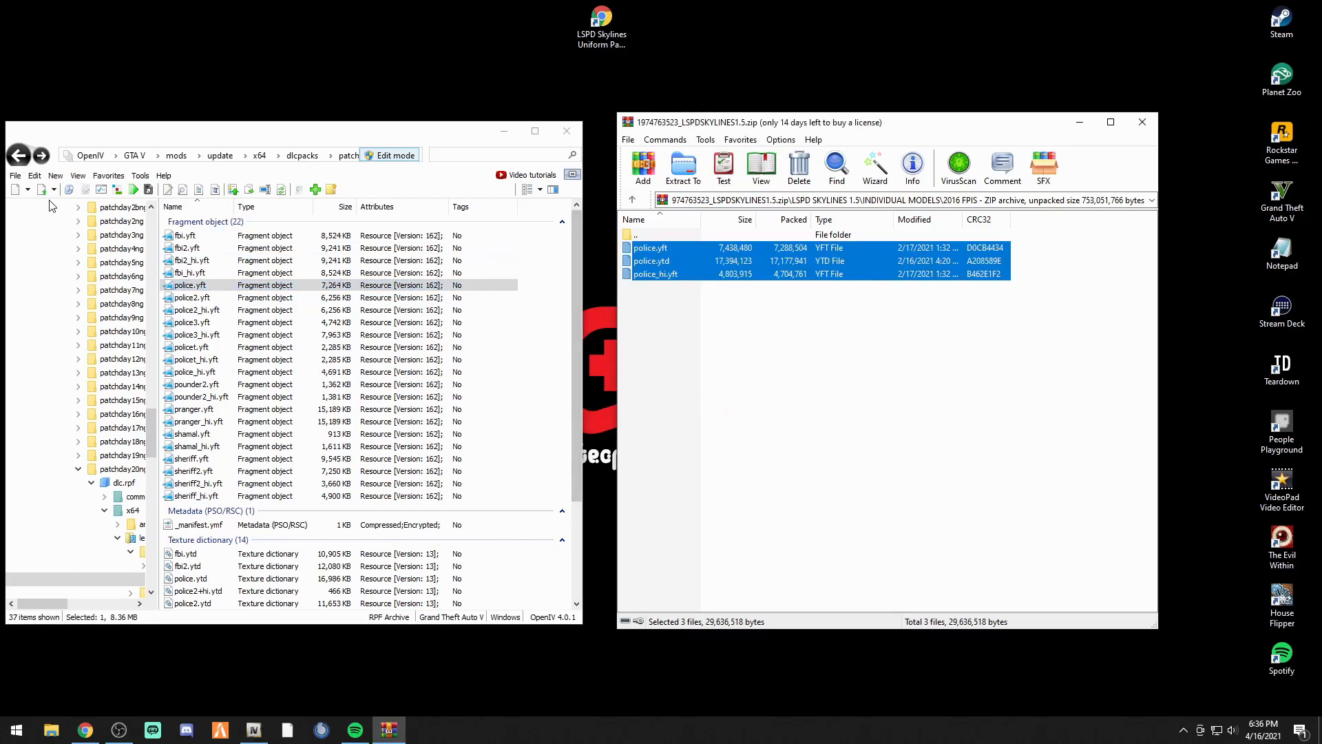
In ELS pack_default, delete the existing POLICE.xml and copy in POLICE.xml from the archive's VCFs folder
{"action": "left_click", "coordinate": [41, 157]}
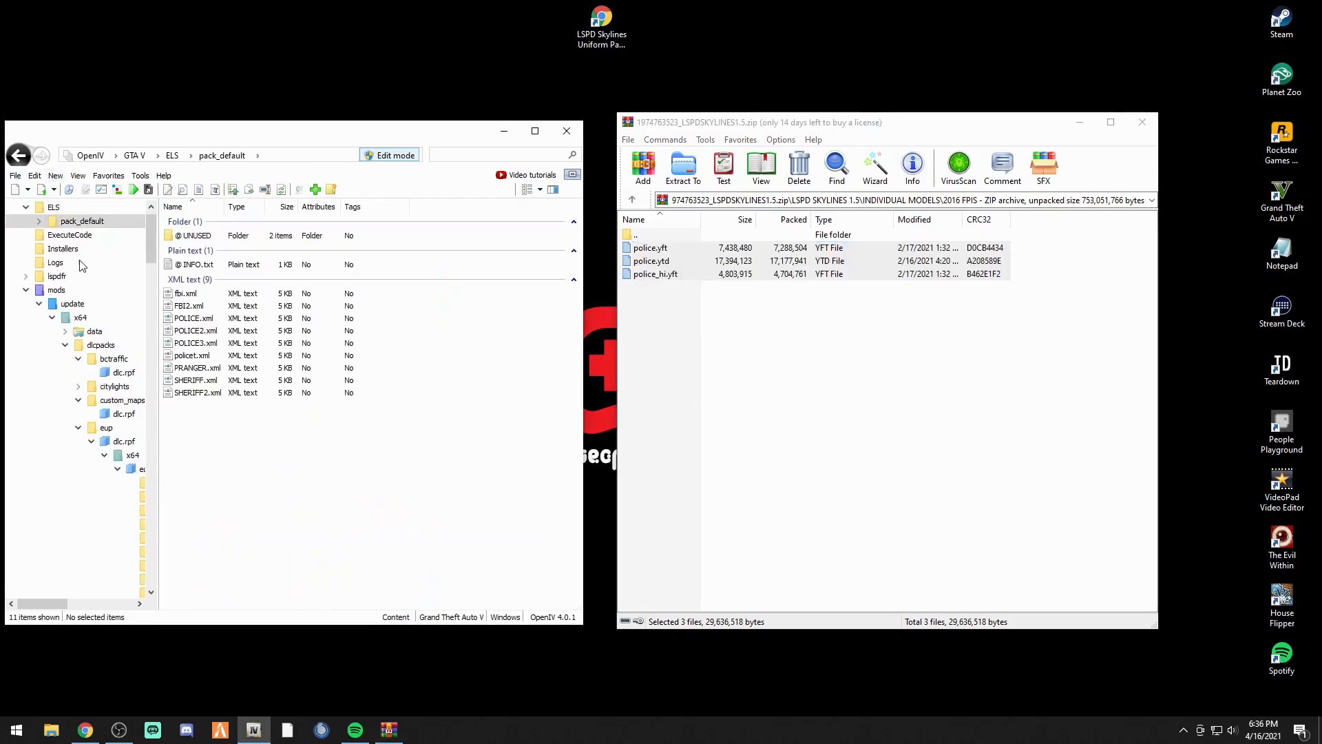
{"action": "right_click", "coordinate": [207, 324]}
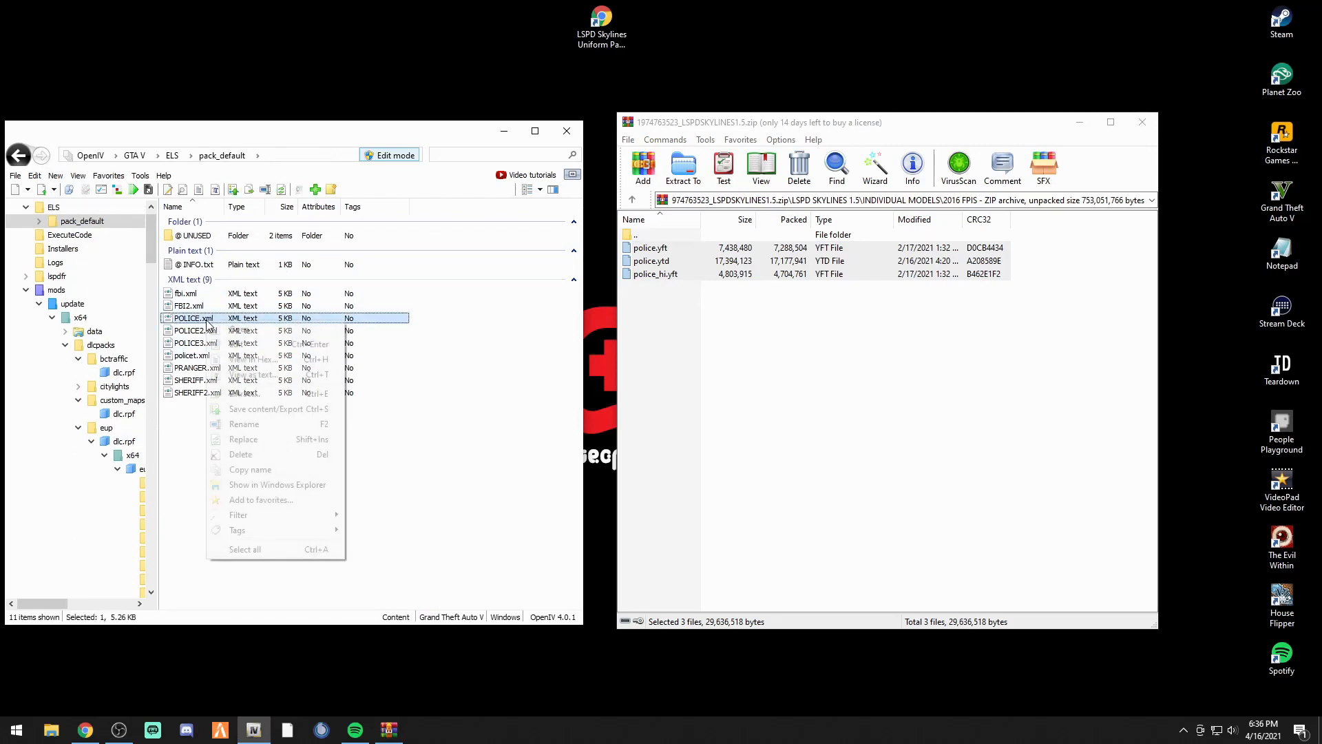
{"action": "left_click", "coordinate": [240, 456]}
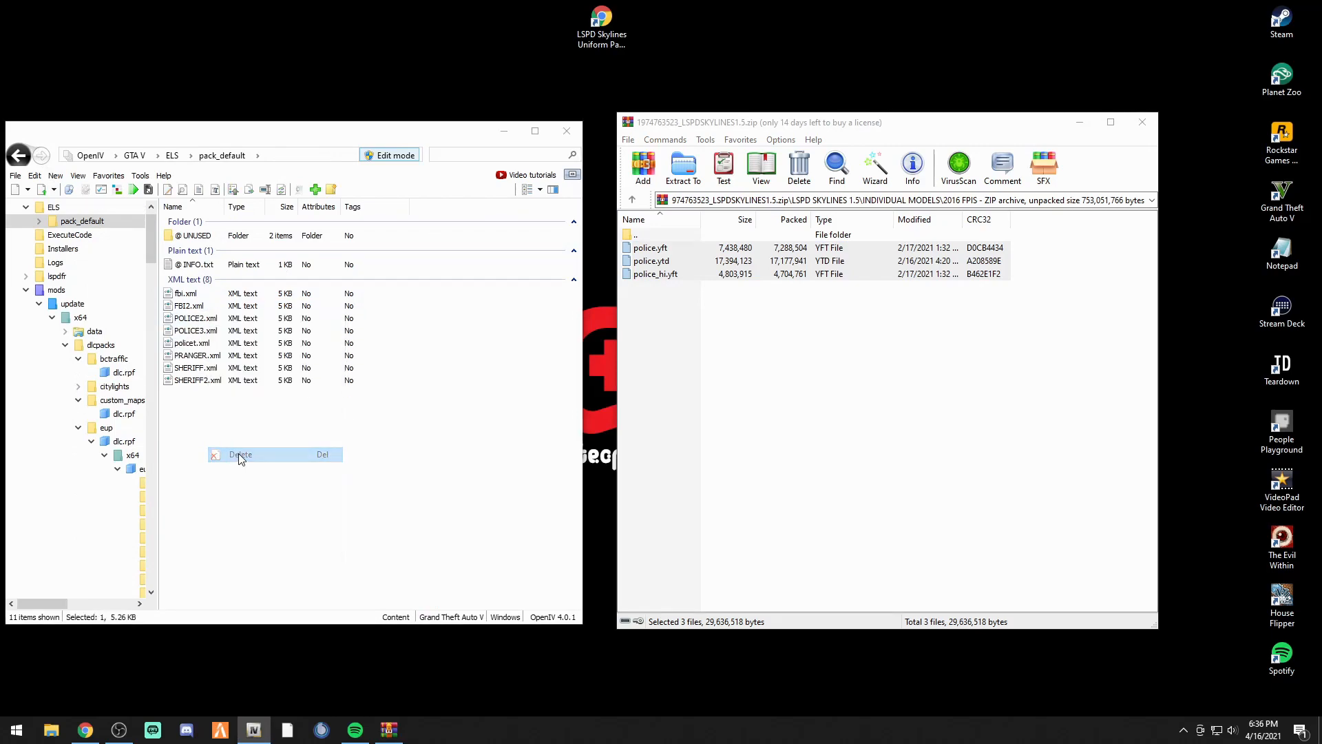
{"action": "left_click", "coordinate": [632, 201]}
{"action": "left_click", "coordinate": [632, 201]}
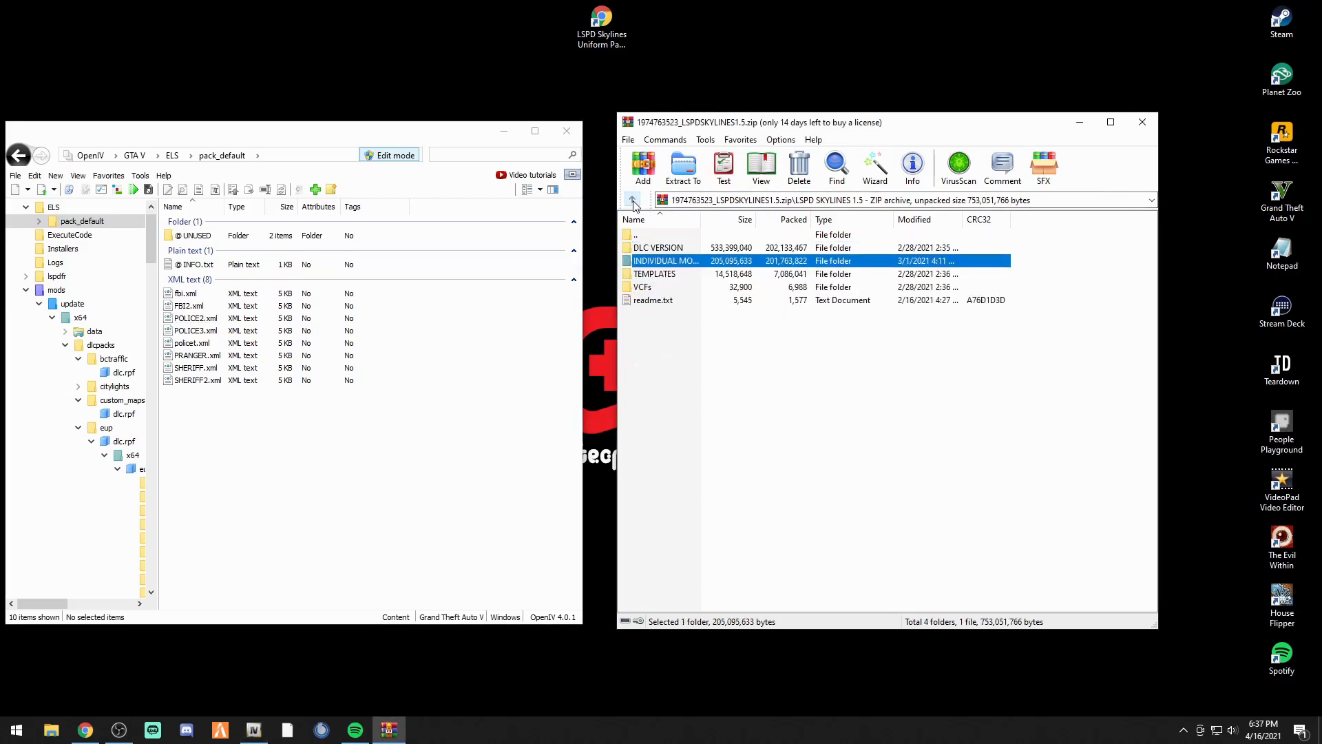
{"action": "double_click", "coordinate": [645, 288]}
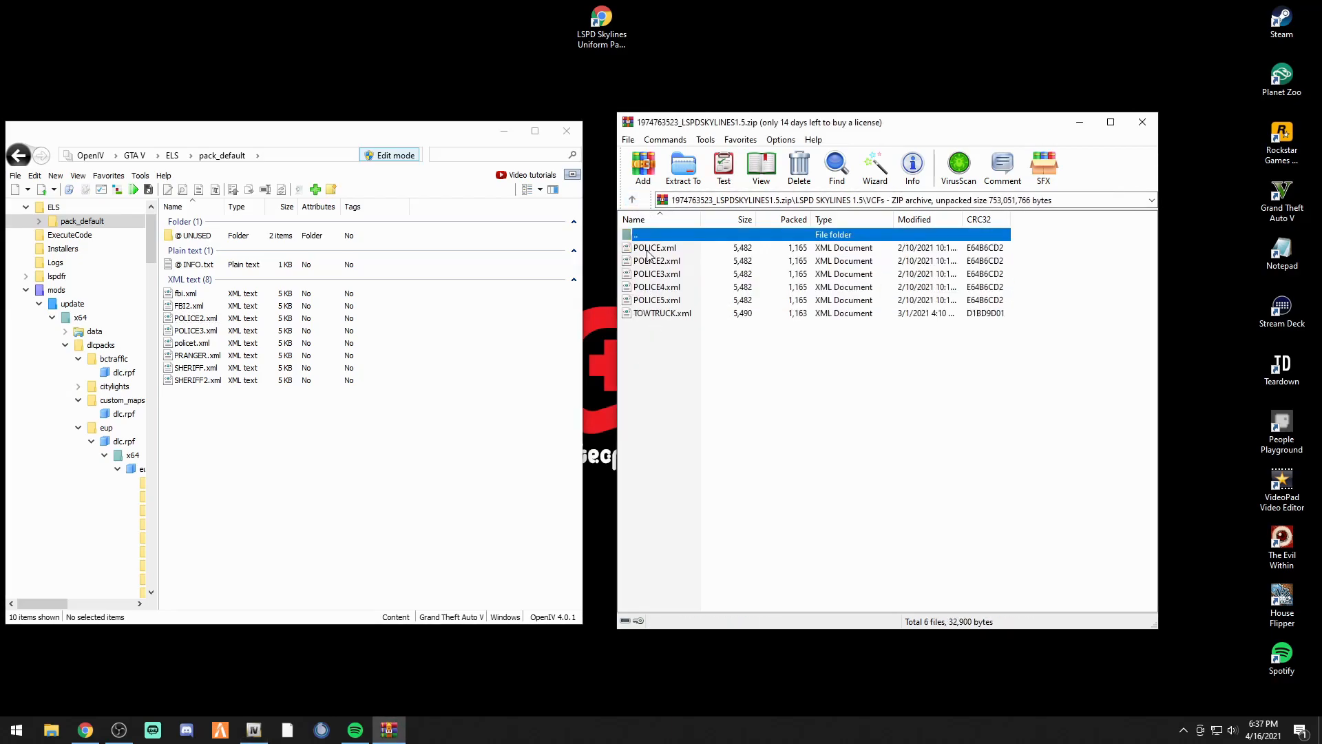
{"action": "left_click_drag", "start_coordinate": [658, 253], "coordinate": [300, 442]}
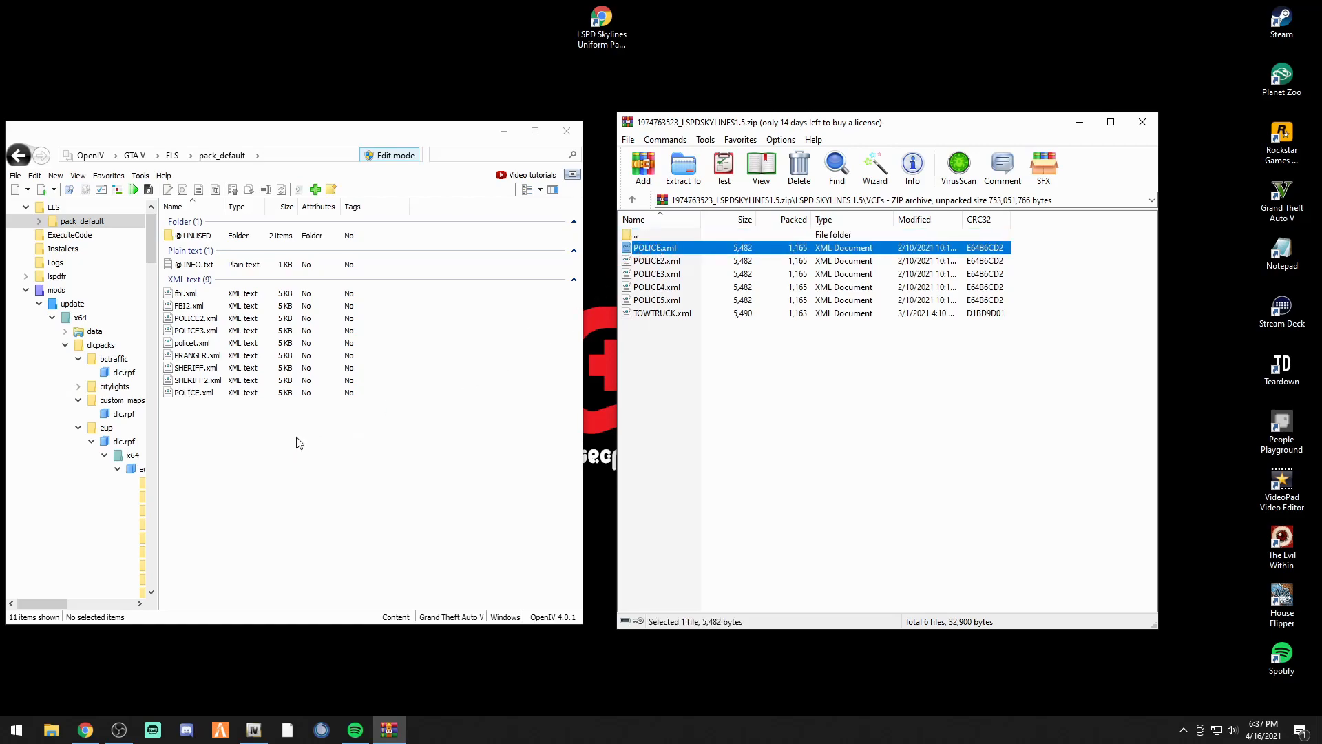
Return the archive to INDIVIDUAL MODELS and OpenIV to the patchday20ng vehicles.rpf
{"action": "left_click", "coordinate": [632, 200]}
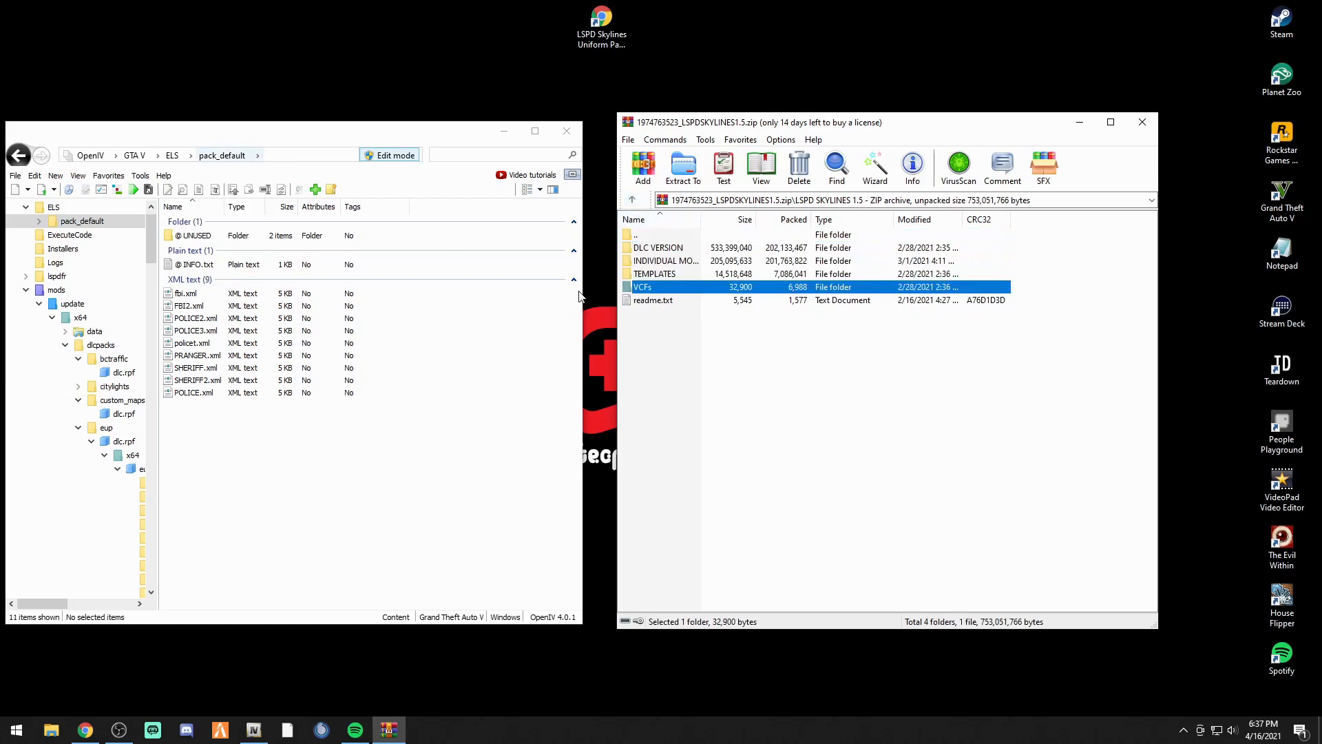
{"action": "double_click", "coordinate": [659, 262]}
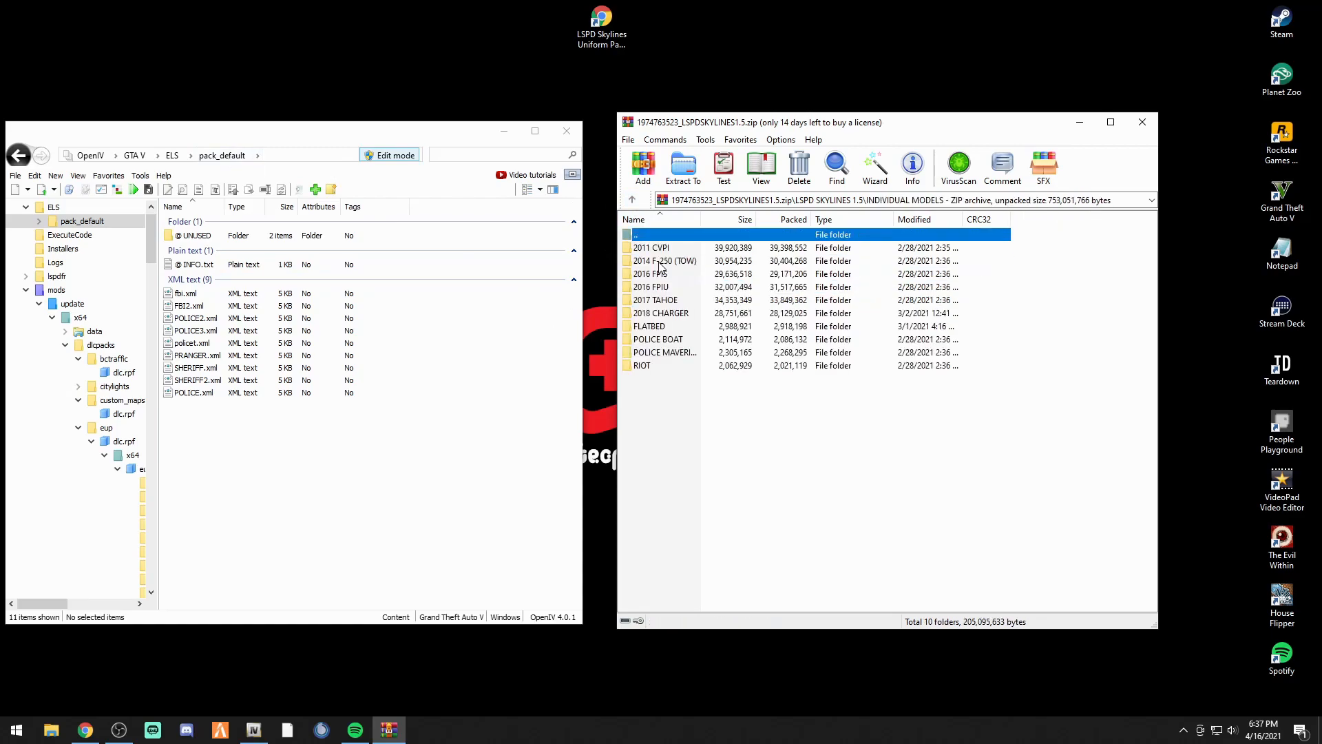
{"action": "left_click", "coordinate": [26, 157]}
{"action": "left_click", "coordinate": [26, 157]}
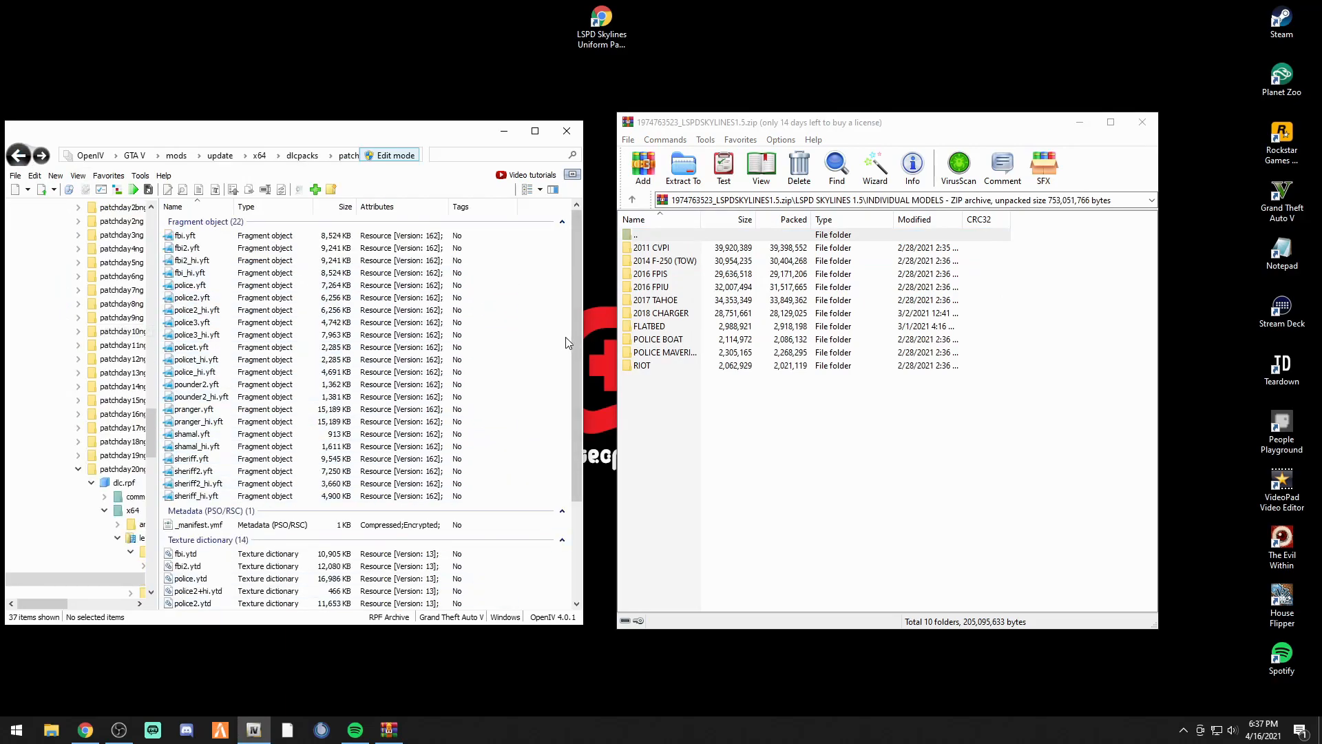
Copy police2.yft, police2.ytd and police2_hi.yft from the archive's 2018 CHARGER folder into vehicles.rpf and preview the replaced police2 model
{"action": "double_click", "coordinate": [659, 314]}
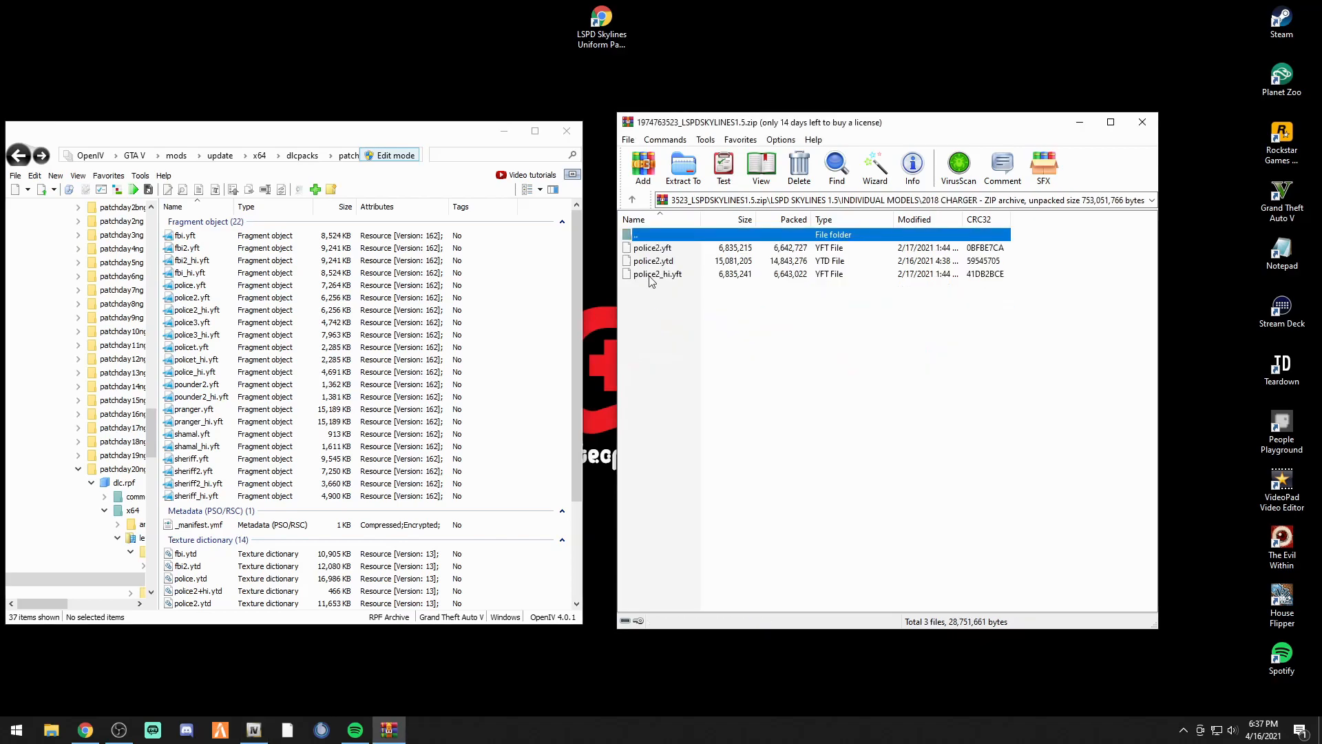
{"action": "left_click", "coordinate": [663, 318]}
{"action": "left_click_drag", "start_coordinate": [652, 310], "coordinate": [558, 382]}
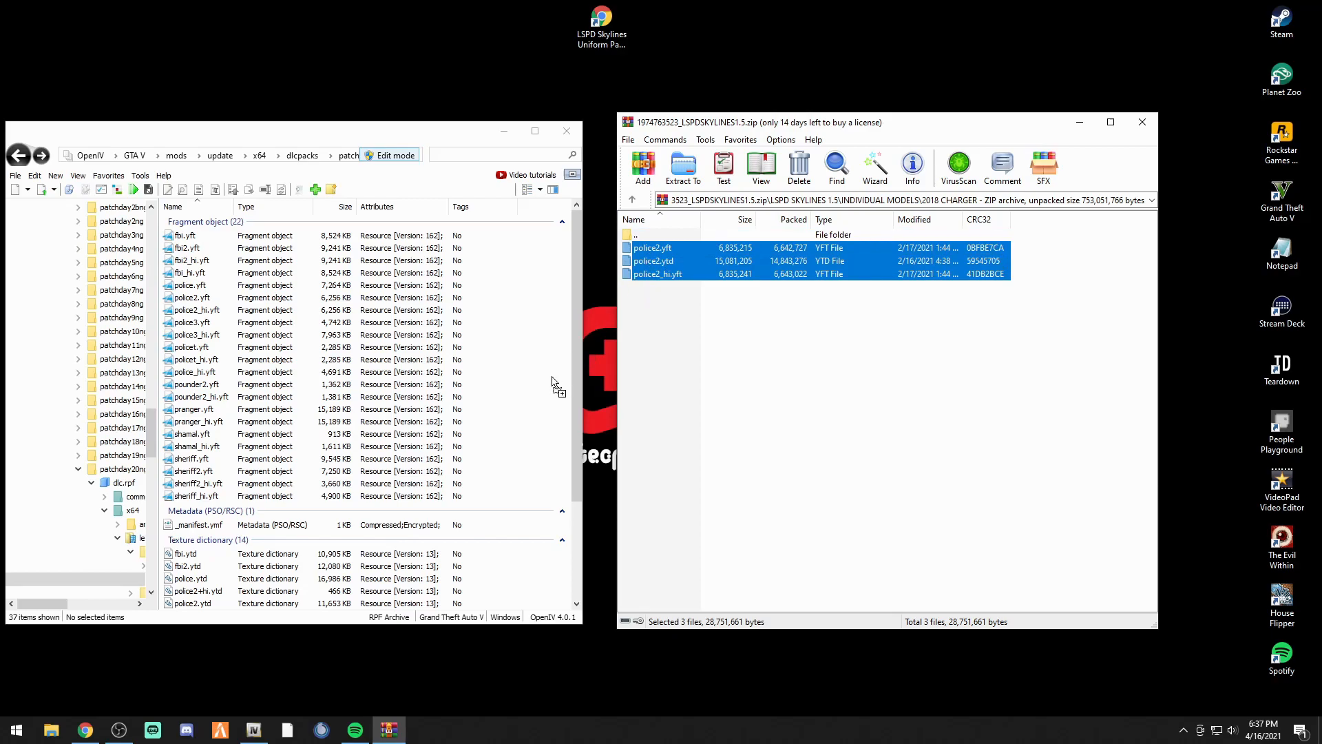
{"action": "left_click", "coordinate": [192, 310]}
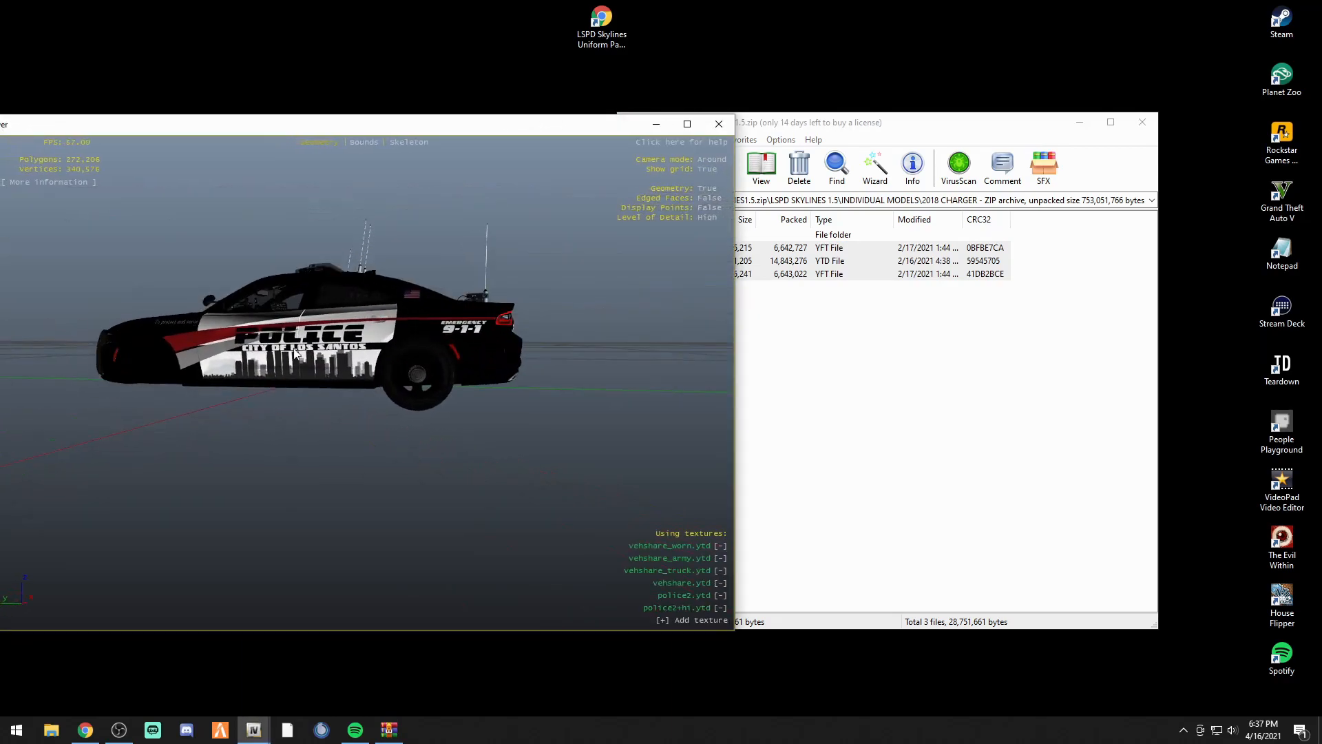
{"action": "left_click_drag", "start_coordinate": [296, 354], "coordinate": [508, 387]}
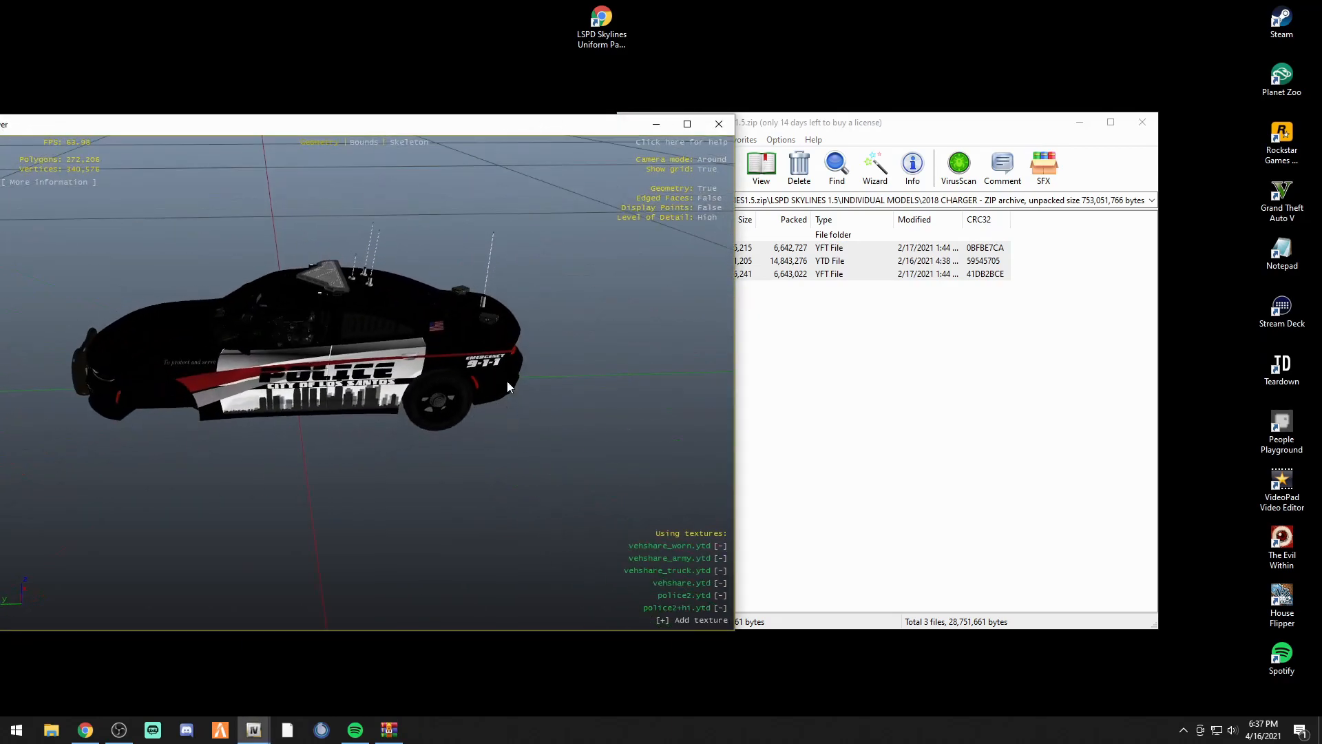
Close the police2 preview and, in ELS pack_default, replace the existing POLICE2.xml with POLICE2.xml from the archive's VCFs folder
{"action": "left_click", "coordinate": [717, 126]}
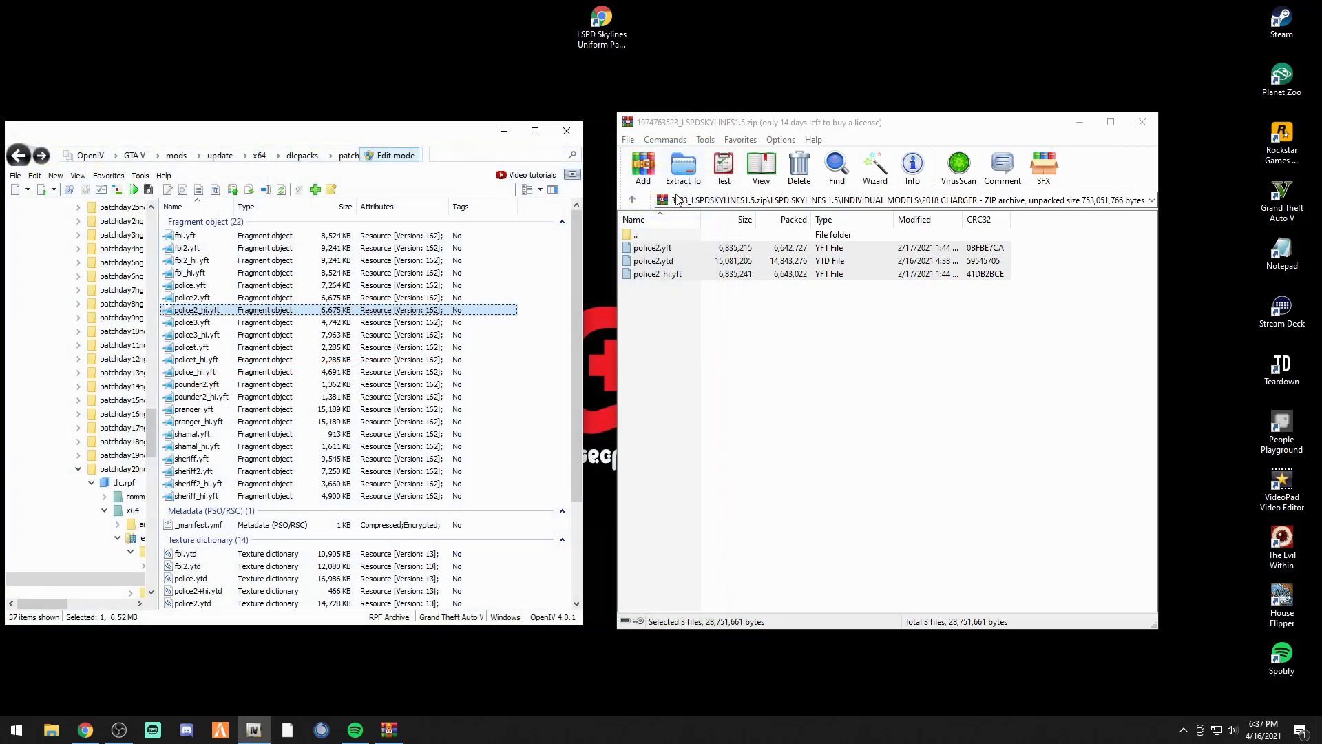
{"action": "left_click", "coordinate": [42, 156]}
{"action": "left_click", "coordinate": [42, 157]}
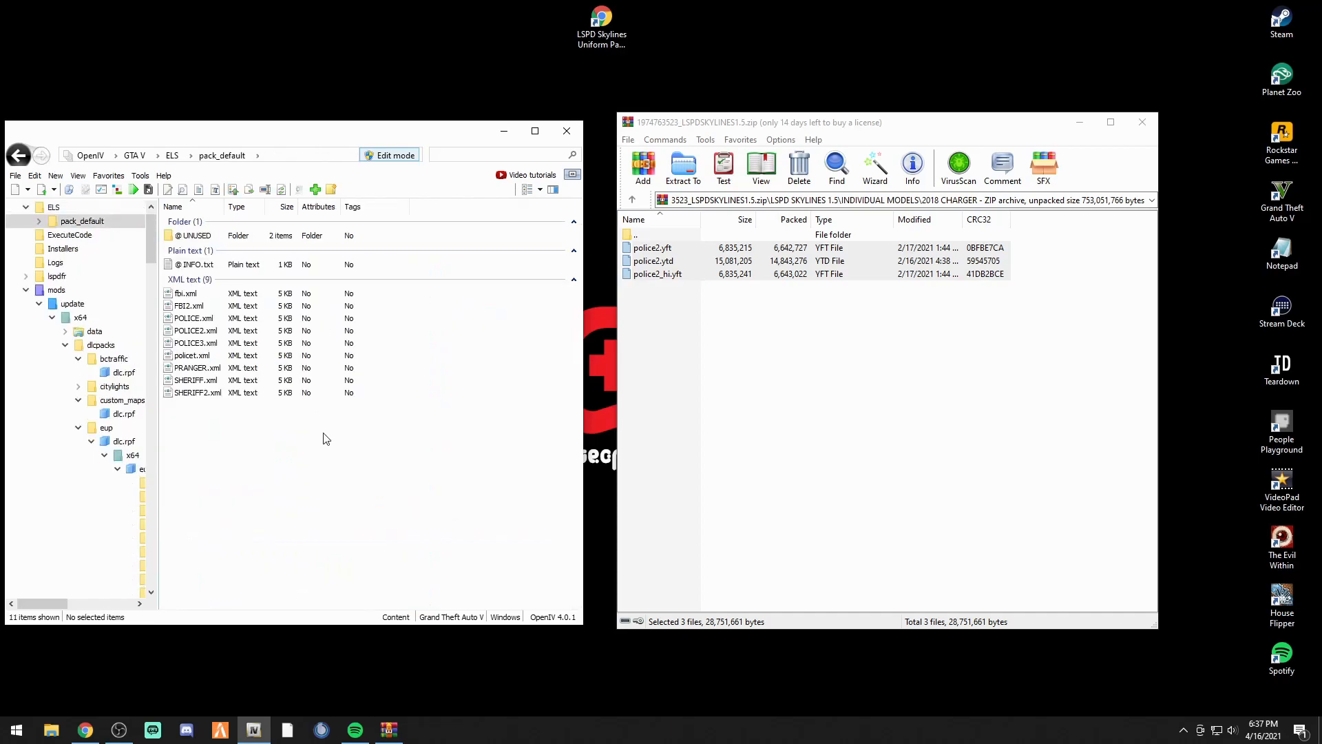
{"action": "right_click", "coordinate": [183, 333]}
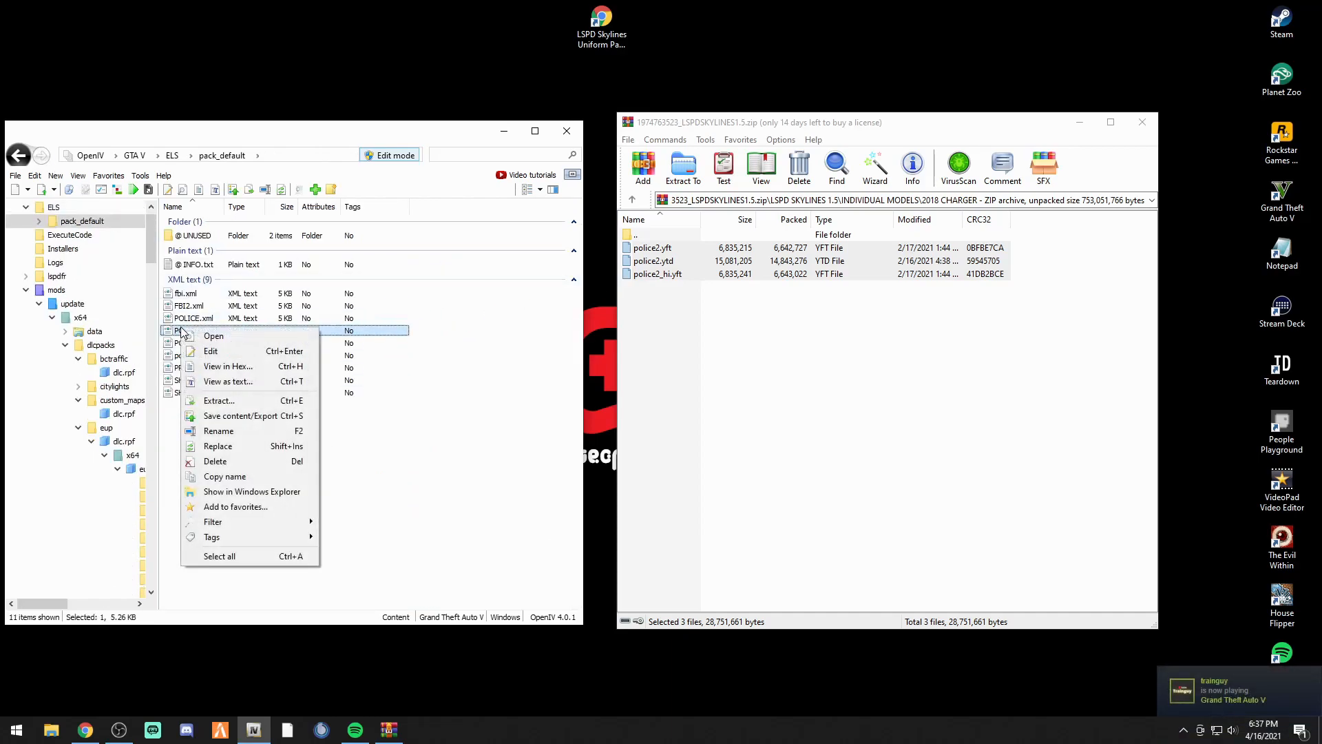
{"action": "left_click", "coordinate": [215, 461]}
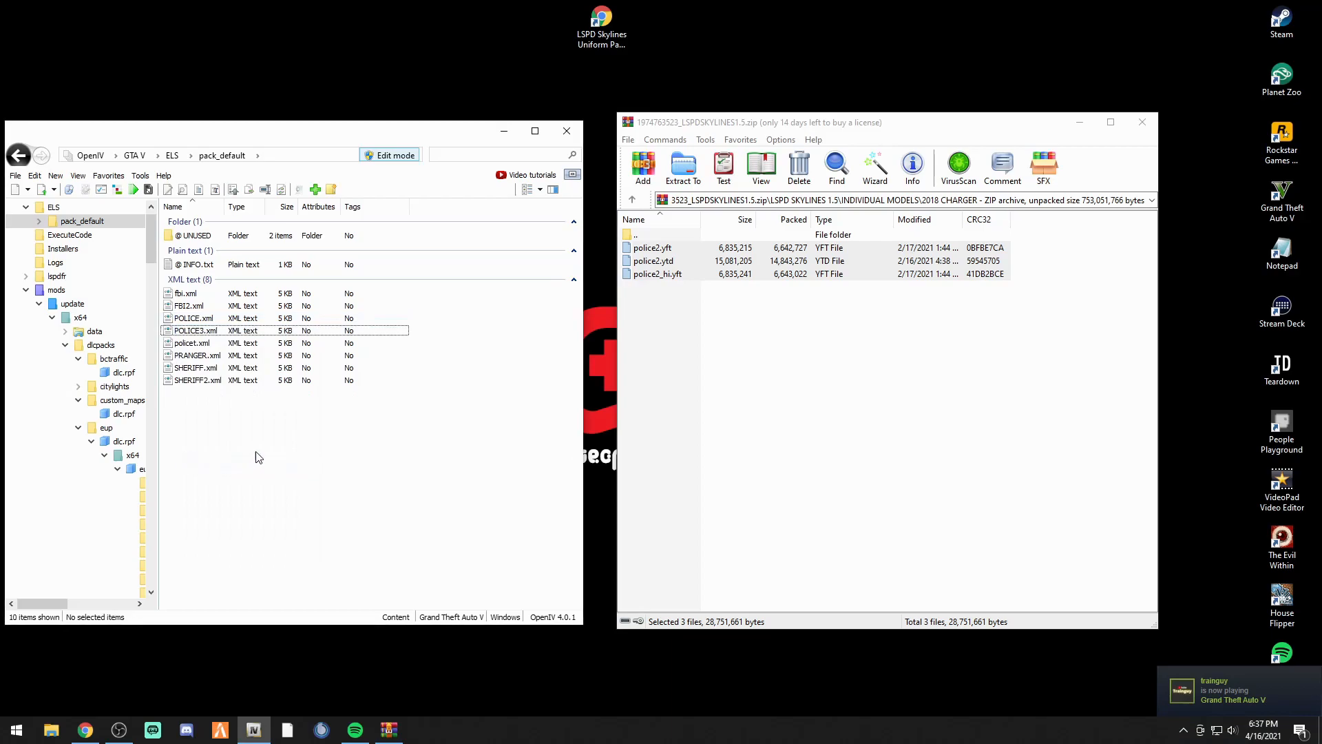
{"action": "left_click", "coordinate": [633, 200]}
{"action": "left_click", "coordinate": [632, 200]}
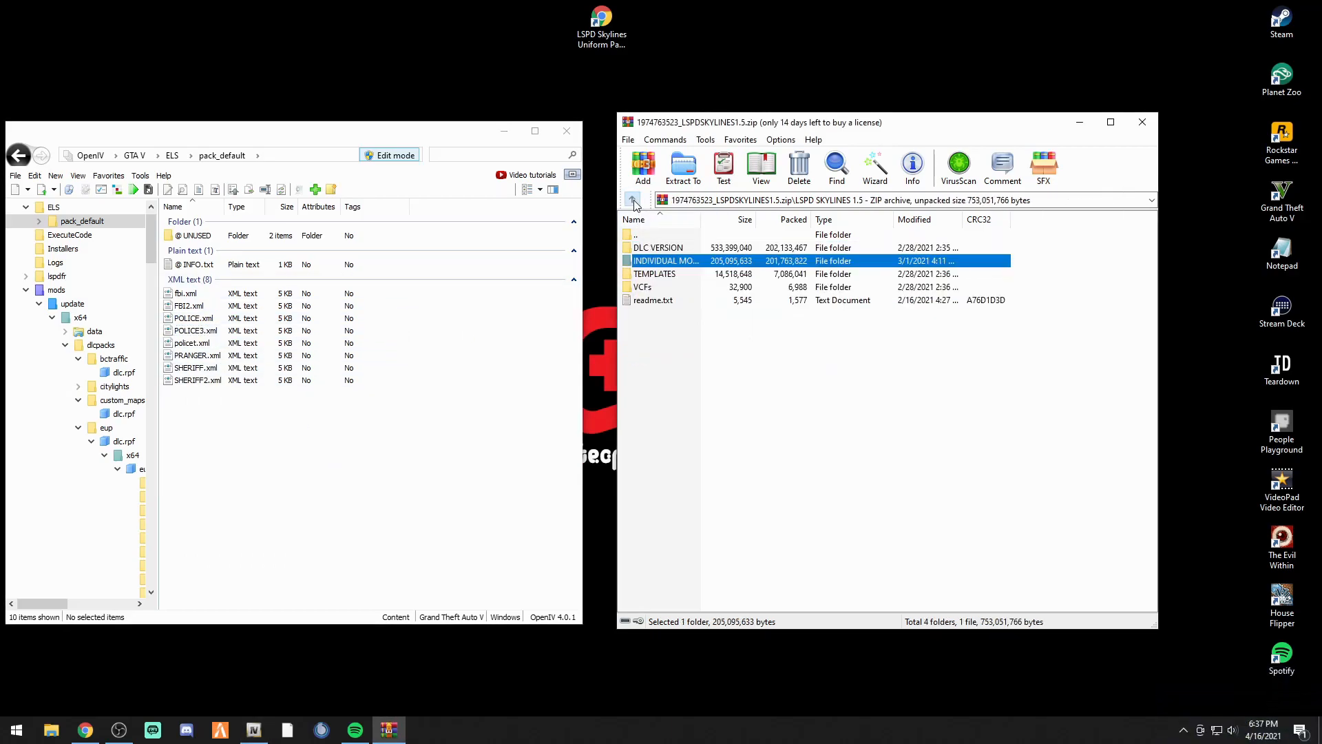
{"action": "double_click", "coordinate": [649, 288]}
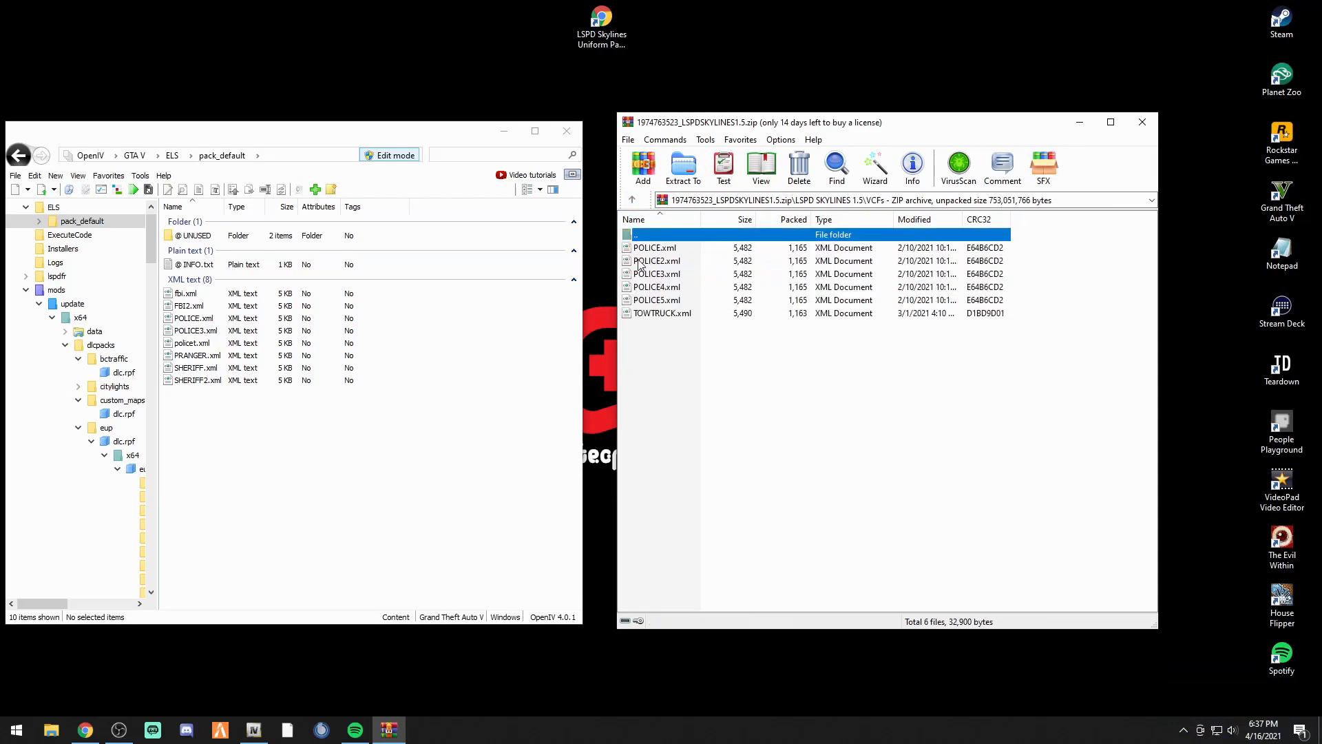
{"action": "left_click_drag", "start_coordinate": [665, 266], "coordinate": [294, 431]}
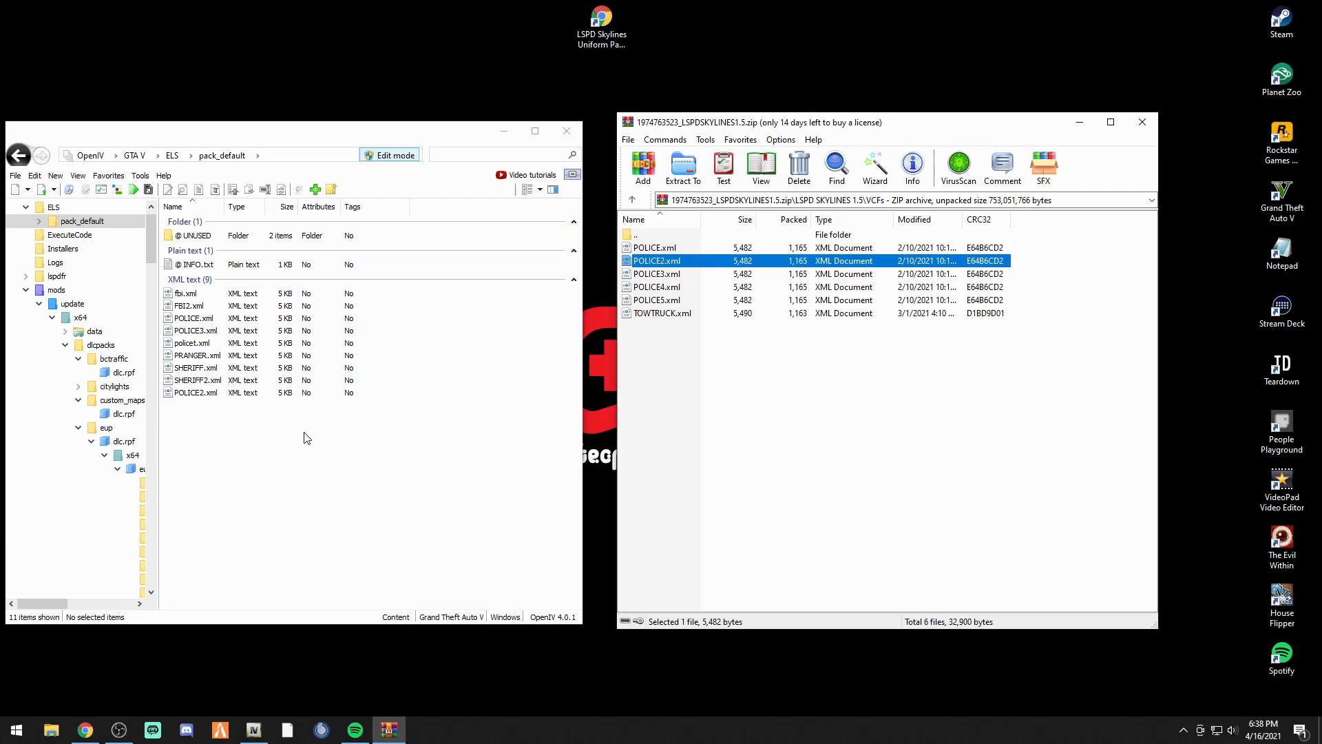
Go back to vehicles.rpf of patchday20ng in OpenIV and to the INDIVIDUAL MODELS folder in the archive
{"action": "left_click", "coordinate": [632, 200]}
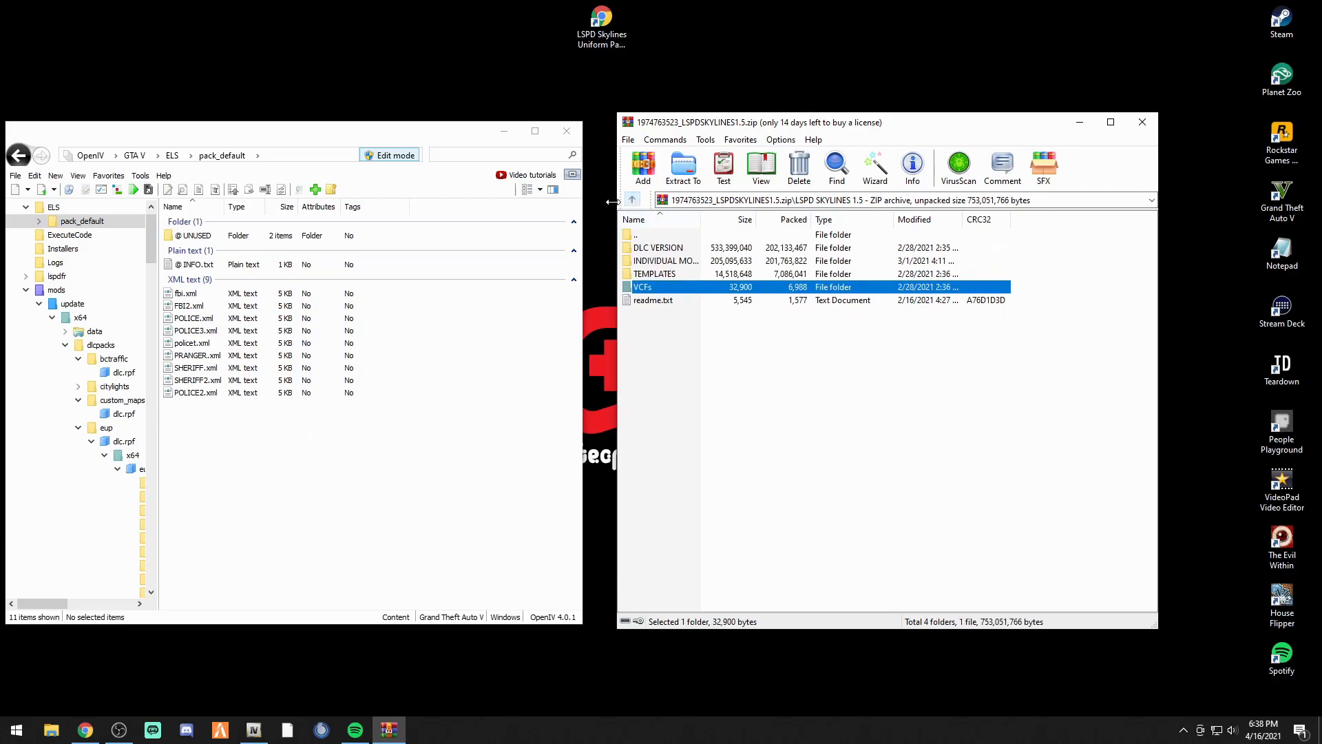
{"action": "left_click", "coordinate": [20, 156]}
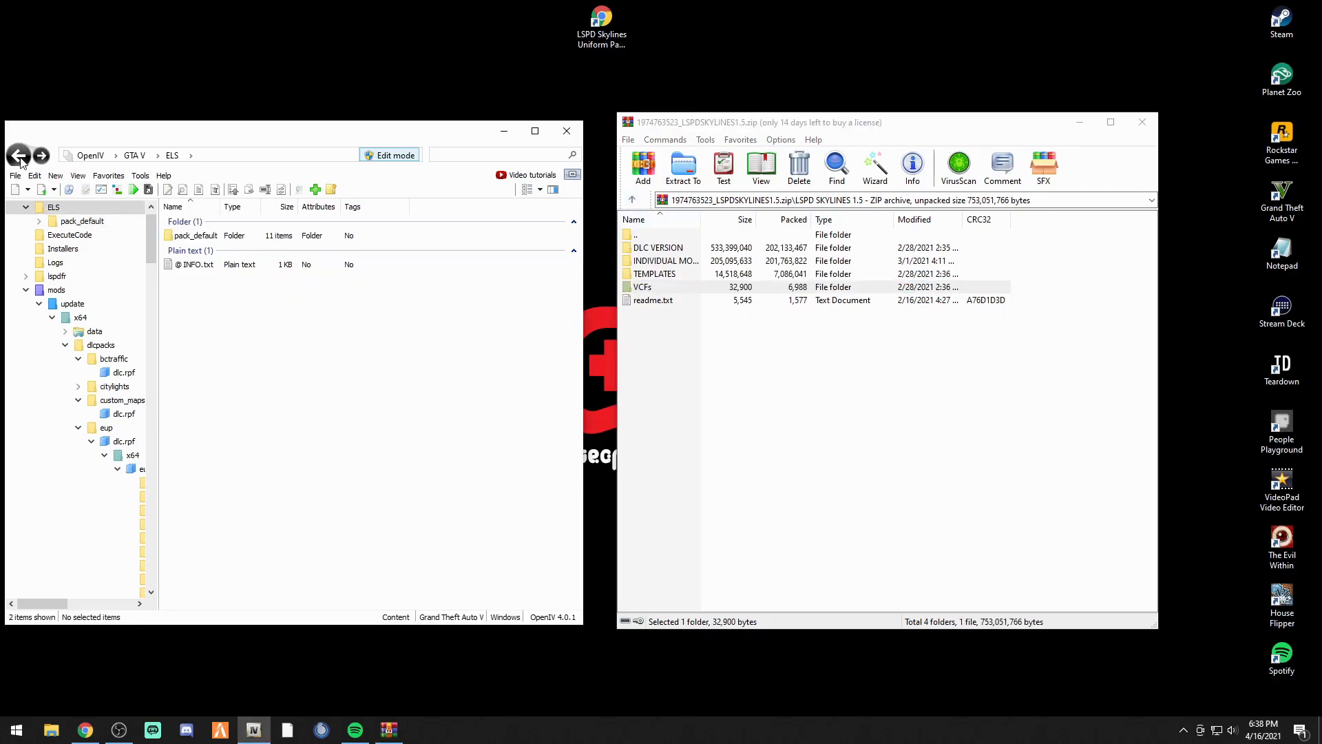
{"action": "left_click", "coordinate": [20, 157]}
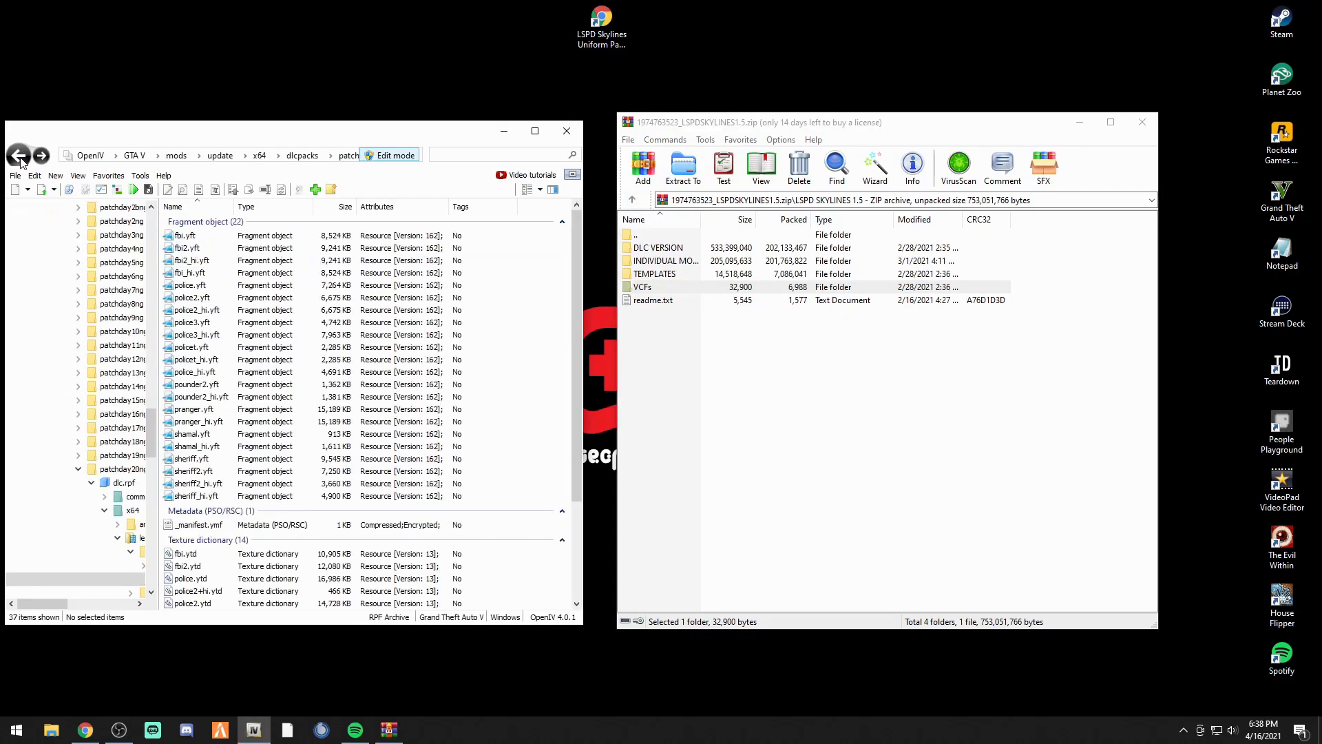
{"action": "double_click", "coordinate": [656, 264]}
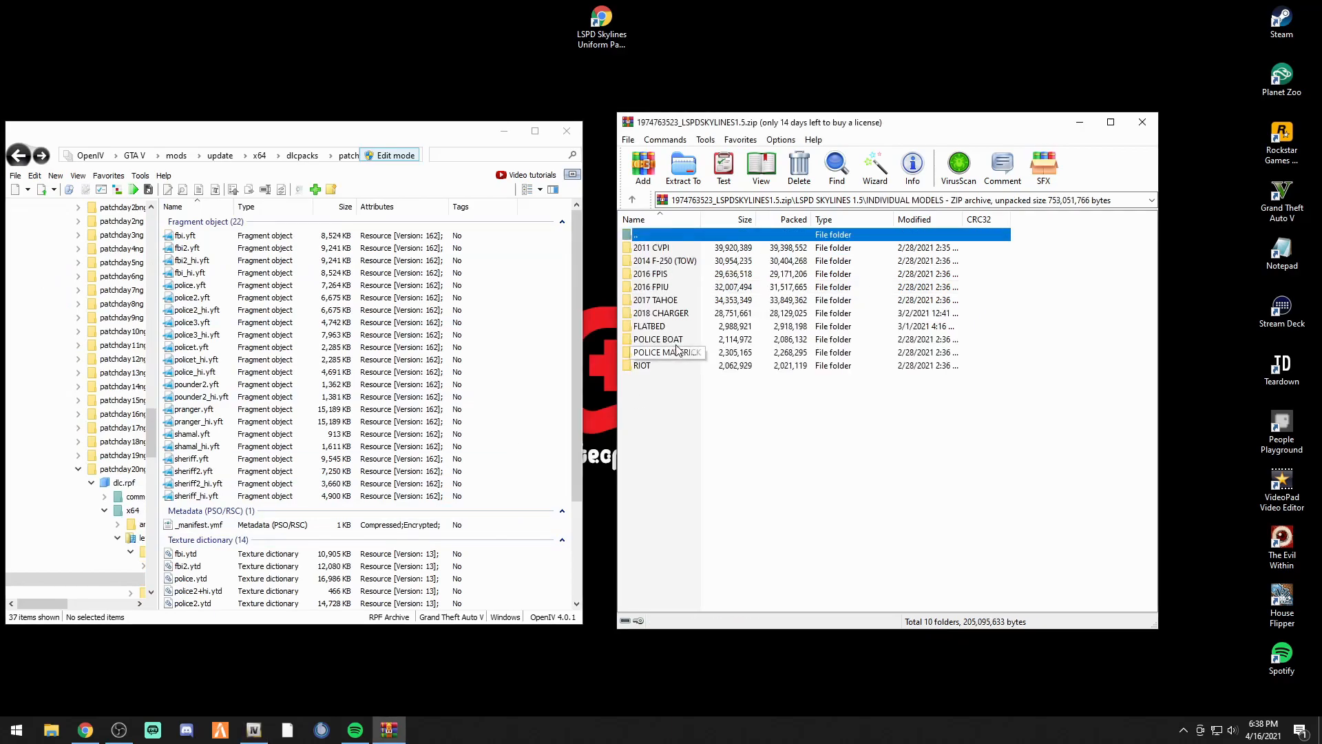
Examine which model files the FLATBED, 2017 TAHOE and 2014 F-250 (TOW) folders contain, and close the archive
{"action": "double_click", "coordinate": [649, 327]}
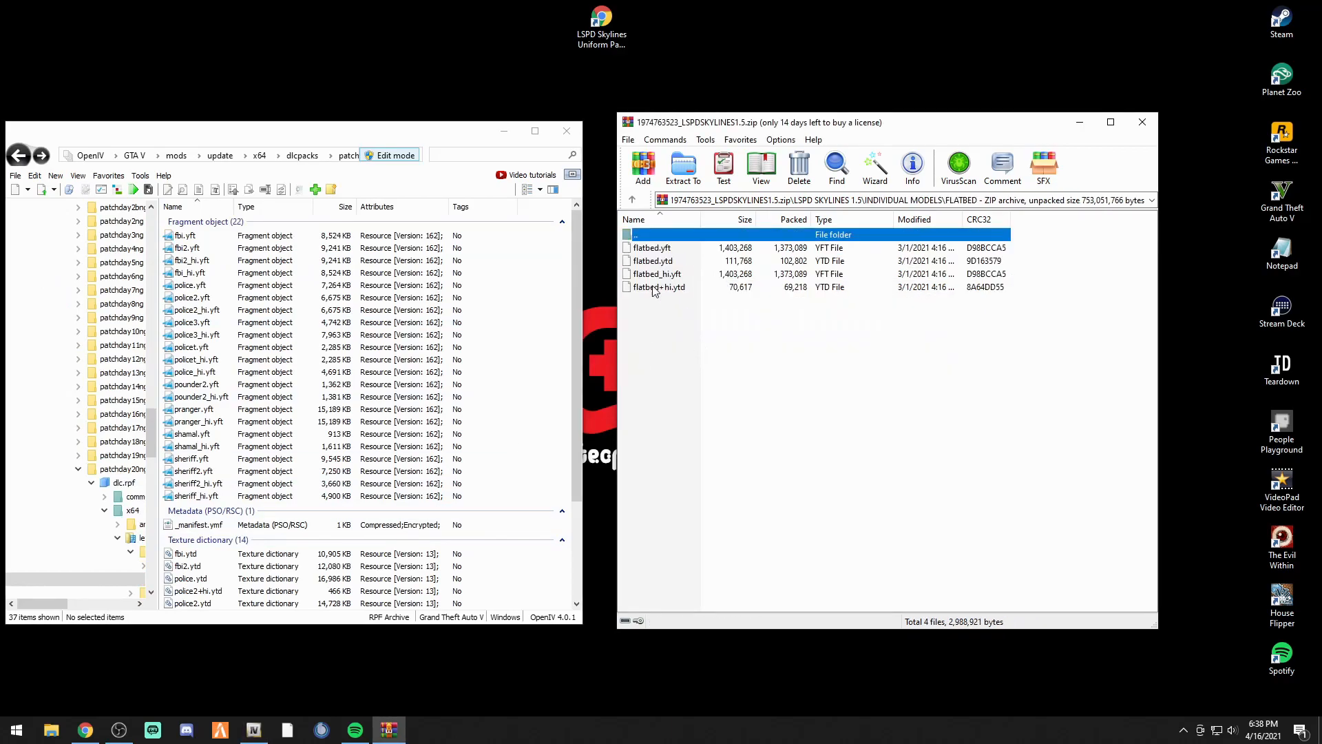
{"action": "left_click", "coordinate": [632, 199]}
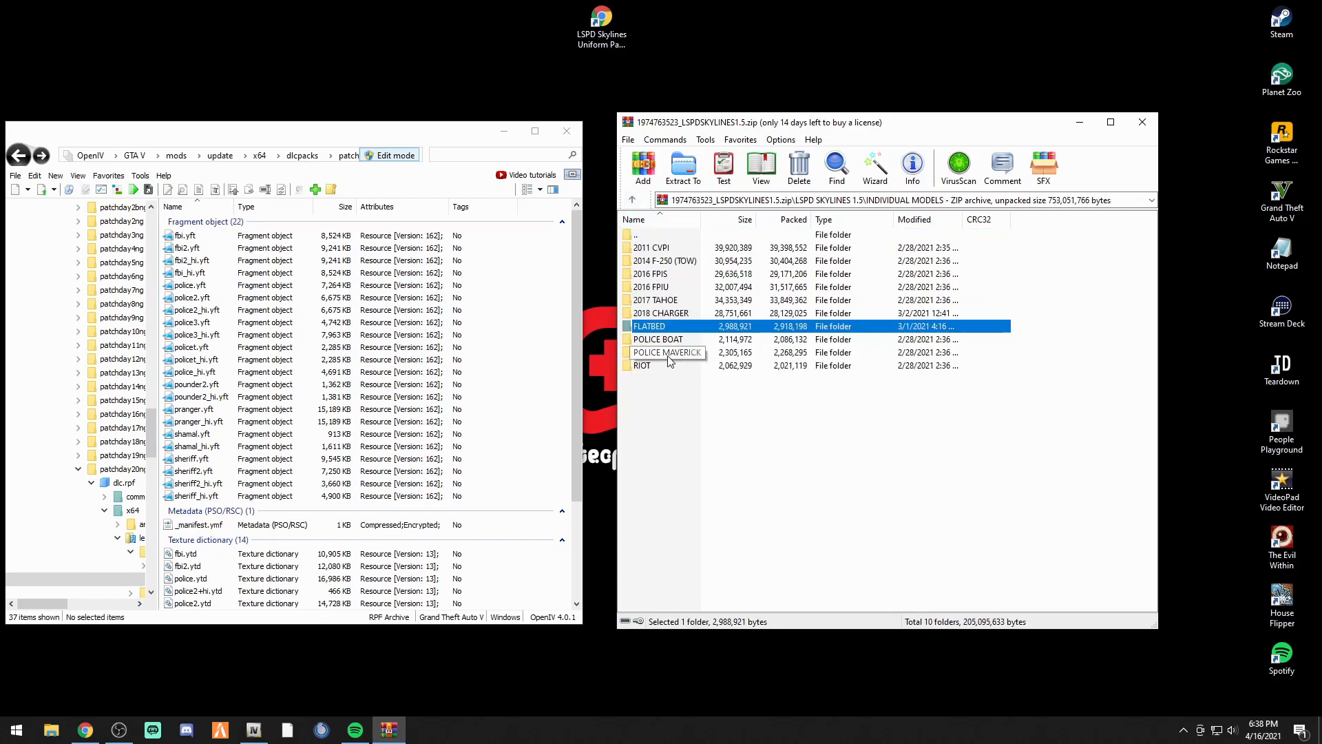
{"action": "double_click", "coordinate": [656, 302]}
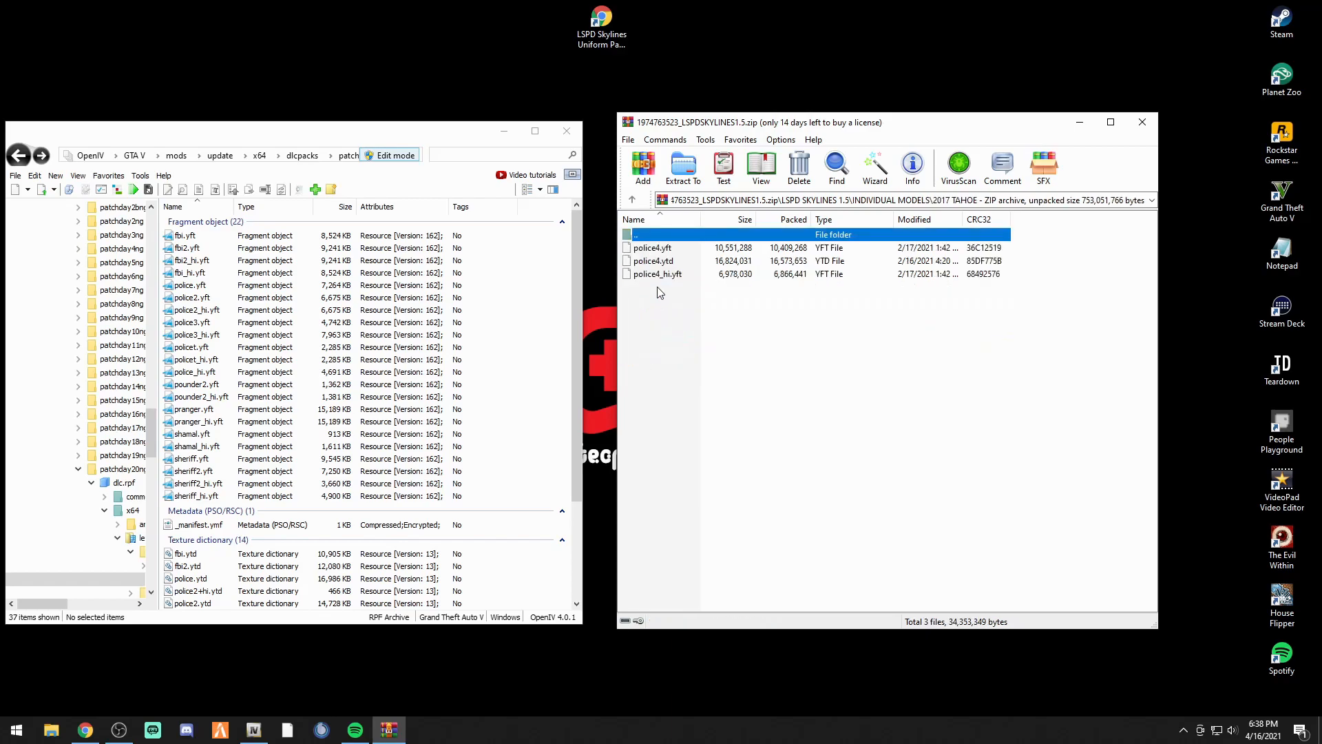
{"action": "left_click", "coordinate": [632, 201]}
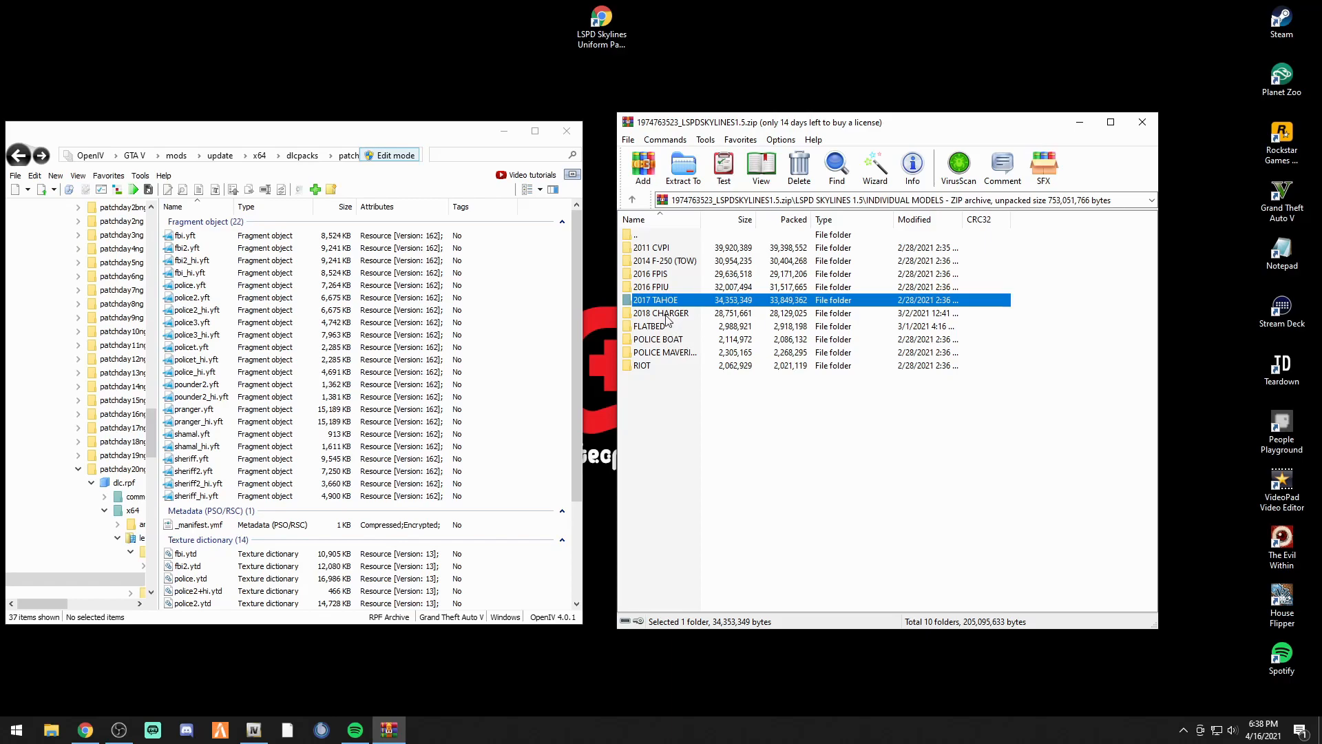
{"action": "double_click", "coordinate": [670, 263]}
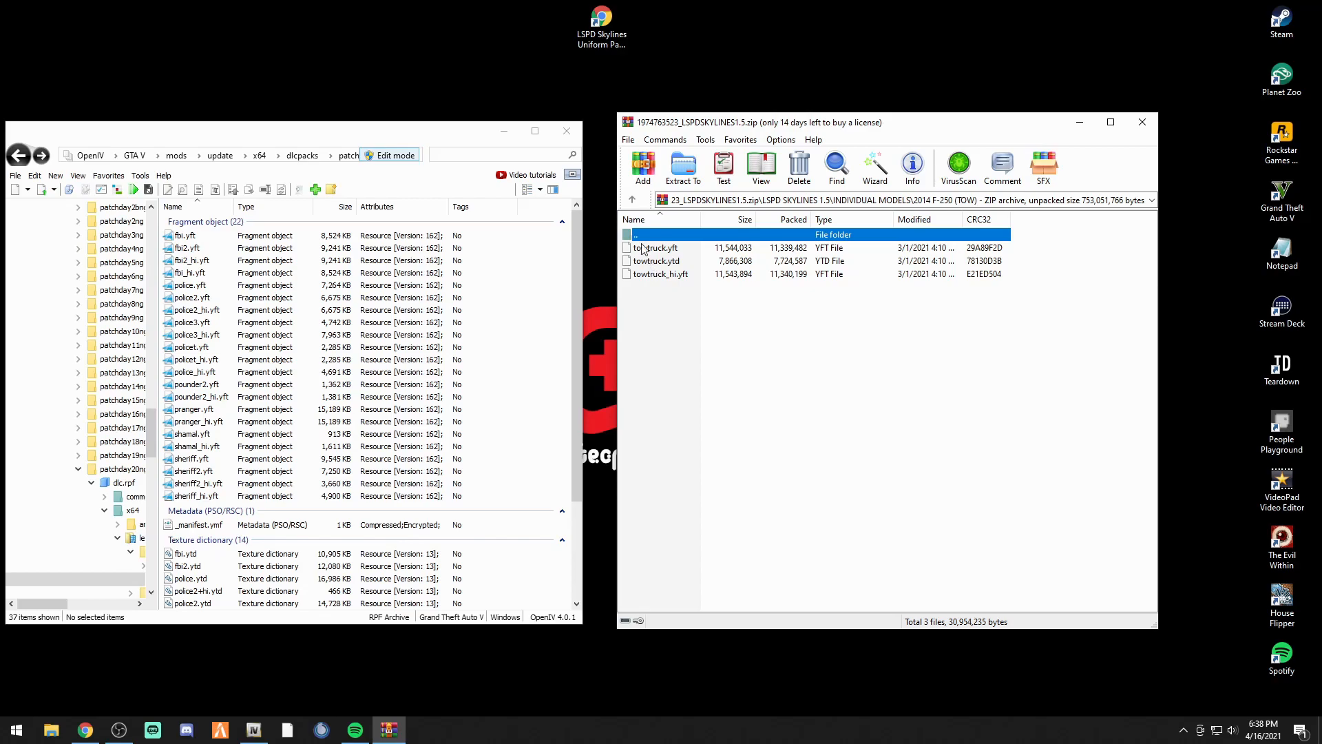
{"action": "left_click", "coordinate": [632, 200]}
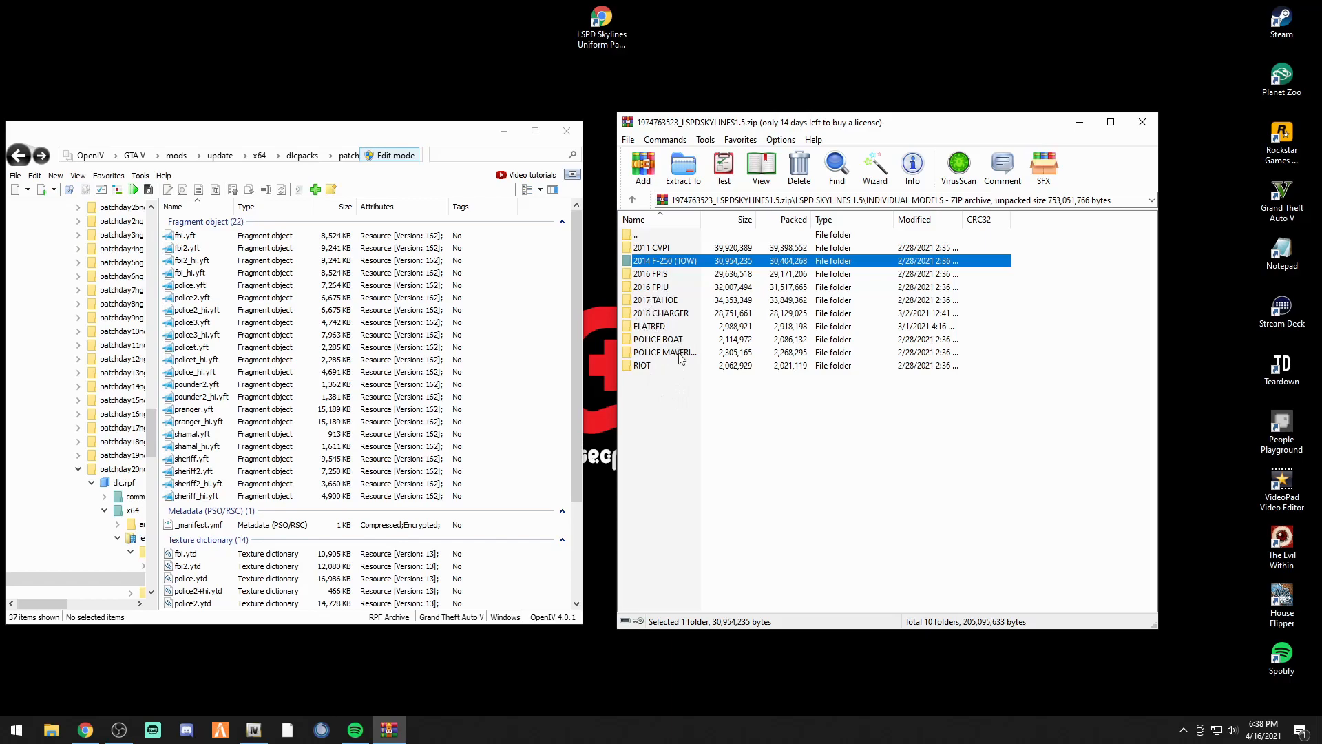
{"action": "left_click", "coordinate": [632, 200]}
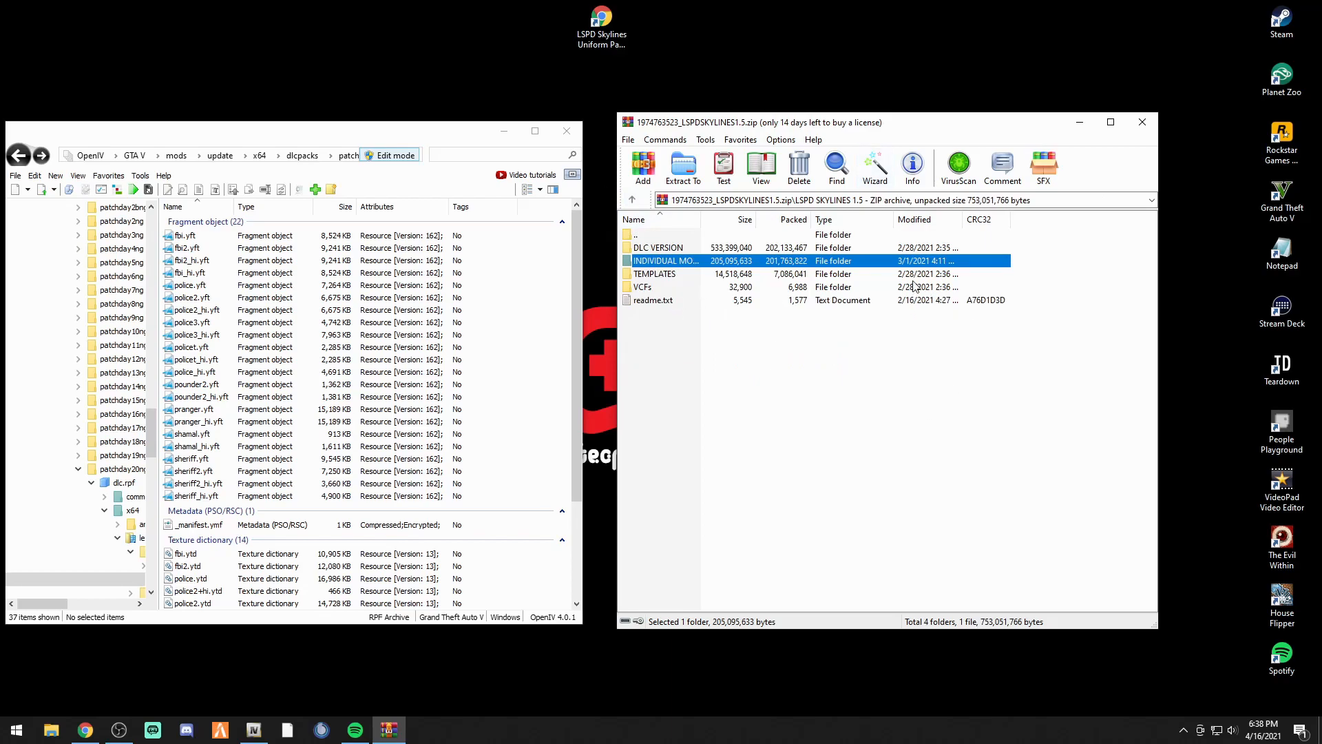
{"action": "left_click", "coordinate": [1142, 124]}
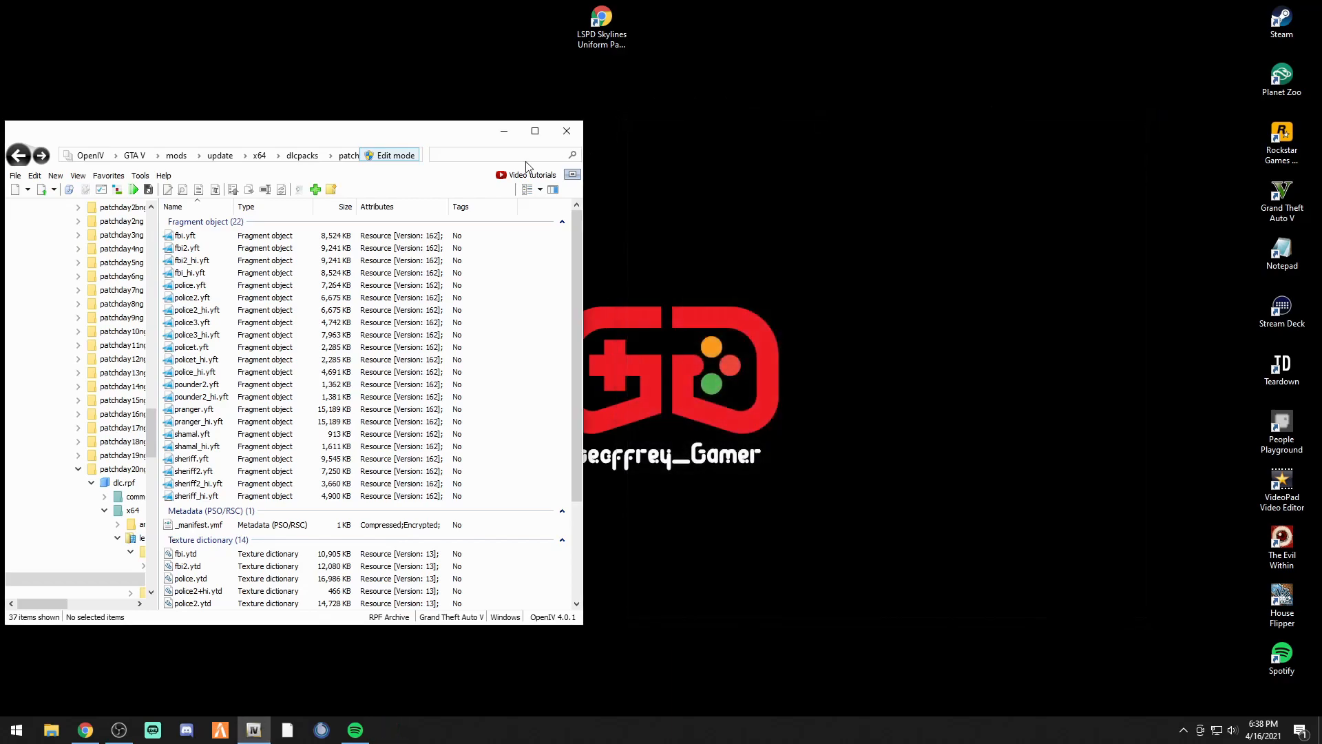
Turn off Edit mode, close the opened RPF archives, and exit OpenIV
{"action": "left_click", "coordinate": [383, 157]}
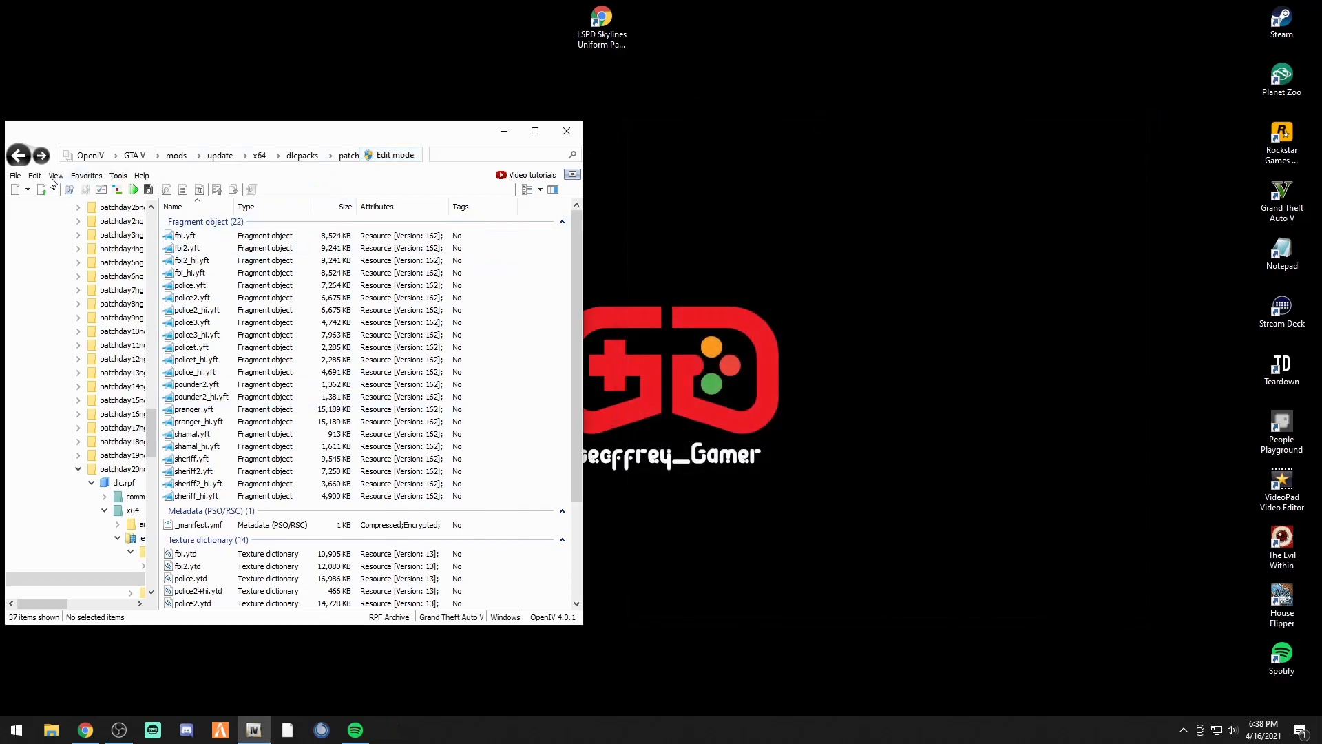
{"action": "left_click", "coordinate": [15, 175]}
{"action": "left_click", "coordinate": [24, 325]}
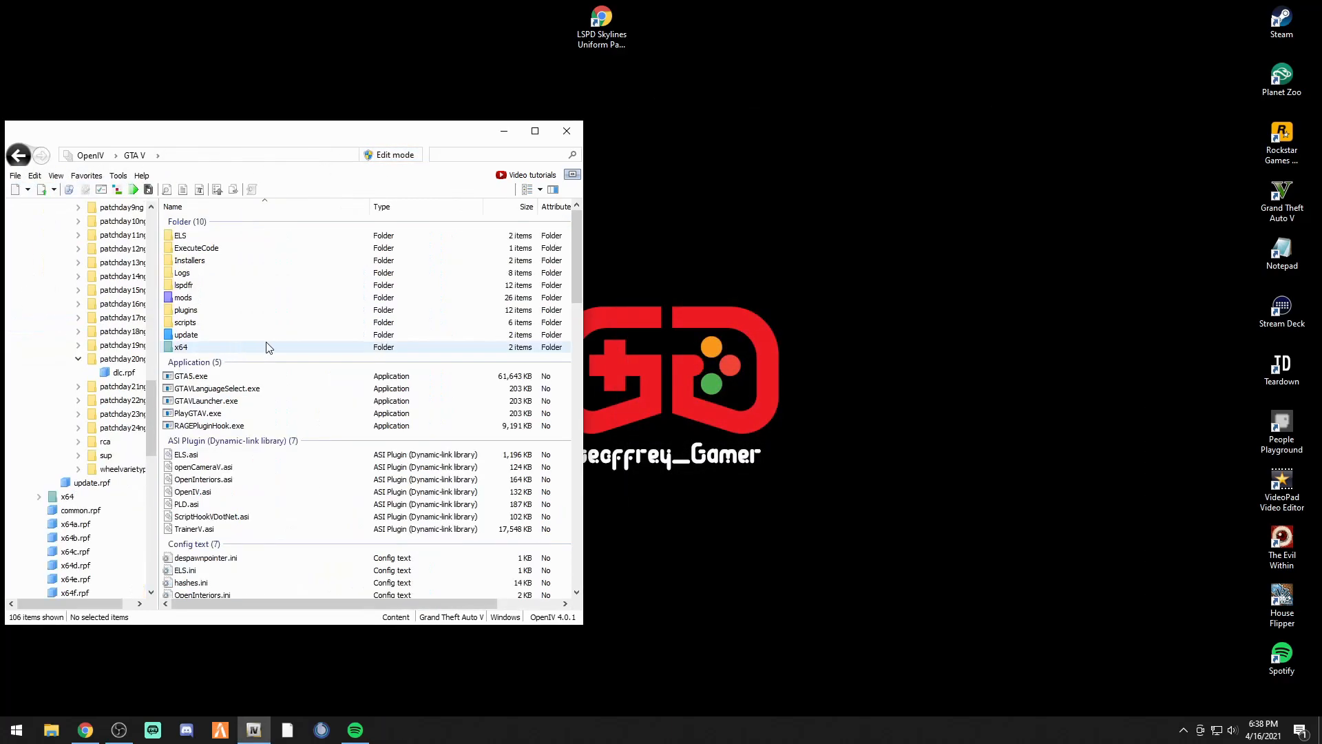
{"action": "left_click", "coordinate": [577, 135]}
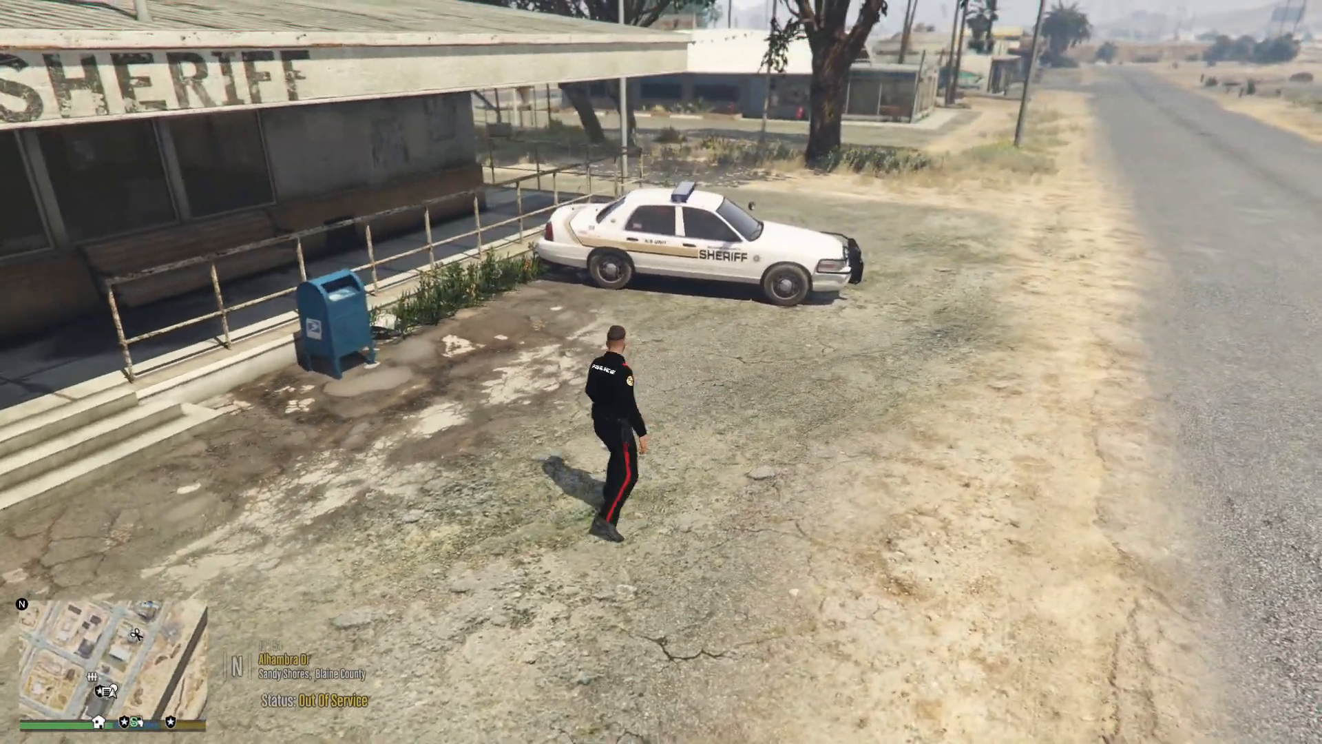
In Grand Theft Auto V, turn the officer toward the camera and open the Wardrobe list of the EUP Menu
{"action": "key", "text": "a"}
{"action": "key", "text": "s"}
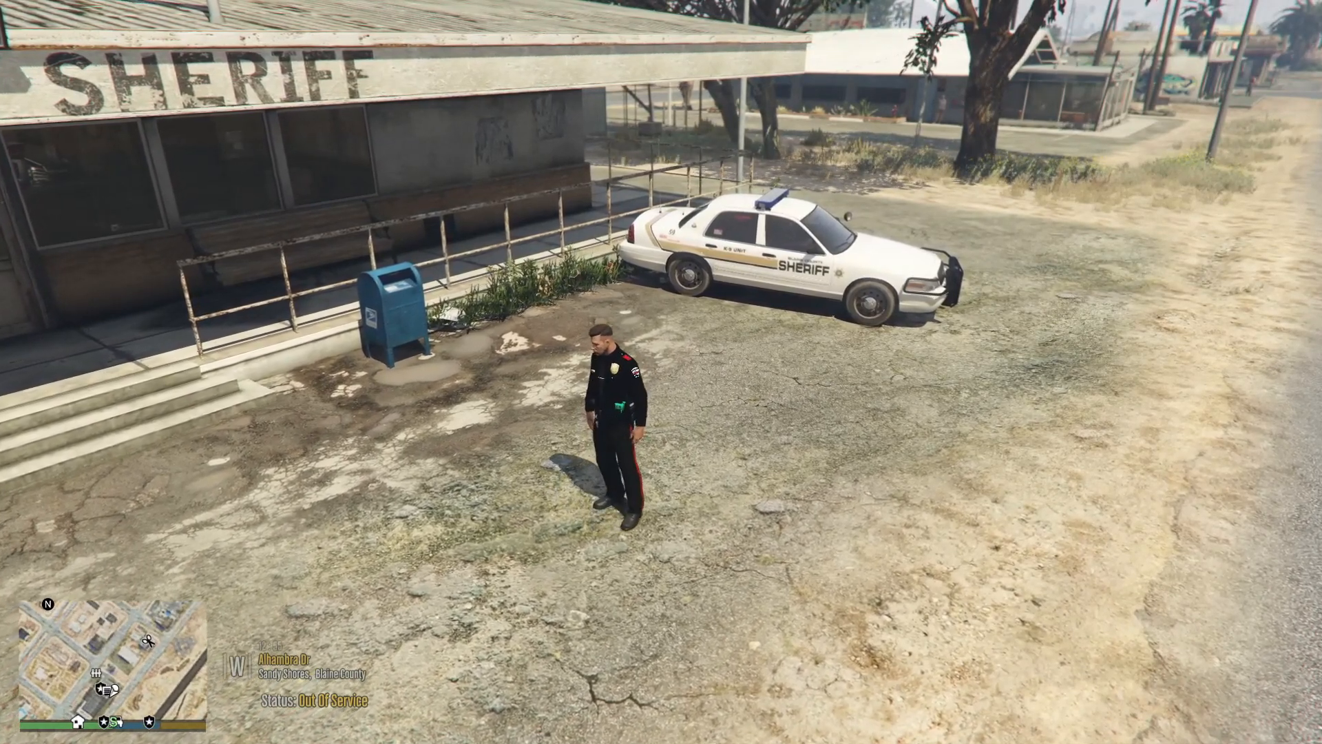
{"action": "key", "text": "F9"}
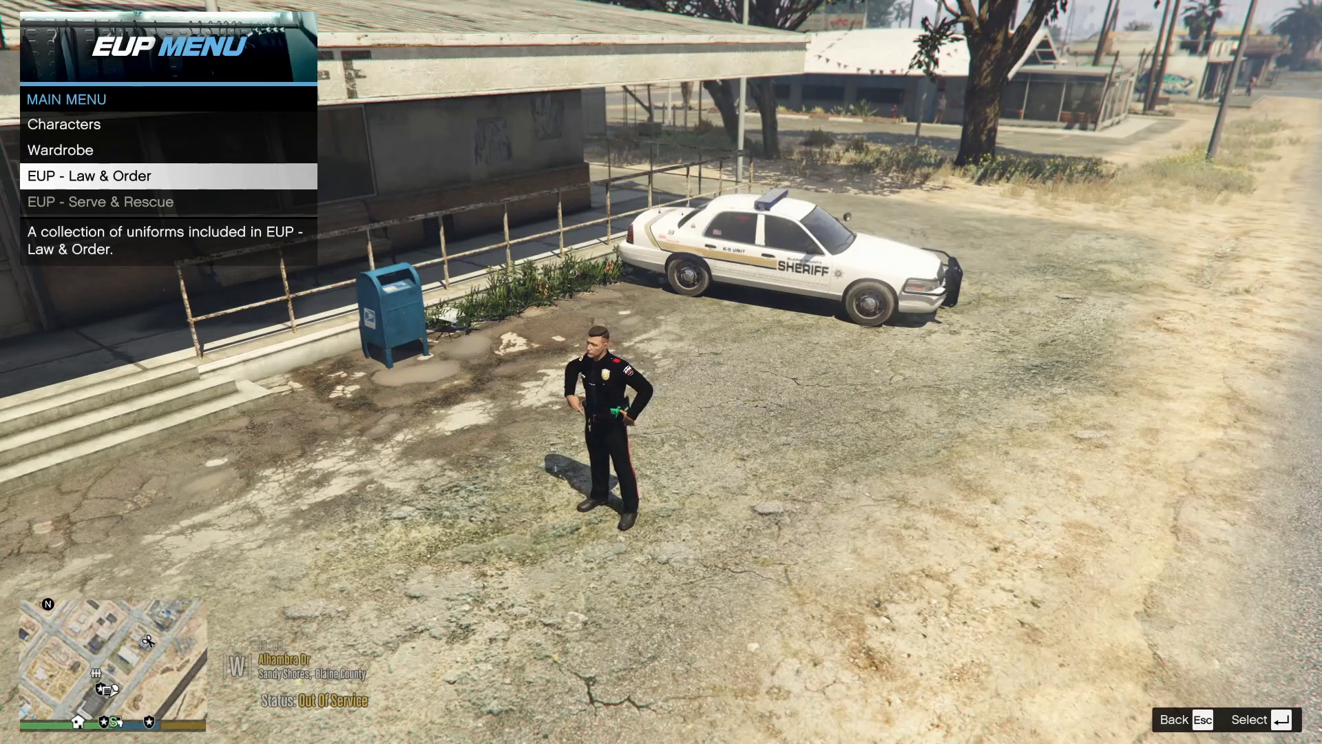
{"action": "key", "text": "Up"}
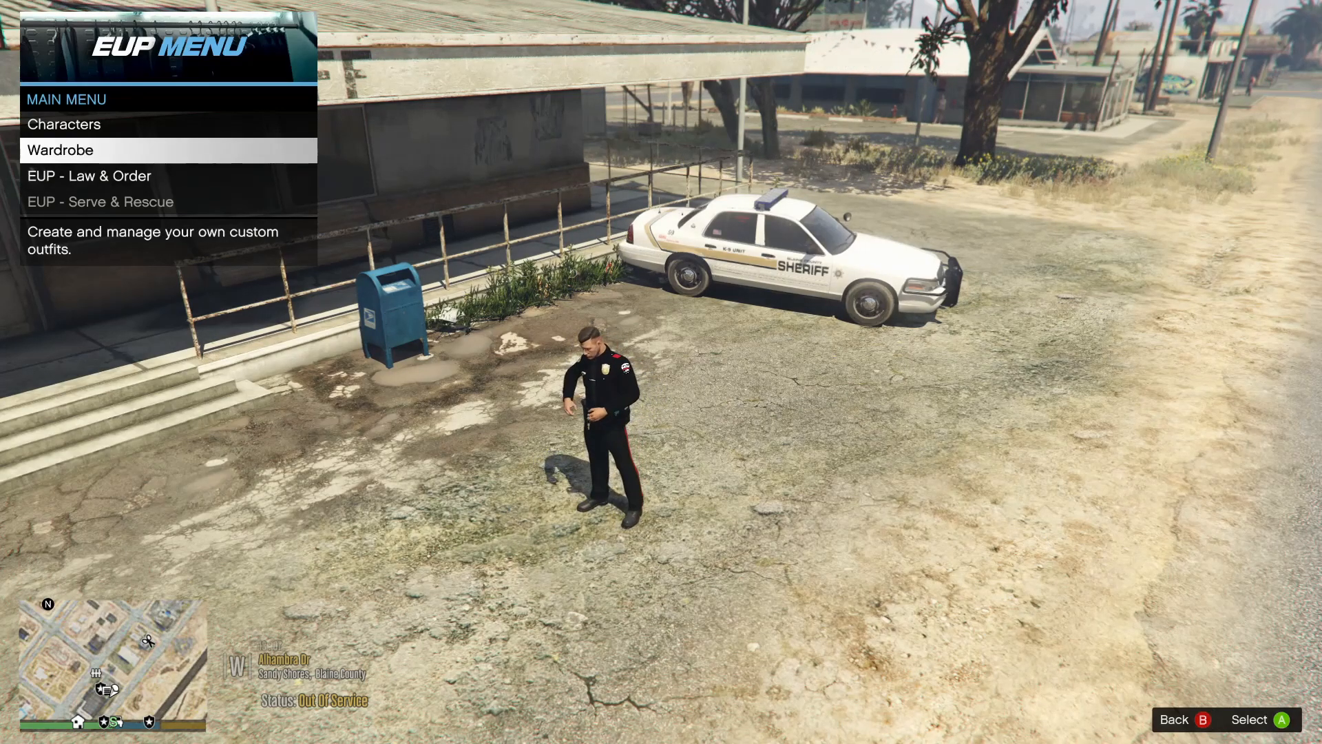
{"action": "key", "text": "Up"}
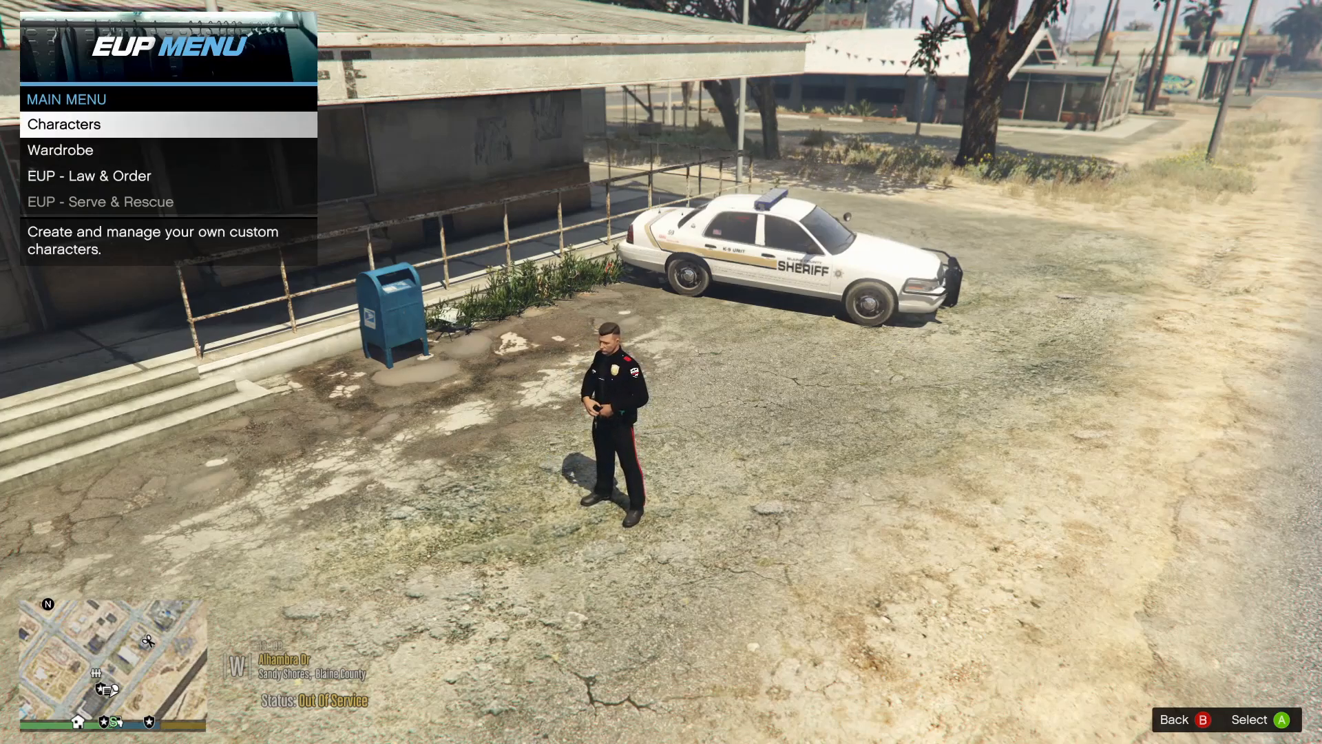
{"action": "key", "text": "Down"}
{"action": "key", "text": "Return"}
{"action": "key", "text": "Down"}
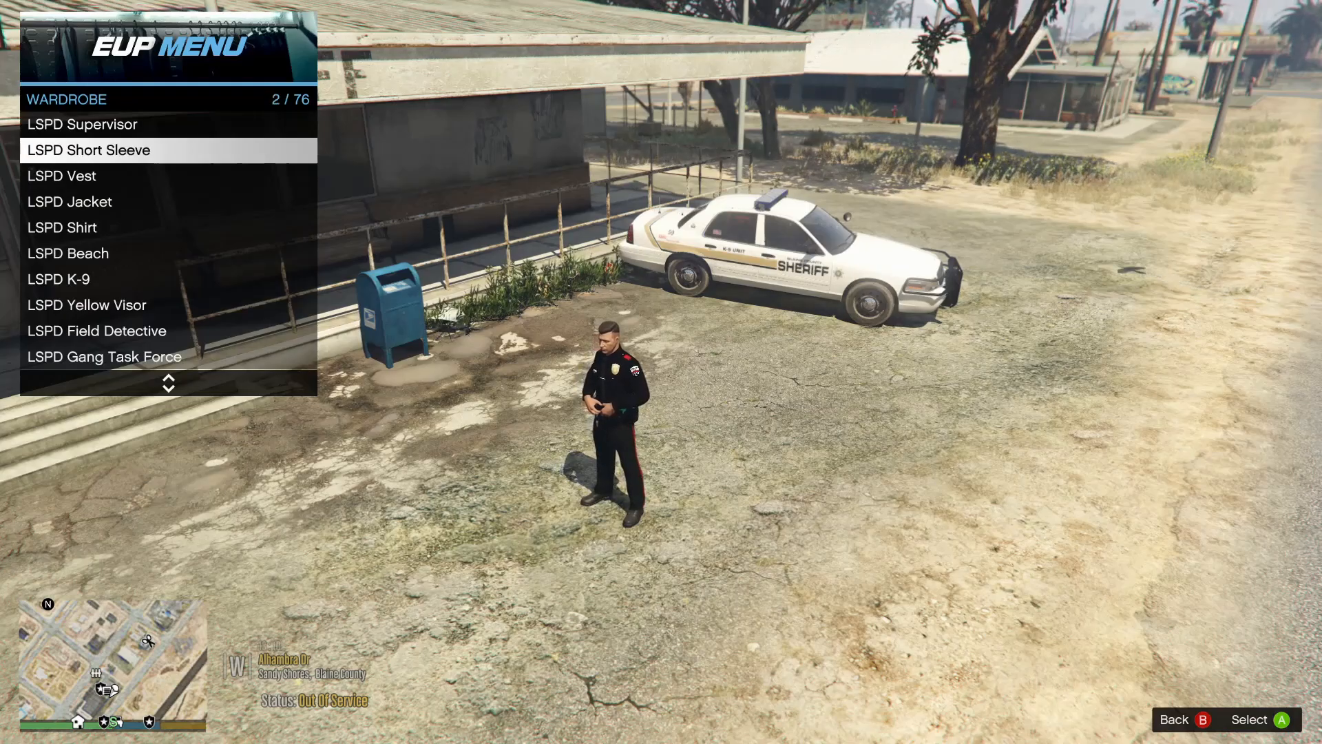
Try the LSPD Supervisor, LSPD Vest and LSPD Jacket outfits on the character to check the new uniform textures
{"action": "key", "text": "Down"}
{"action": "key", "text": "Down"}
{"action": "key", "text": "Up"}
{"action": "key", "text": "Up"}
{"action": "key", "text": "Up"}
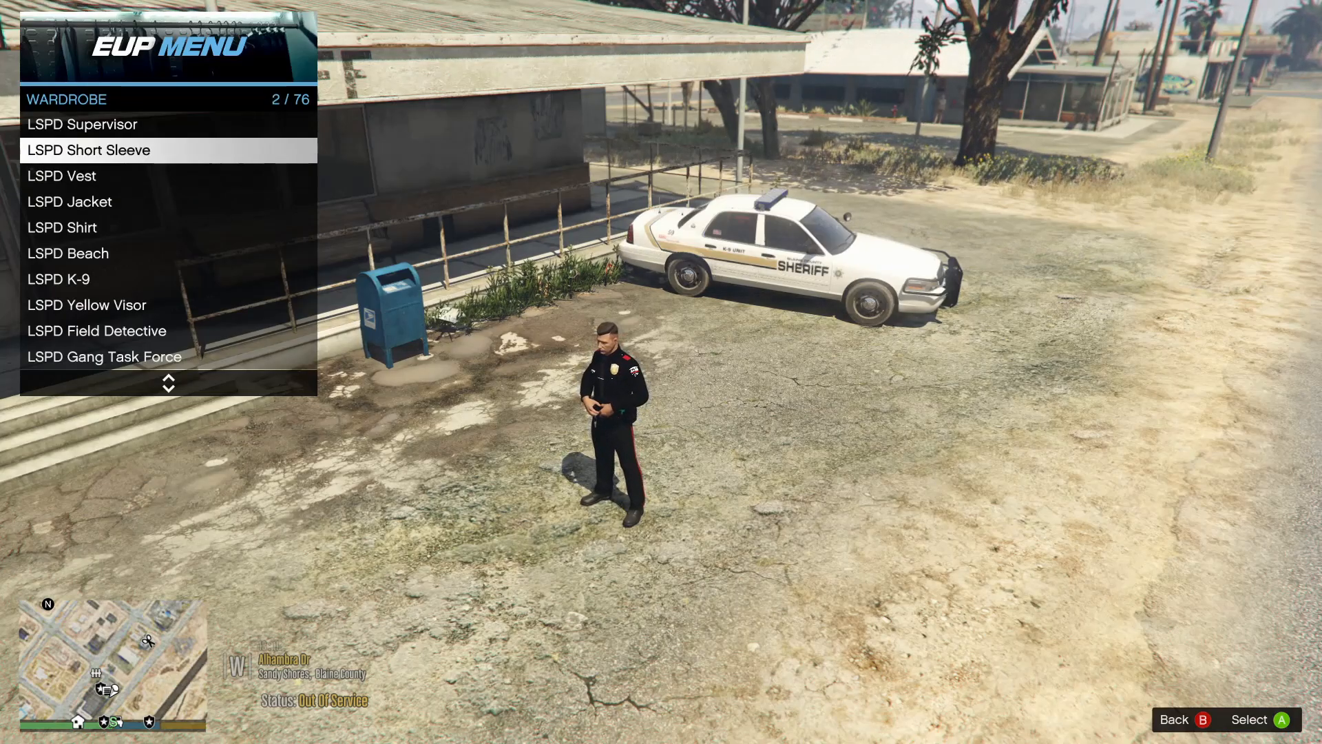
{"action": "key", "text": "Return"}
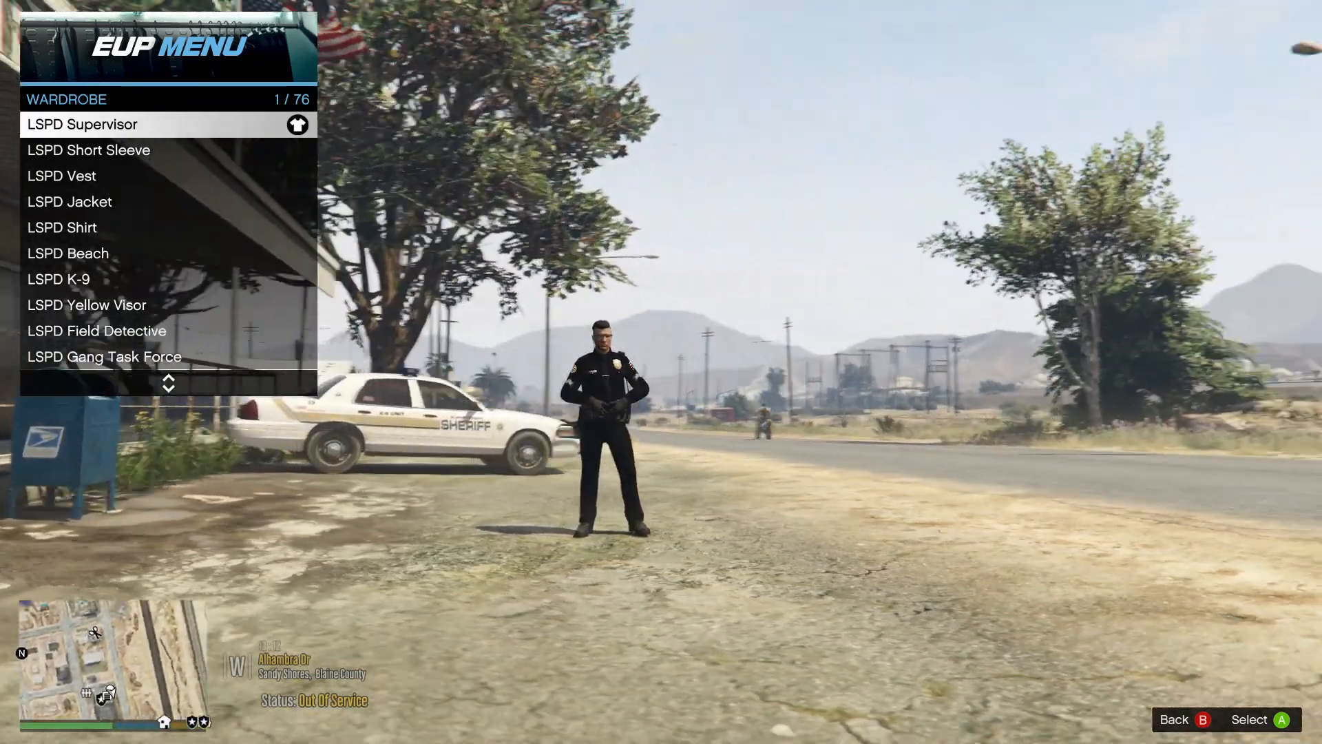
{"action": "key", "text": "Down"}
{"action": "key", "text": "Down"}
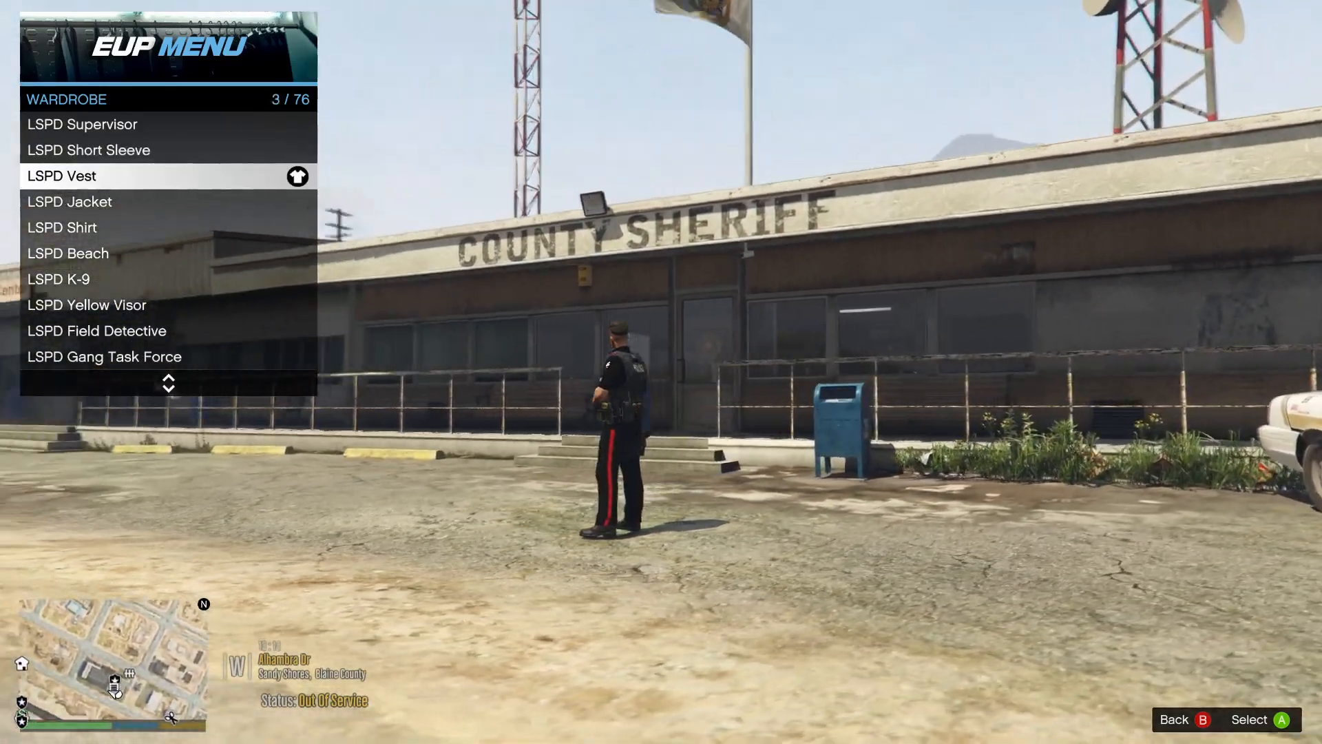
{"action": "key", "text": "Down"}
{"action": "key", "text": "Return"}
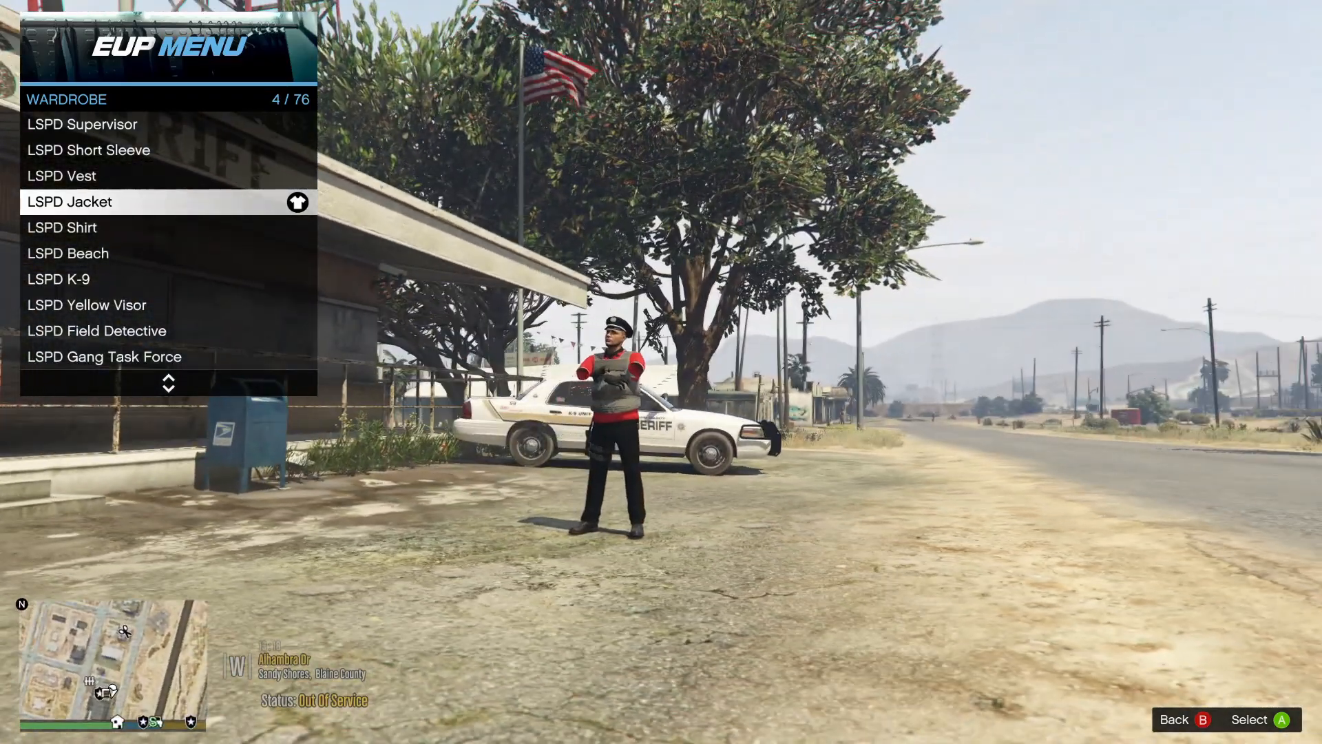
Dress the character in the LSPD Supervisor outfit and return to the EUP main menu, highlighting EUP - Law & Order
{"action": "key", "text": "Up"}
{"action": "key", "text": "Up"}
{"action": "key", "text": "Up"}
{"action": "key", "text": "Return"}
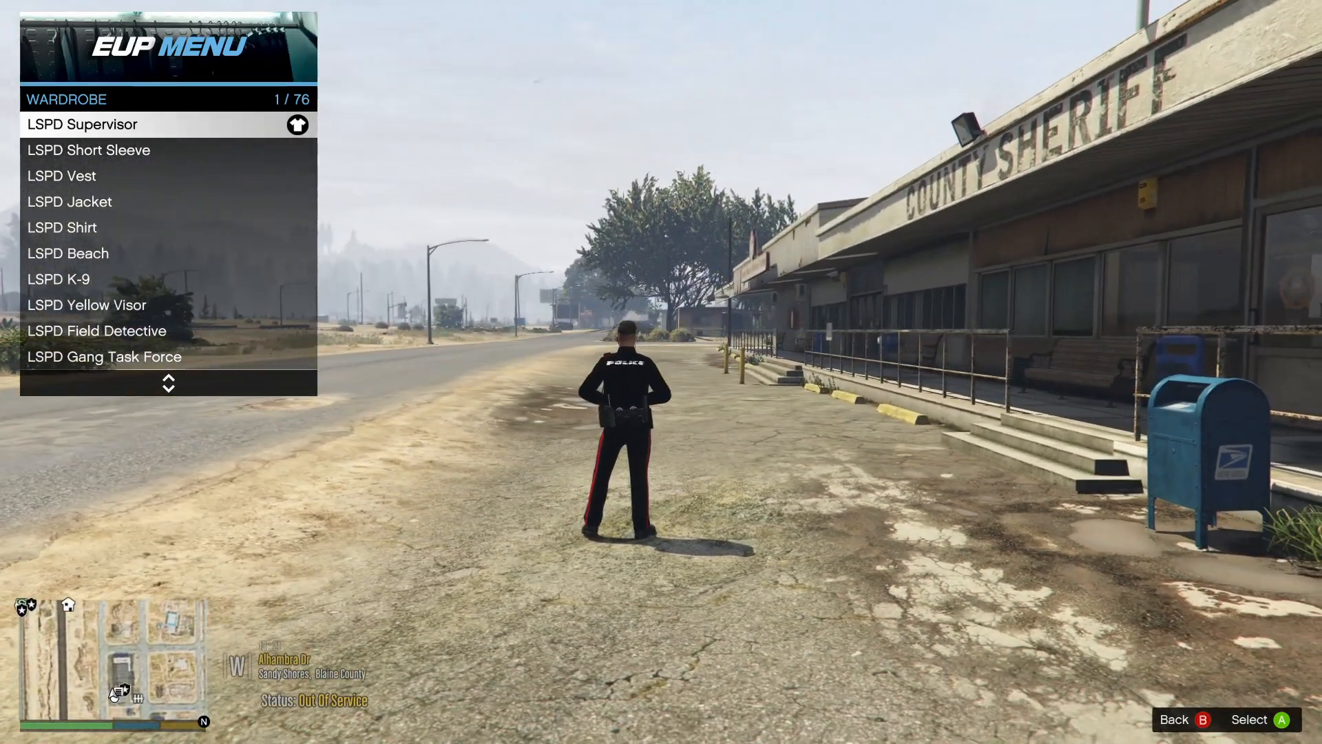
{"action": "key", "text": "Up"}
{"action": "key", "text": "Down"}
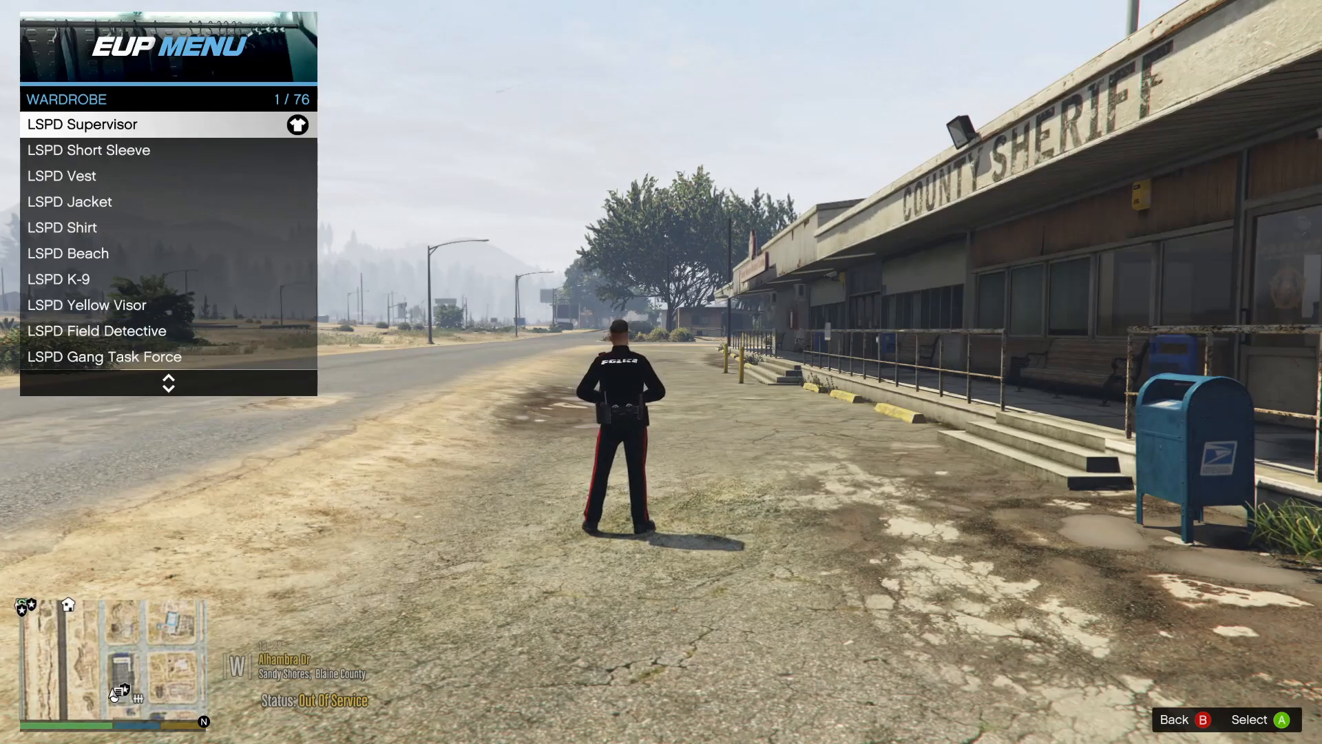
{"action": "key", "text": "BackSpace"}
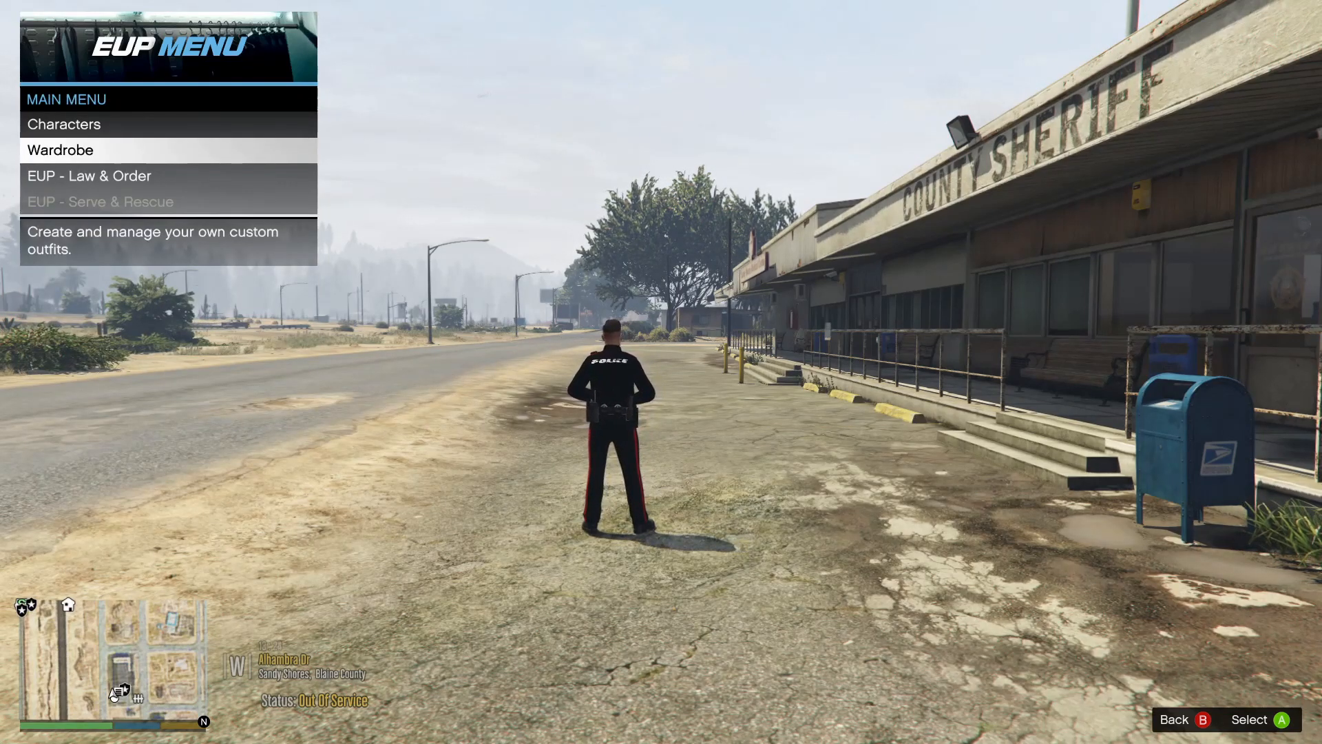
{"action": "key", "text": "Down"}
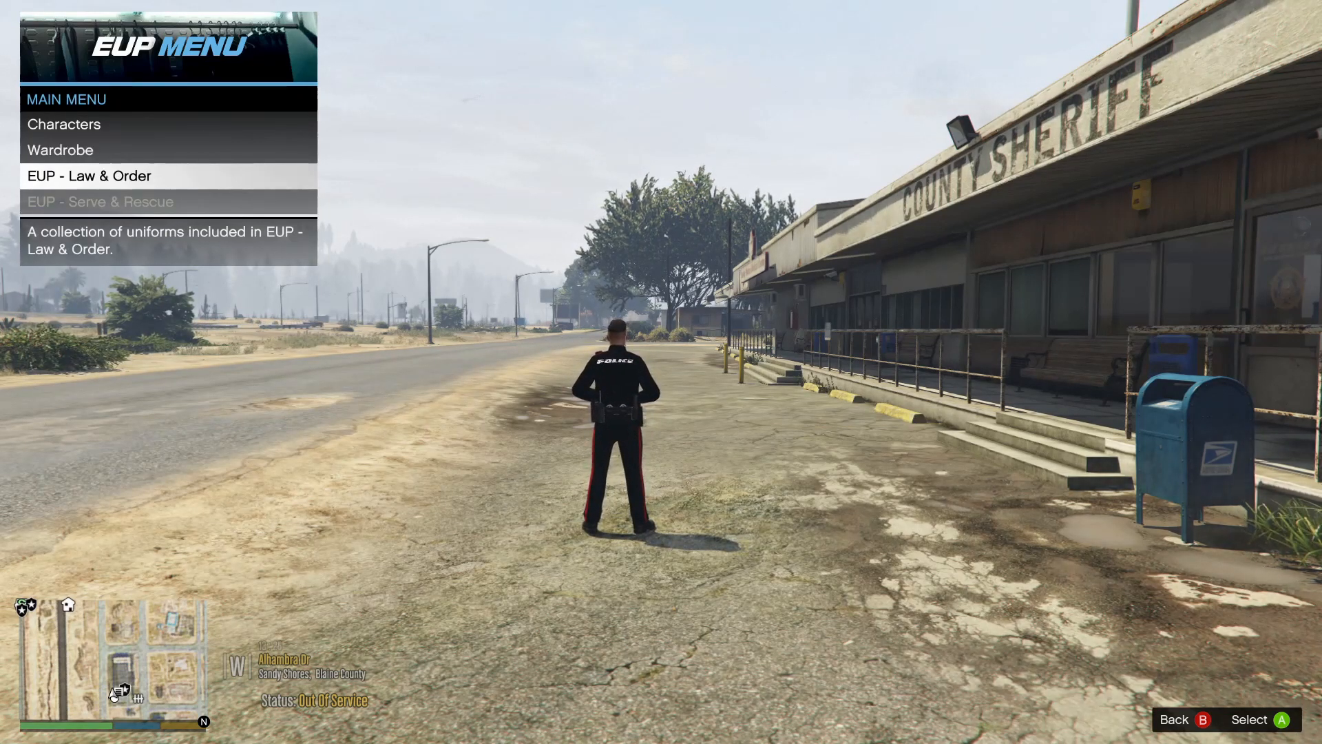
Open the LSPD category of EUP - Law & Order and dress the character in the Male LSPD Class A outfit
{"action": "key", "text": "Down"}
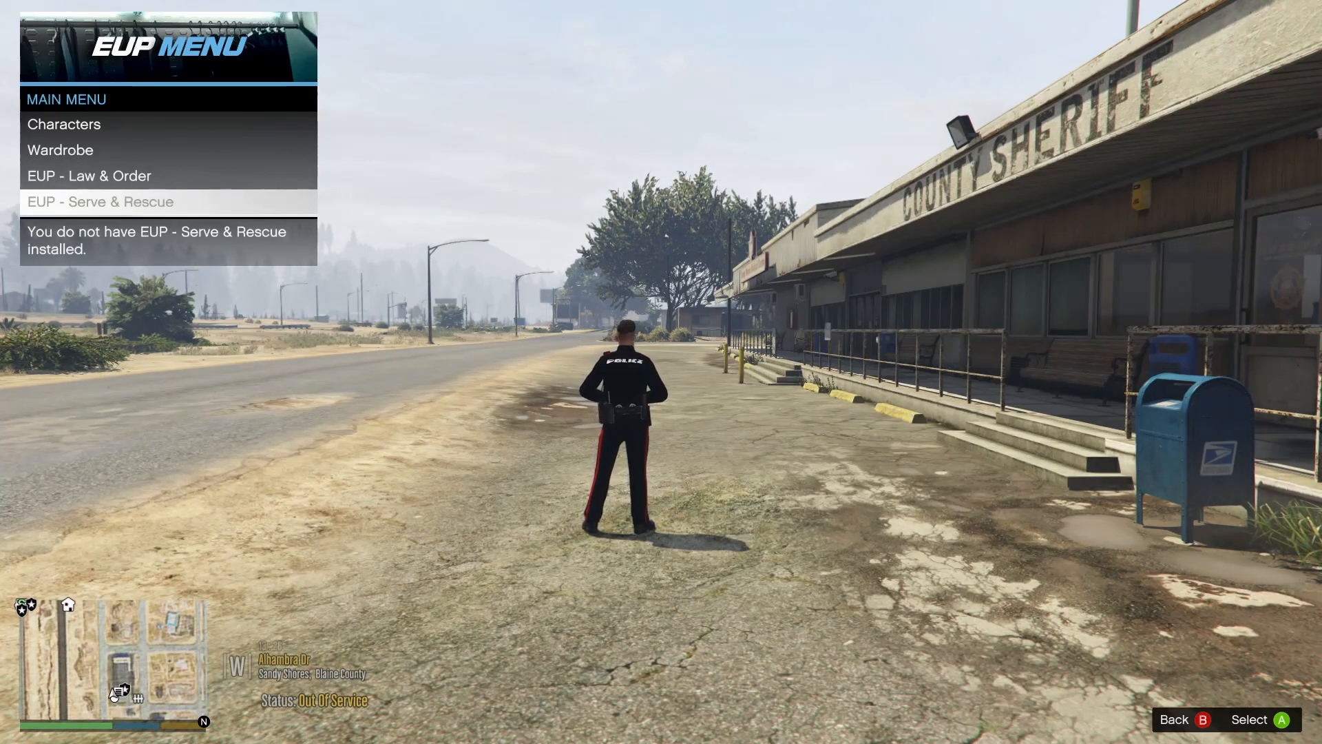
{"action": "key", "text": "Up"}
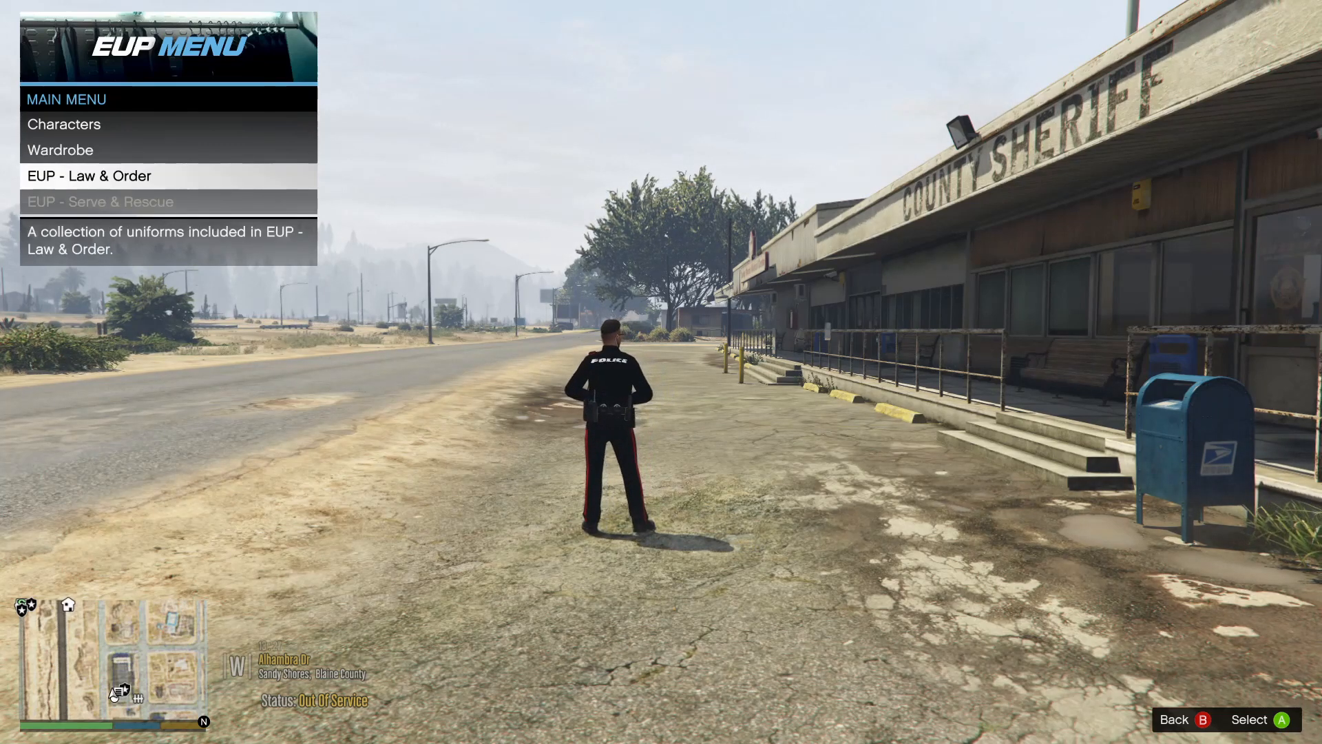
{"action": "key", "text": "Return"}
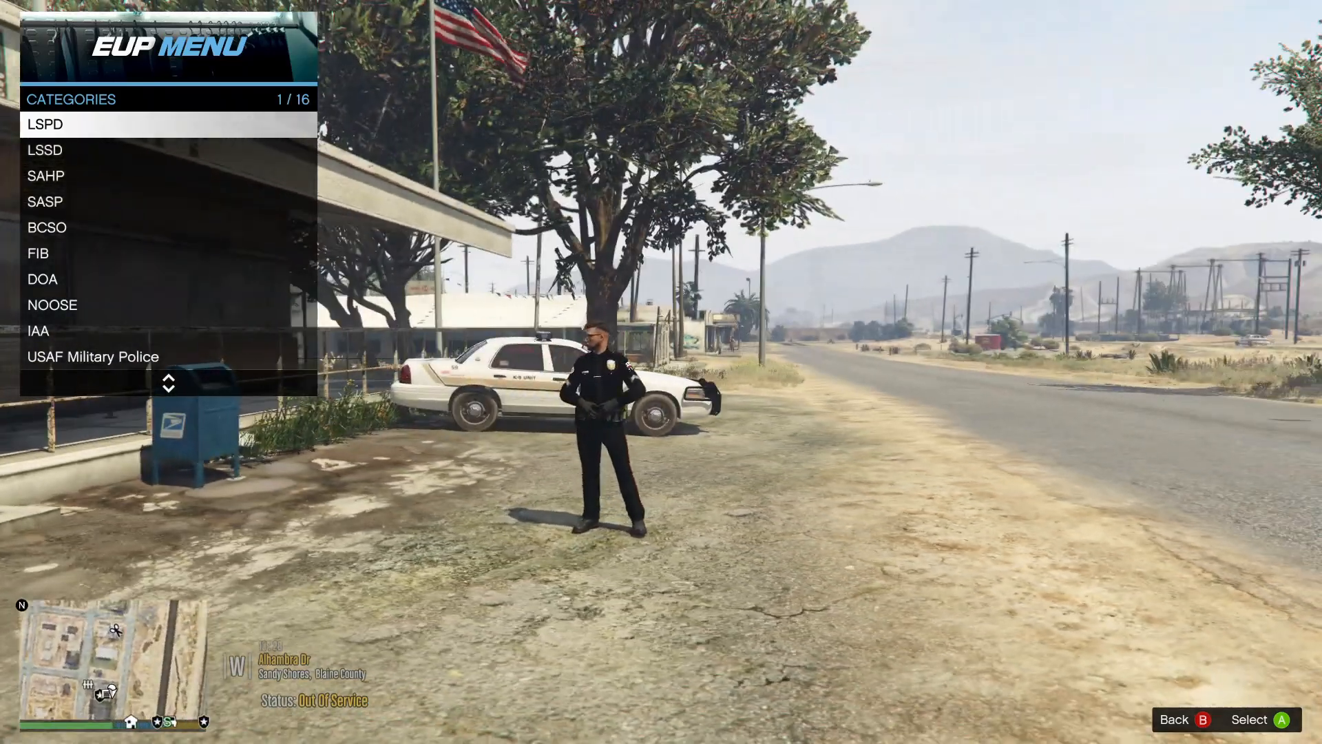
{"action": "key", "text": "Return"}
{"action": "key", "text": "Return"}
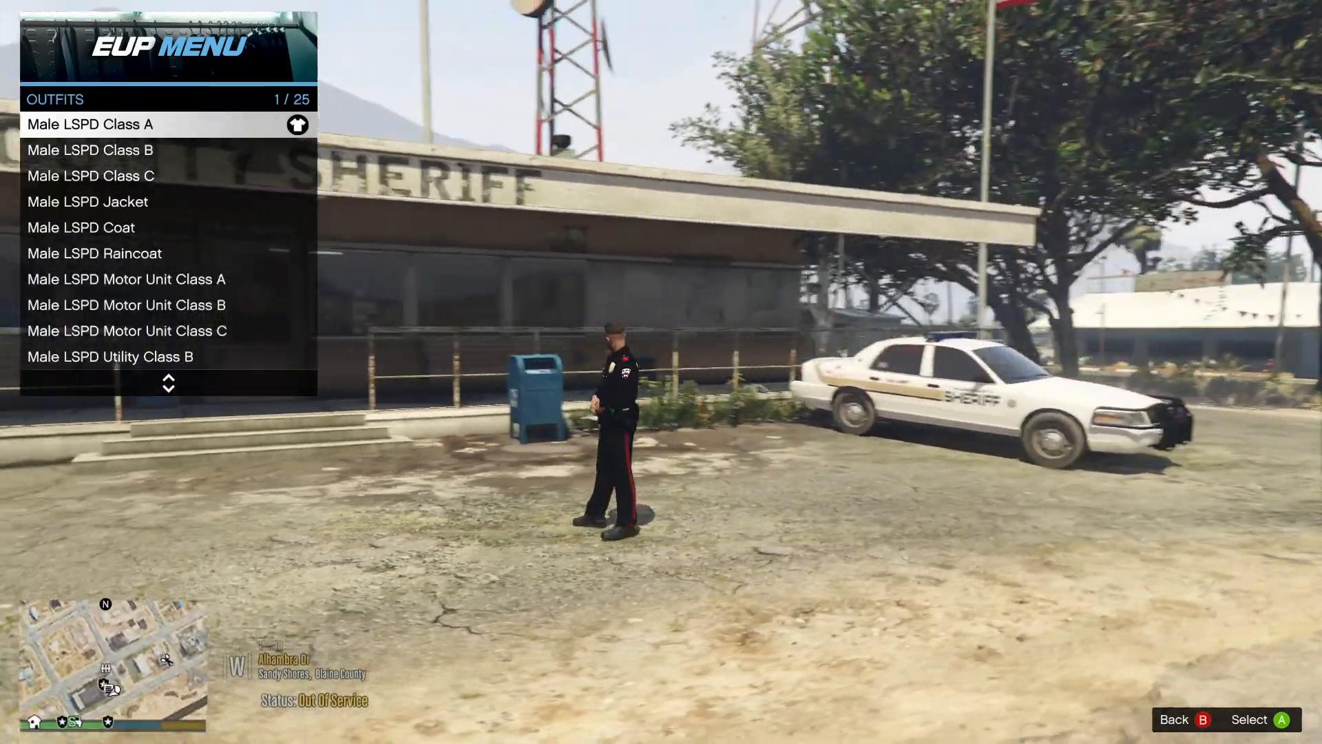
Compare the Male LSPD Class B and Class C outfits on the character and return to Male LSPD Class A
{"action": "key", "text": "Down"}
{"action": "key", "text": "Return"}
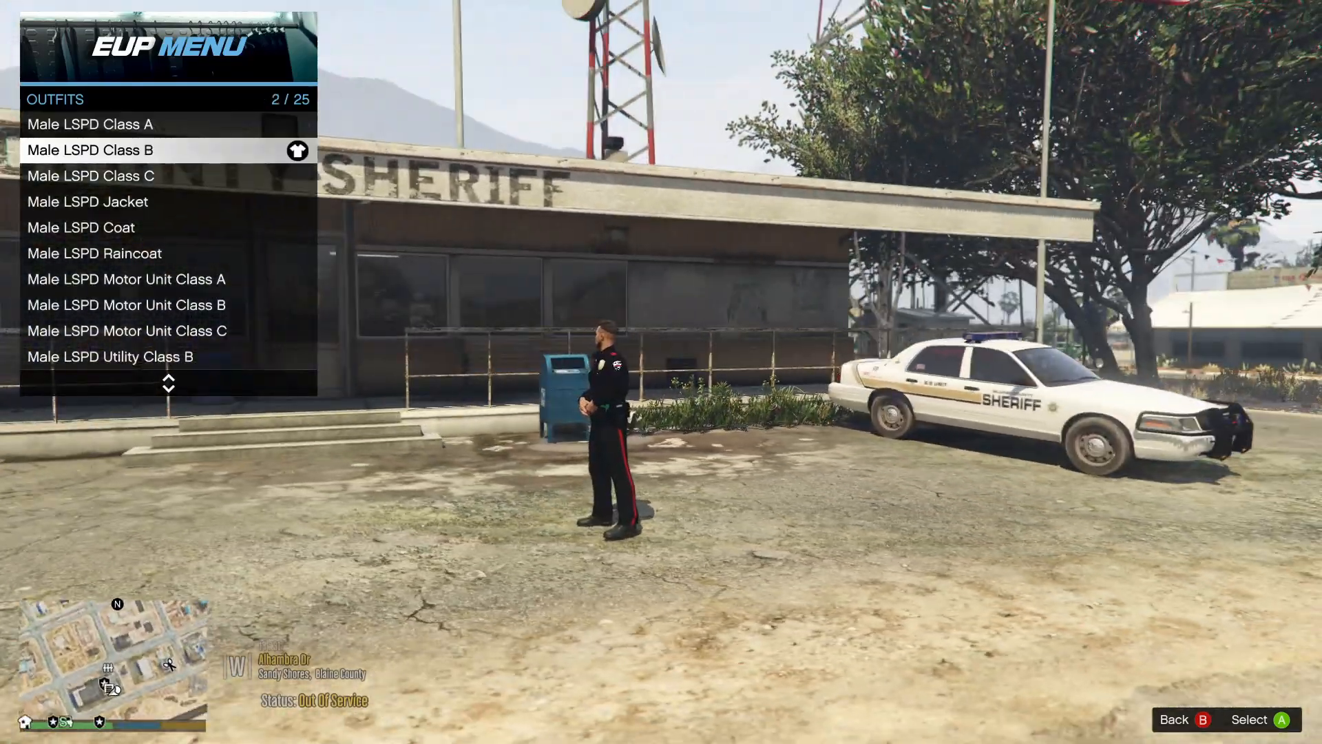
{"action": "key", "text": "Down"}
{"action": "key", "text": "Return"}
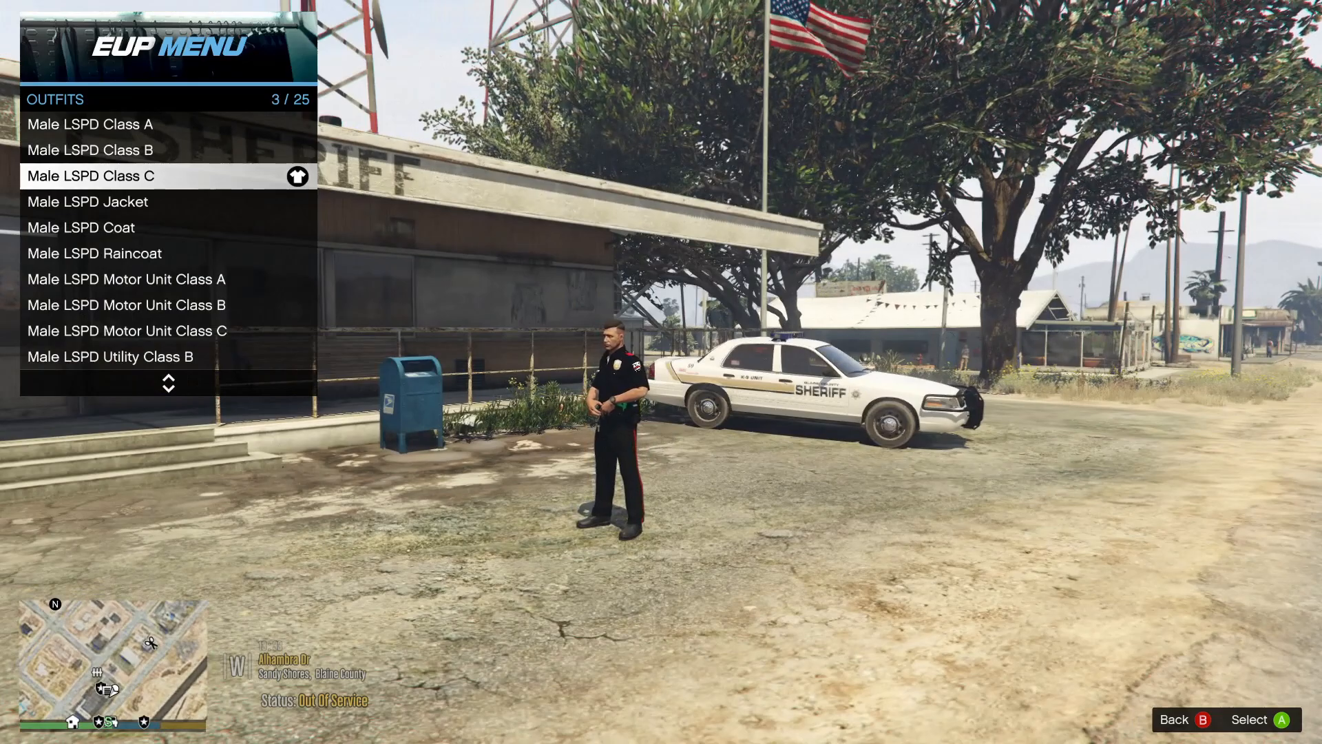
{"action": "key", "text": "Up"}
{"action": "key", "text": "Return"}
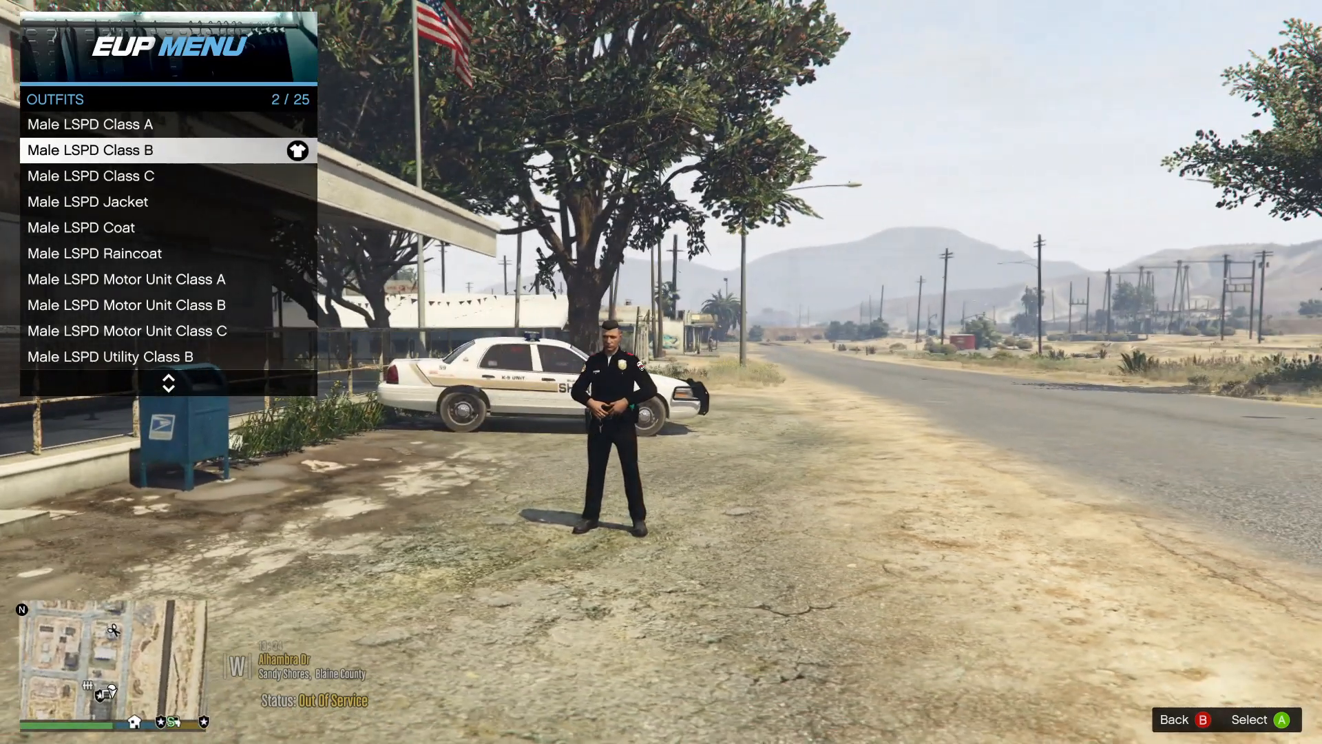
{"action": "key", "text": "Up"}
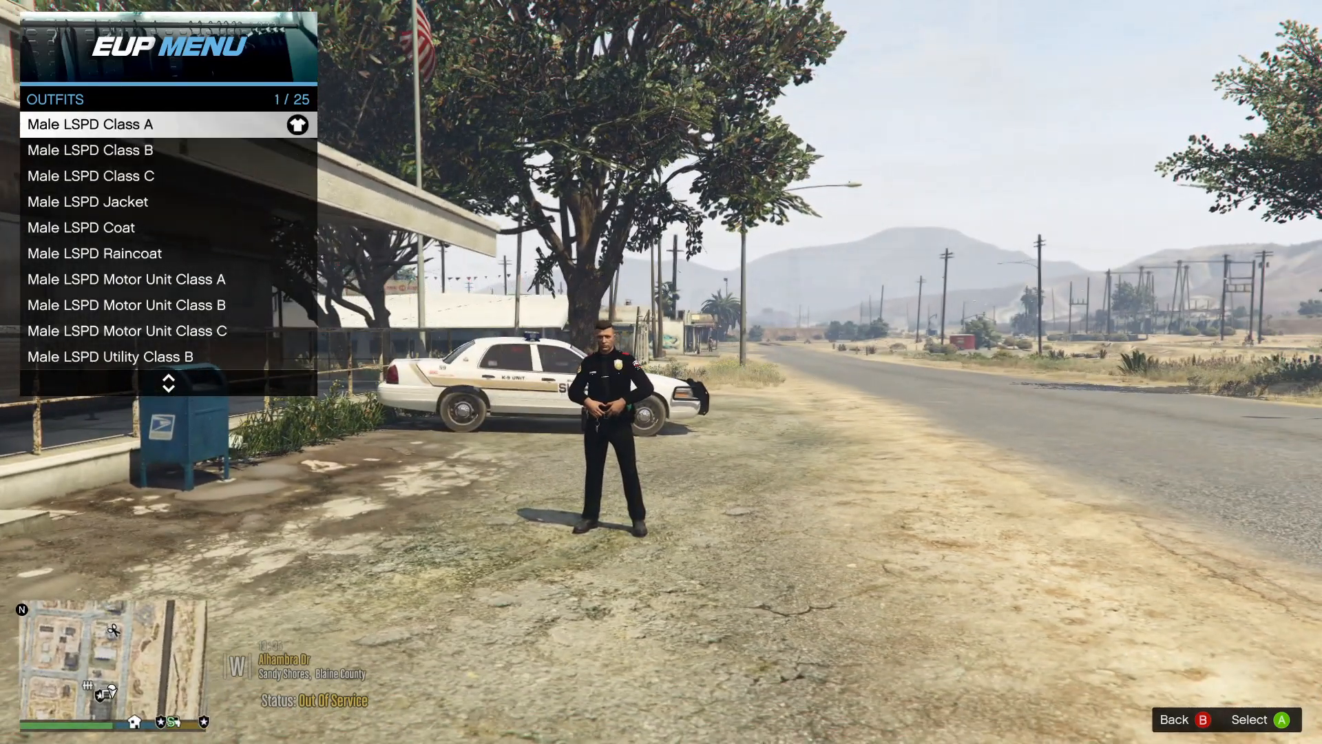
Try the Male LSPD Jacket, Raincoat and Motor Unit Class A outfits on the character to check their textures
{"action": "key", "text": "Down"}
{"action": "key", "text": "Down"}
{"action": "key", "text": "Down"}
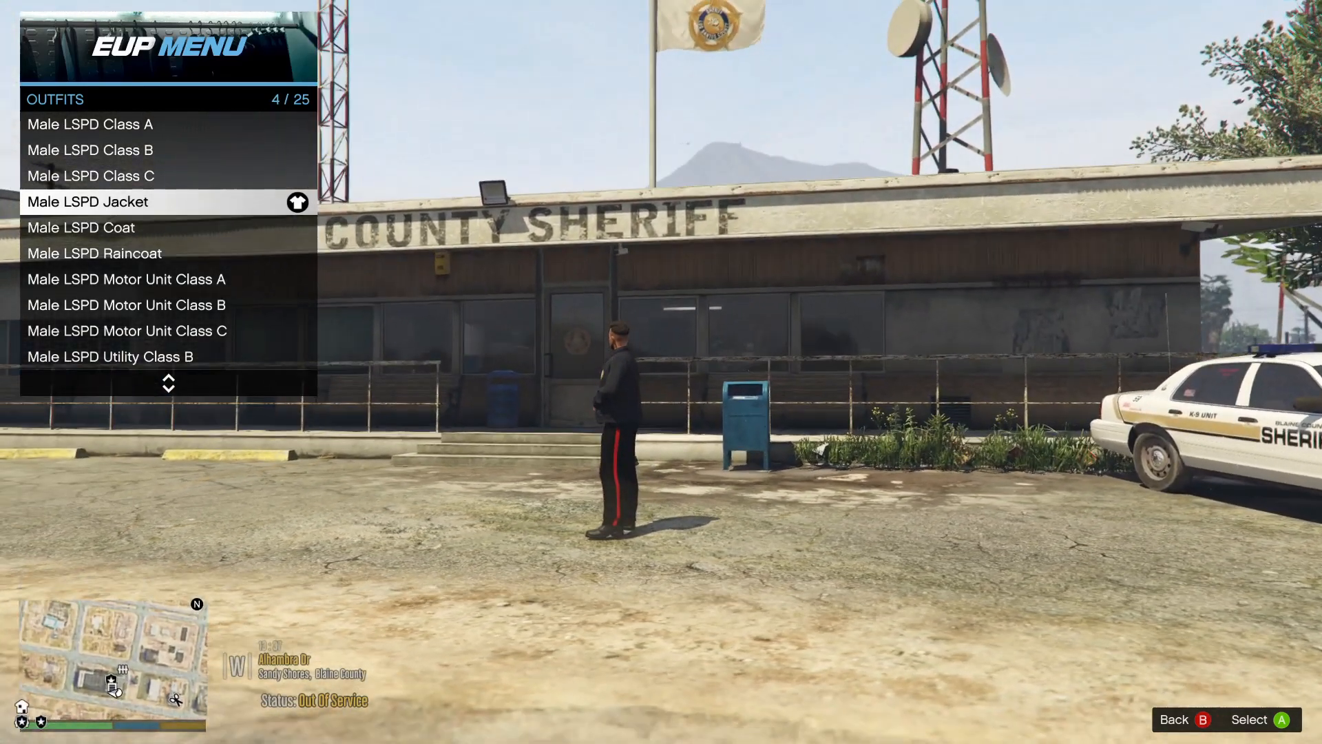
{"action": "key", "text": "Down"}
{"action": "key", "text": "Down"}
{"action": "key", "text": "Return"}
{"action": "key", "text": "Down"}
{"action": "key", "text": "Return"}
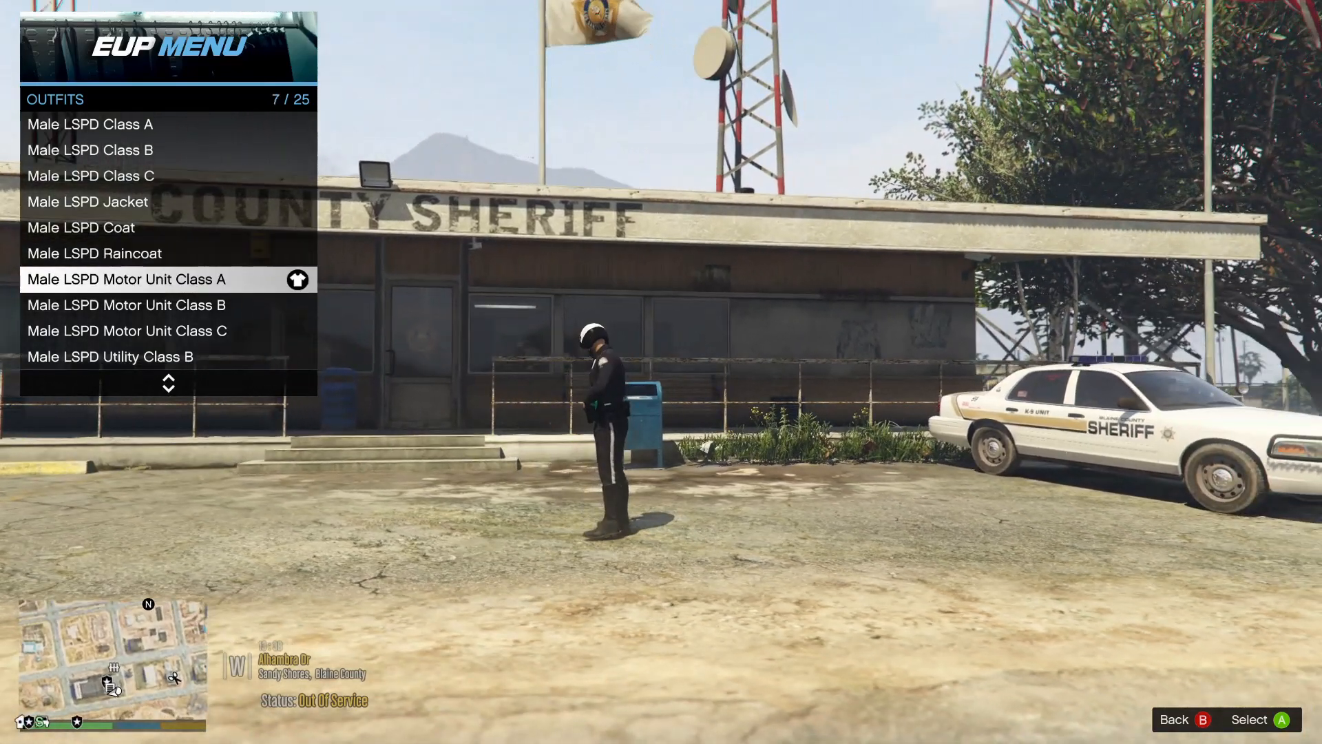
Check the Male LSPD Beach Detail outfit on the character and close the EUP Menu
{"action": "key", "text": "Down"}
{"action": "key", "text": "Down"}
{"action": "key", "text": "Down"}
{"action": "key", "text": "Down"}
{"action": "key", "text": "Down"}
{"action": "key", "text": "Down"}
{"action": "key", "text": "Down"}
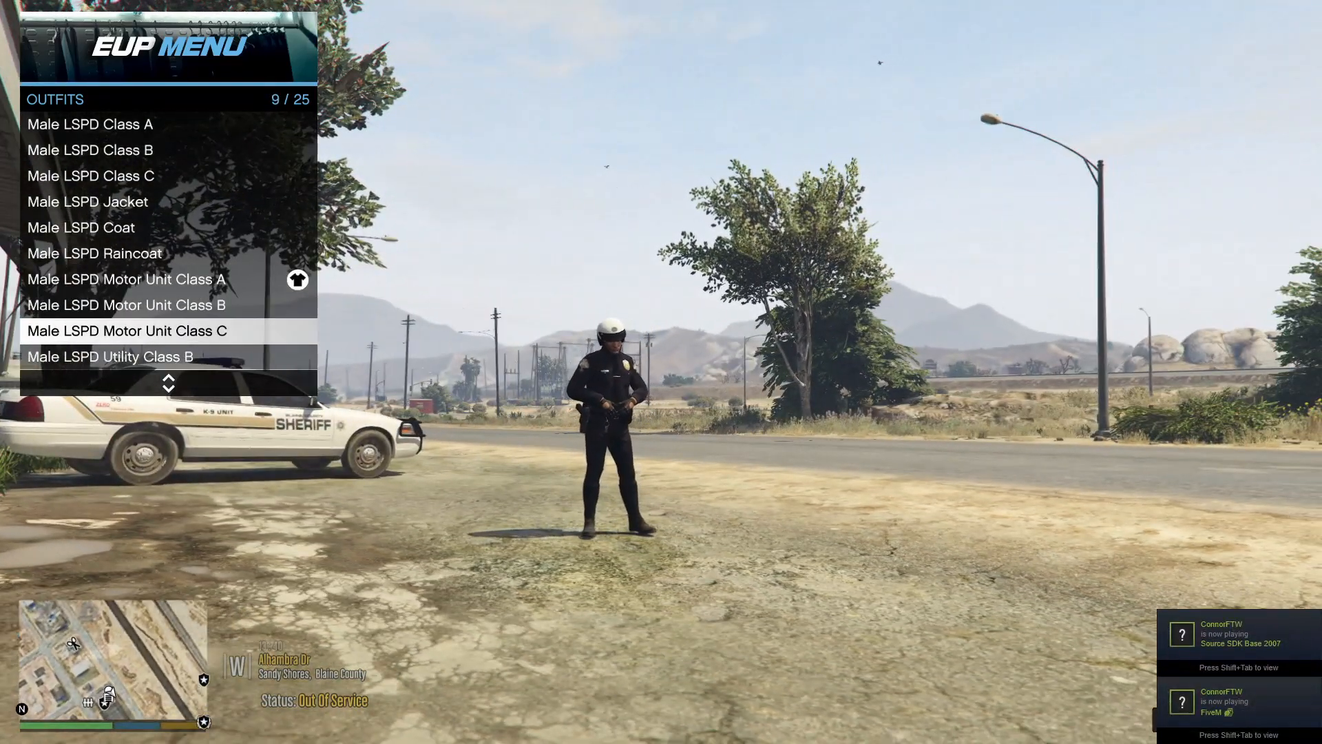
{"action": "key", "text": "Up"}
{"action": "key", "text": "Up"}
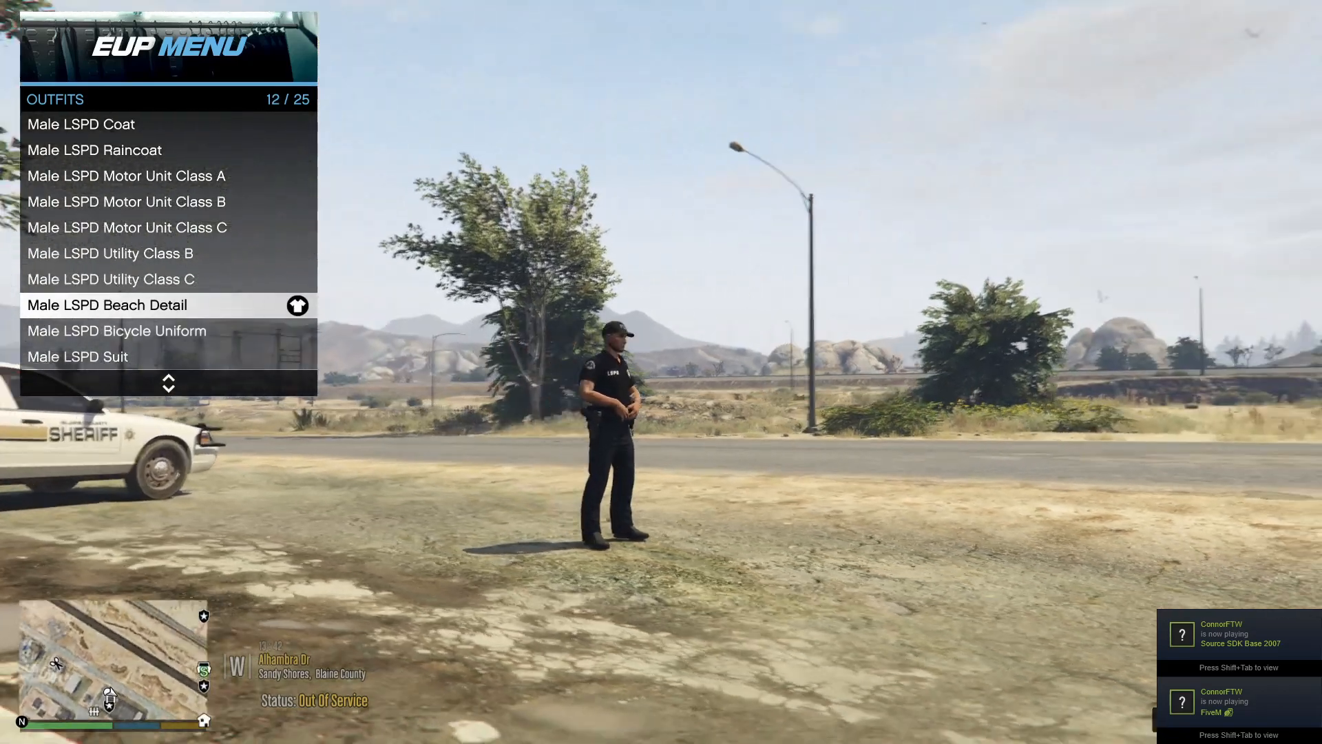
{"action": "key", "text": "Down"}
{"action": "key", "text": "Down"}
{"action": "key", "text": "BackSpace"}
{"action": "key", "text": "BackSpace"}
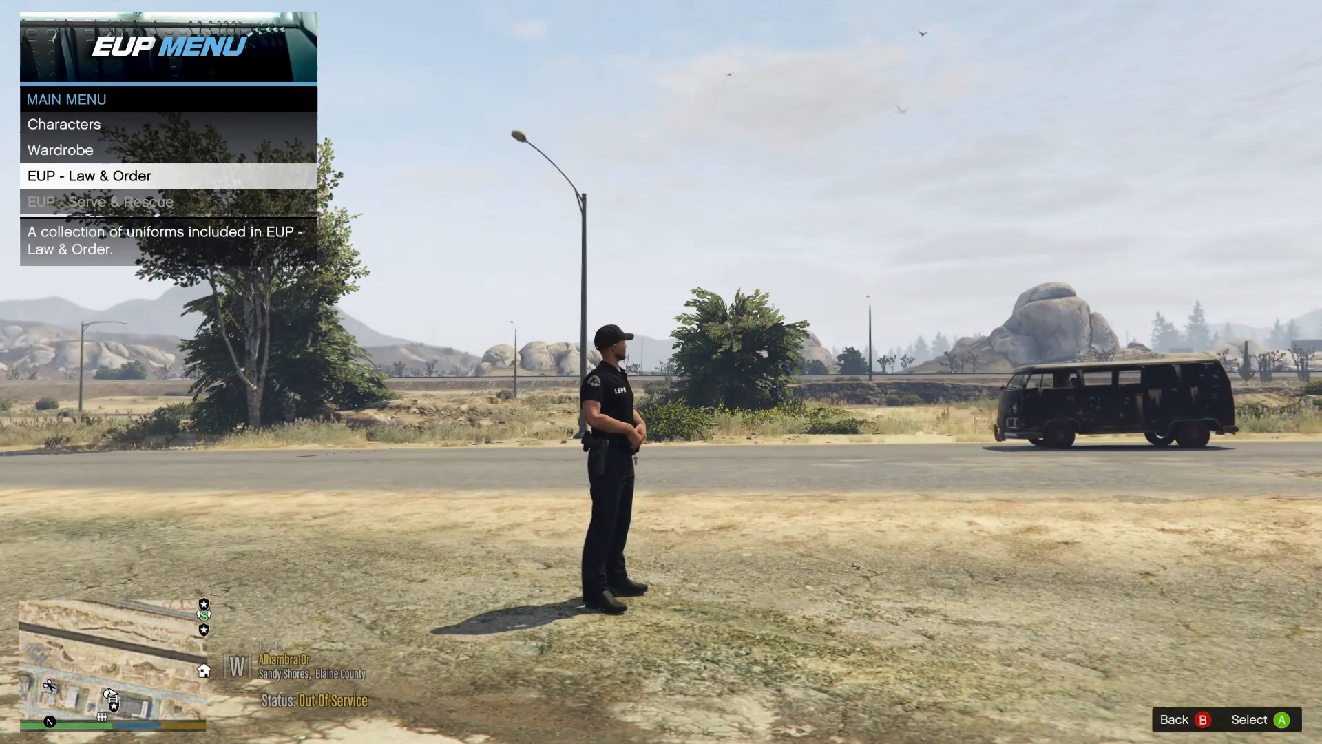
{"action": "key", "text": "BackSpace"}
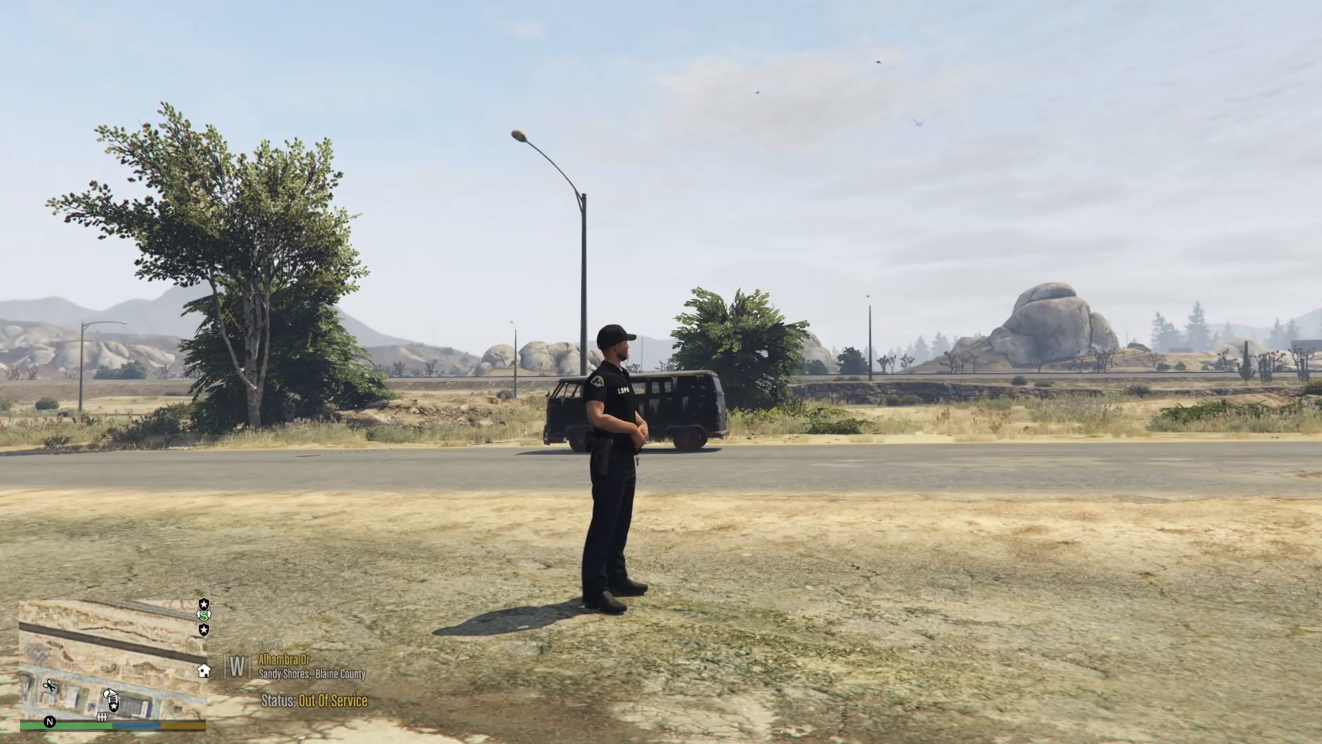
Reopen the EUP Menu, dress the character in Male LSPD Class A from the Law & Order LSPD category, and close the menu
{"action": "key", "text": "F3"}
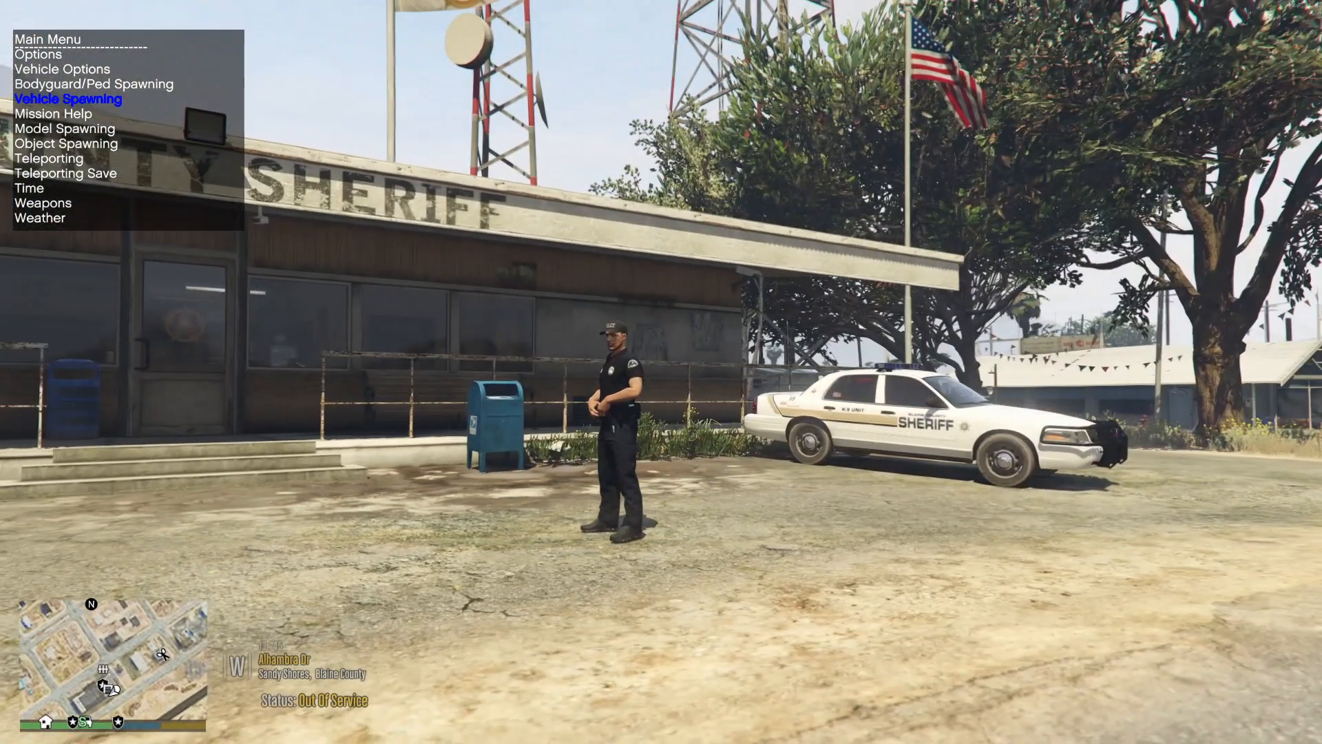
{"action": "key", "text": "F3"}
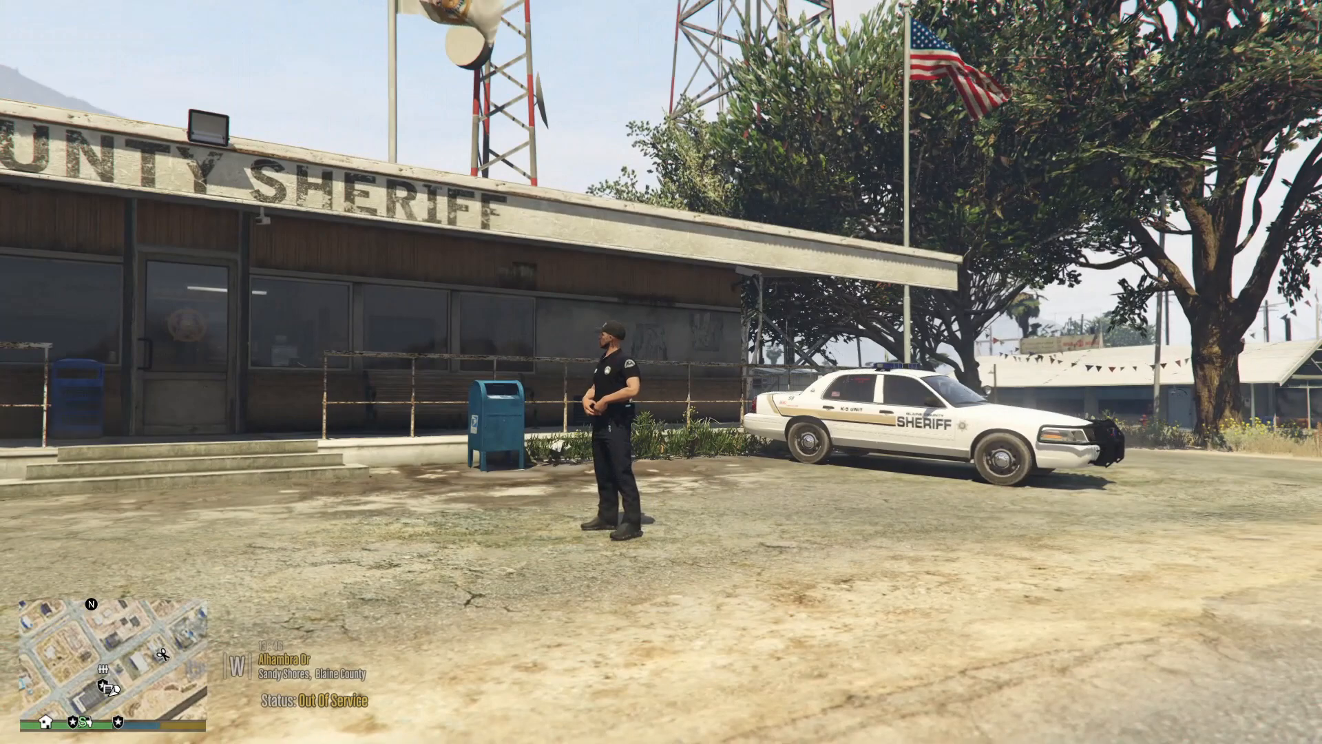
{"action": "key", "text": "F5"}
{"action": "key", "text": "Return"}
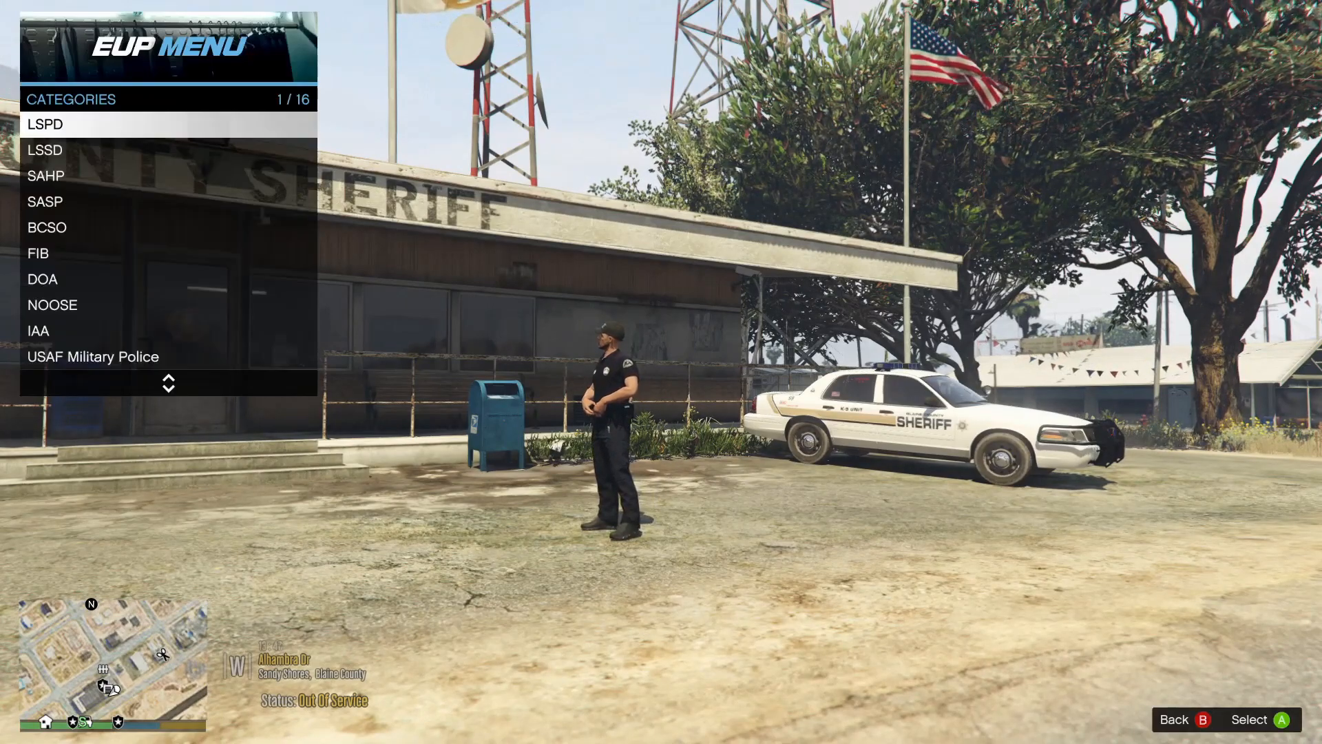
{"action": "key", "text": "Return"}
{"action": "key", "text": "Return"}
{"action": "key", "text": "BackSpace"}
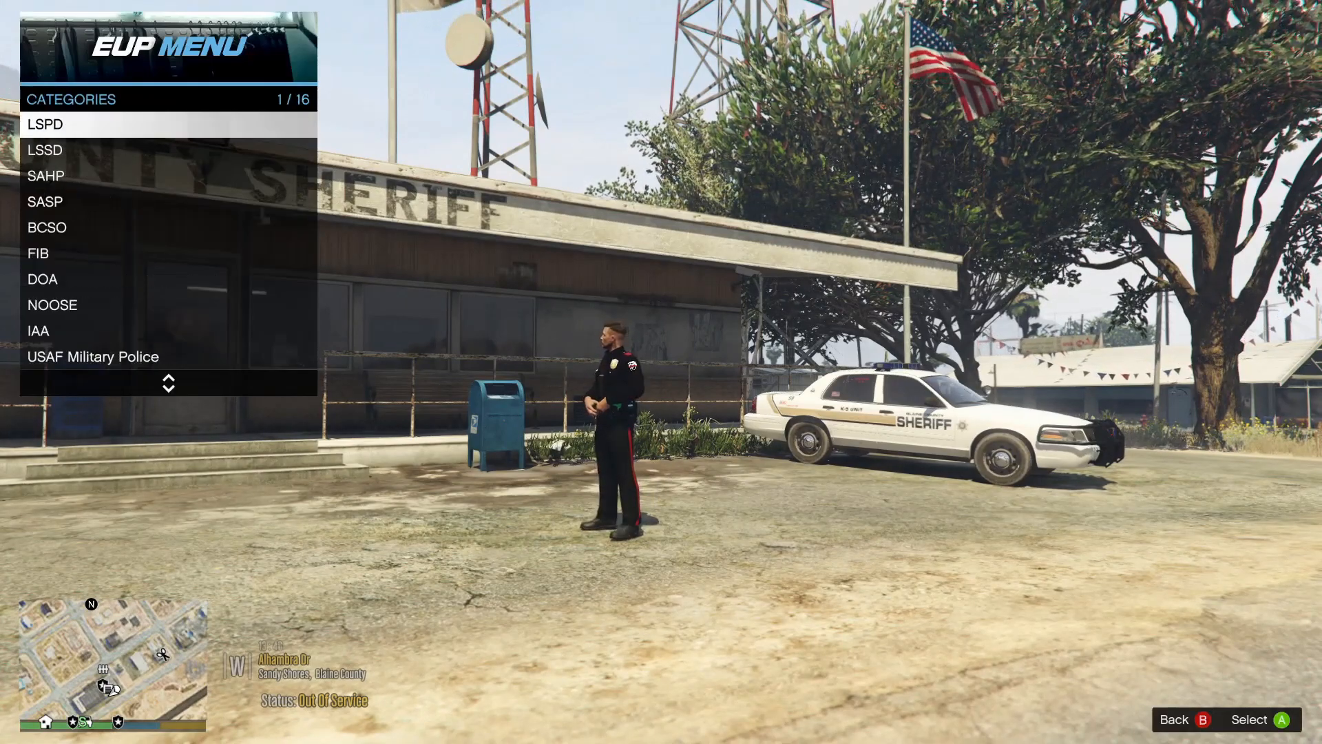
{"action": "key", "text": "BackSpace"}
{"action": "key", "text": "BackSpace"}
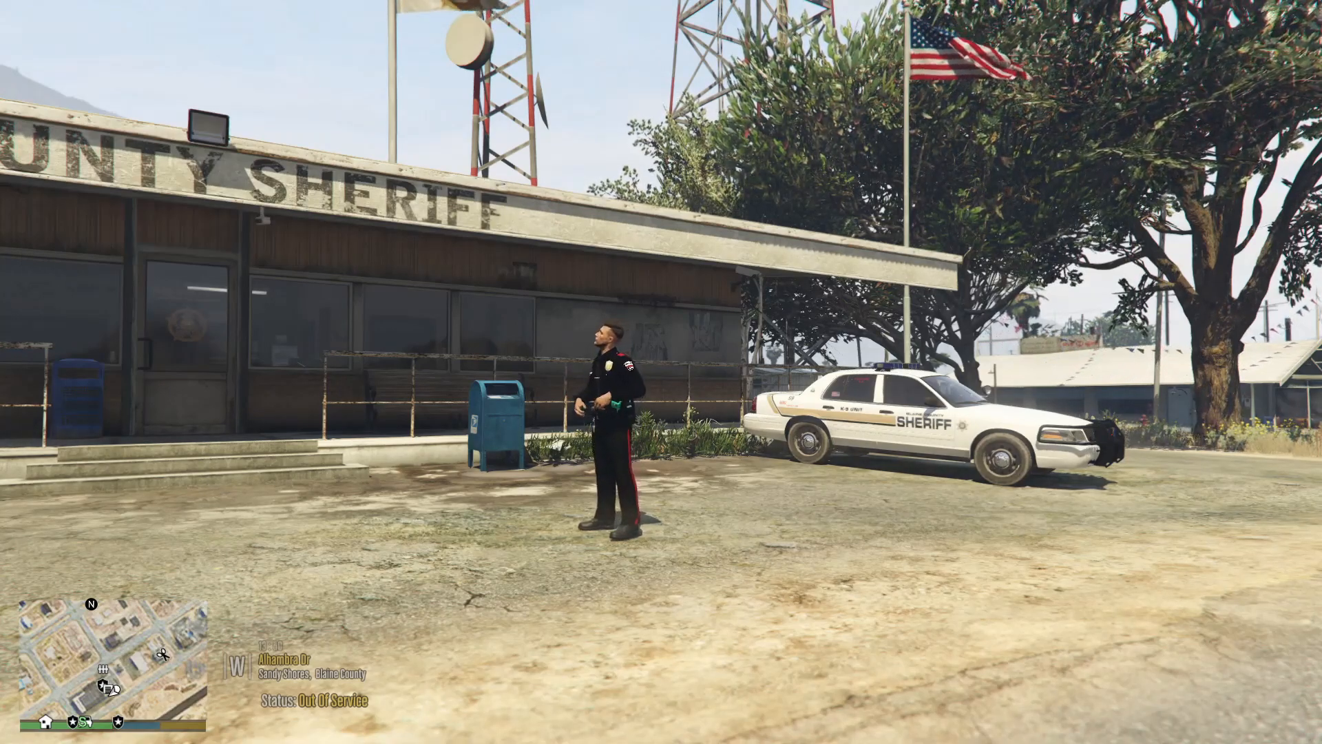
Spawn Police Cruiser (2) from the trainer's Emergency vehicles and close the trainer menu
{"action": "key", "text": "F3"}
{"action": "key", "text": "Return"}
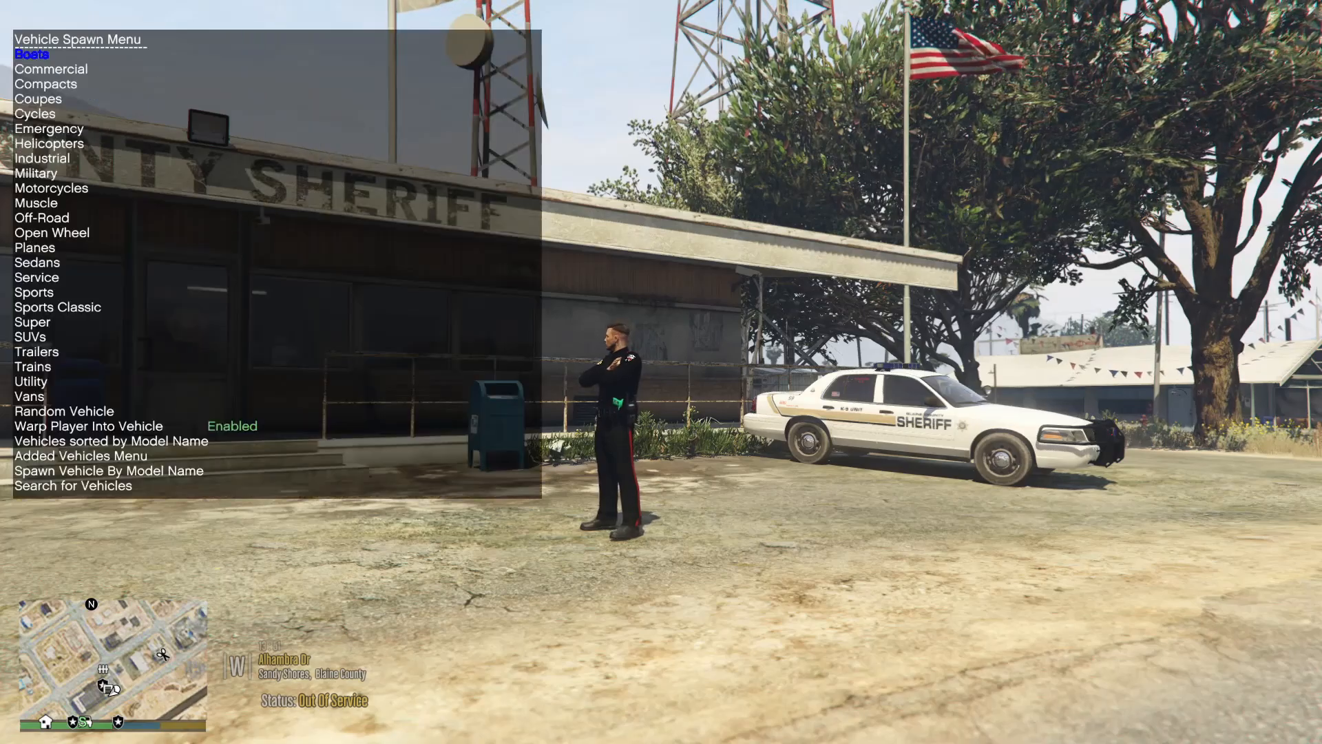
{"action": "key", "text": "Down"}
{"action": "key", "text": "Down"}
{"action": "key", "text": "Down"}
{"action": "key", "text": "Down"}
{"action": "key", "text": "Down"}
{"action": "key", "text": "Return"}
{"action": "key", "text": "Down"}
{"action": "key", "text": "Down"}
{"action": "key", "text": "Down"}
{"action": "key", "text": "s"}
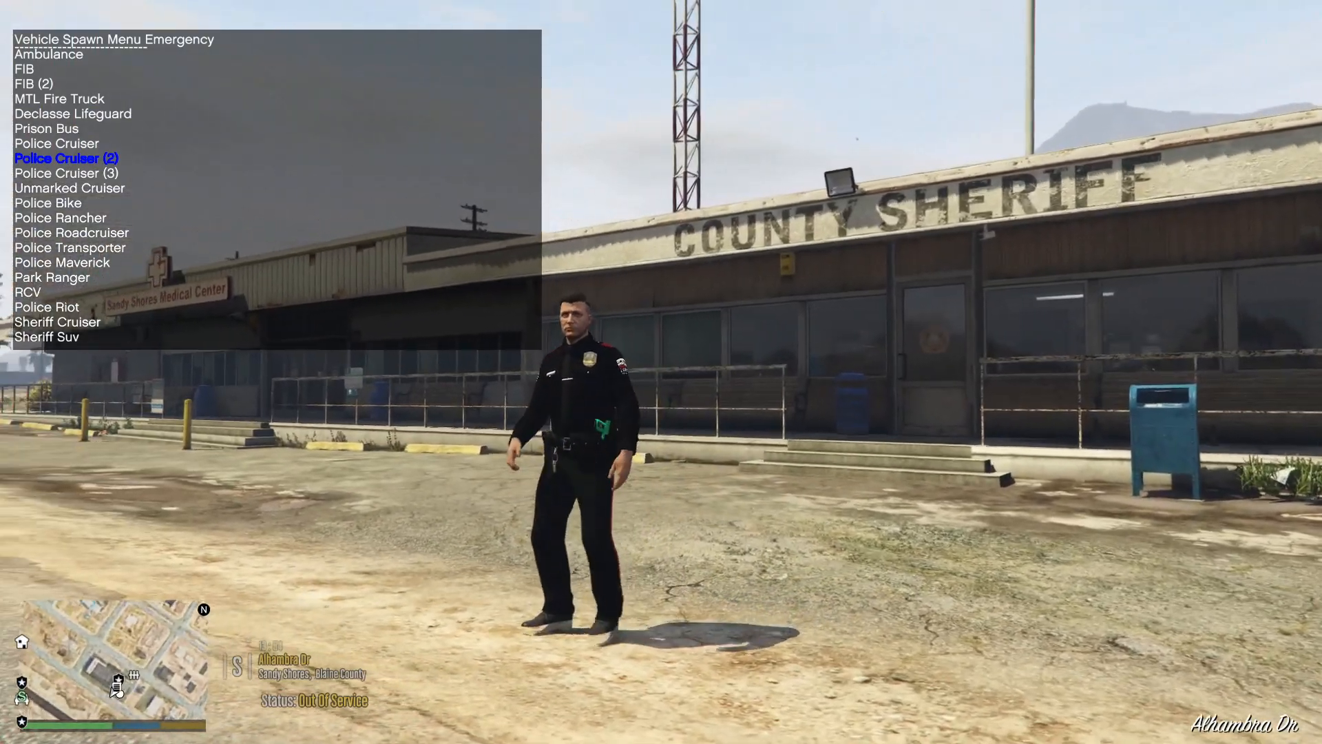
{"action": "key", "text": "Return"}
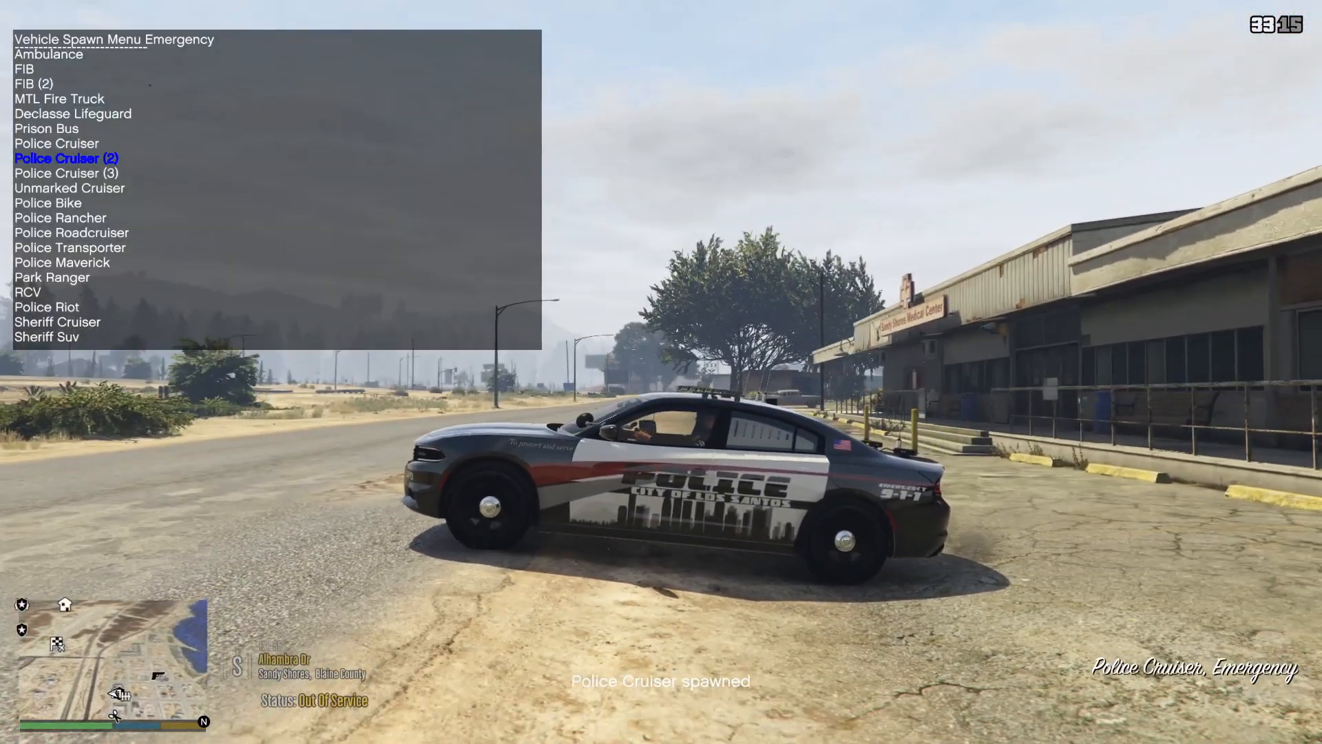
{"action": "key", "text": "BackSpace"}
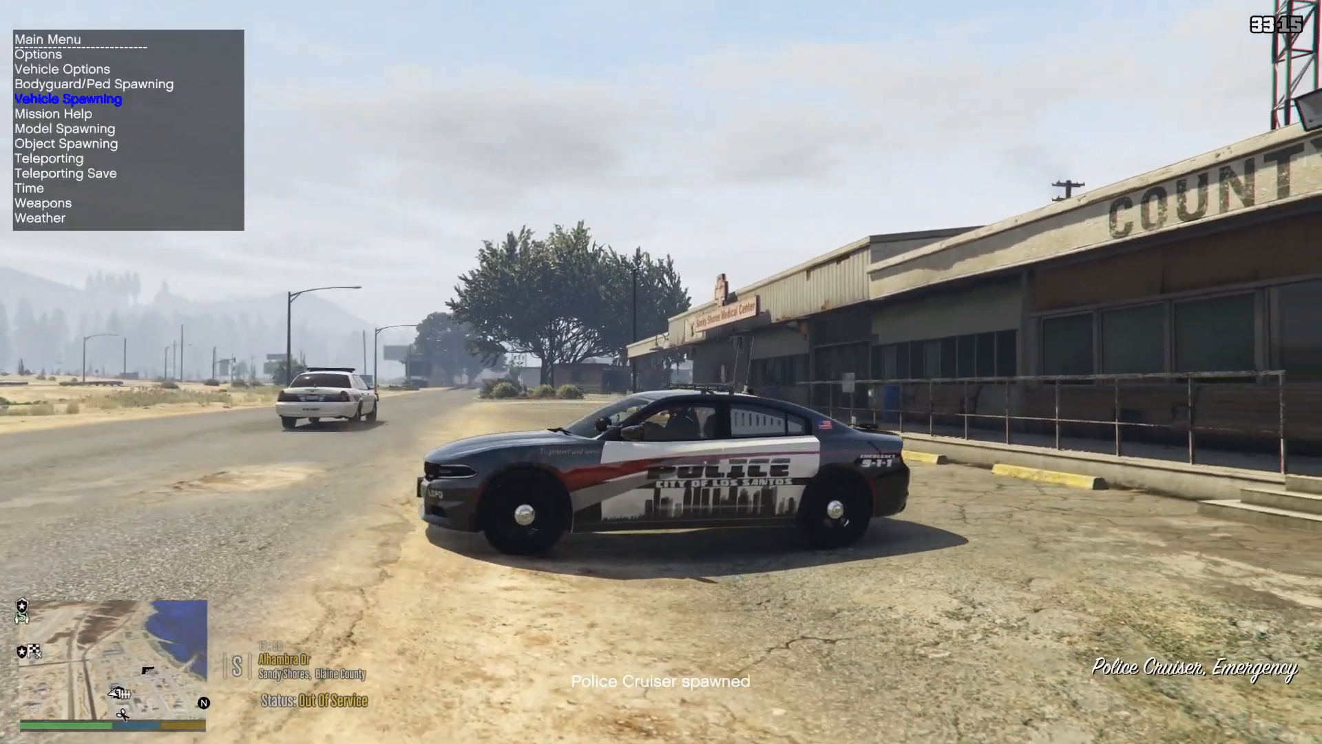
{"action": "key", "text": "BackSpace"}
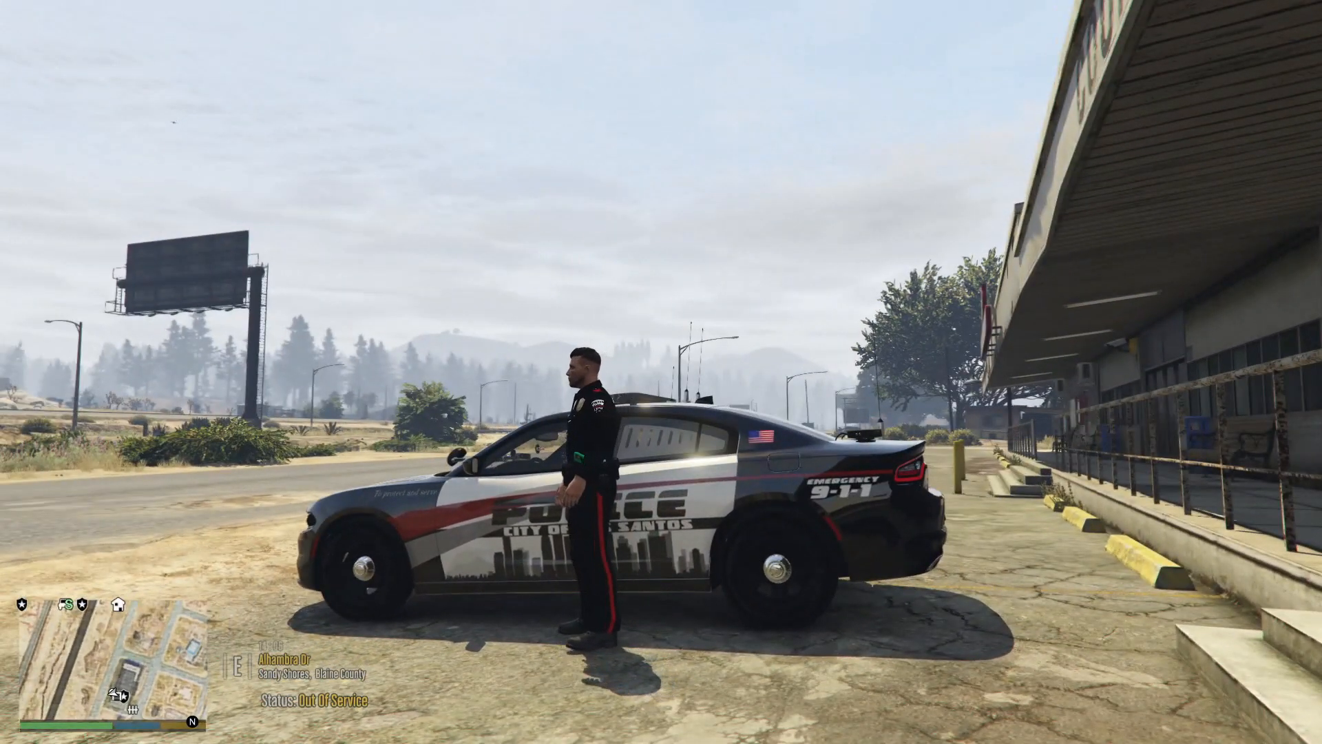
Spawn the LSPD Ford sedan and Police Cruiser (3) from the Emergency vehicles near the first cruiser, and close the trainer menu
{"action": "key", "text": "F3"}
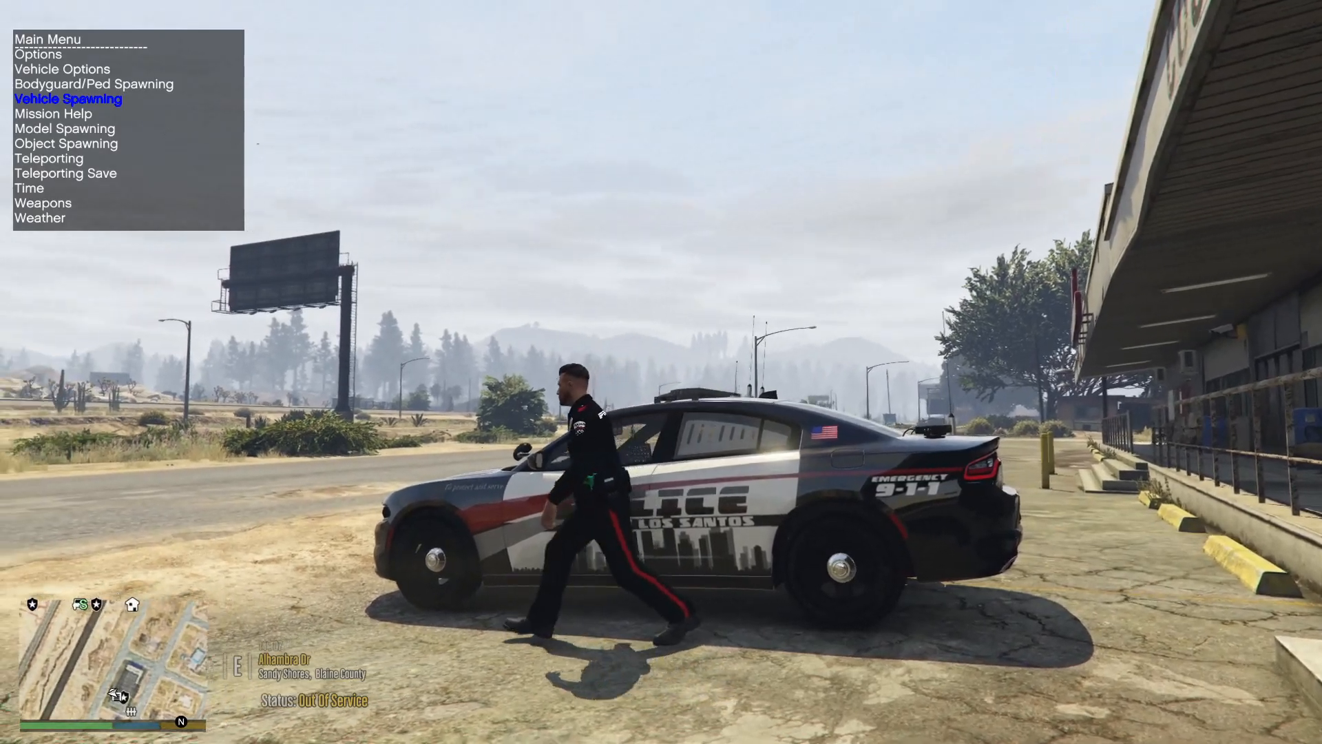
{"action": "key", "text": "Return"}
{"action": "key", "text": "Return"}
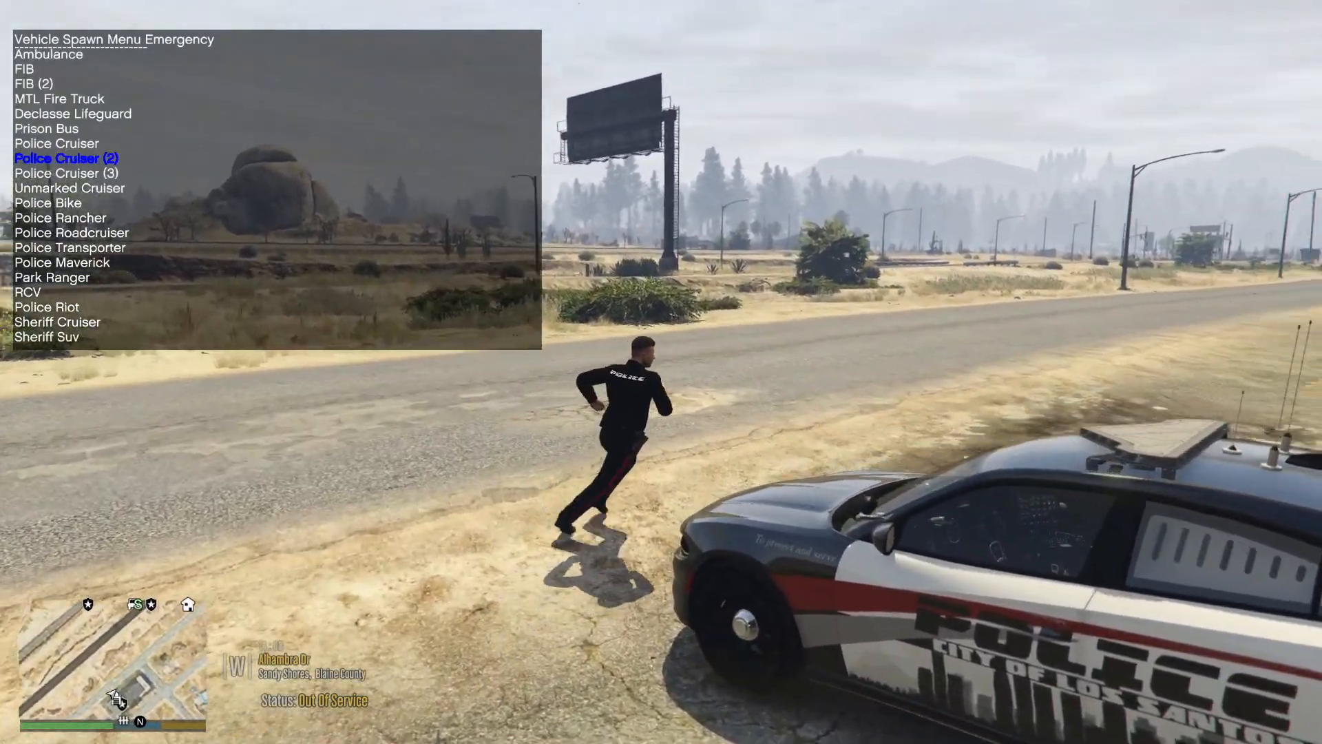
{"action": "key", "text": "Return"}
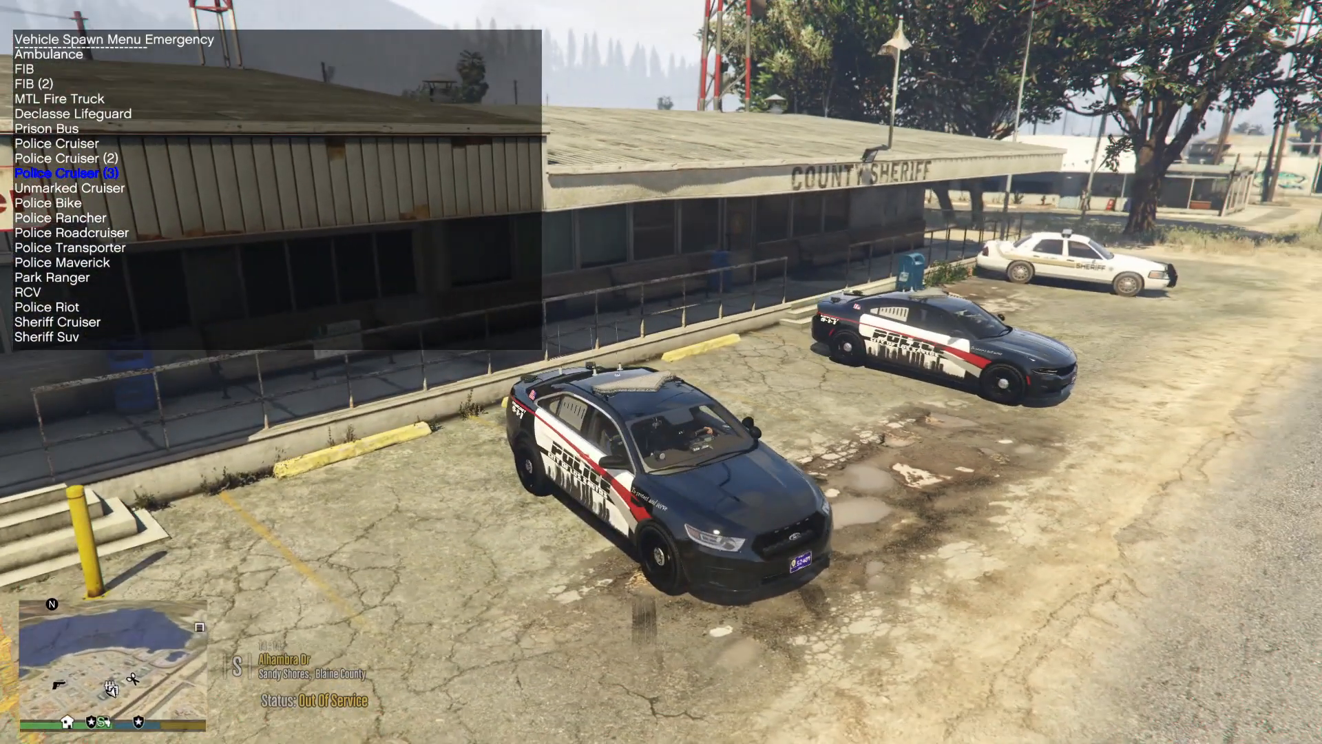
{"action": "key", "text": "Return"}
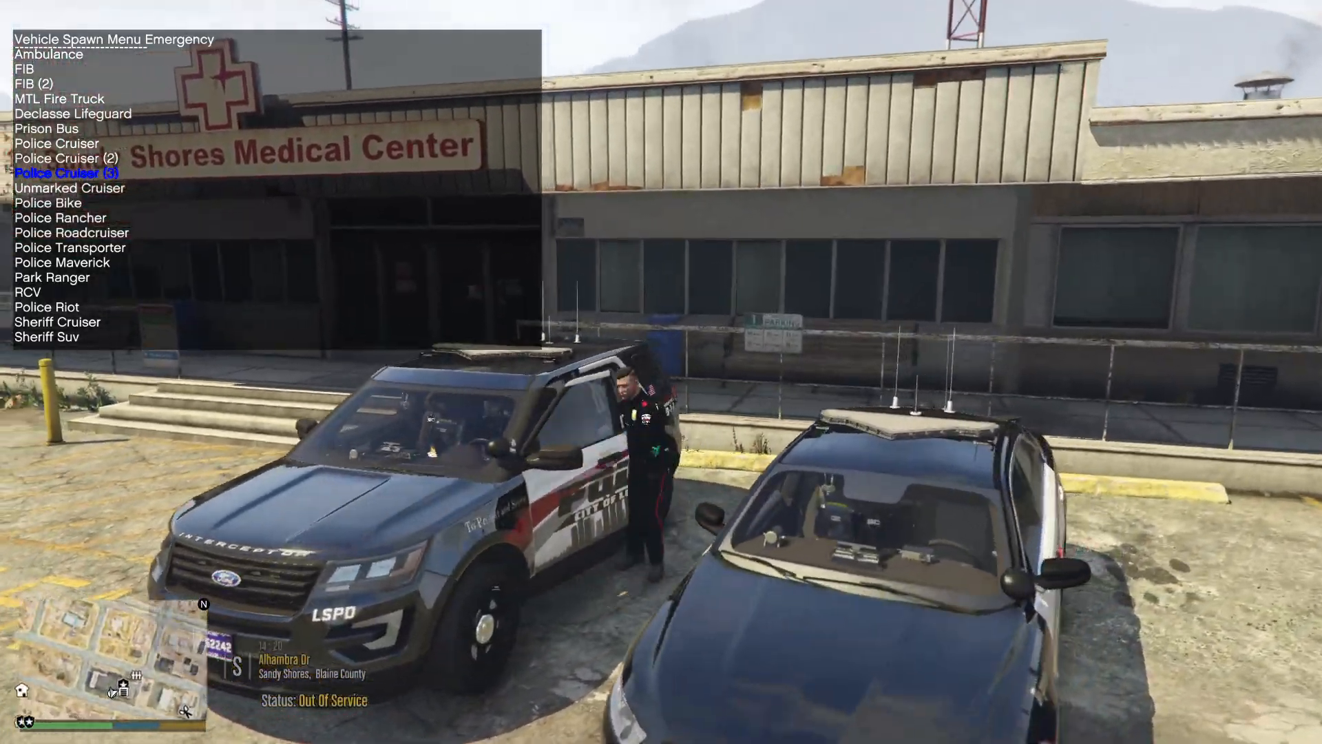
{"action": "key", "text": "F3"}
Return to the first police cruiser, park it in line beside the other two LSPD vehicles, and get out to stand beside it
{"action": "key", "text": "a"}
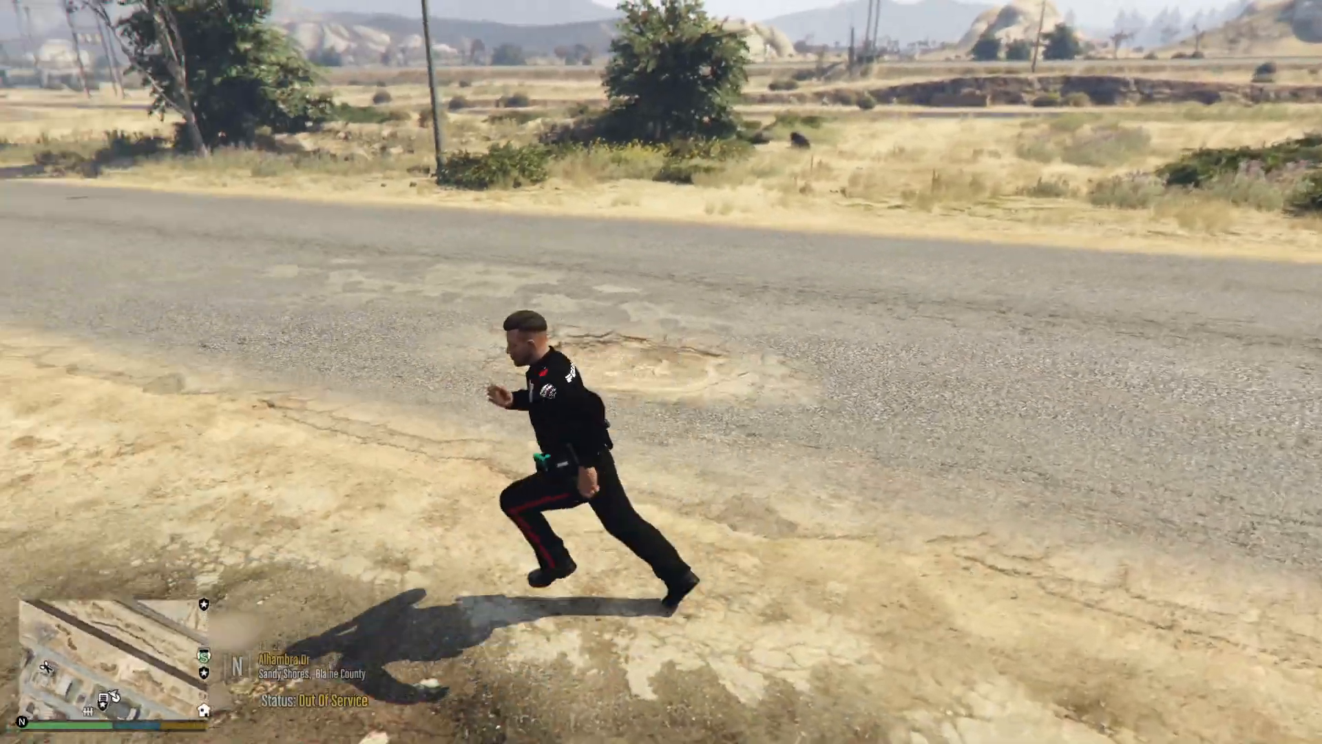
{"action": "key", "text": "w"}
{"action": "key", "text": "a"}
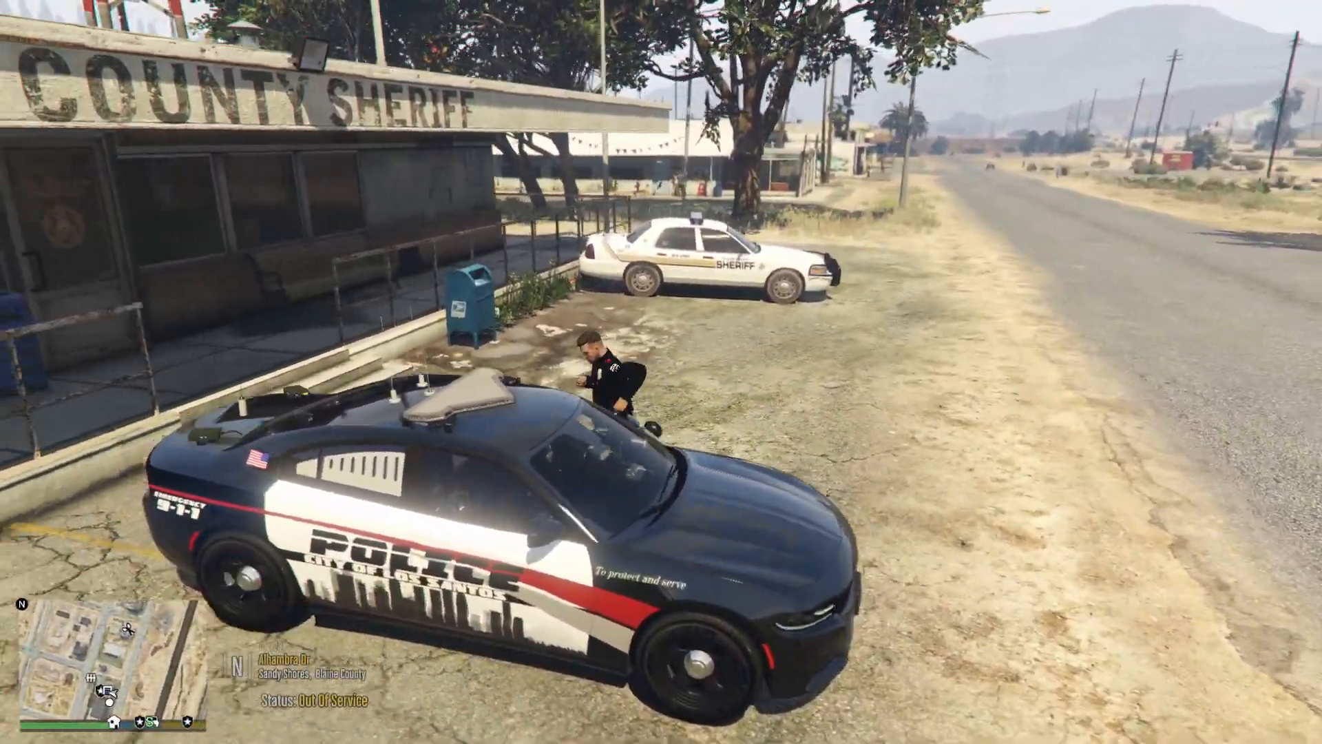
{"action": "key", "text": "f"}
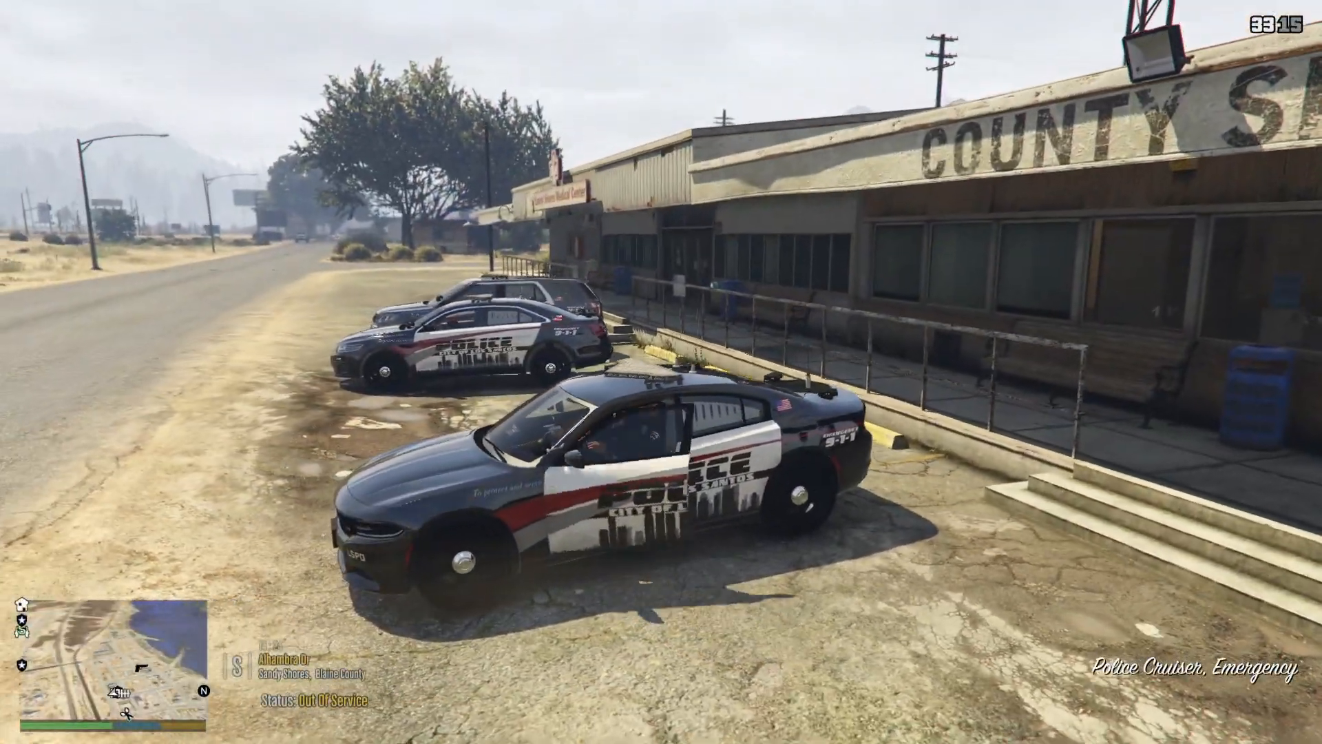
{"action": "key", "text": "w"}
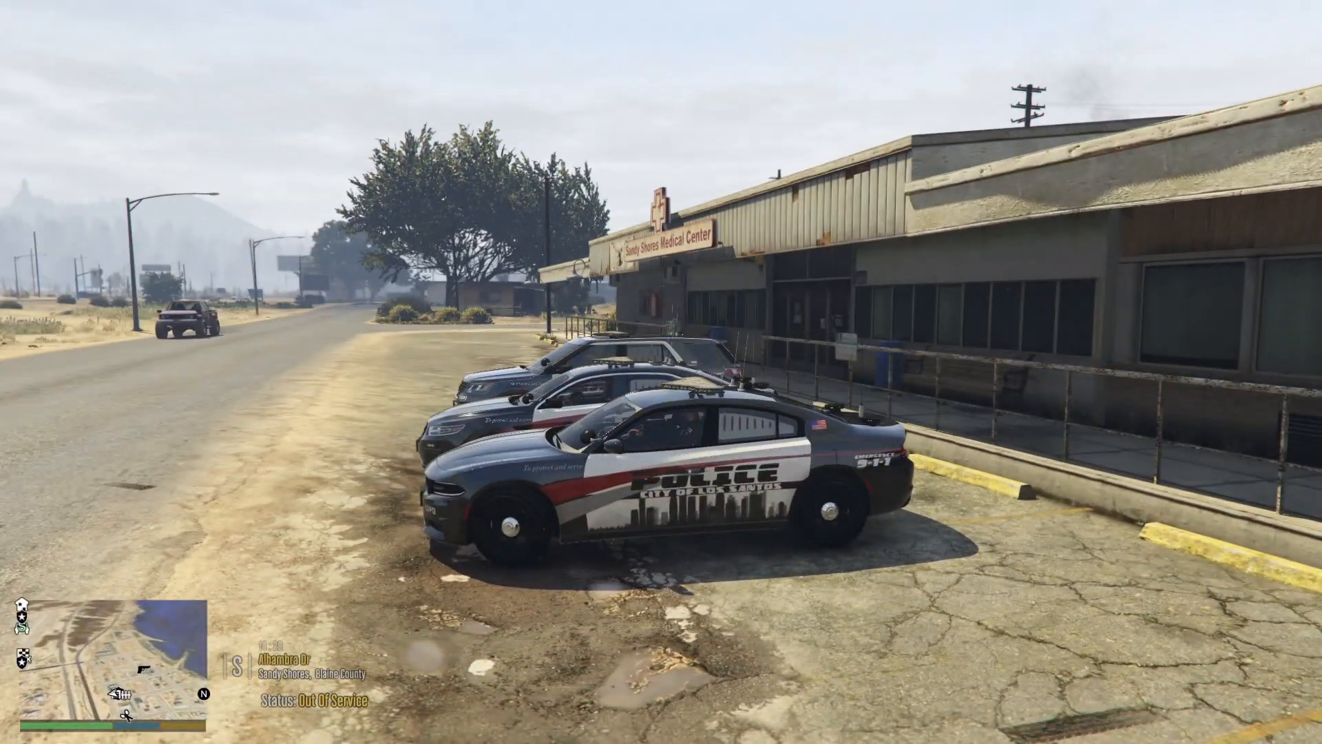
{"action": "key", "text": "f"}
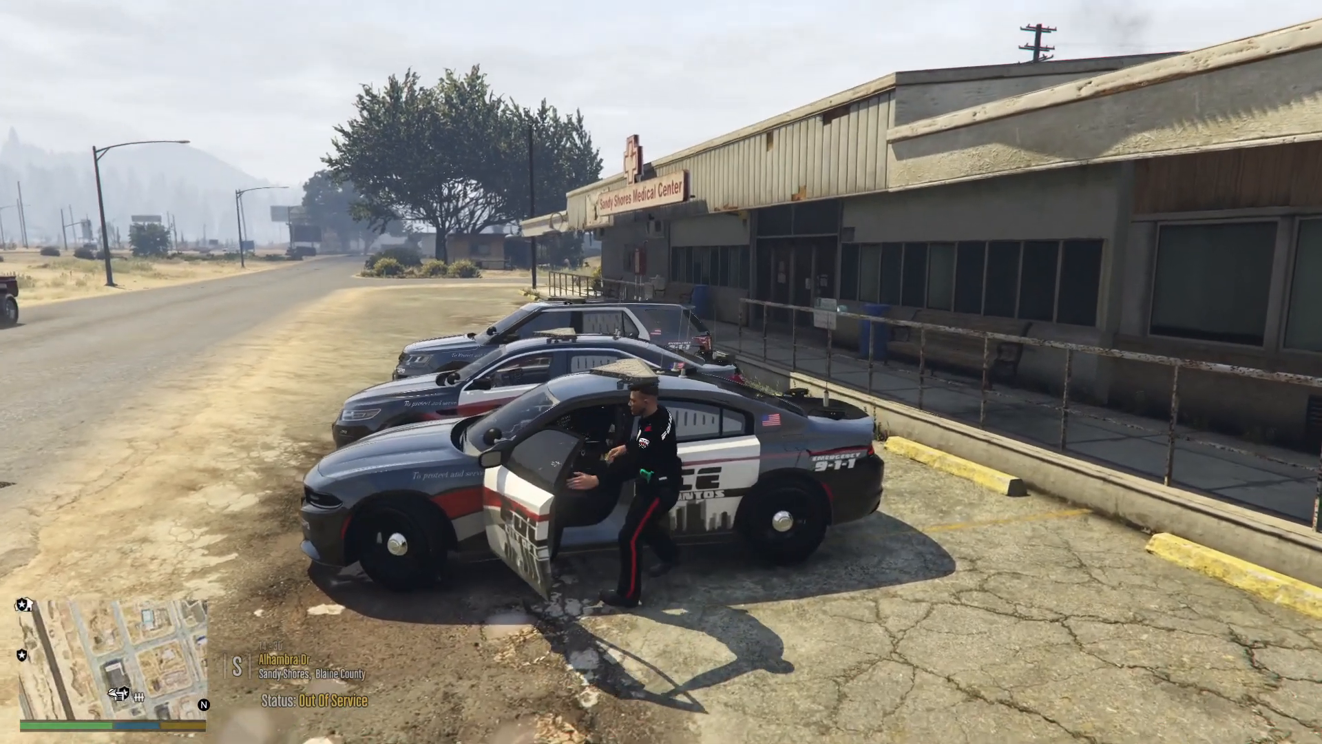
{"action": "key", "text": "s"}
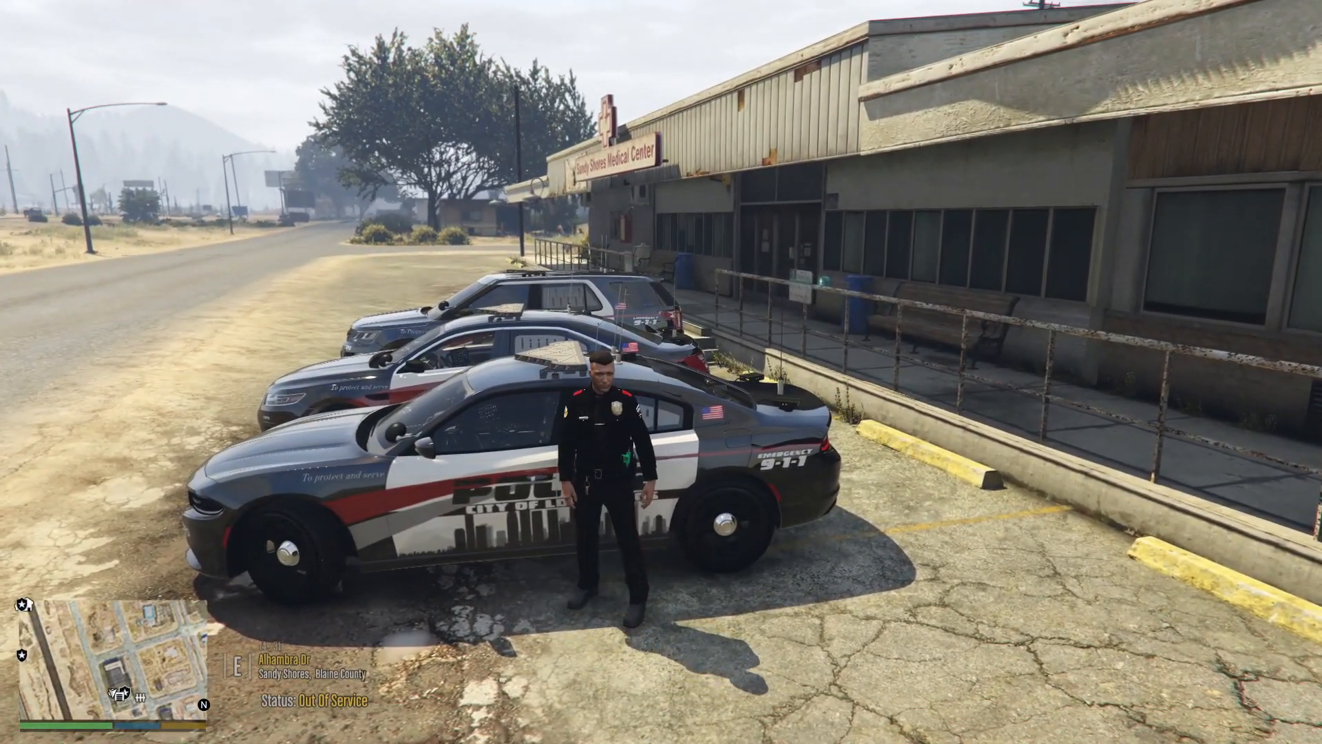